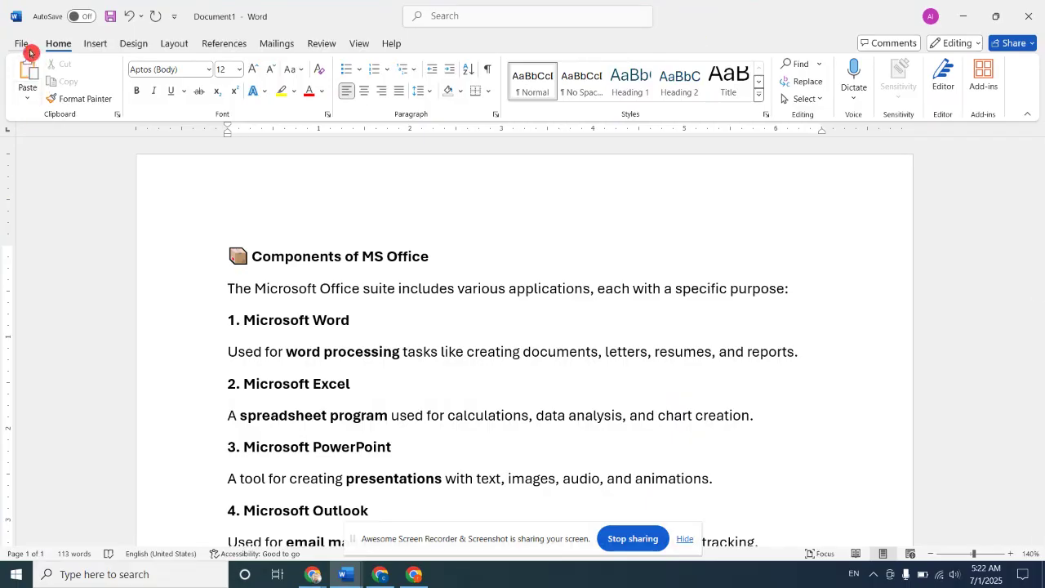
- Examine the table of contents, footnote and citation commands under screen magnification, and return the magnification to 100%
{"action": "key", "text": "super+plus"}
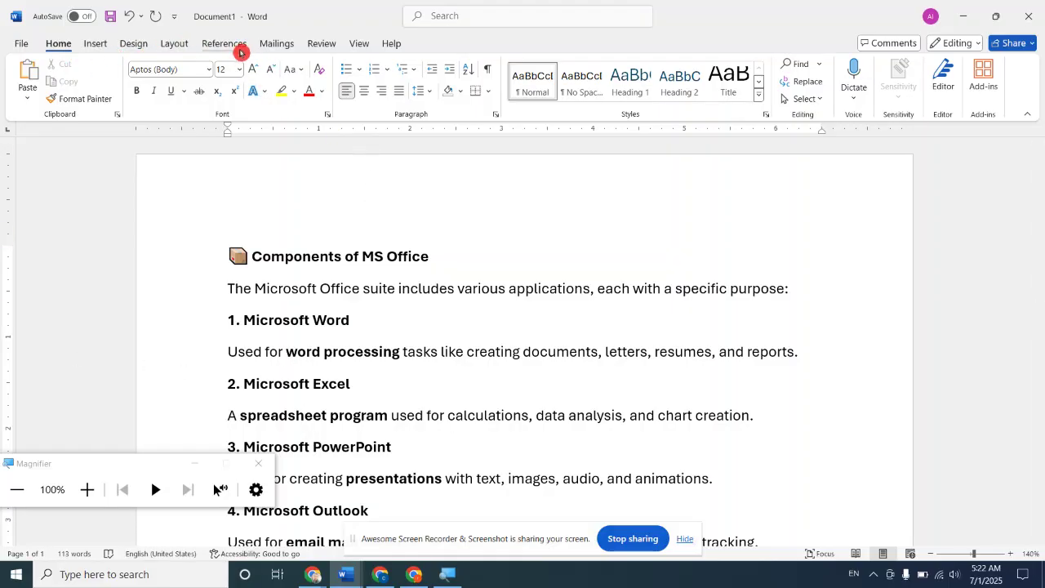
{"action": "left_click", "coordinate": [257, 463]}
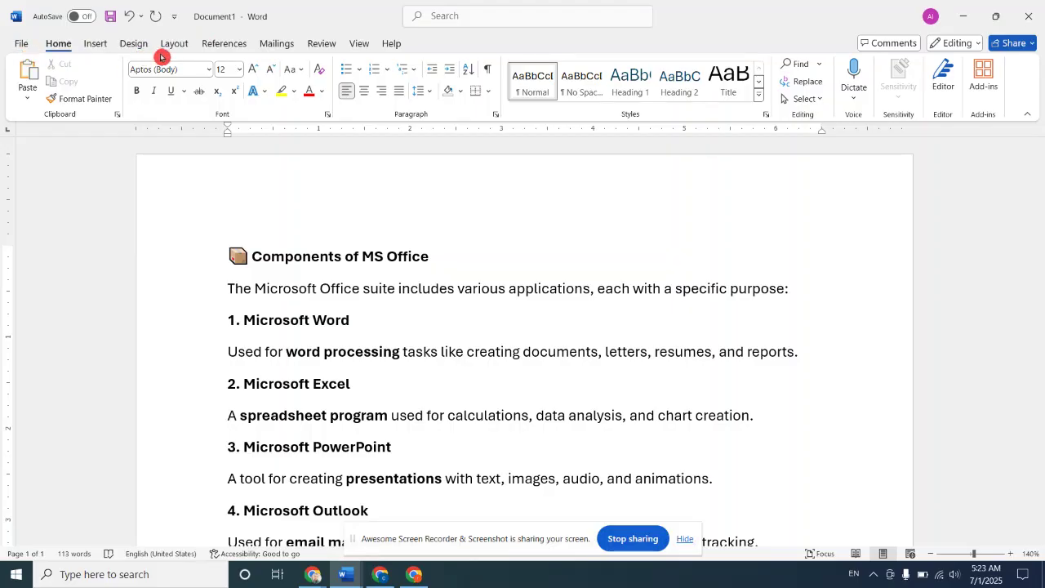
{"action": "left_click", "coordinate": [221, 45]}
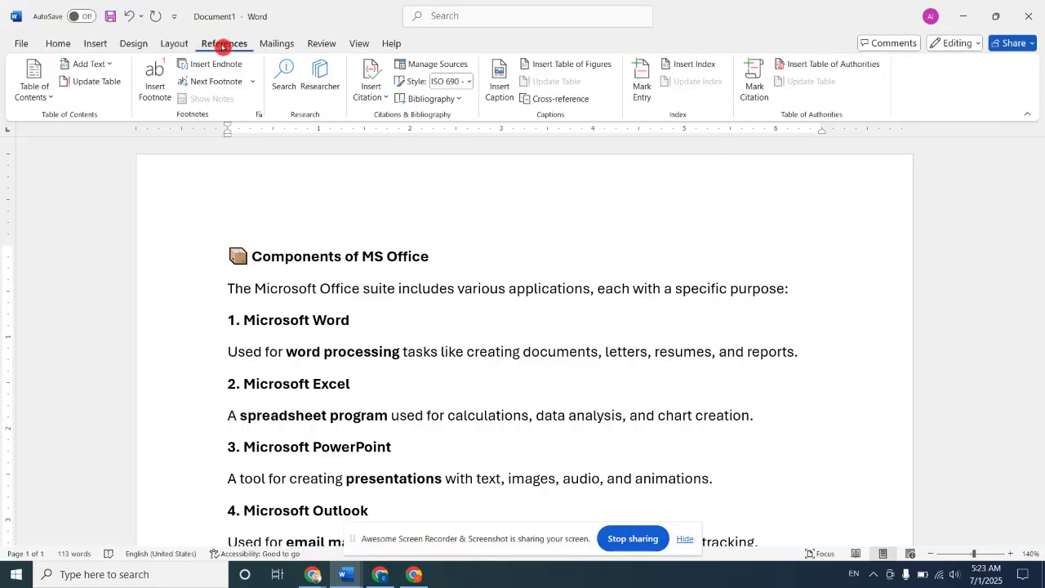
{"action": "left_click", "coordinate": [258, 132]}
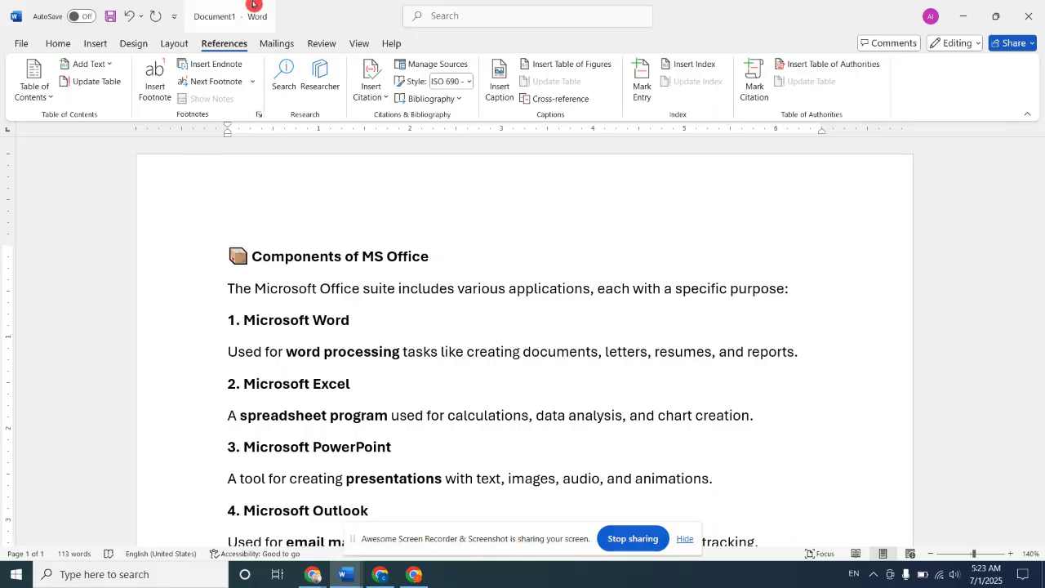
{"action": "key", "text": "super+plus"}
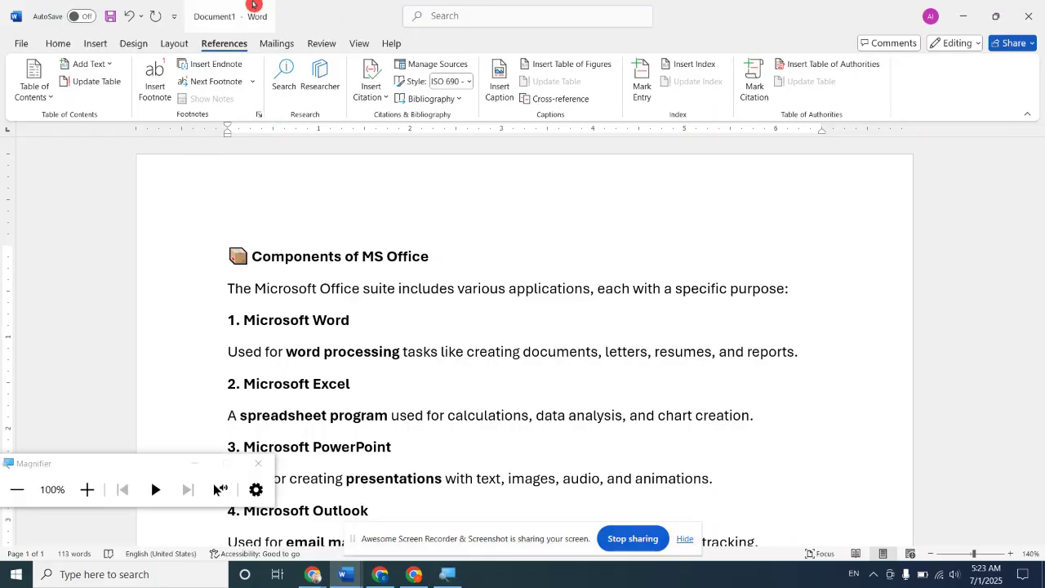
{"action": "left_click", "coordinate": [82, 493]}
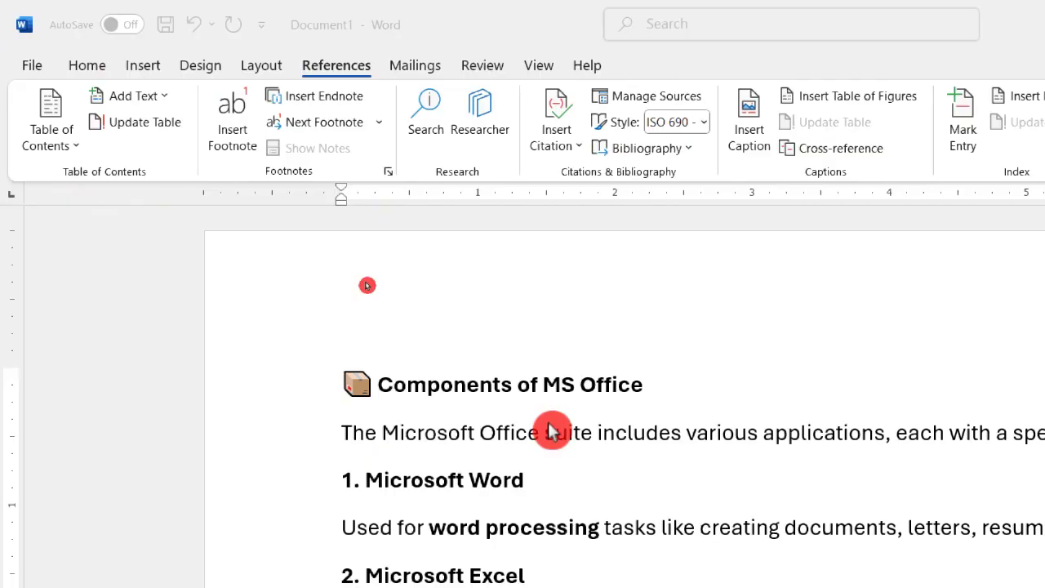
{"action": "scroll", "coordinate": [551, 430], "scroll_direction": "down", "scroll_amount": 4}
{"action": "scroll", "coordinate": [551, 430], "scroll_direction": "up", "scroll_amount": 4}
{"action": "key", "text": "super+minus"}
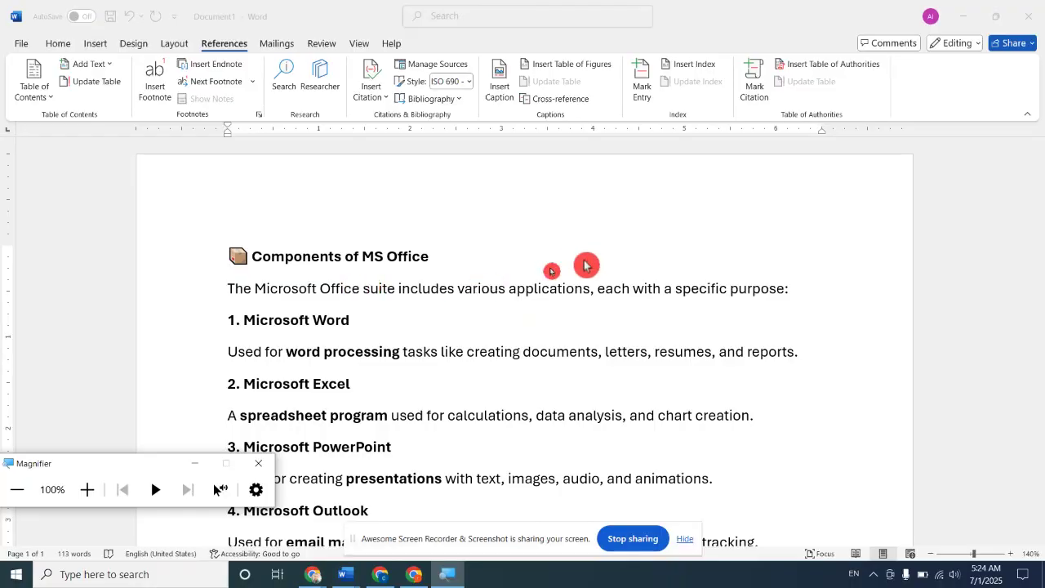
- Move the Magnifier window aside and review the document's numbered headings and the available heading styles
{"action": "left_click_drag", "start_coordinate": [86, 463], "coordinate": [921, 126]}
{"action": "scroll", "coordinate": [552, 316], "scroll_direction": "down", "scroll_amount": 3}
{"action": "scroll", "coordinate": [552, 316], "scroll_direction": "down", "scroll_amount": 4}
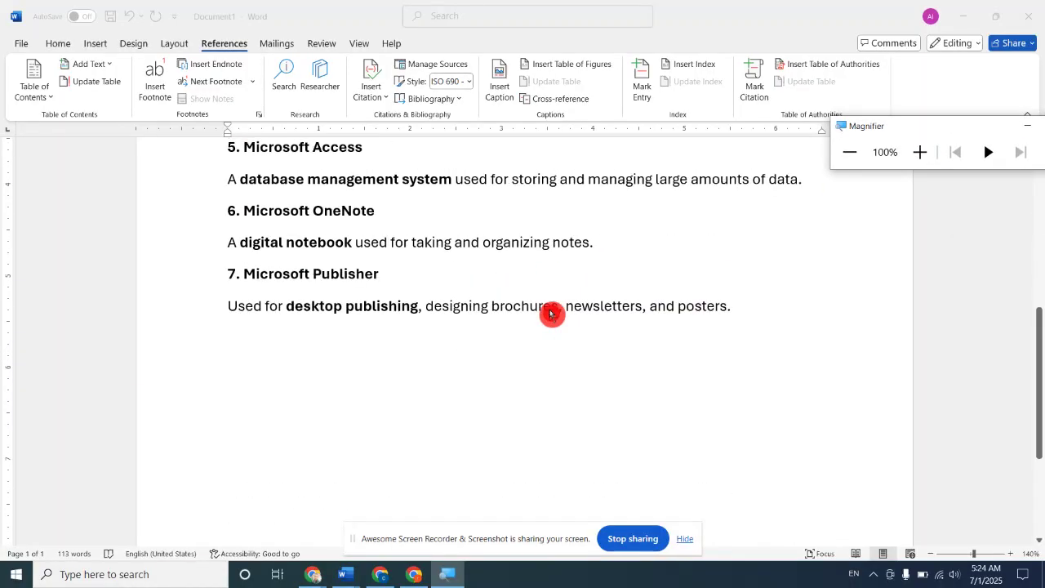
{"action": "scroll", "coordinate": [552, 315], "scroll_direction": "up", "scroll_amount": 7}
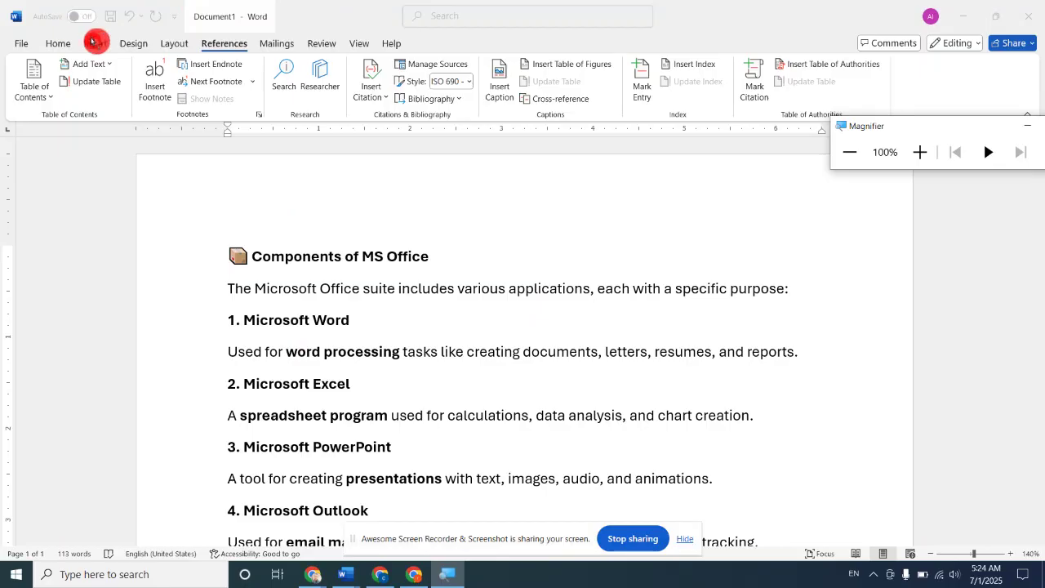
{"action": "left_click", "coordinate": [58, 41]}
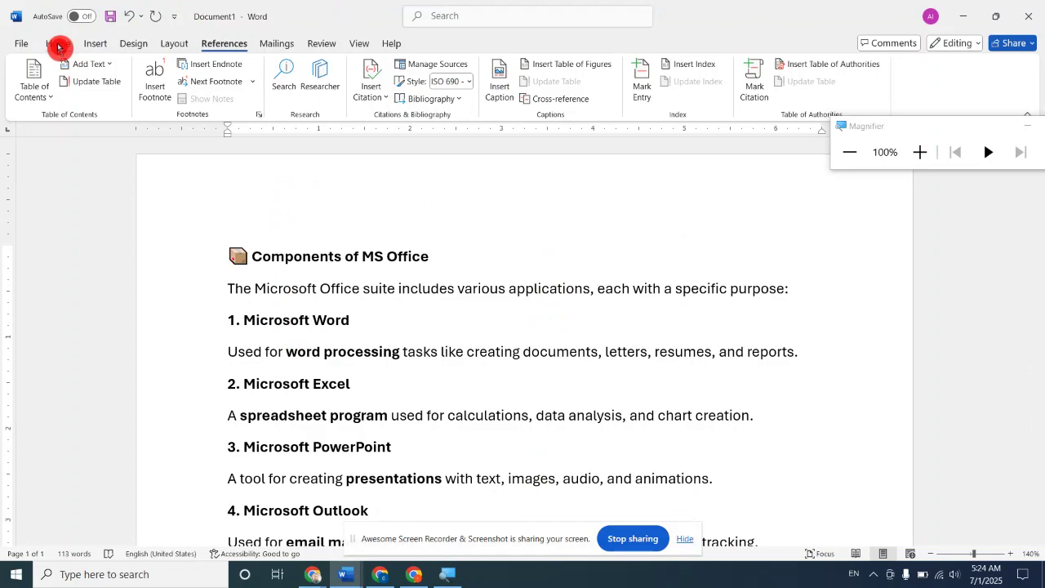
{"action": "left_click", "coordinate": [58, 44]}
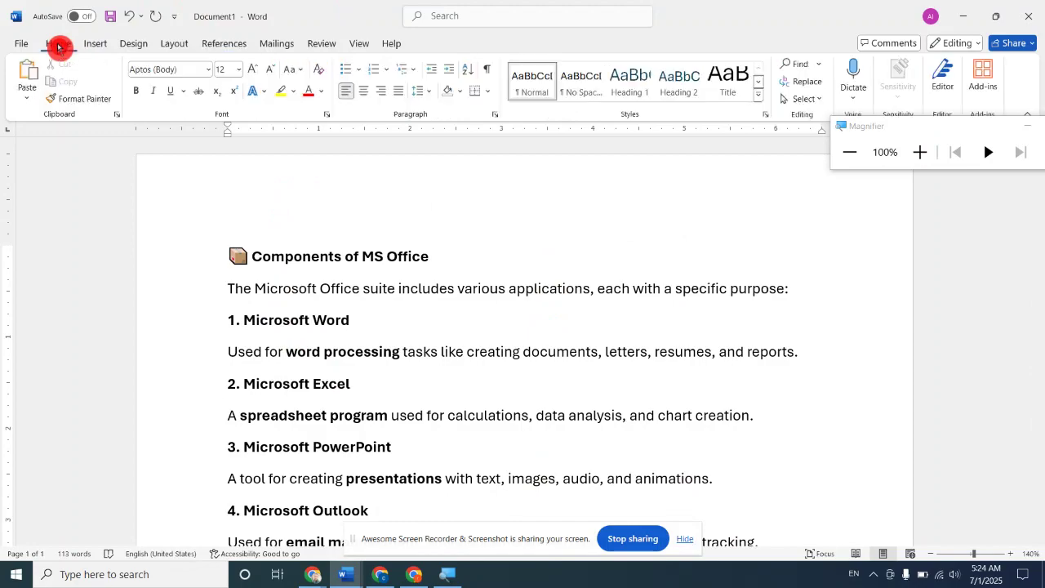
{"action": "scroll", "coordinate": [748, 88], "scroll_direction": "down", "scroll_amount": 3}
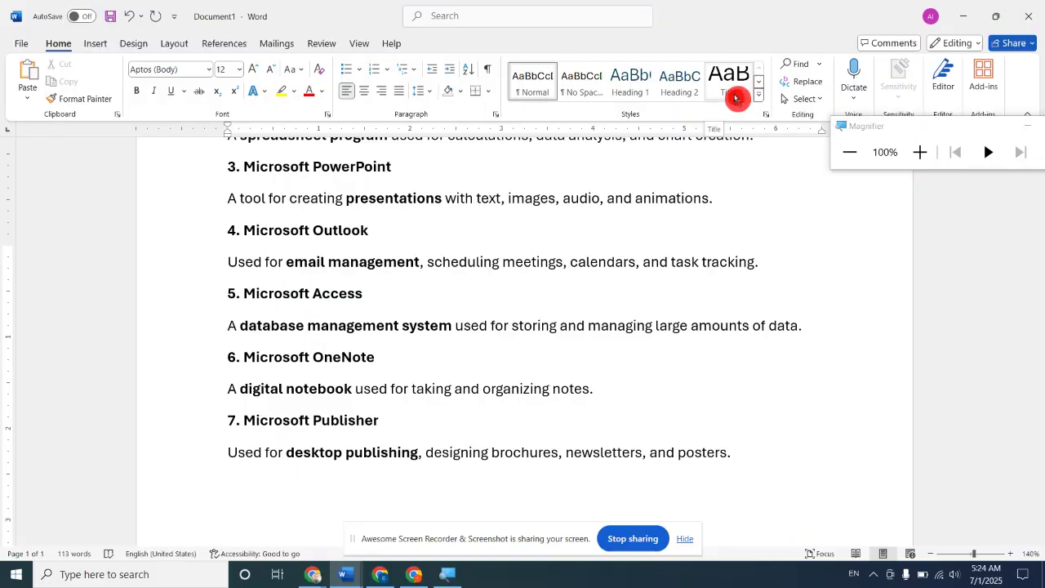
{"action": "scroll", "coordinate": [522, 261], "scroll_direction": "up", "scroll_amount": 5}
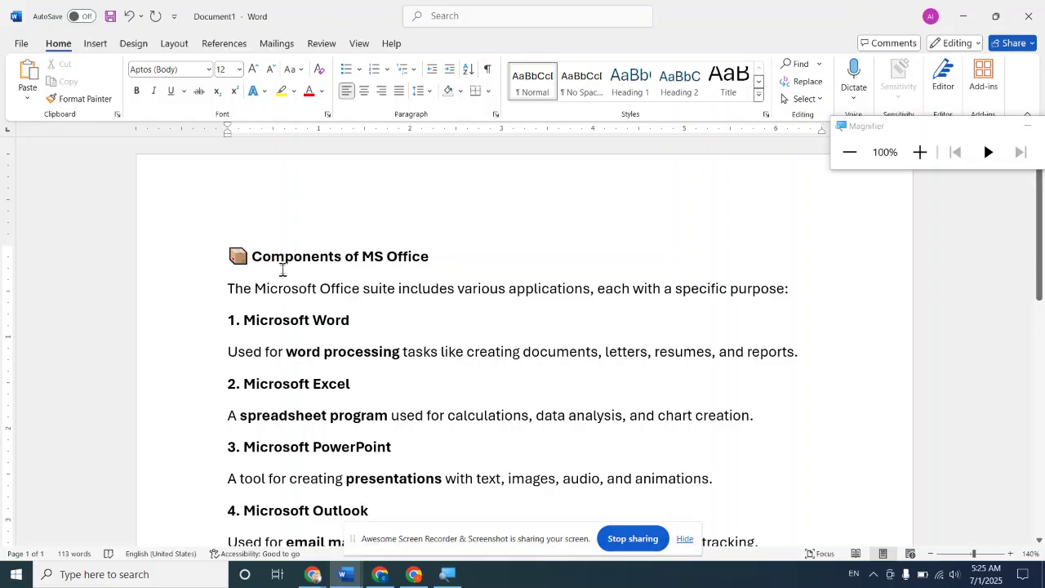
{"action": "scroll", "coordinate": [283, 271], "scroll_direction": "down", "scroll_amount": 1}
{"action": "scroll", "coordinate": [282, 273], "scroll_direction": "up", "scroll_amount": 1}
- Mark the title "Components of MS Office" as a Level 1 entry for the table of contents
{"action": "left_click", "coordinate": [225, 48]}
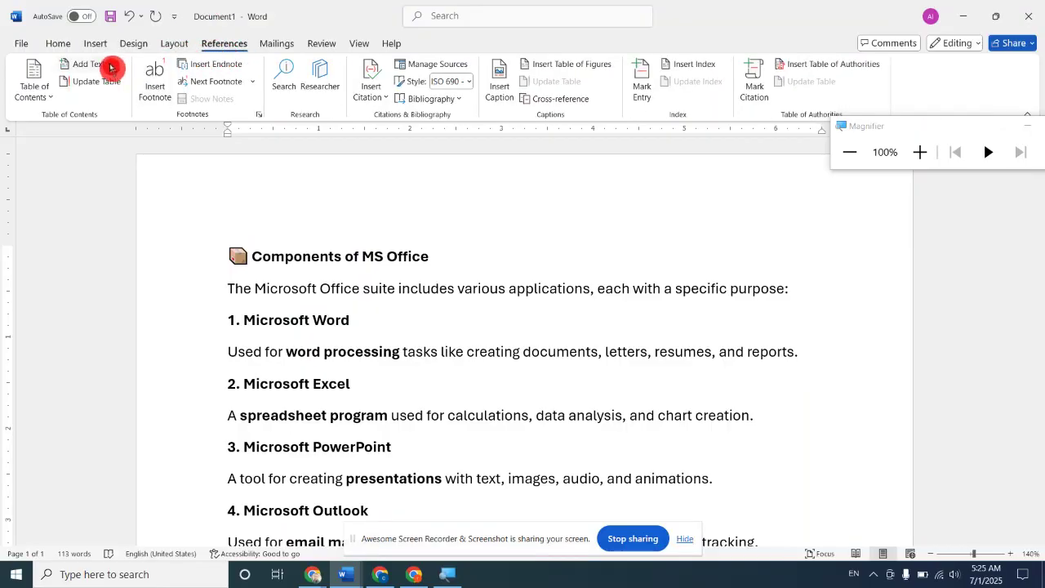
{"action": "left_click", "coordinate": [111, 67]}
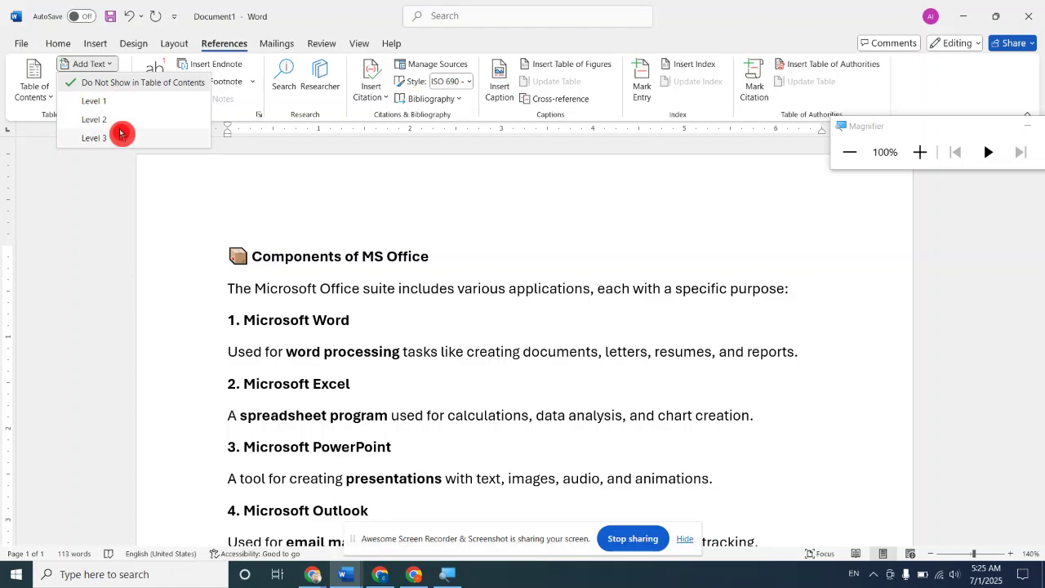
{"action": "left_click", "coordinate": [286, 258]}
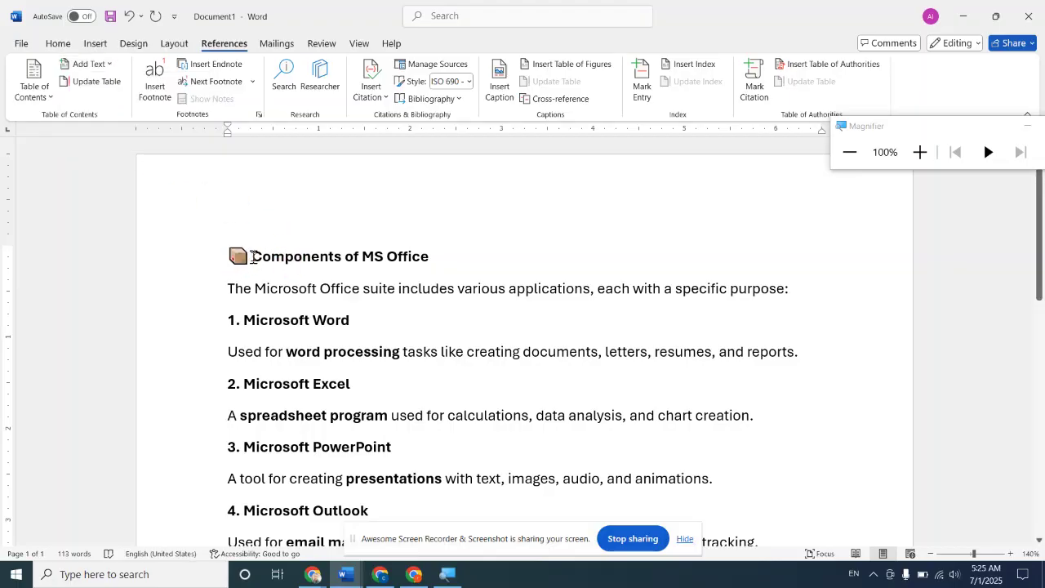
{"action": "left_click_drag", "start_coordinate": [250, 256], "coordinate": [422, 268]}
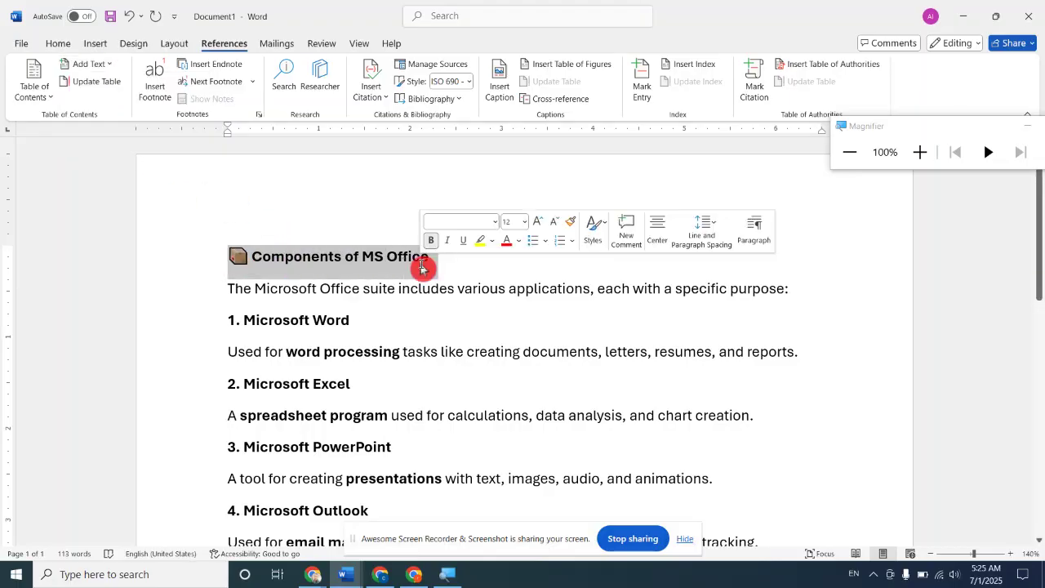
{"action": "left_click", "coordinate": [98, 65]}
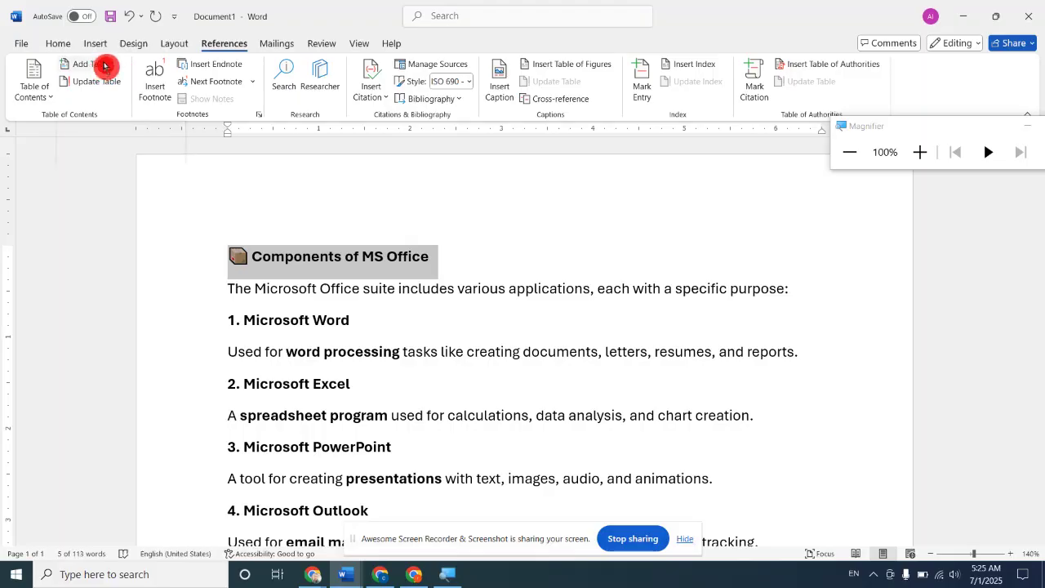
{"action": "left_click", "coordinate": [97, 101]}
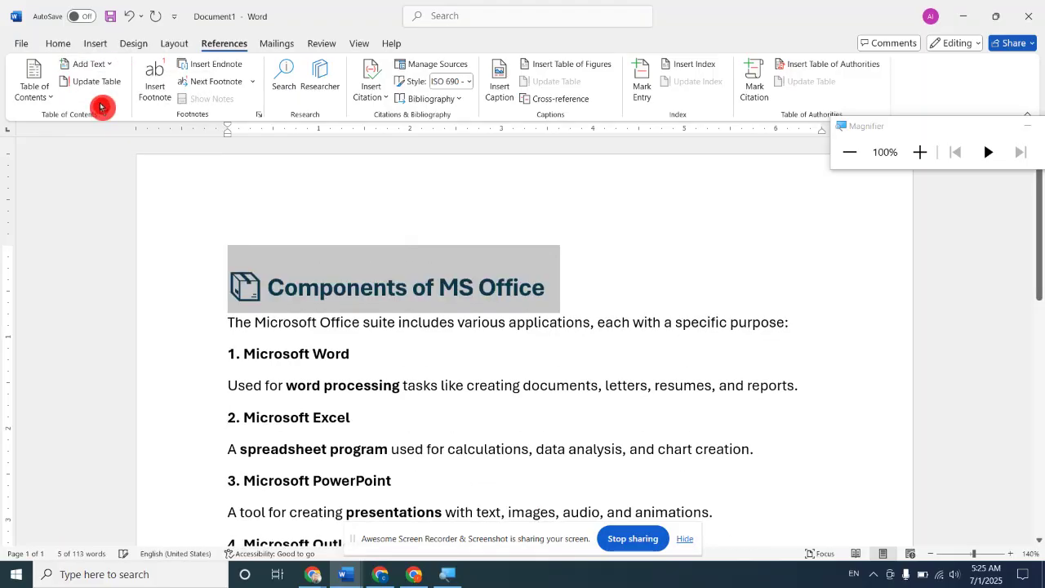
- Mark the Microsoft Word, Excel, PowerPoint, Outlook and Access headings together as Level 1 table of contents entries
{"action": "scroll", "coordinate": [356, 235], "scroll_direction": "down", "scroll_amount": 1}
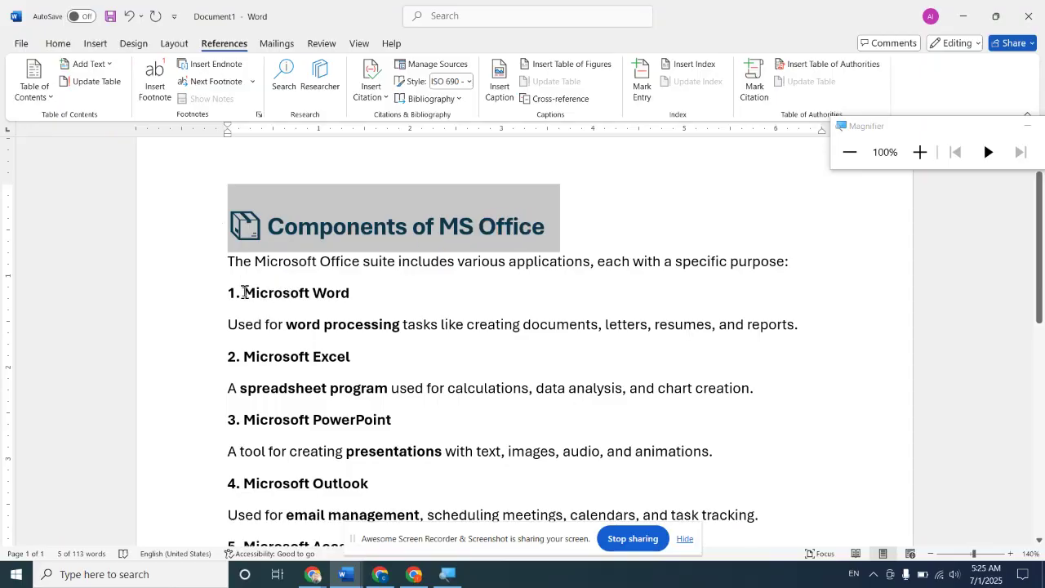
{"action": "left_click_drag", "start_coordinate": [243, 292], "coordinate": [353, 294]}
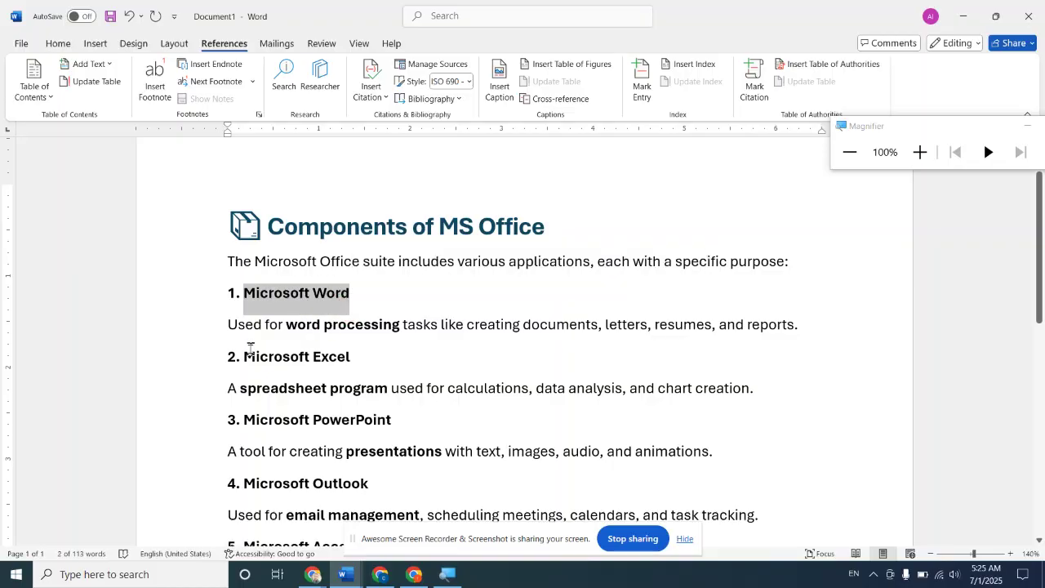
{"action": "left_click_drag", "start_coordinate": [244, 357], "coordinate": [381, 369], "text": "ctrl"}
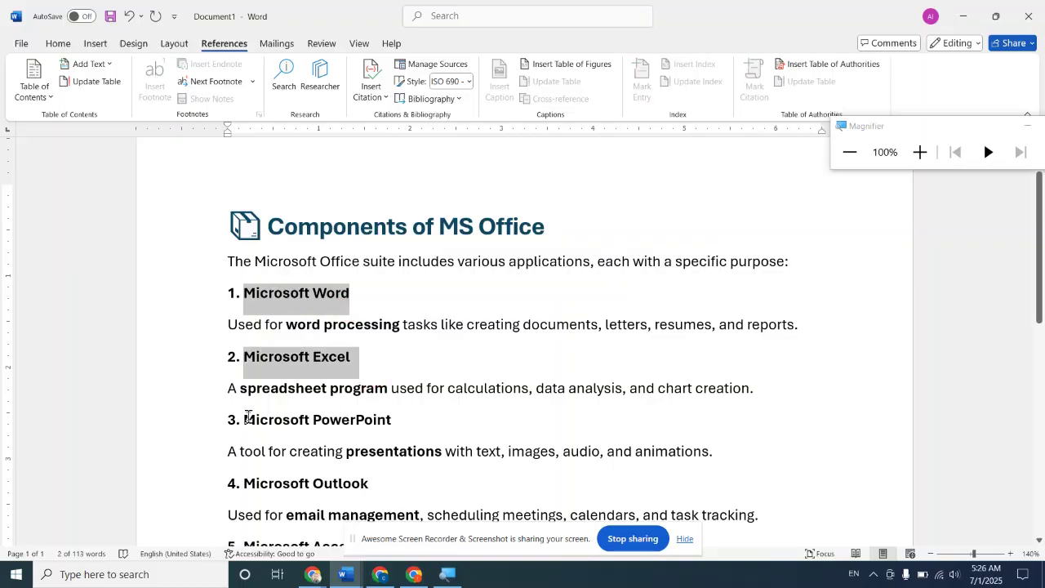
{"action": "left_click_drag", "start_coordinate": [248, 417], "coordinate": [392, 425], "text": "ctrl"}
{"action": "scroll", "coordinate": [387, 377], "scroll_direction": "down", "scroll_amount": 2, "text": "ctrl"}
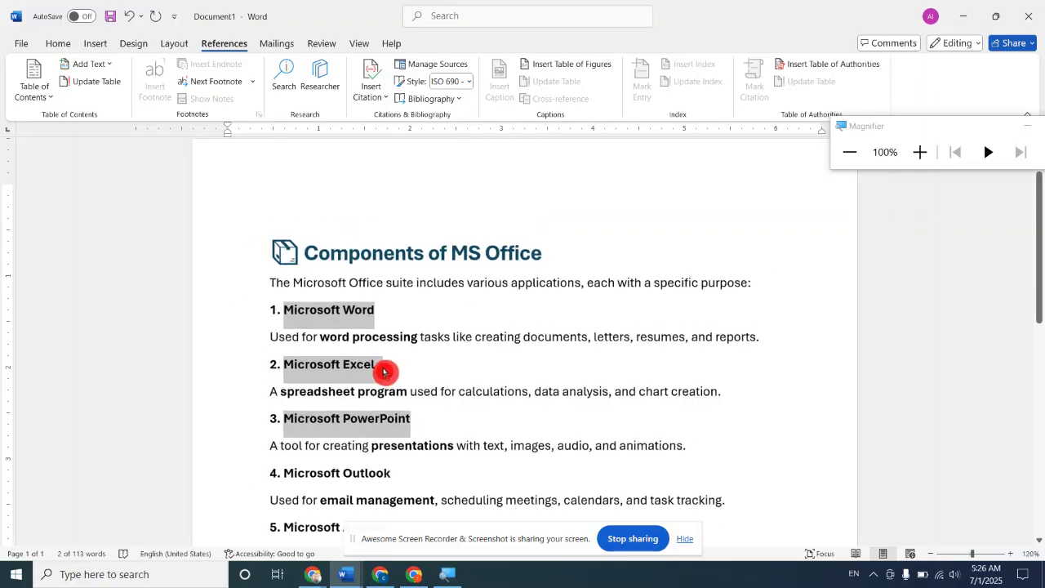
{"action": "left_click_drag", "start_coordinate": [331, 480], "coordinate": [427, 492], "text": "ctrl"}
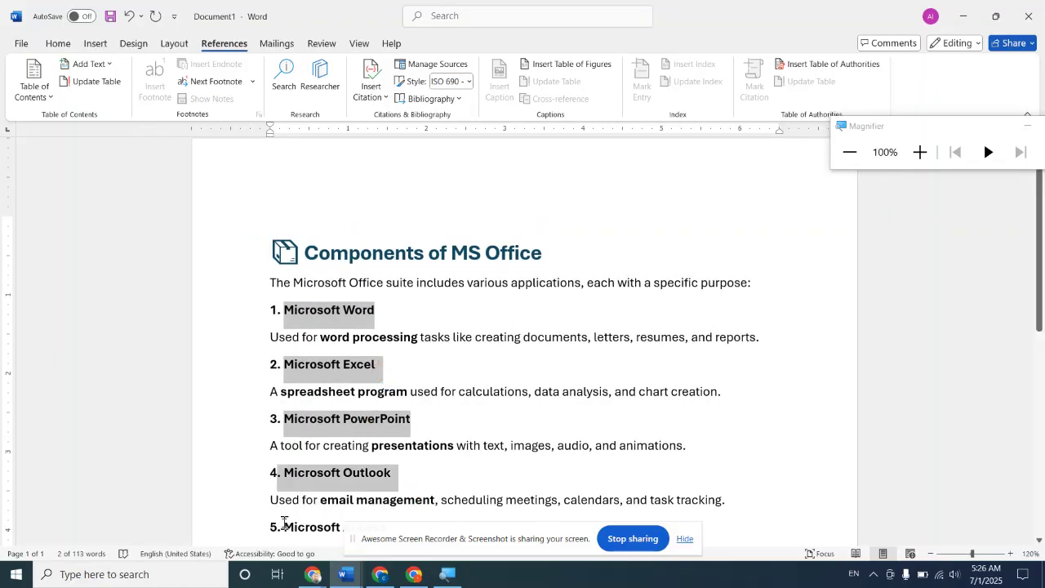
{"action": "left_click_drag", "start_coordinate": [283, 528], "coordinate": [359, 528], "text": "ctrl"}
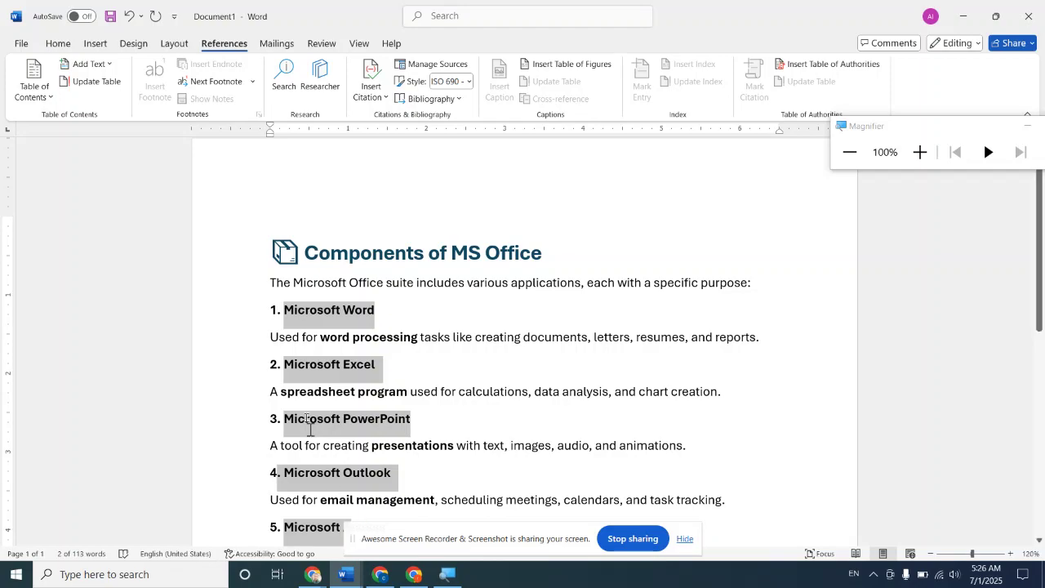
{"action": "left_click", "coordinate": [100, 66]}
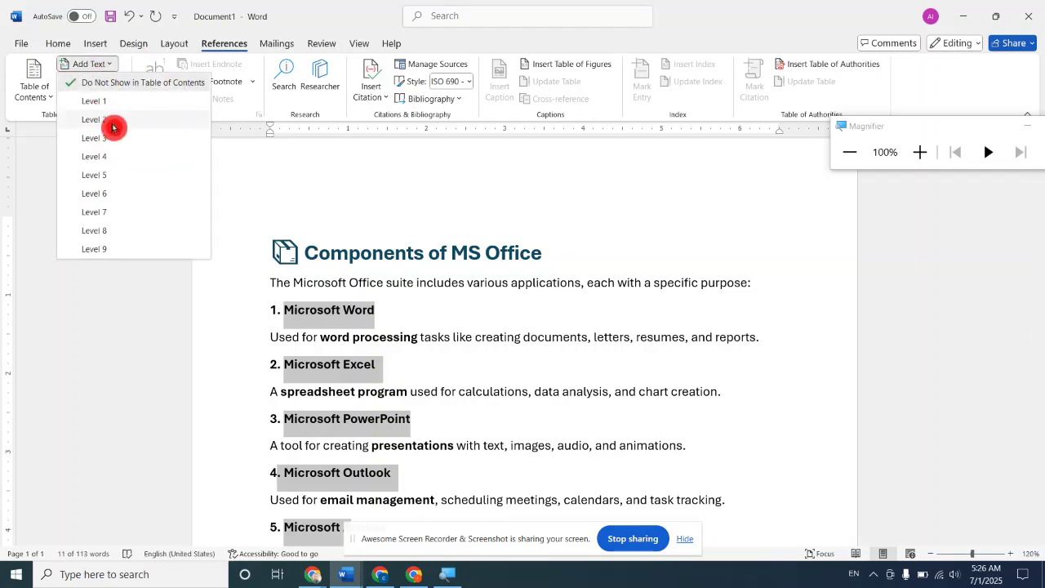
{"action": "left_click", "coordinate": [106, 103]}
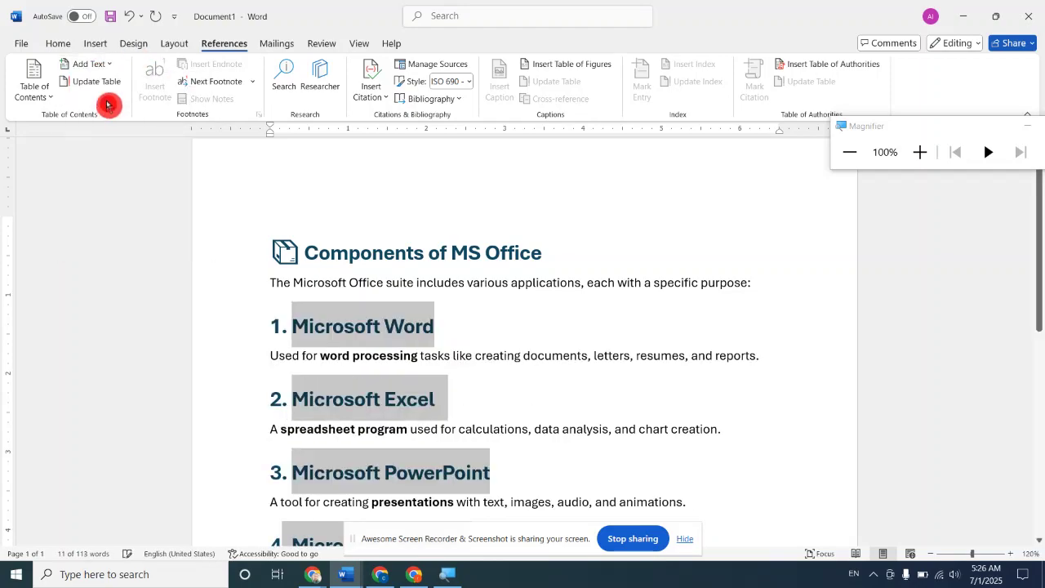
- Mark the Microsoft OneNote and Microsoft Publisher headings as Level 2 table of contents entries and deselect them
{"action": "scroll", "coordinate": [695, 304], "scroll_direction": "down", "scroll_amount": 5}
{"action": "scroll", "coordinate": [694, 304], "scroll_direction": "down", "scroll_amount": 3}
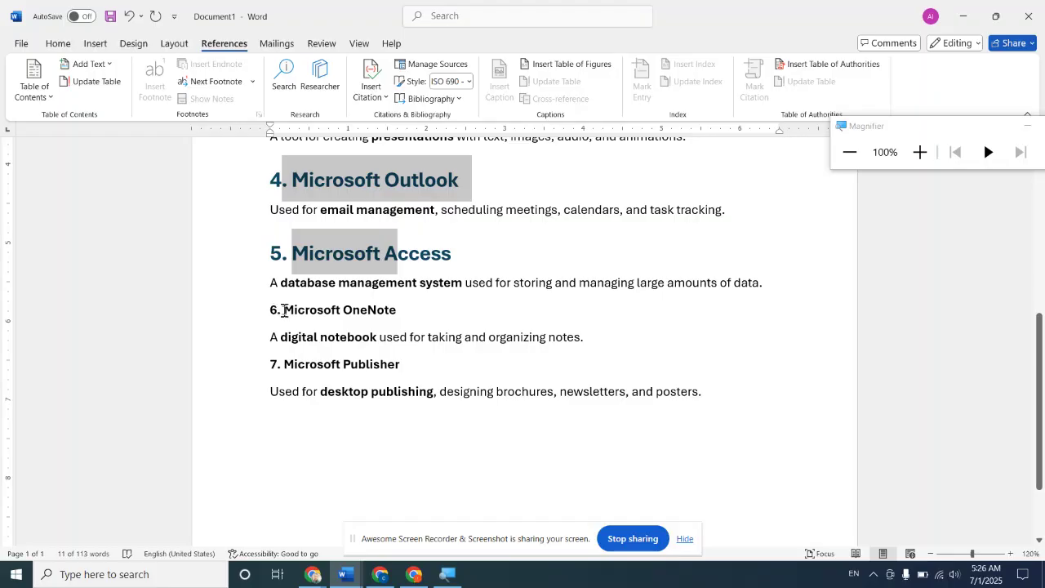
{"action": "left_click_drag", "start_coordinate": [283, 310], "coordinate": [394, 310]}
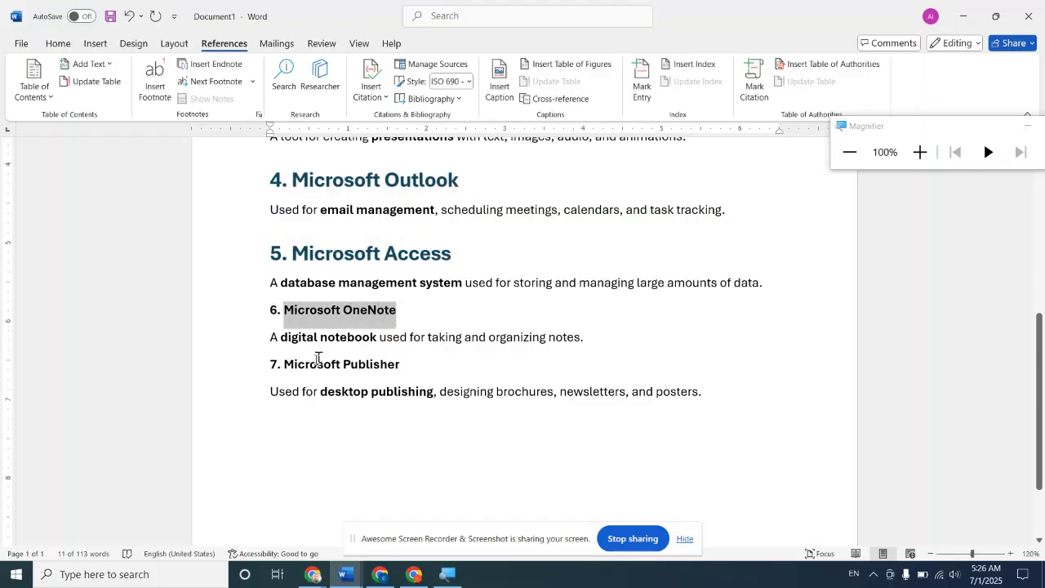
{"action": "left_click_drag", "start_coordinate": [282, 365], "coordinate": [392, 376]}
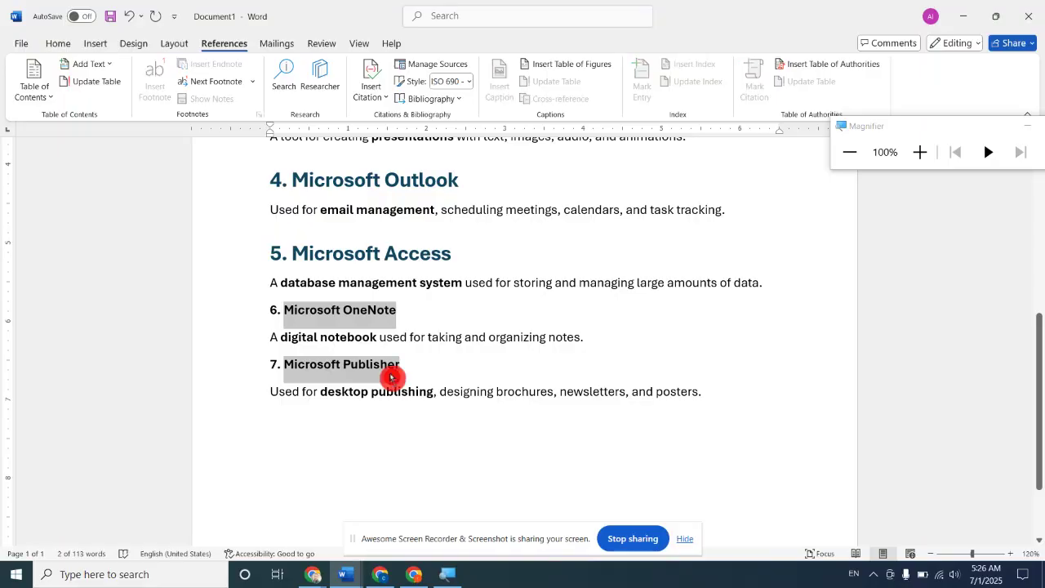
{"action": "left_click", "coordinate": [103, 66]}
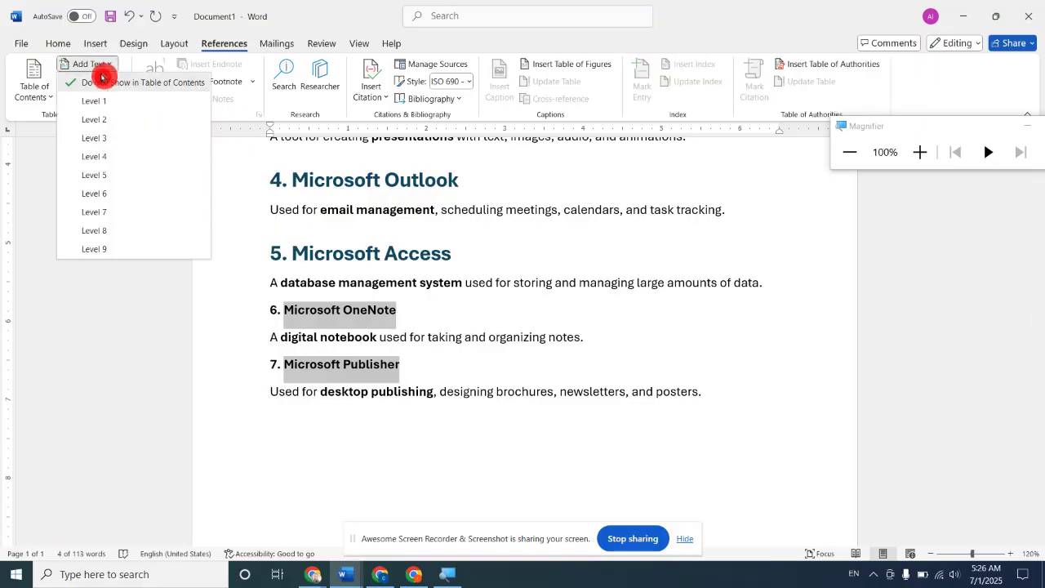
{"action": "left_click", "coordinate": [112, 127]}
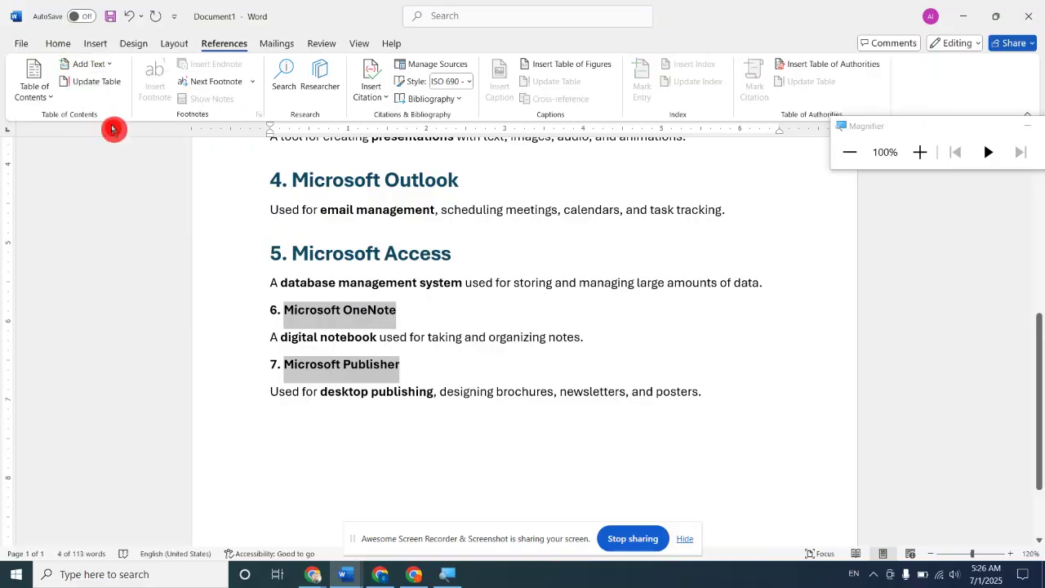
{"action": "left_click", "coordinate": [395, 477]}
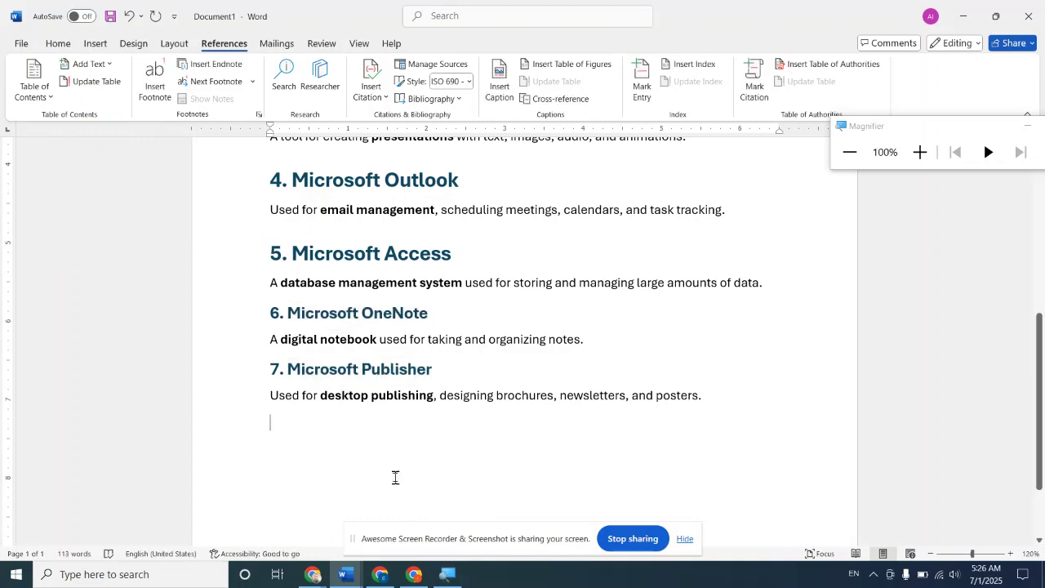
- Split the title "Components of MS Office" from its leading box icon and delete the icon, leaving an empty line above the title
{"action": "scroll", "coordinate": [395, 478], "scroll_direction": "up", "scroll_amount": 5}
{"action": "scroll", "coordinate": [395, 478], "scroll_direction": "up", "scroll_amount": 5}
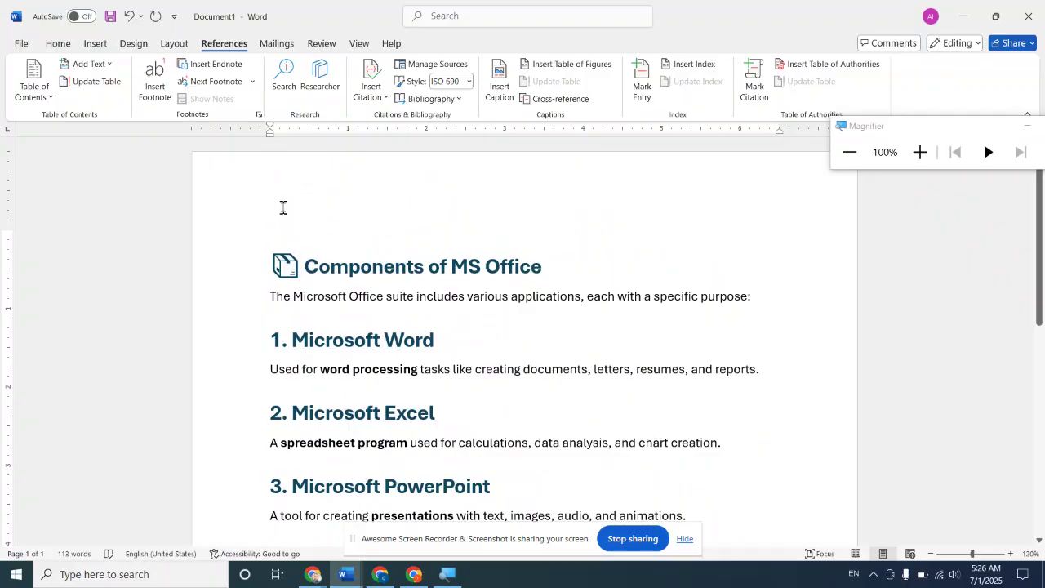
{"action": "double_click", "coordinate": [283, 208]}
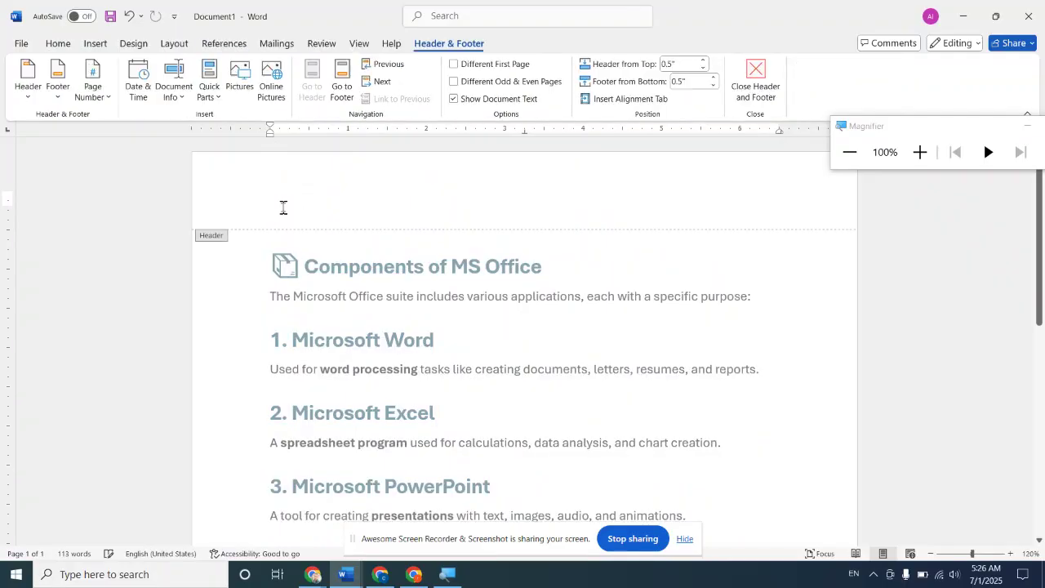
{"action": "double_click", "coordinate": [287, 249]}
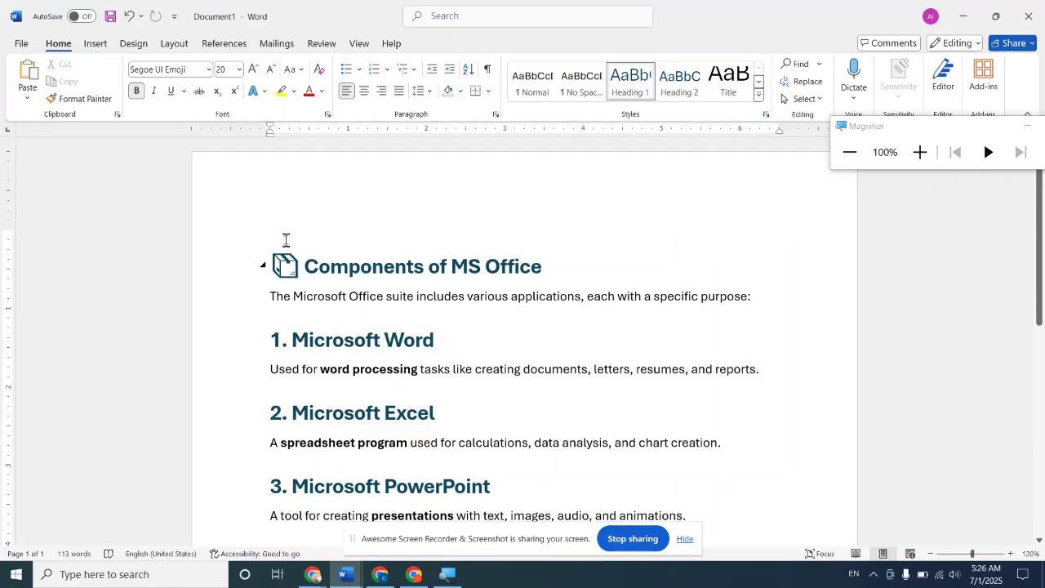
{"action": "key", "text": "Return"}
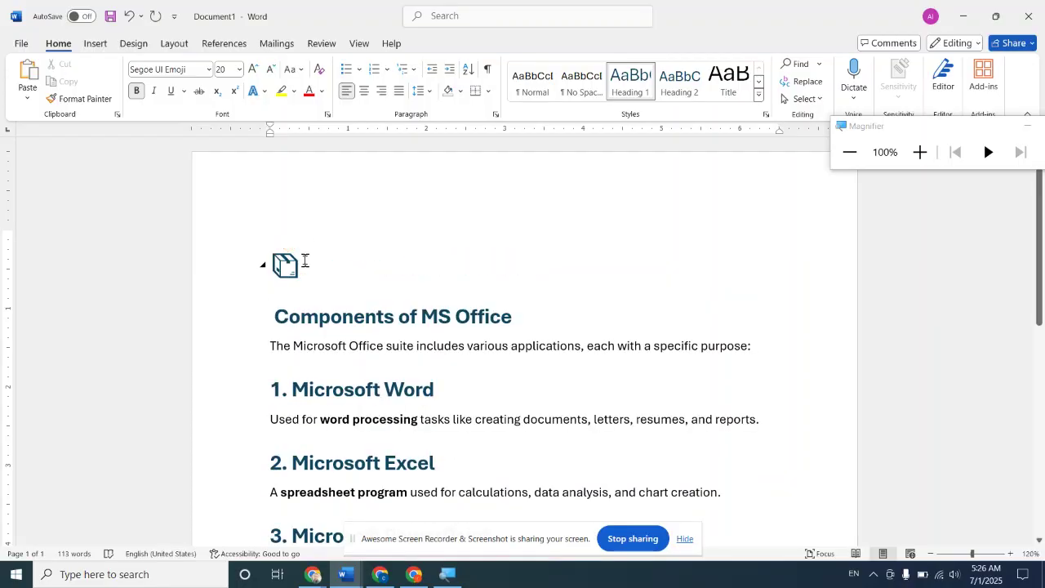
{"action": "left_click", "coordinate": [305, 259]}
{"action": "key", "text": "BackSpace"}
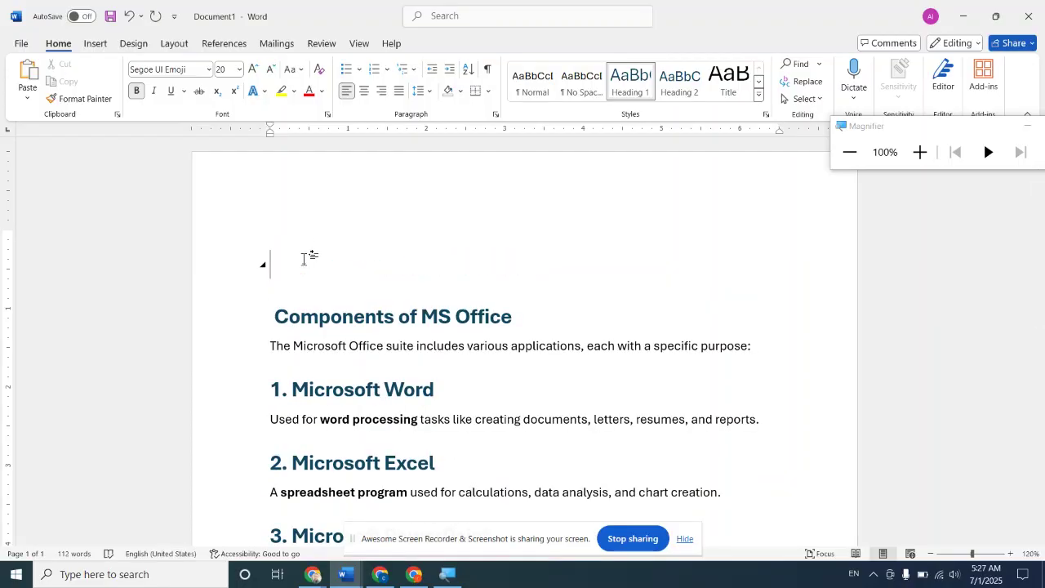
- Magnify the screen to 150% and insert the built-in Automatic Table 1 table of contents on the empty line above the title
{"action": "scroll", "coordinate": [304, 259], "scroll_direction": "down", "scroll_amount": 8}
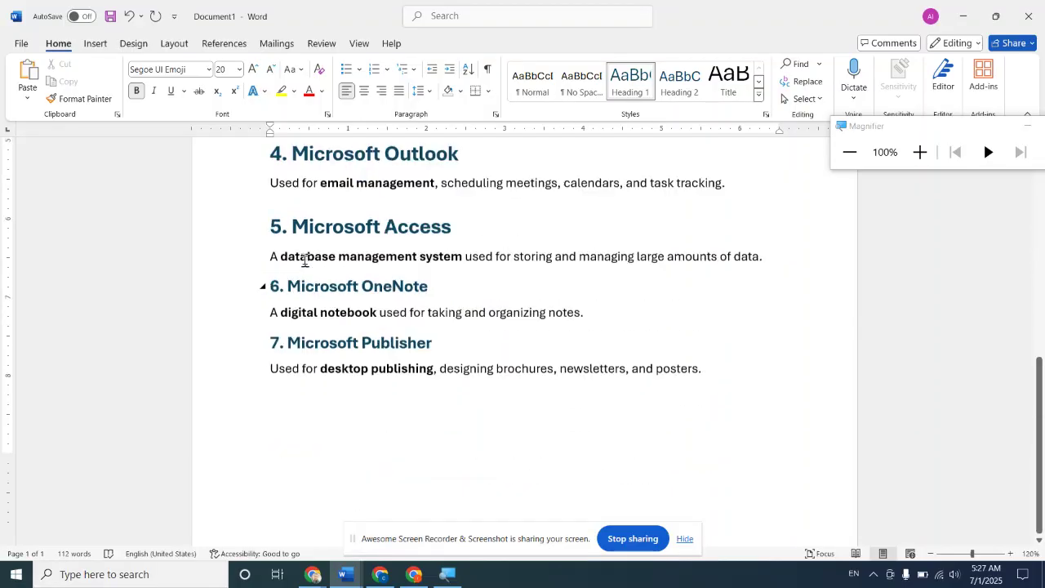
{"action": "scroll", "coordinate": [304, 260], "scroll_direction": "up", "scroll_amount": 1}
{"action": "scroll", "coordinate": [304, 260], "scroll_direction": "up", "scroll_amount": 8}
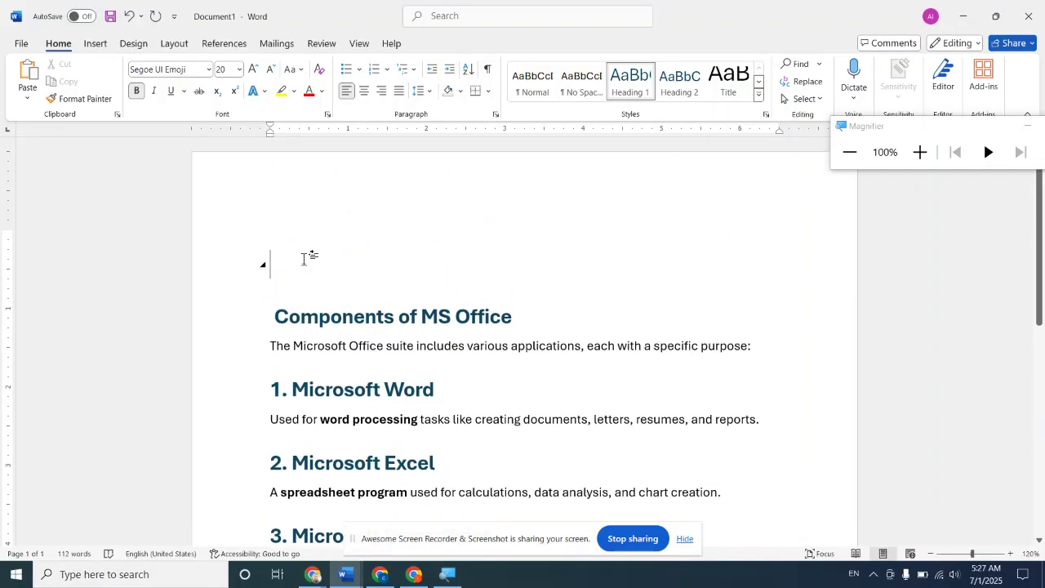
{"action": "left_click", "coordinate": [215, 45]}
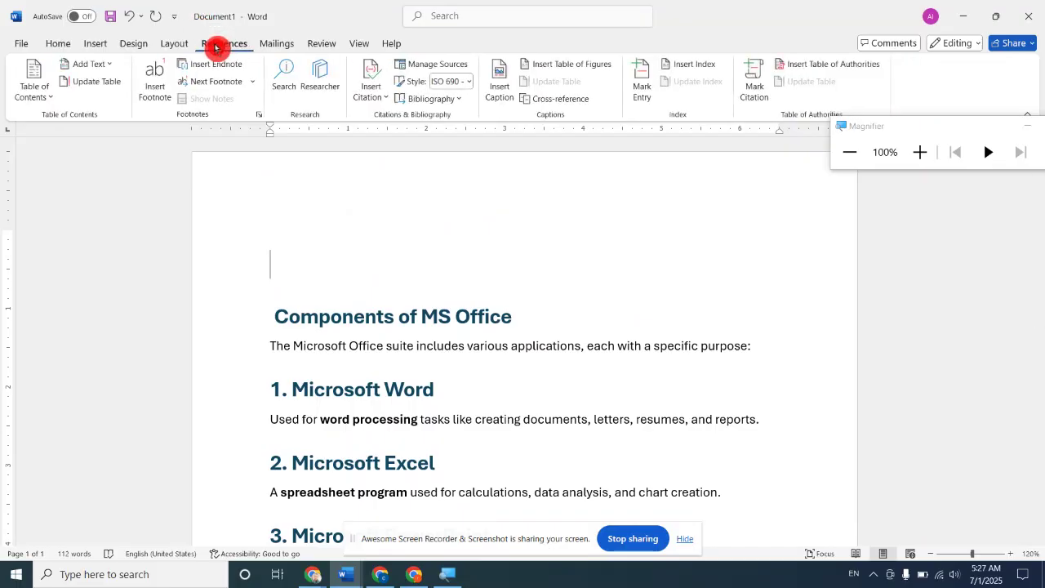
{"action": "left_click", "coordinate": [919, 153]}
{"action": "key", "text": "super"}
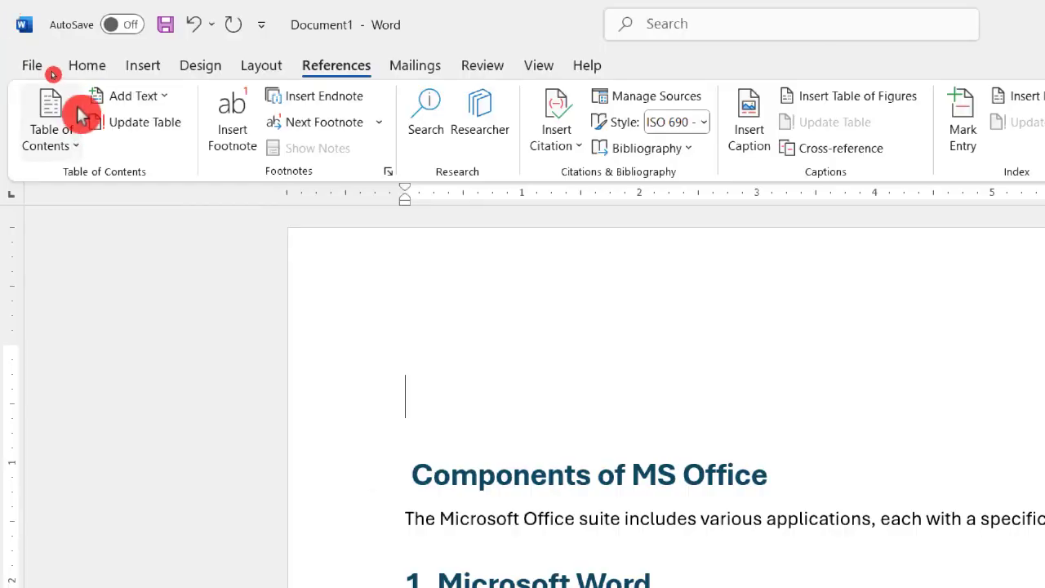
{"action": "left_click", "coordinate": [52, 114]}
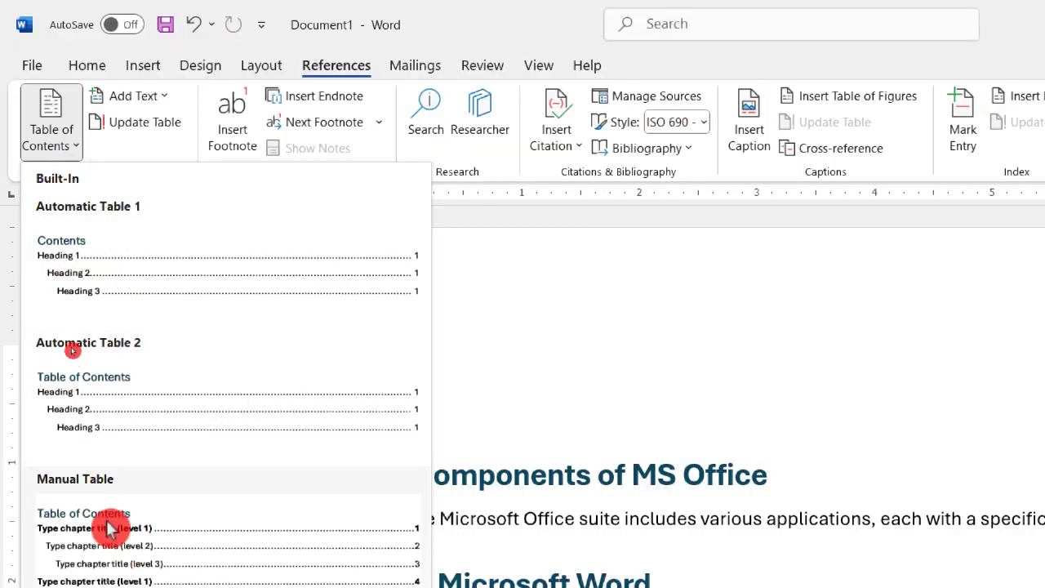
{"action": "left_click", "coordinate": [163, 276]}
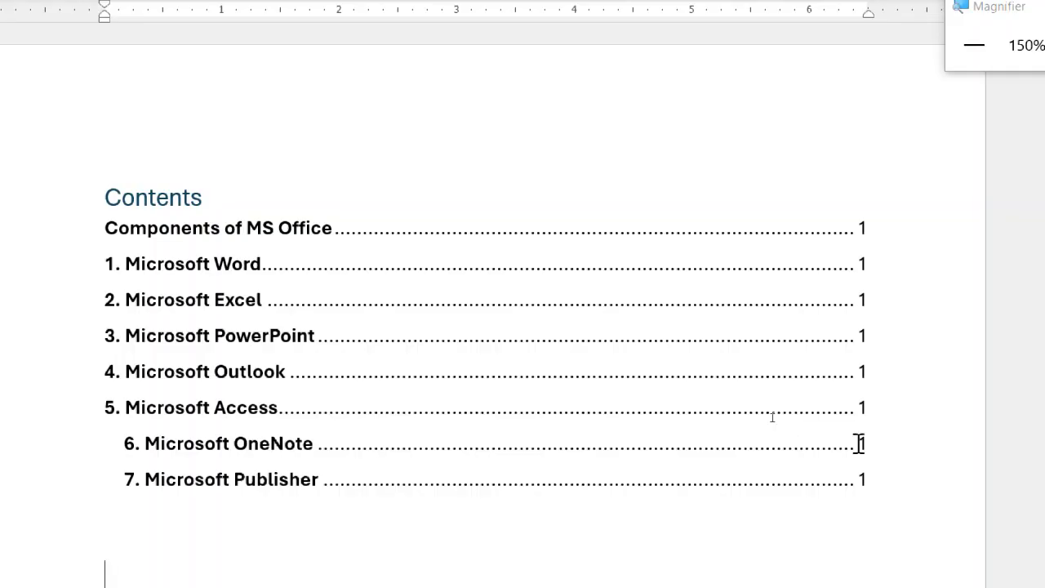
- Compare the entries and page numbers in the table of contents with the headings across the document
{"action": "scroll", "coordinate": [749, 364], "scroll_direction": "down", "scroll_amount": 5}
{"action": "scroll", "coordinate": [678, 376], "scroll_direction": "down", "scroll_amount": 11}
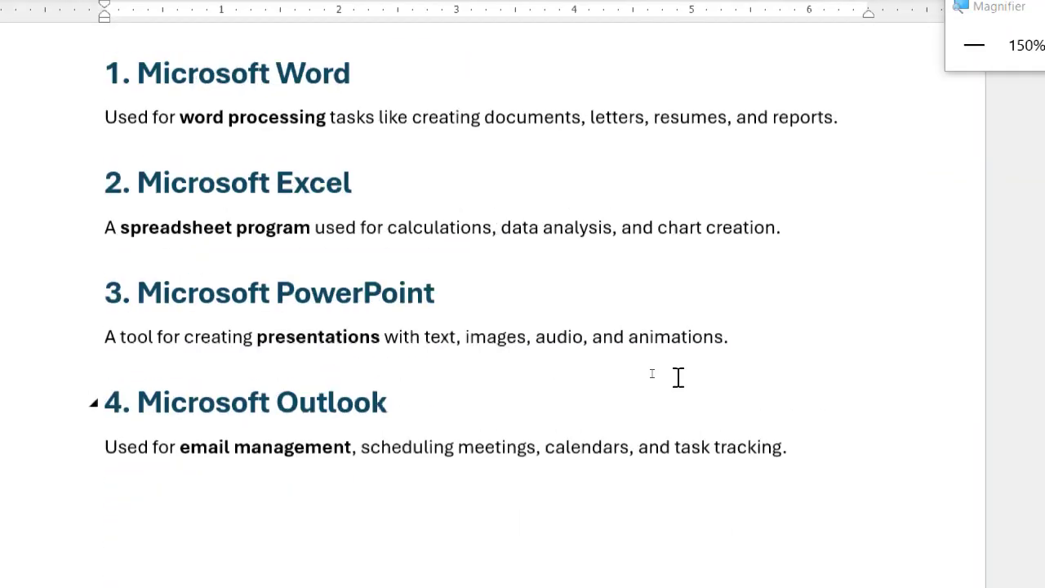
{"action": "scroll", "coordinate": [677, 375], "scroll_direction": "up", "scroll_amount": 4}
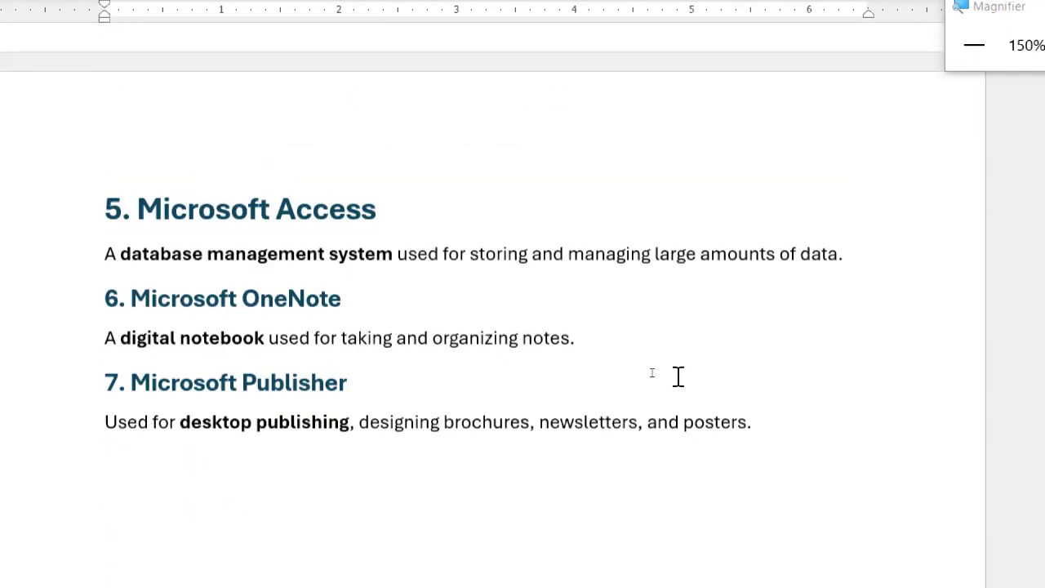
{"action": "scroll", "coordinate": [678, 375], "scroll_direction": "down", "scroll_amount": 5}
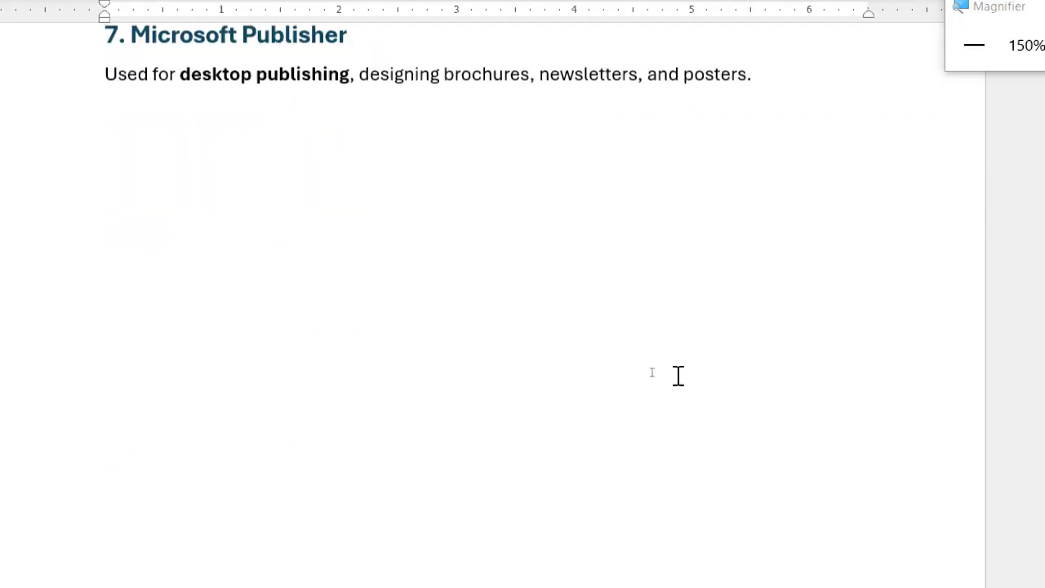
{"action": "scroll", "coordinate": [678, 376], "scroll_direction": "up", "scroll_amount": 7}
{"action": "scroll", "coordinate": [678, 376], "scroll_direction": "up", "scroll_amount": 10}
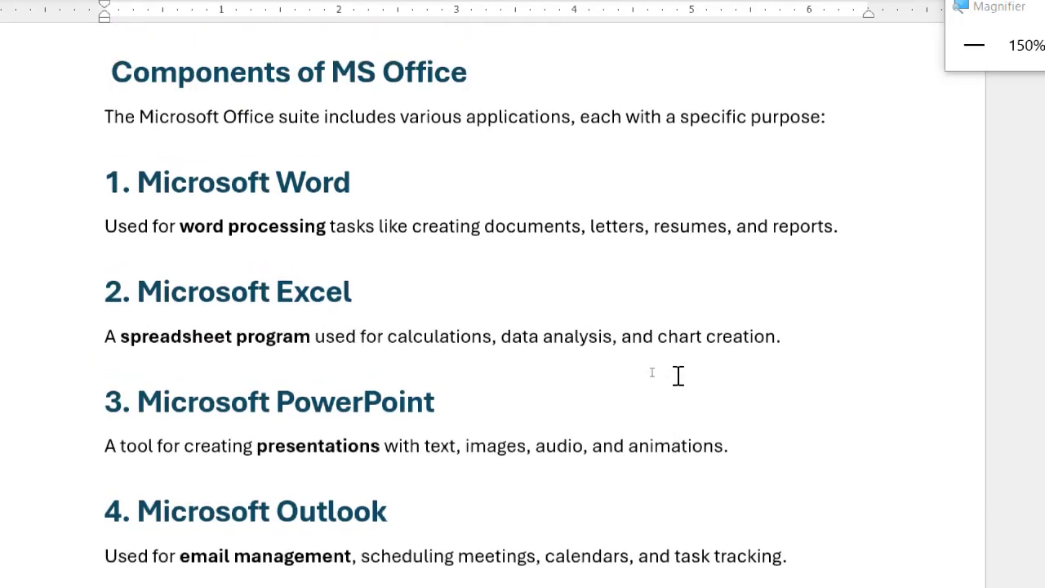
{"action": "scroll", "coordinate": [678, 376], "scroll_direction": "up", "scroll_amount": 4}
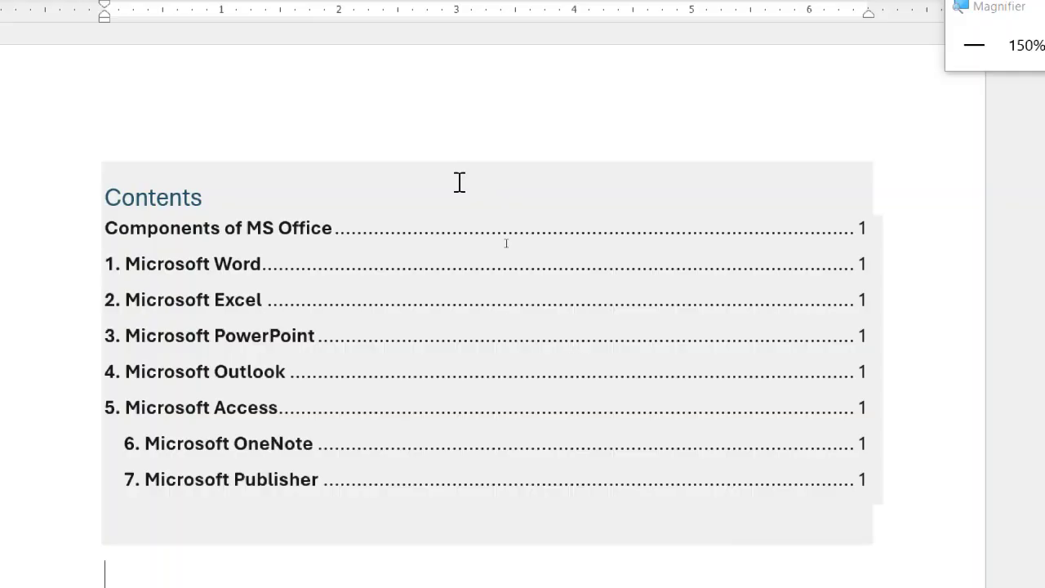
- Return the screen magnification to 100% and check where the last sections fall relative to their table of contents entries
{"action": "key", "text": "super+minus"}
{"action": "scroll", "coordinate": [497, 233], "scroll_direction": "down", "scroll_amount": 3}
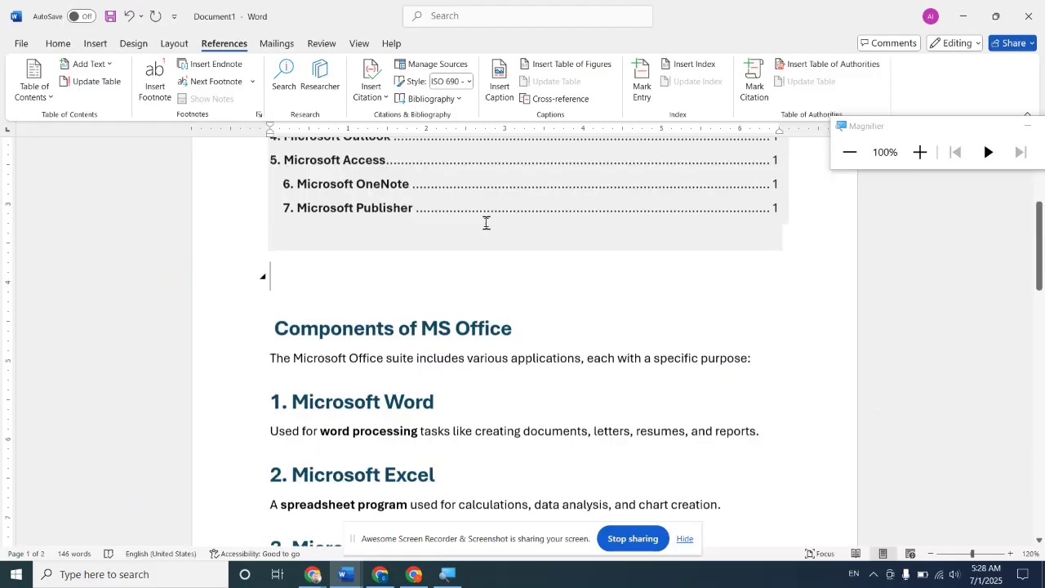
{"action": "scroll", "coordinate": [485, 222], "scroll_direction": "up", "scroll_amount": 2}
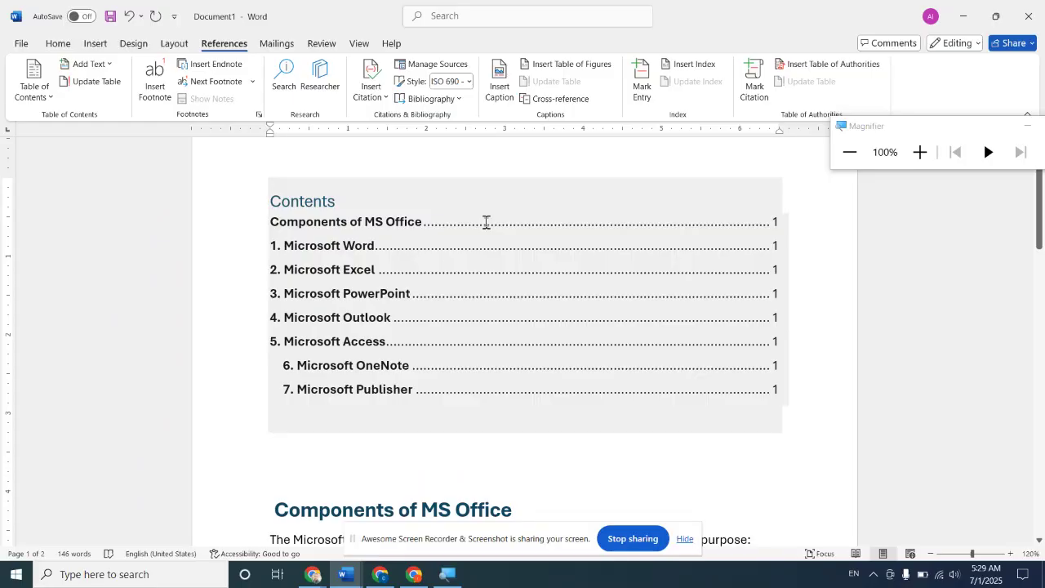
{"action": "scroll", "coordinate": [485, 221], "scroll_direction": "down", "scroll_amount": 2}
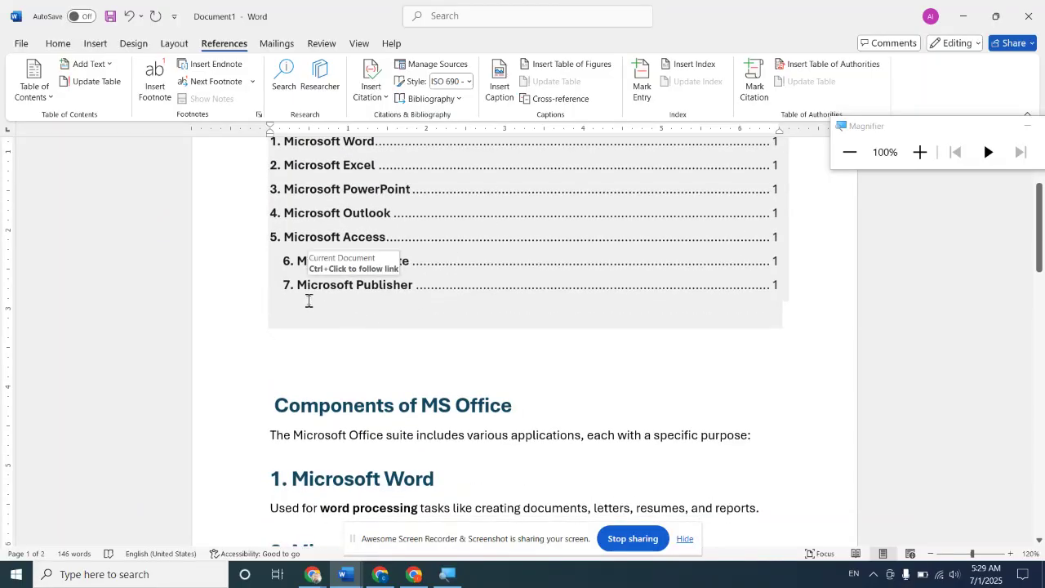
{"action": "scroll", "coordinate": [308, 300], "scroll_direction": "down", "scroll_amount": 15}
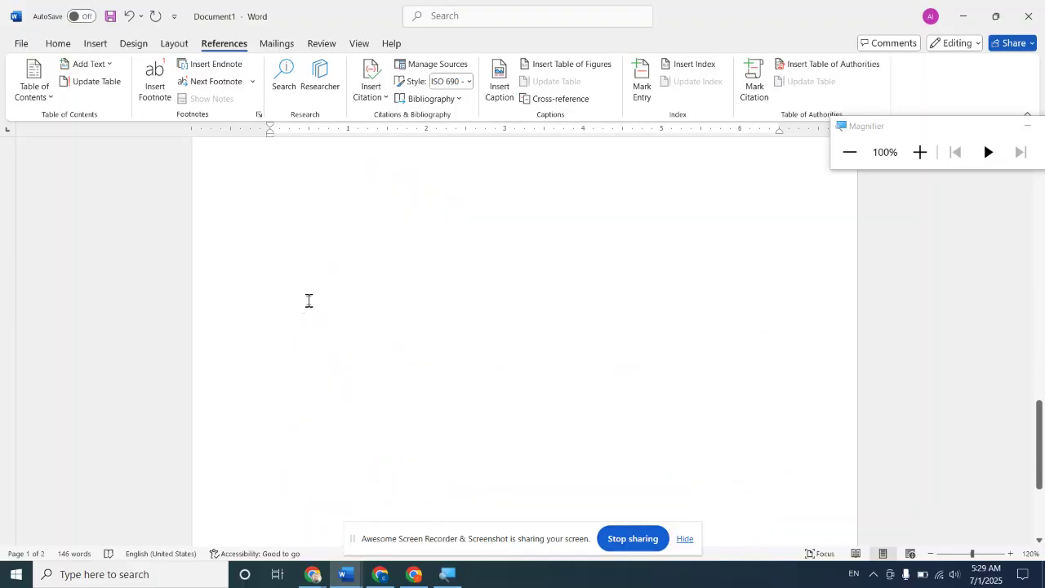
{"action": "scroll", "coordinate": [308, 301], "scroll_direction": "up", "scroll_amount": 1}
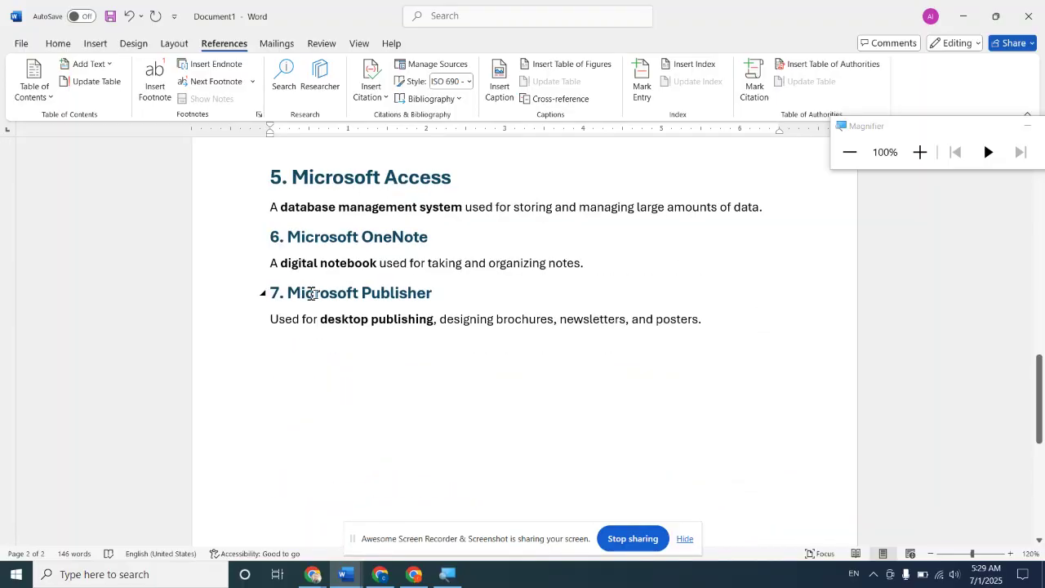
{"action": "scroll", "coordinate": [346, 297], "scroll_direction": "up", "scroll_amount": 12}
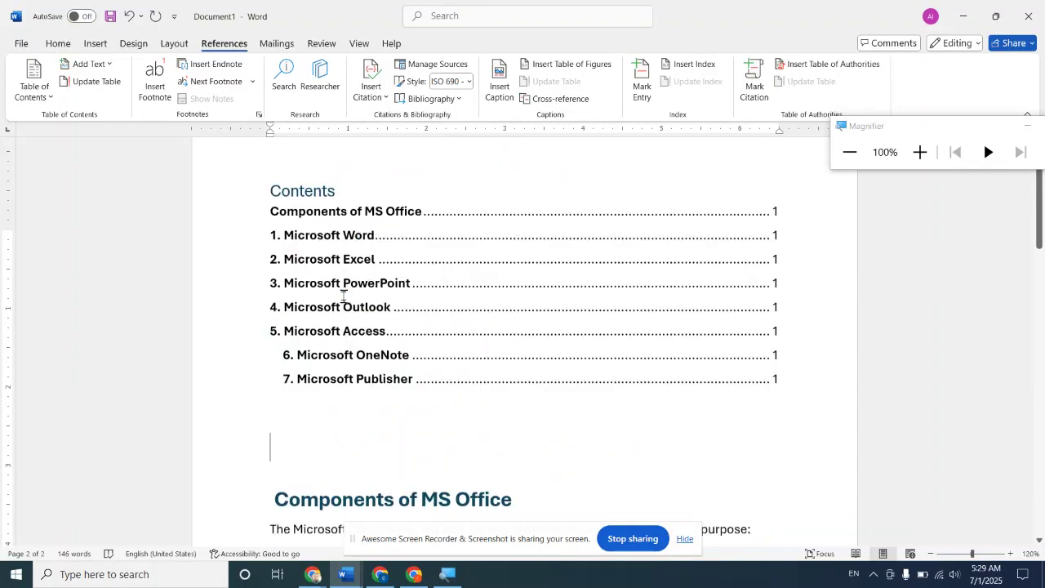
{"action": "scroll", "coordinate": [343, 297], "scroll_direction": "up", "scroll_amount": 1}
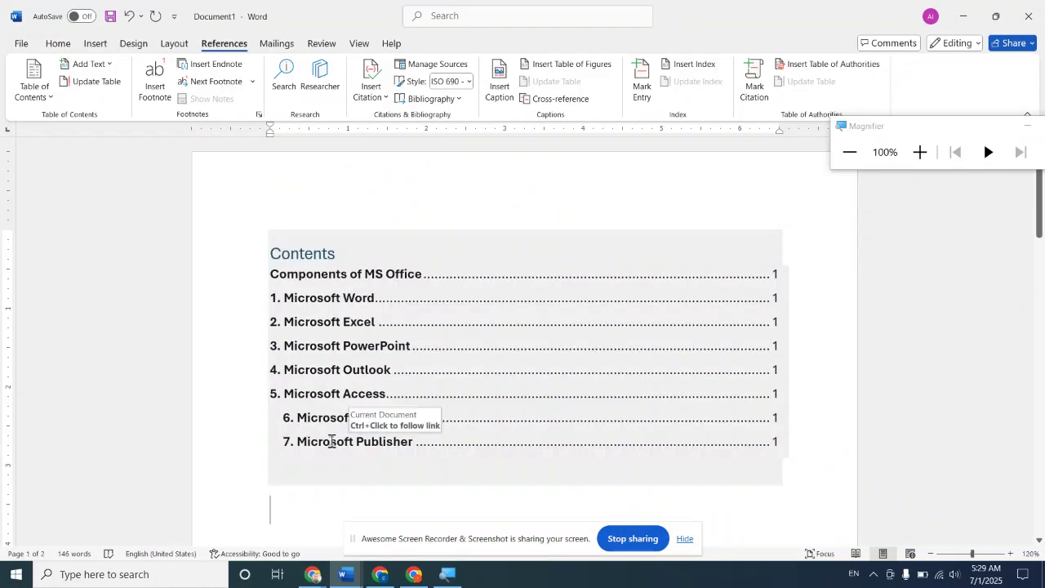
- Place the cursor below the Microsoft Publisher section, then copy the Disadvantages heading and its three bullets from Document2 without the scales icon
{"action": "scroll", "coordinate": [331, 441], "scroll_direction": "down", "scroll_amount": 9}
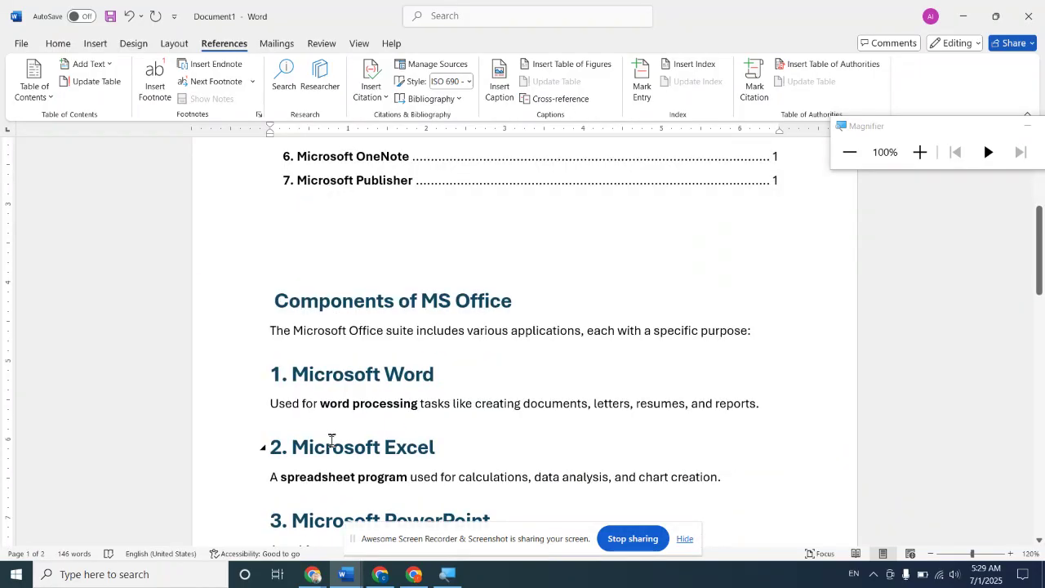
{"action": "scroll", "coordinate": [331, 441], "scroll_direction": "down", "scroll_amount": 3}
{"action": "scroll", "coordinate": [331, 441], "scroll_direction": "down", "scroll_amount": 1}
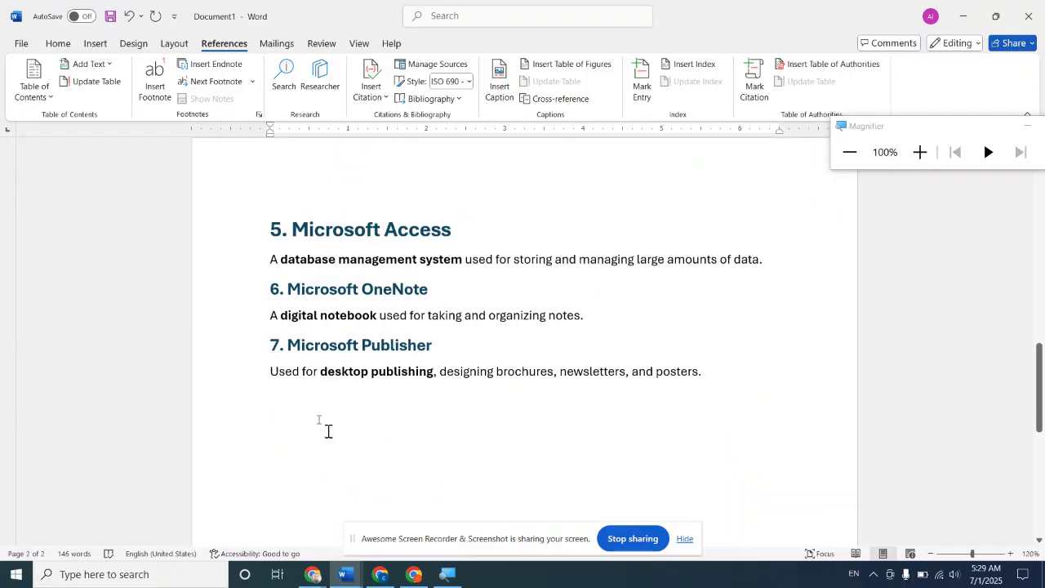
{"action": "left_click", "coordinate": [283, 393]}
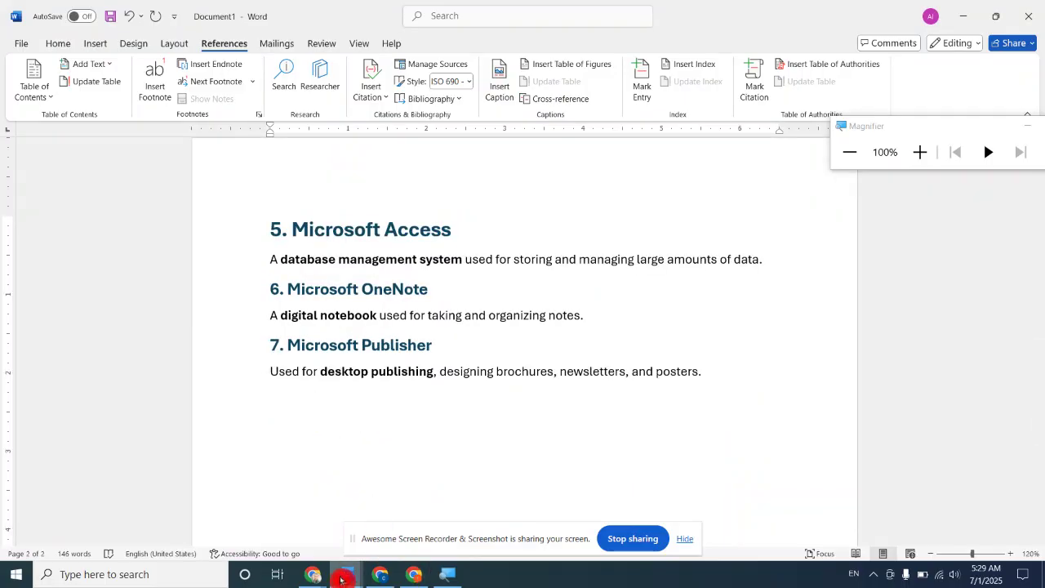
{"action": "mouse_move", "coordinate": [342, 579]}
{"action": "left_click", "coordinate": [420, 531]}
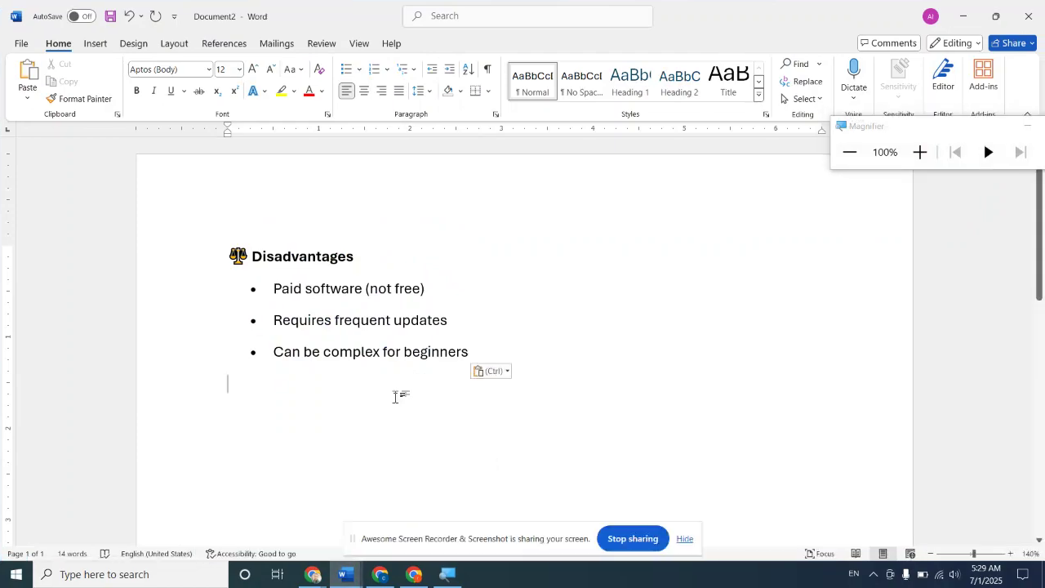
{"action": "left_click_drag", "start_coordinate": [255, 254], "coordinate": [458, 362]}
{"action": "key", "text": "ctrl+c"}
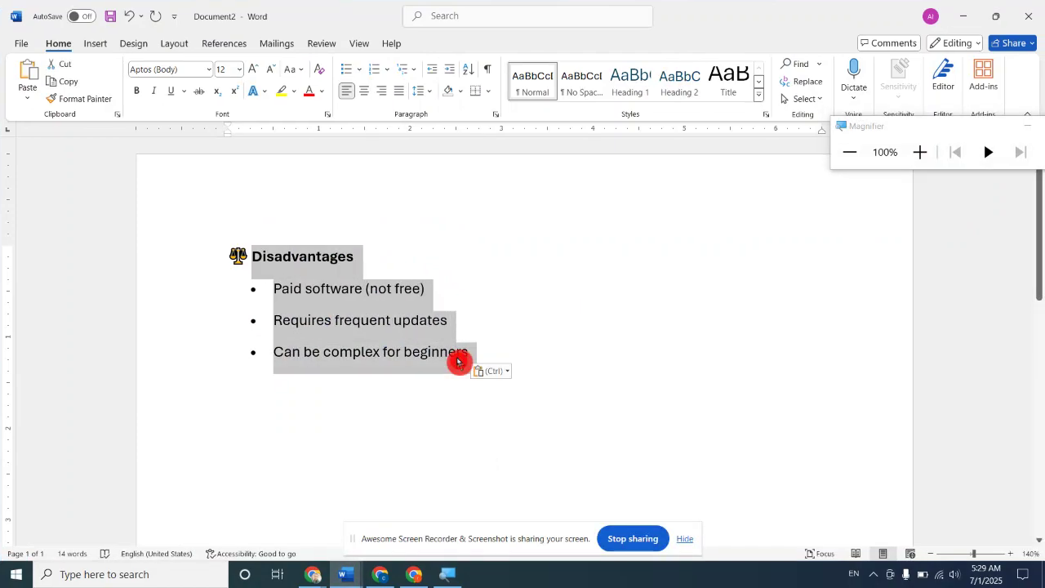
- Switch back to Document1 and paste the Disadvantages section below the Microsoft Publisher text
{"action": "left_click", "coordinate": [350, 574]}
{"action": "left_click", "coordinate": [303, 526]}
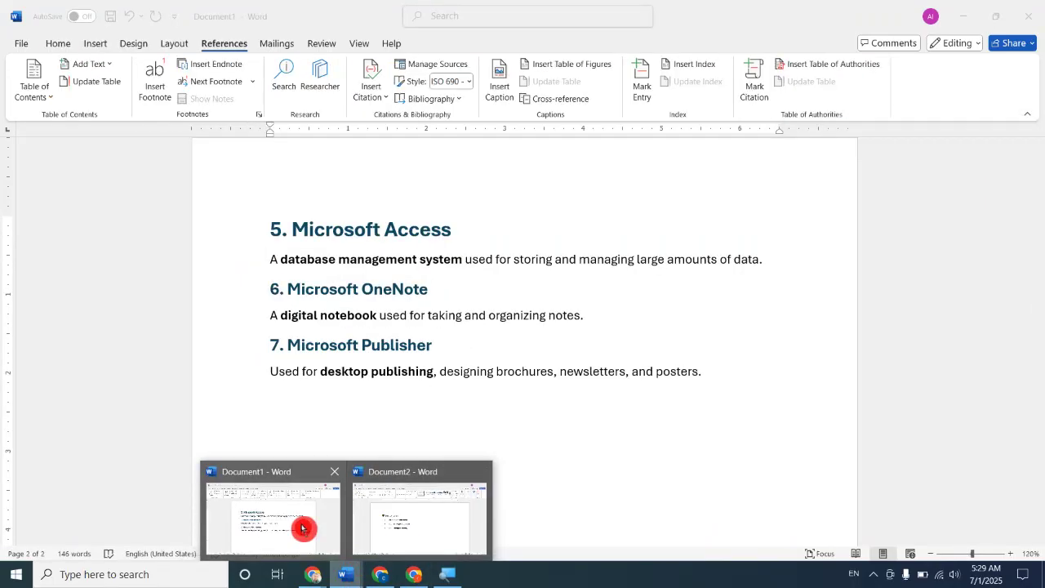
{"action": "left_click", "coordinate": [296, 476]}
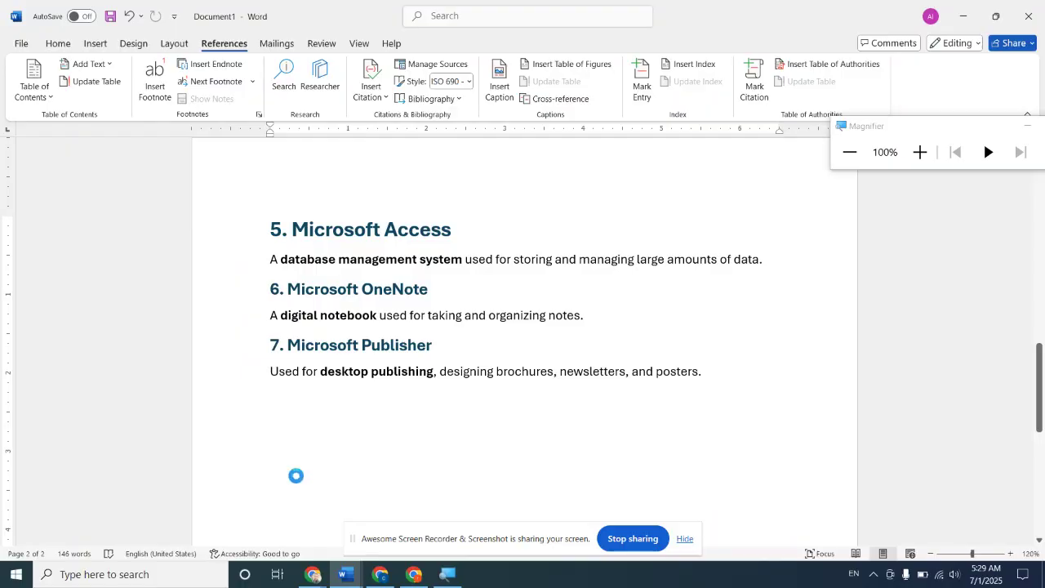
{"action": "key", "text": "ctrl+v"}
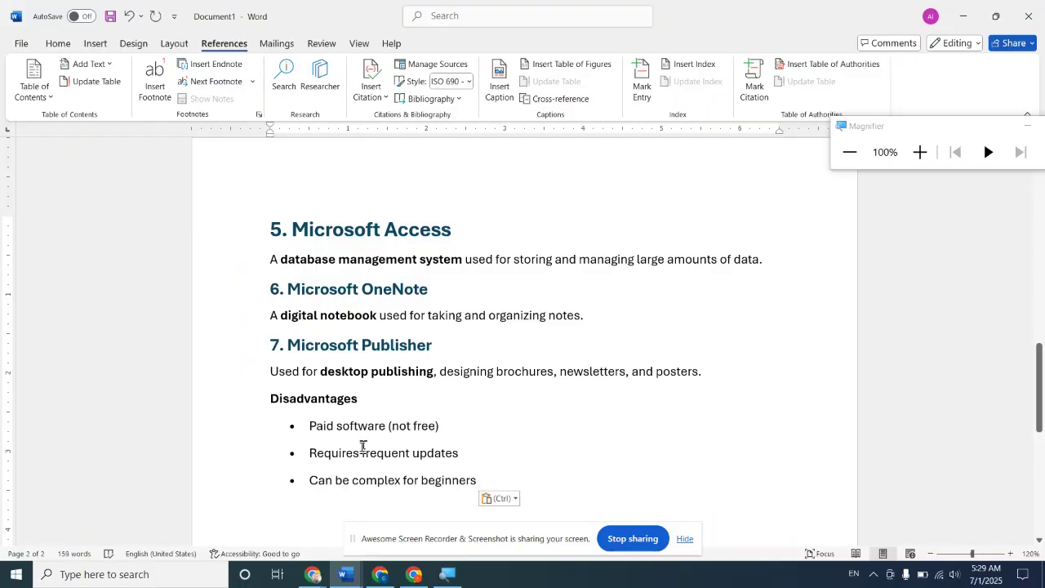
- Mark the pasted "Disadvantages" heading as a Level 1 entry for the table of contents
{"action": "scroll", "coordinate": [377, 447], "scroll_direction": "down", "scroll_amount": 1}
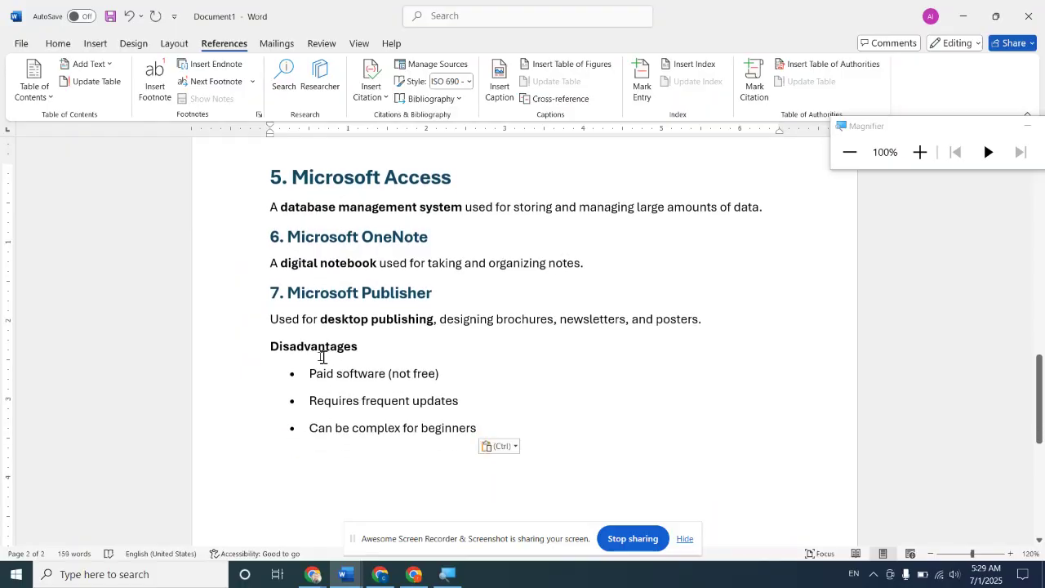
{"action": "left_click_drag", "start_coordinate": [272, 344], "coordinate": [365, 353]}
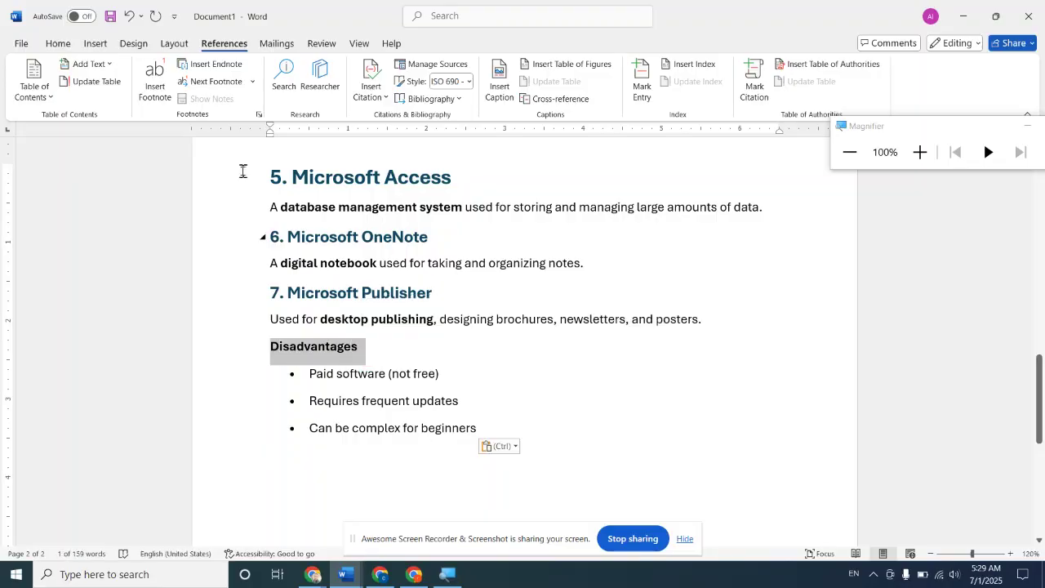
{"action": "left_click", "coordinate": [115, 68]}
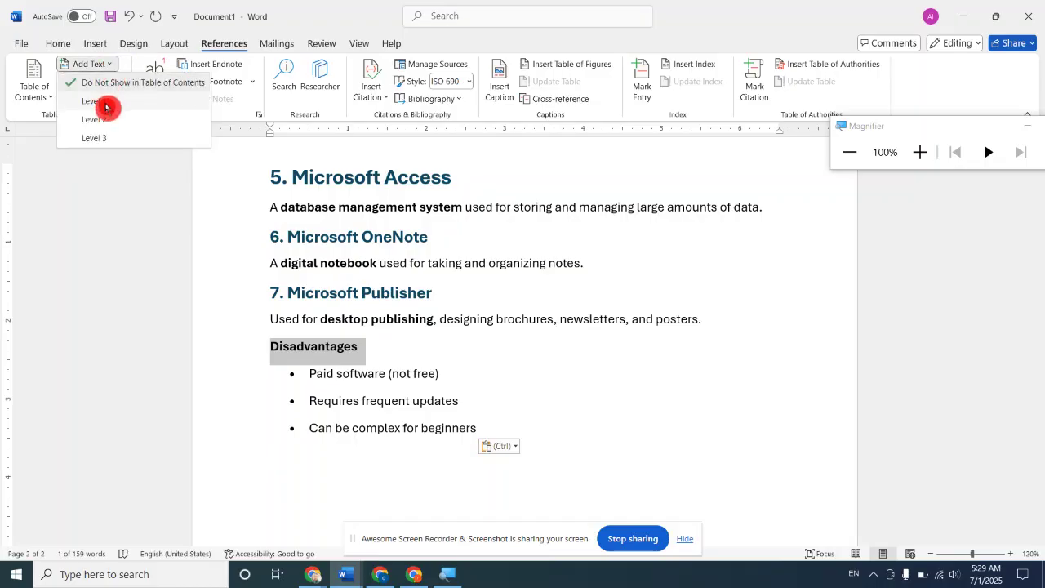
{"action": "left_click", "coordinate": [106, 104]}
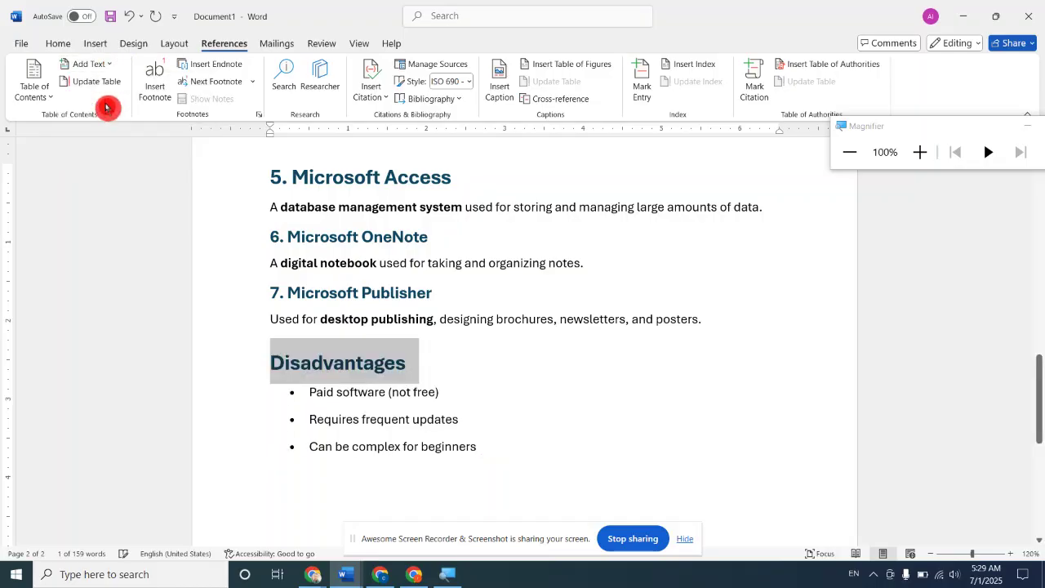
- Update the entire table of contents, including its entries, so it picks up the Disadvantages heading
{"action": "left_click", "coordinate": [546, 384]}
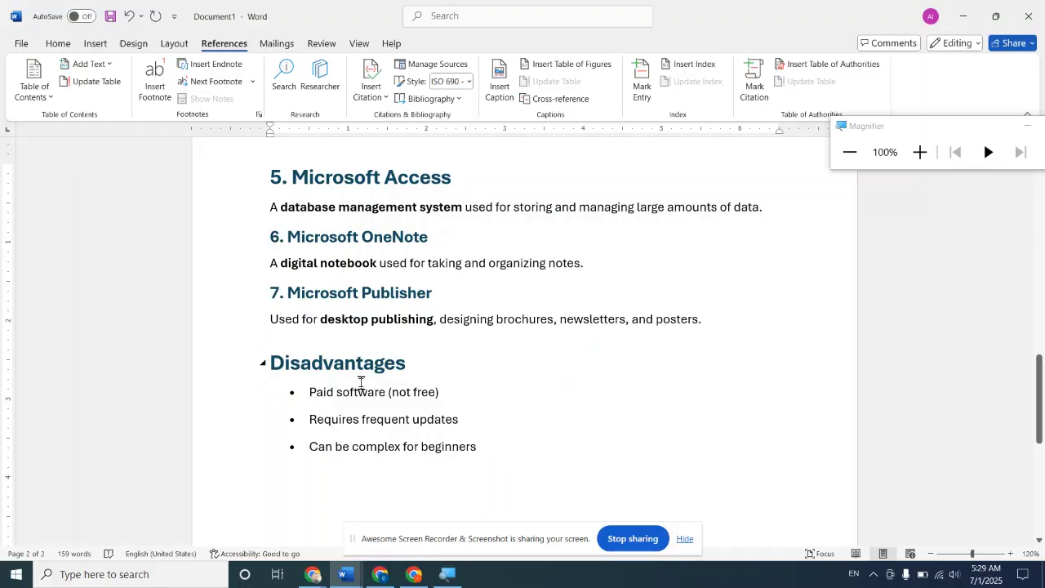
{"action": "scroll", "coordinate": [387, 368], "scroll_direction": "up", "scroll_amount": 12}
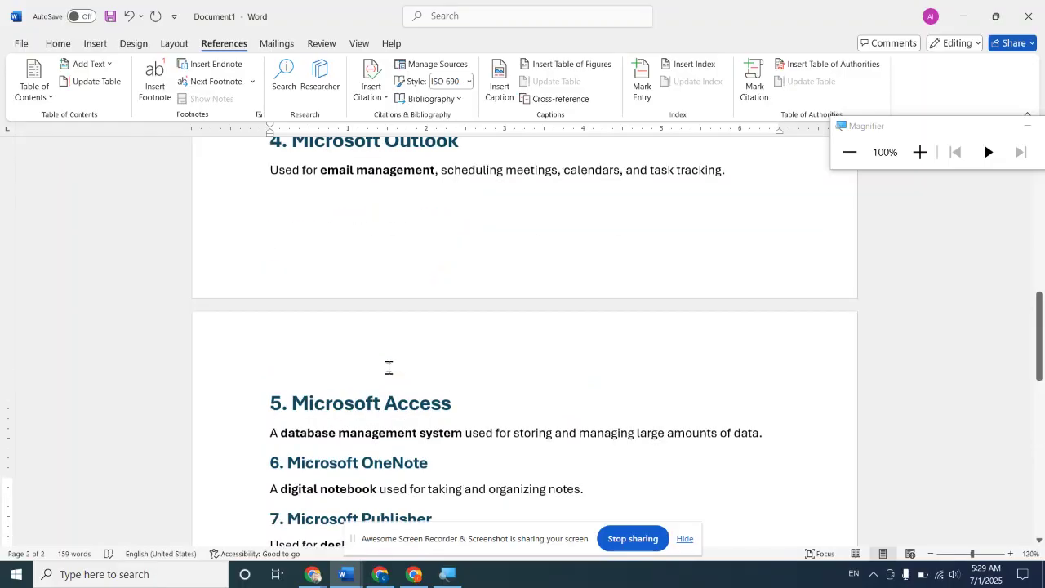
{"action": "scroll", "coordinate": [389, 369], "scroll_direction": "up", "scroll_amount": 1}
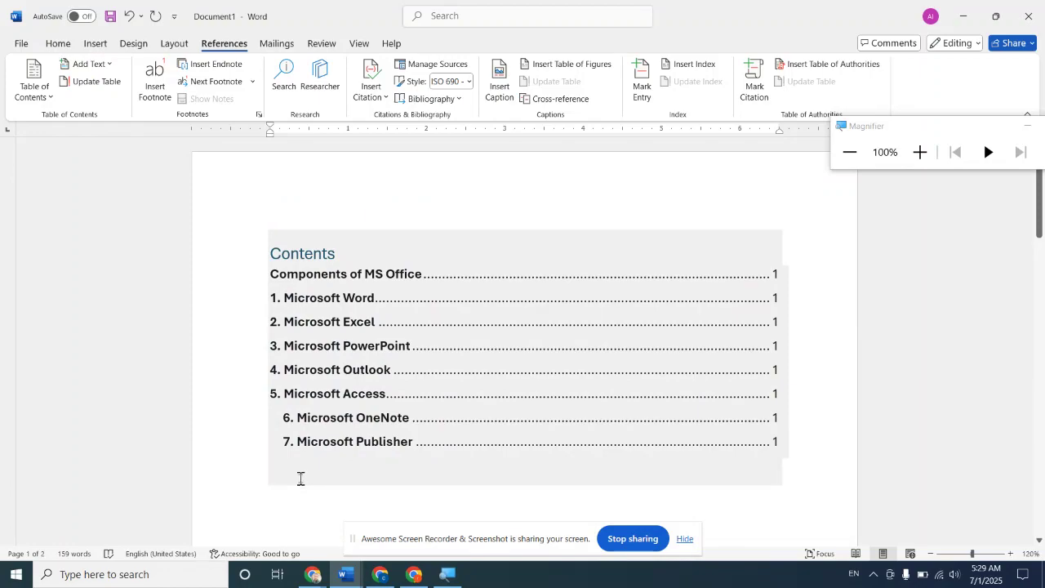
{"action": "left_click", "coordinate": [98, 85]}
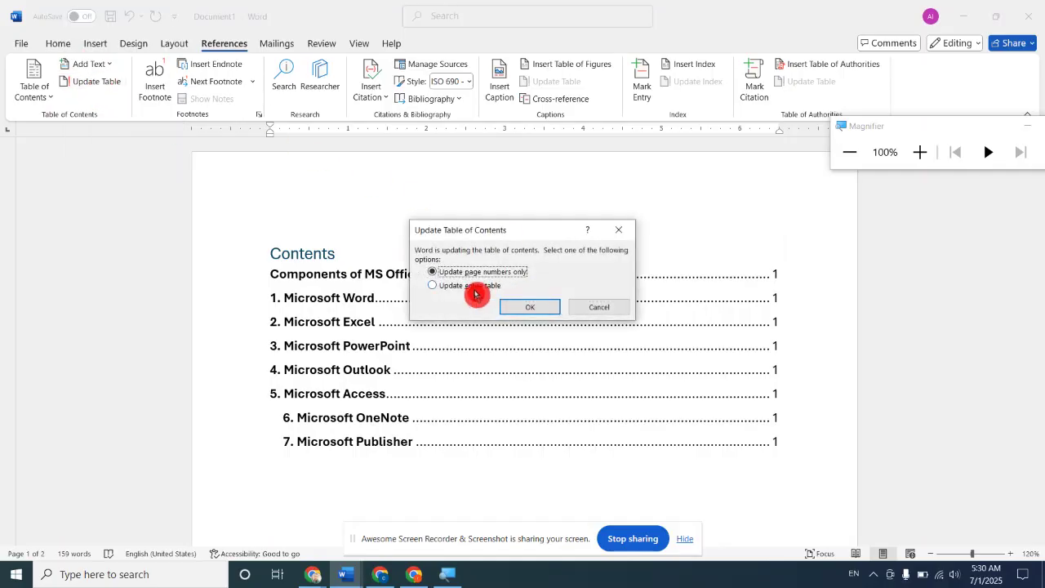
{"action": "left_click", "coordinate": [433, 285]}
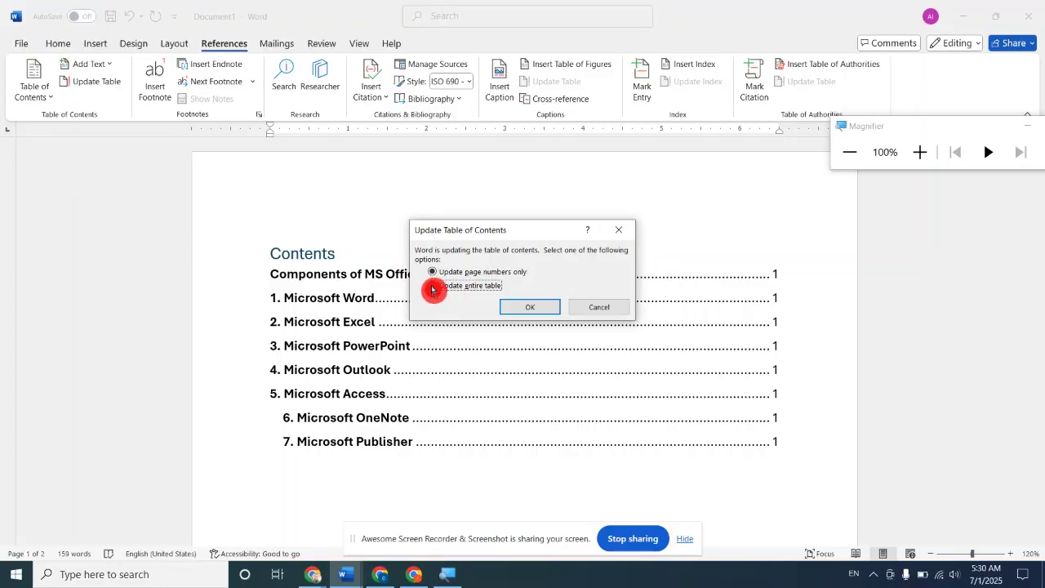
{"action": "left_click", "coordinate": [524, 309]}
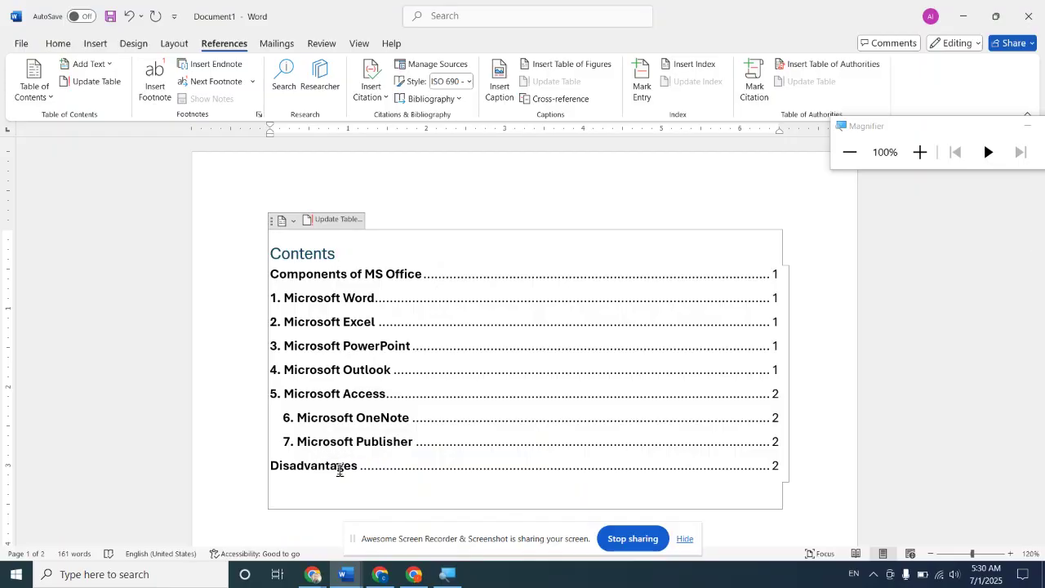
- Look over the sections below the table of contents, then undo all edits in Document1 back to a blank page
{"action": "scroll", "coordinate": [339, 470], "scroll_direction": "down", "scroll_amount": 3}
{"action": "scroll", "coordinate": [340, 470], "scroll_direction": "up", "scroll_amount": 3}
{"action": "scroll", "coordinate": [339, 471], "scroll_direction": "down", "scroll_amount": 3}
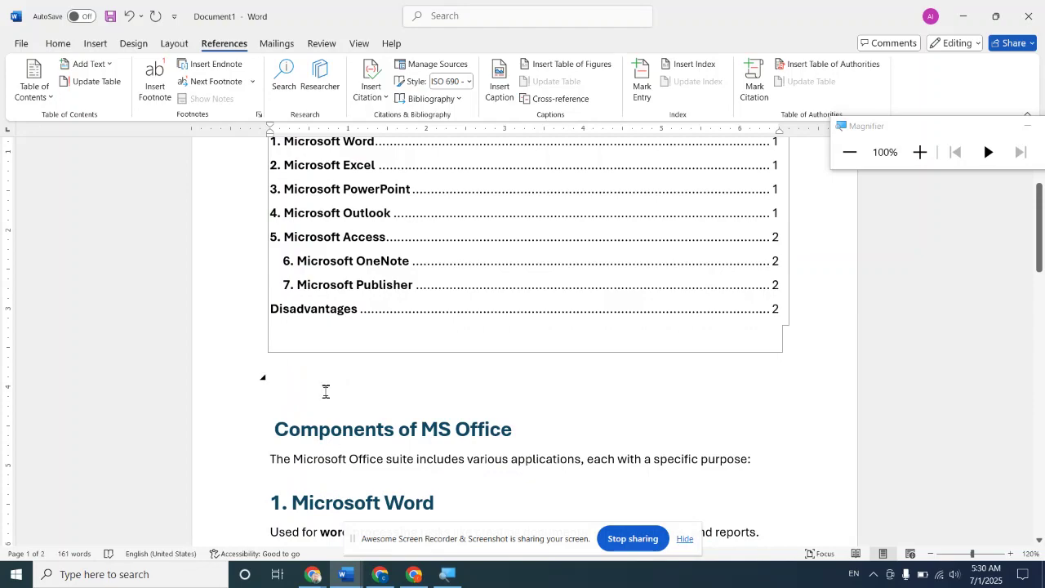
{"action": "scroll", "coordinate": [325, 392], "scroll_direction": "down", "scroll_amount": 10}
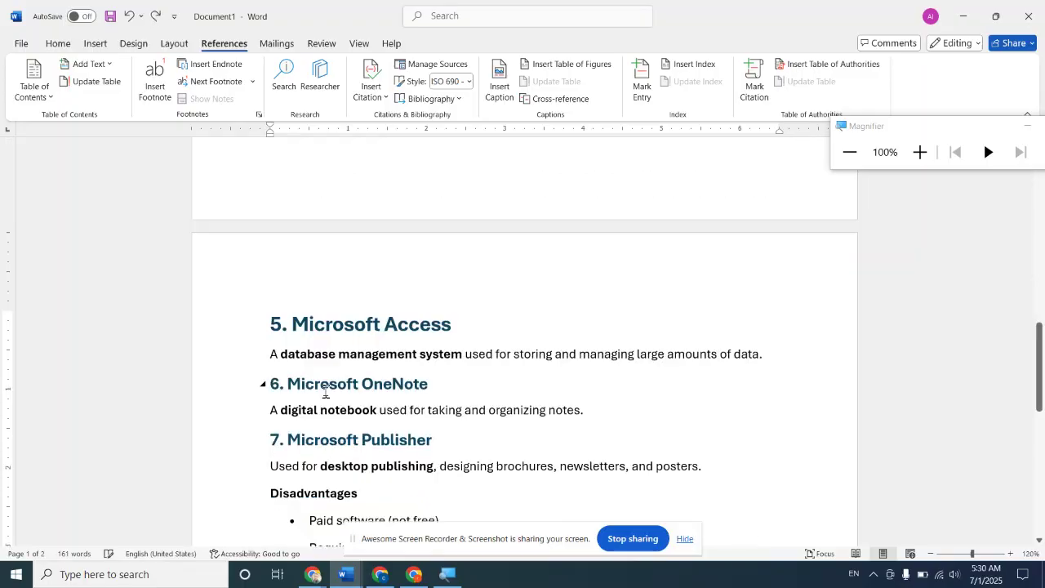
{"action": "key", "text": "ctrl+z"}
{"action": "key", "text": "ctrl+z"}
{"action": "key", "text": "ctrl+z"}
{"action": "key", "text": "ctrl+z"}
{"action": "key", "text": "ctrl+z"}
{"action": "key", "text": "ctrl+z"}
{"action": "key", "text": "ctrl+z"}
{"action": "key", "text": "ctrl+z"}
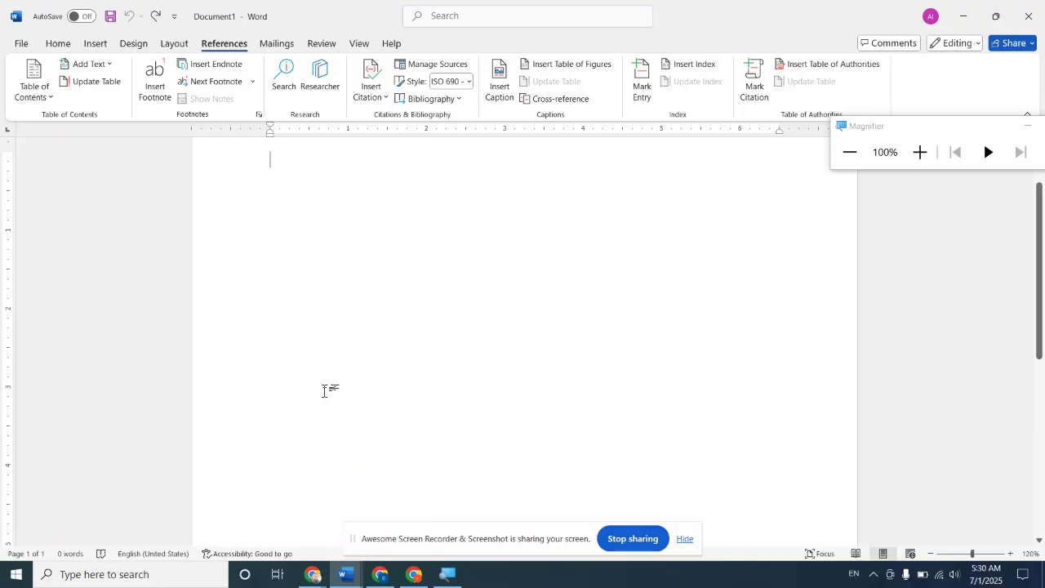
{"action": "scroll", "coordinate": [261, 39], "scroll_direction": "up", "scroll_amount": 4}
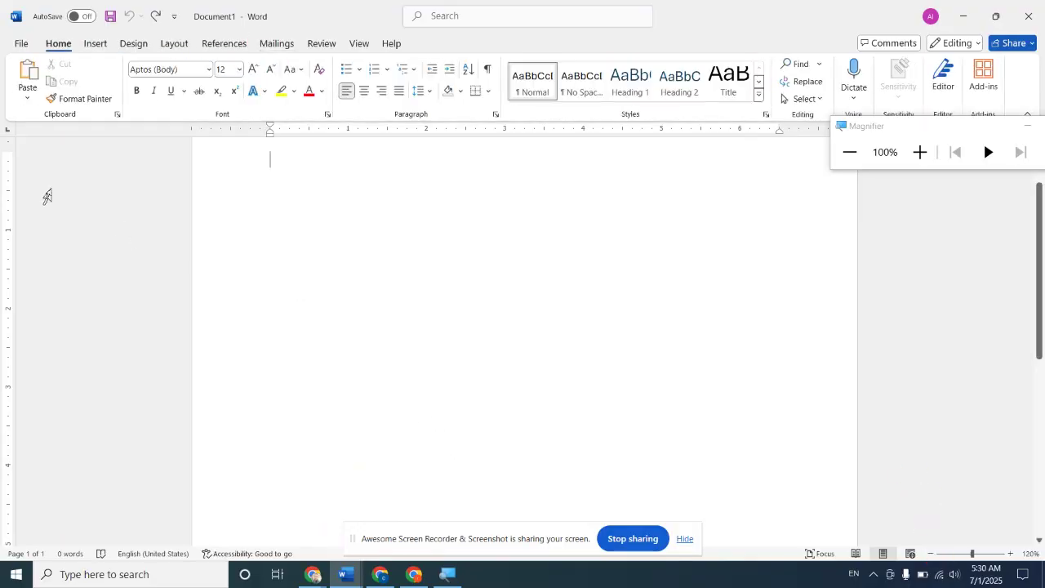
- Magnify the screen and generate sample text in the blank document with =rand(8,9)
{"action": "left_click", "coordinate": [221, 44]}
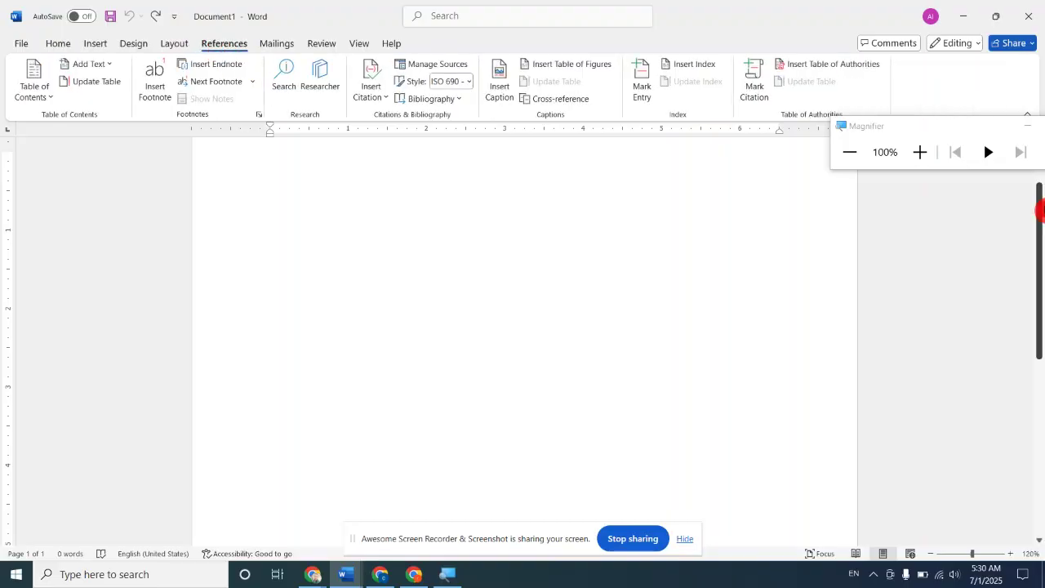
{"action": "left_click", "coordinate": [920, 153]}
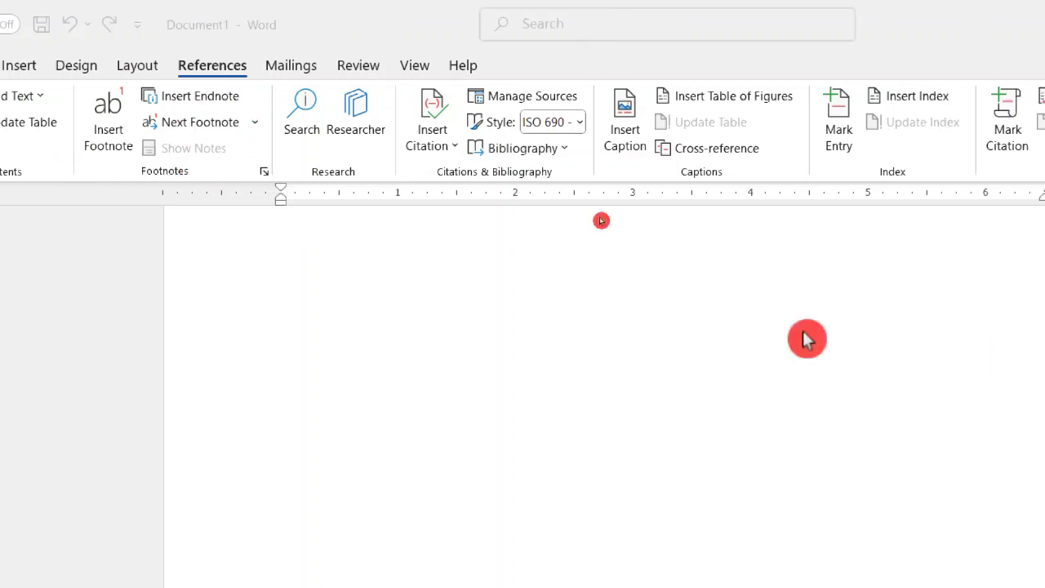
{"action": "left_click", "coordinate": [587, 298]}
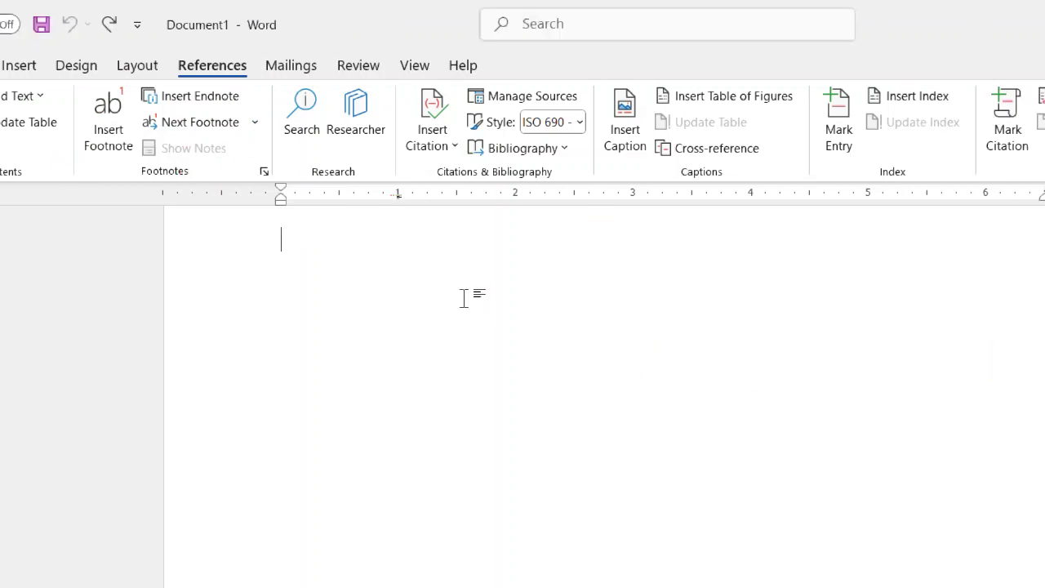
{"action": "type", "text": "="}
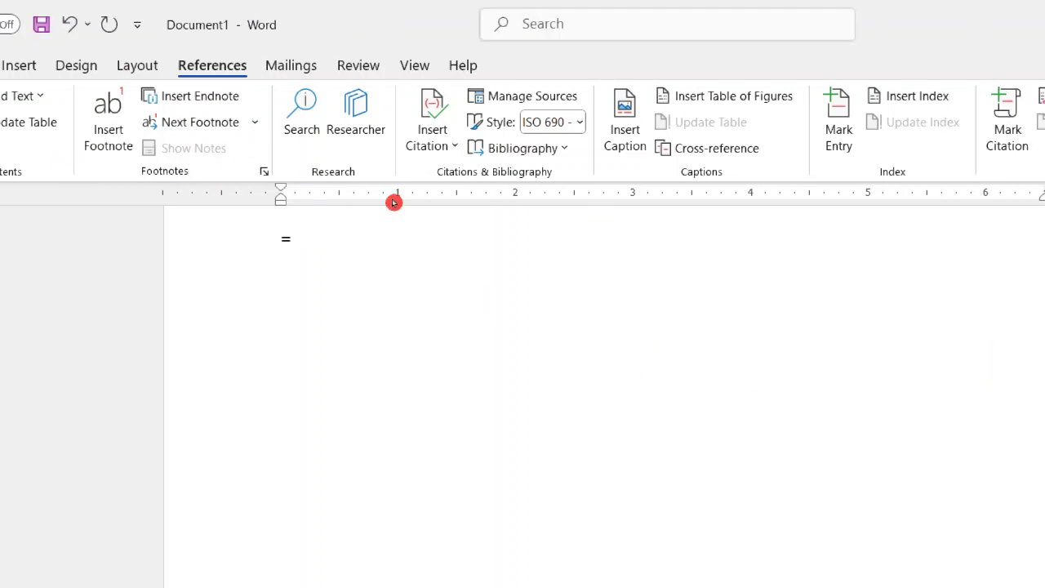
{"action": "type", "text": "rand"}
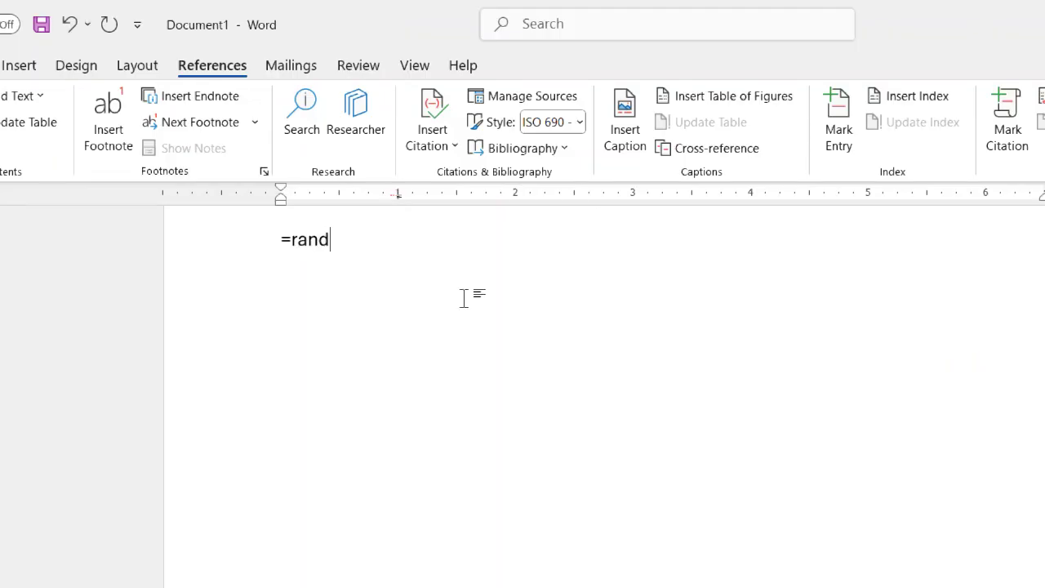
{"action": "type", "text": "(8,"}
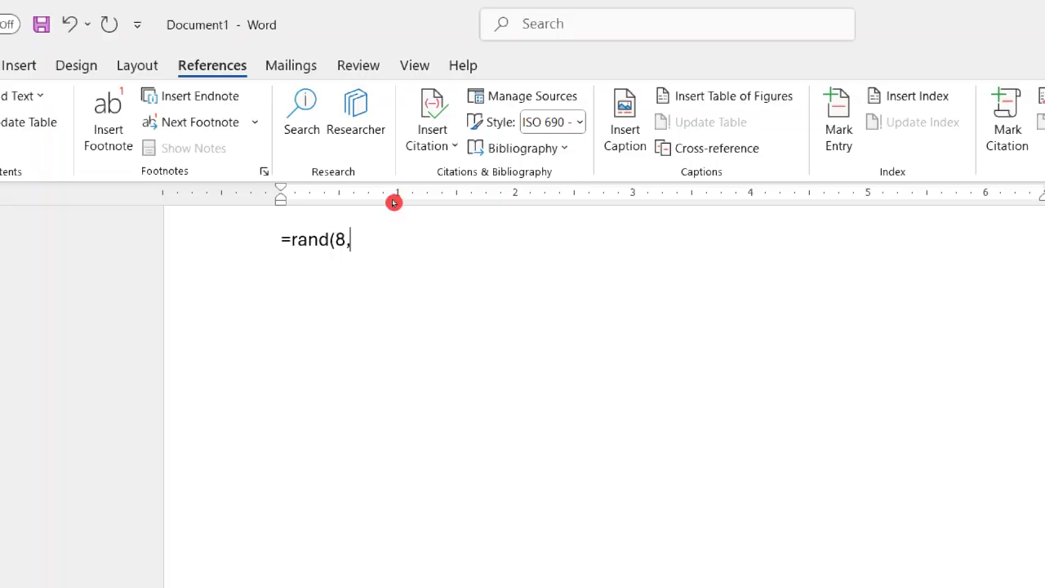
{"action": "type", "text": "9)"}
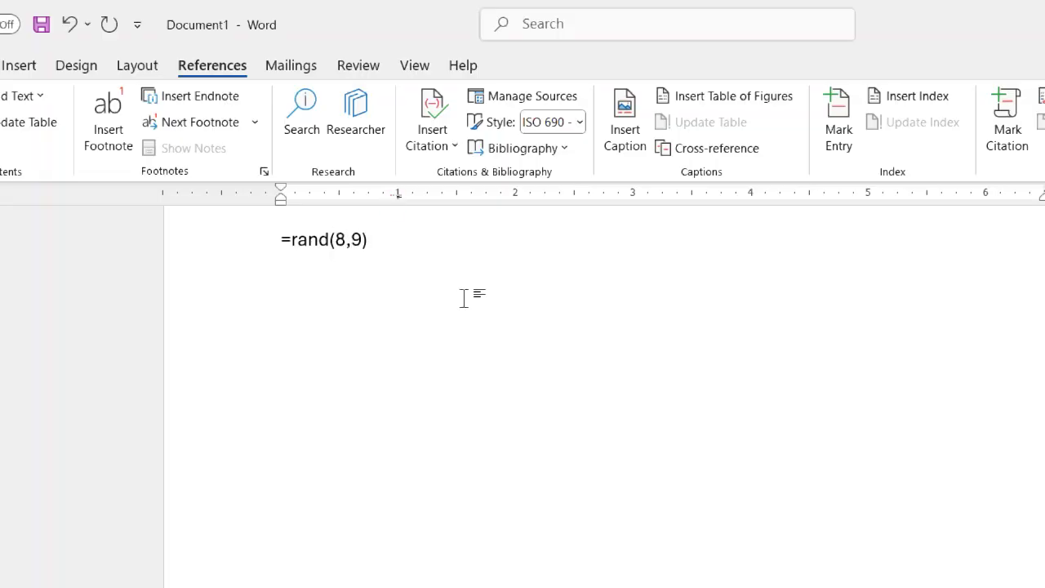
{"action": "key", "text": "Return"}
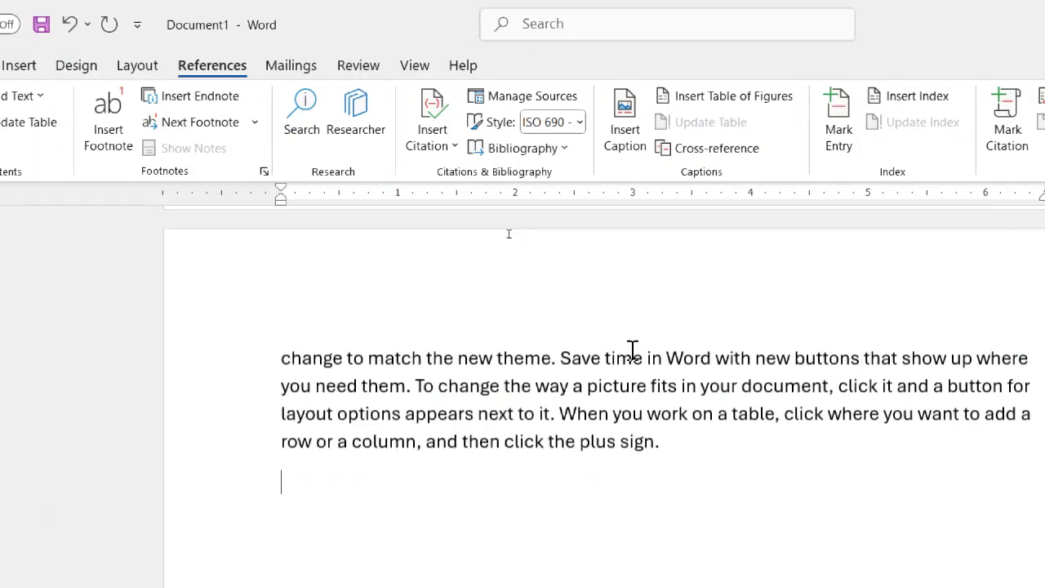
- Return the screen magnification to 100% and generate more sample text below the last paragraph with =rand(9,9)
{"action": "scroll", "coordinate": [633, 350], "scroll_direction": "down", "scroll_amount": 5}
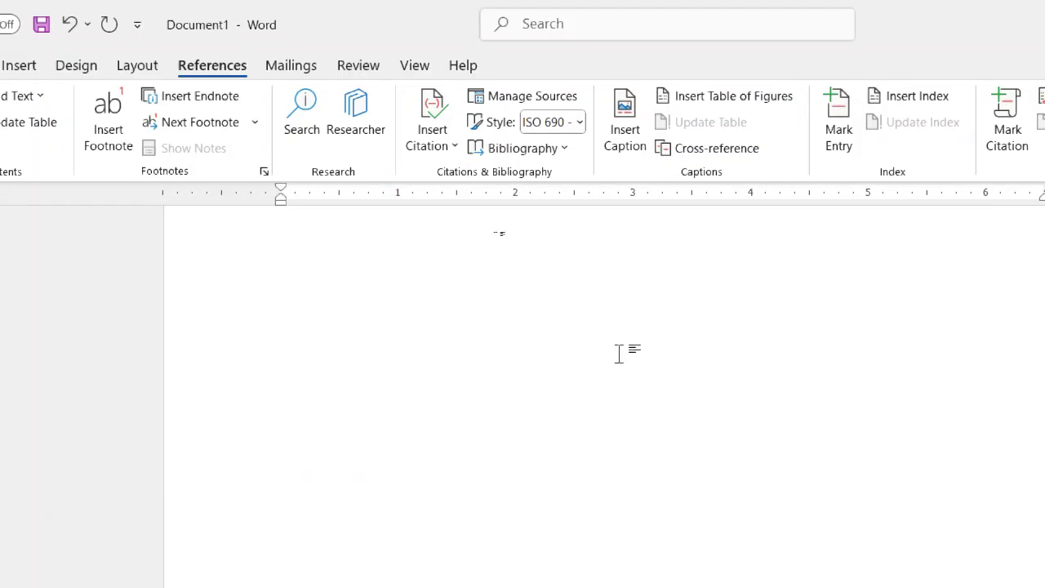
{"action": "scroll", "coordinate": [618, 353], "scroll_direction": "up", "scroll_amount": 3}
{"action": "scroll", "coordinate": [621, 353], "scroll_direction": "down", "scroll_amount": 5}
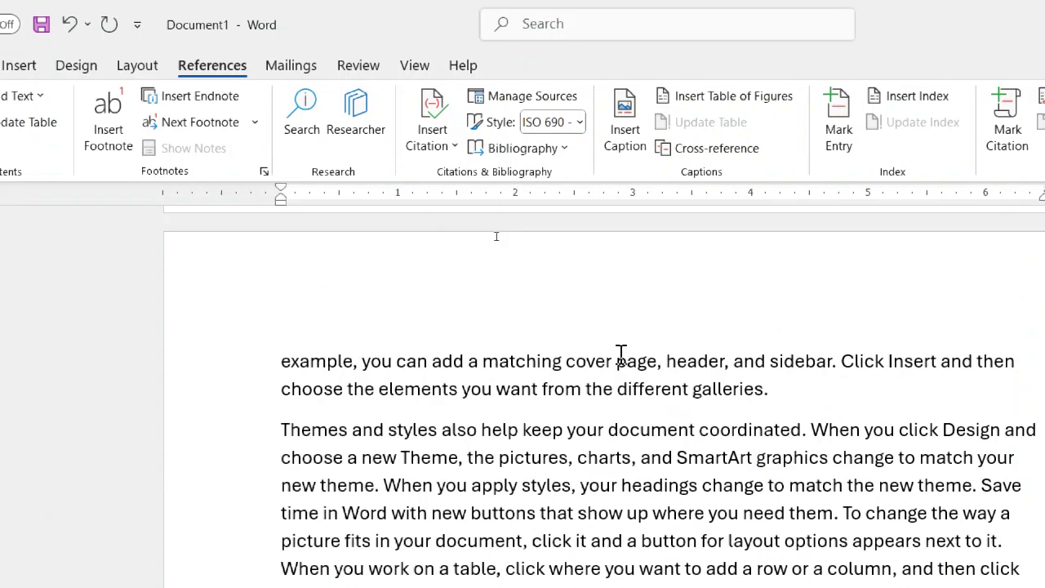
{"action": "key", "text": "super+minus"}
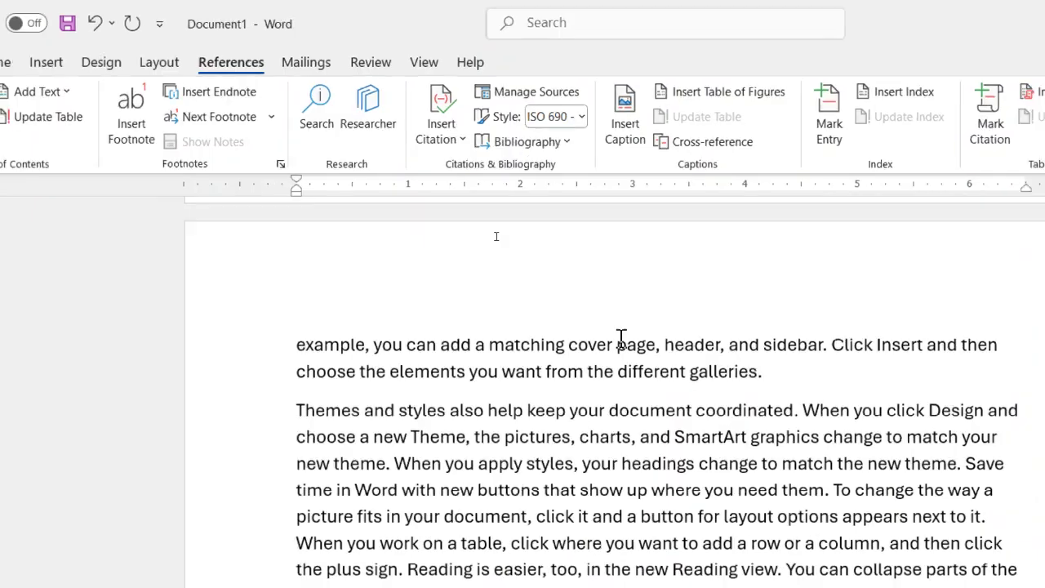
{"action": "scroll", "coordinate": [496, 235], "scroll_direction": "down", "scroll_amount": 15}
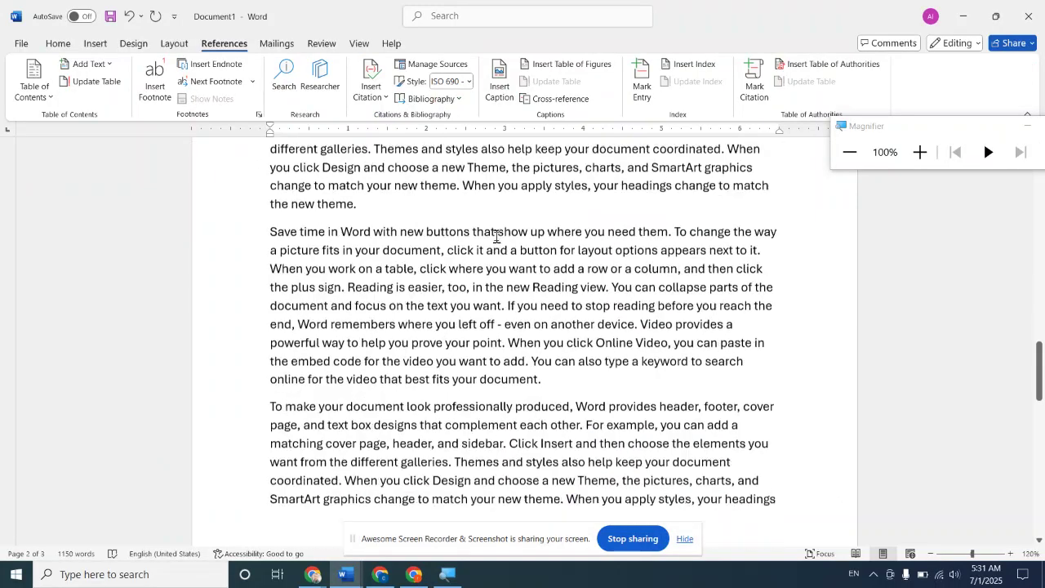
{"action": "scroll", "coordinate": [496, 235], "scroll_direction": "up", "scroll_amount": 3}
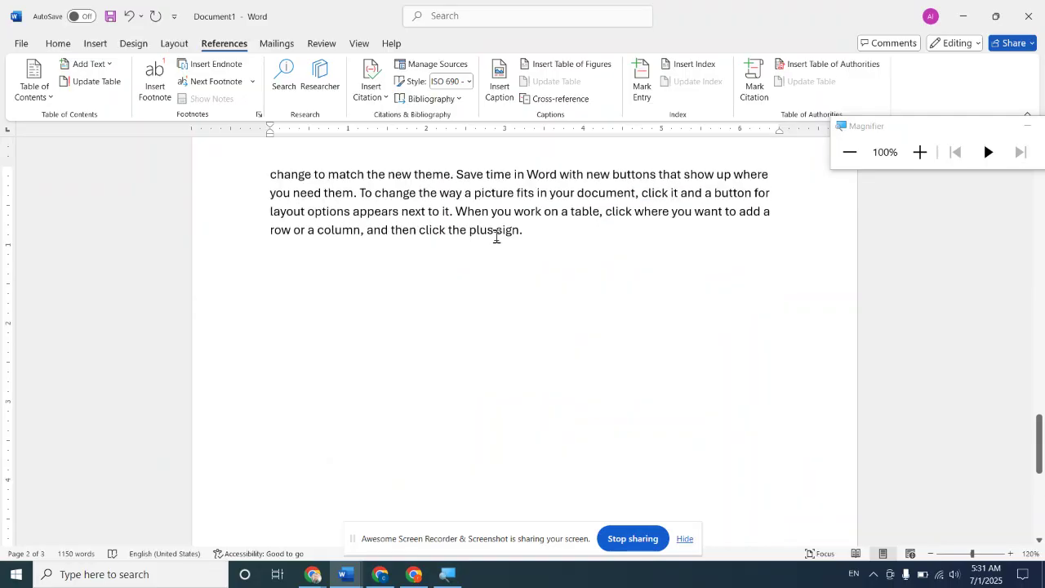
{"action": "left_click", "coordinate": [248, 284]}
{"action": "type", "text": "=ran"}
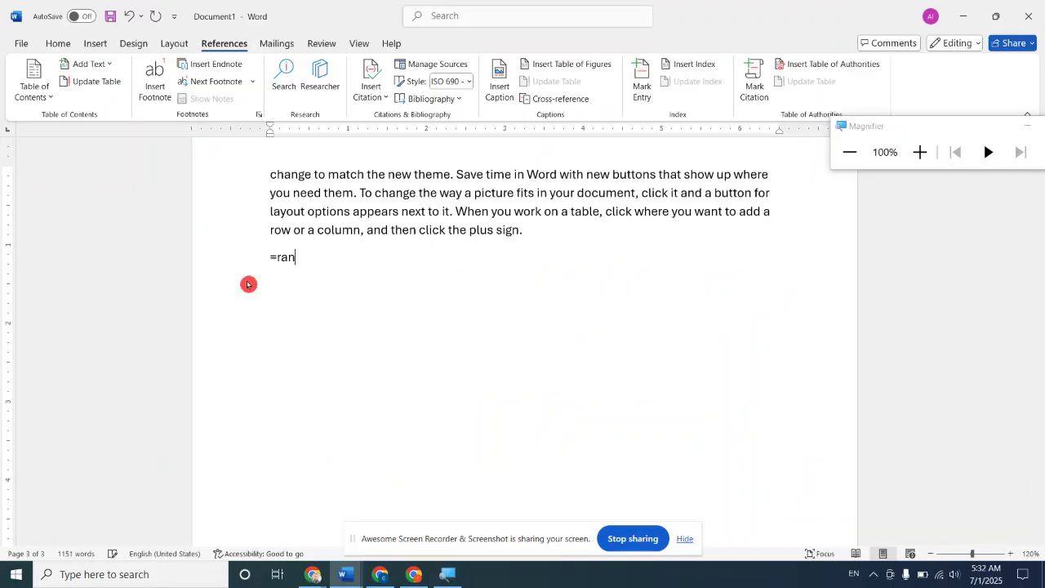
{"action": "type", "text": "d(9,9)"}
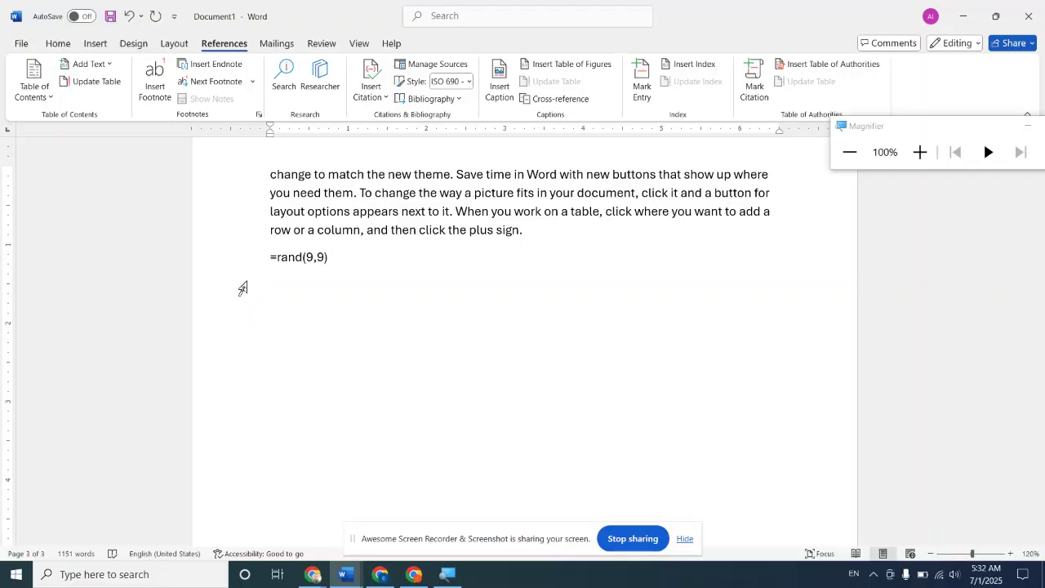
{"action": "key", "text": "Return"}
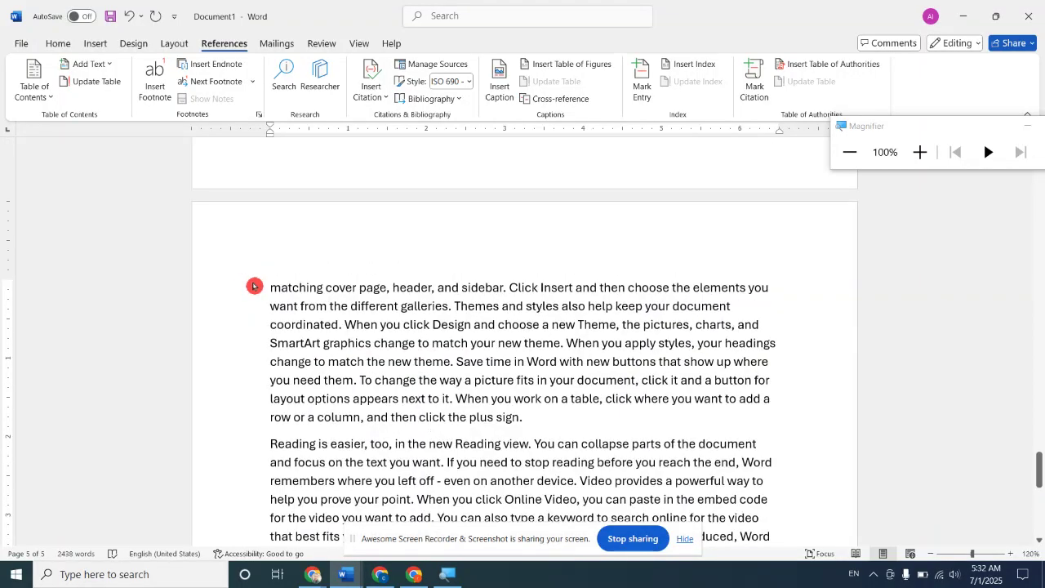
- Zoom the document out to 55% and look over all the generated pages side by side
{"action": "left_click", "coordinate": [957, 558]}
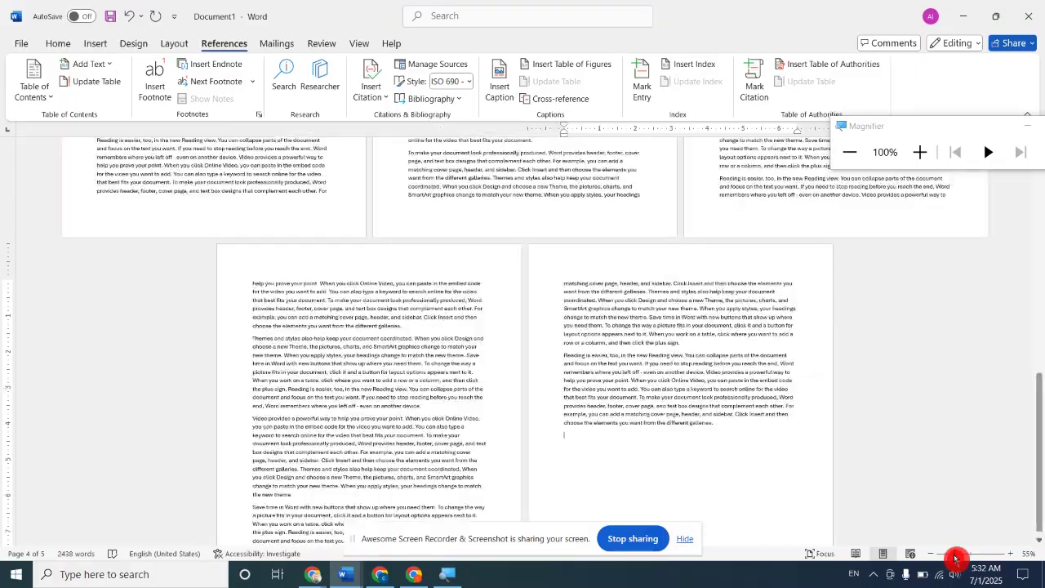
{"action": "scroll", "coordinate": [841, 480], "scroll_direction": "up", "scroll_amount": 5}
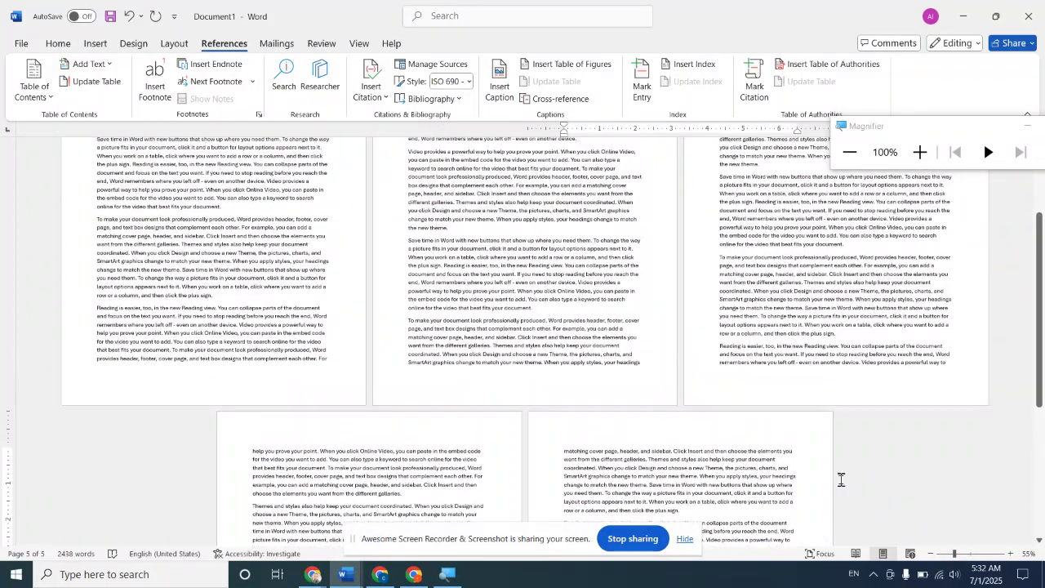
{"action": "scroll", "coordinate": [842, 481], "scroll_direction": "down", "scroll_amount": 4}
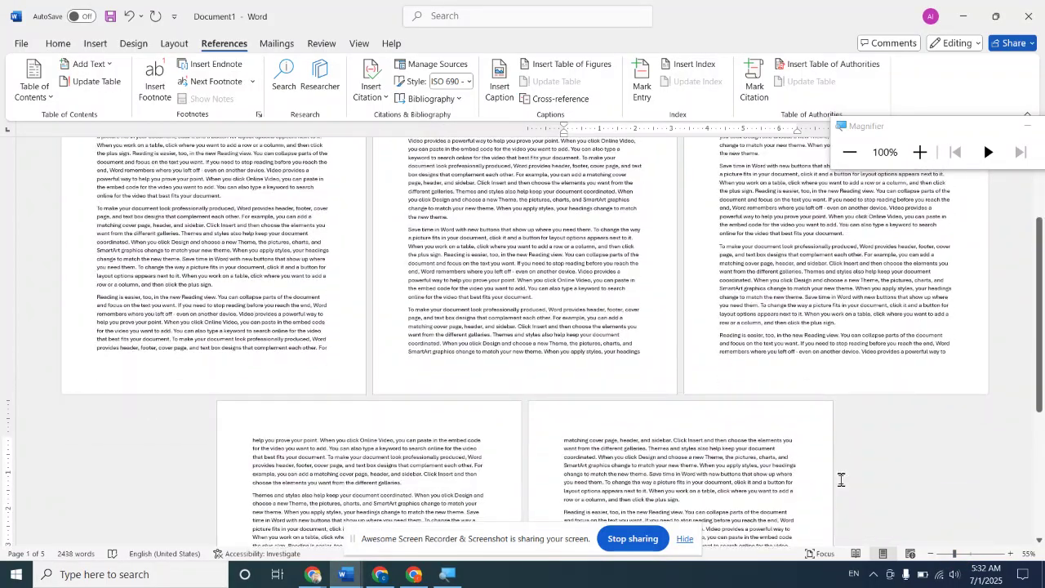
{"action": "scroll", "coordinate": [841, 480], "scroll_direction": "down", "scroll_amount": 2}
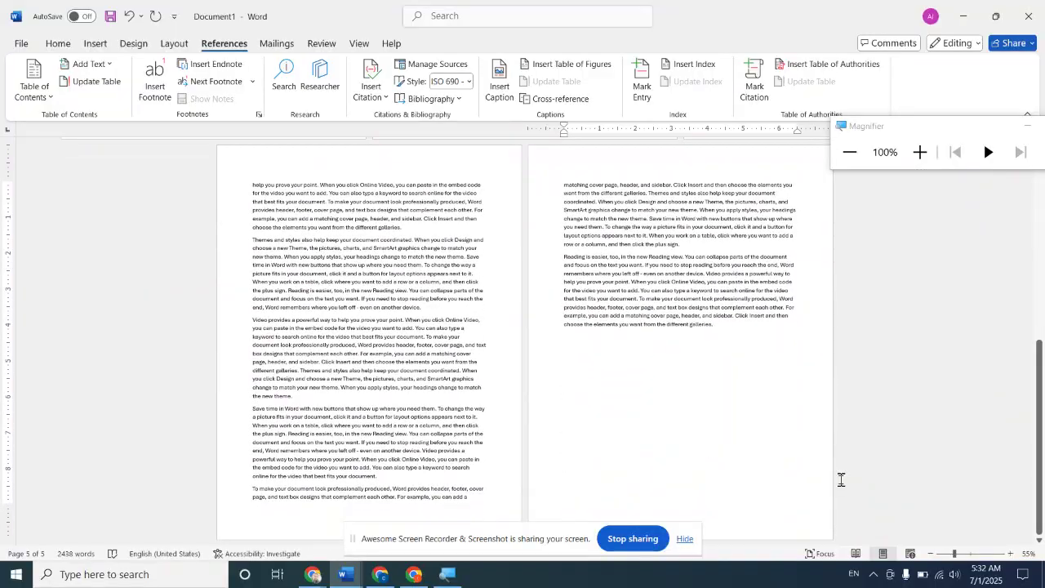
{"action": "scroll", "coordinate": [841, 480], "scroll_direction": "up", "scroll_amount": 3}
{"action": "scroll", "coordinate": [841, 480], "scroll_direction": "up", "scroll_amount": 5}
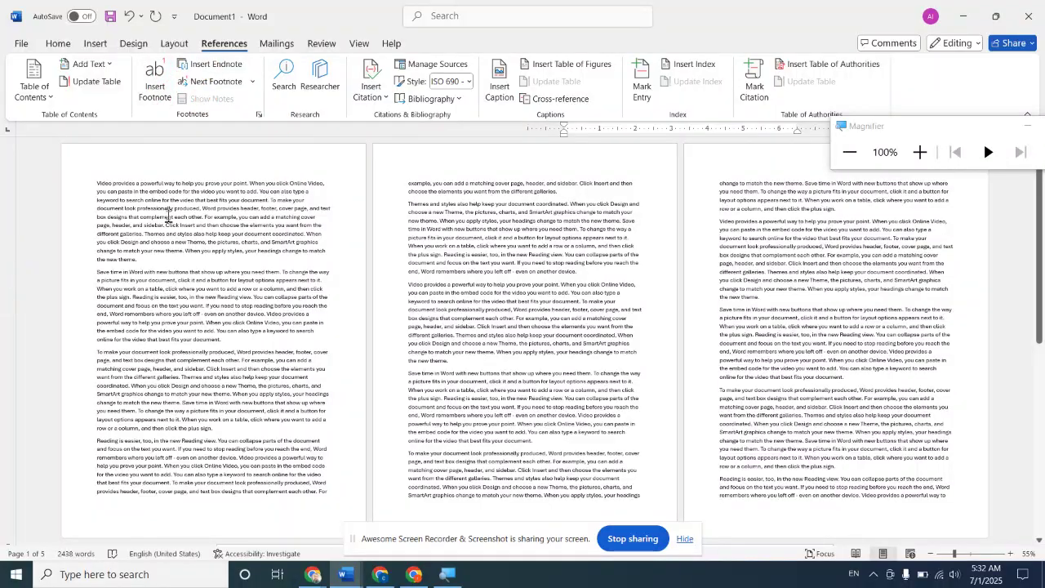
- Insert a footnote at the very start of the first paragraph on page 1 and enlarge the document view to 142%
{"action": "left_click", "coordinate": [96, 181]}
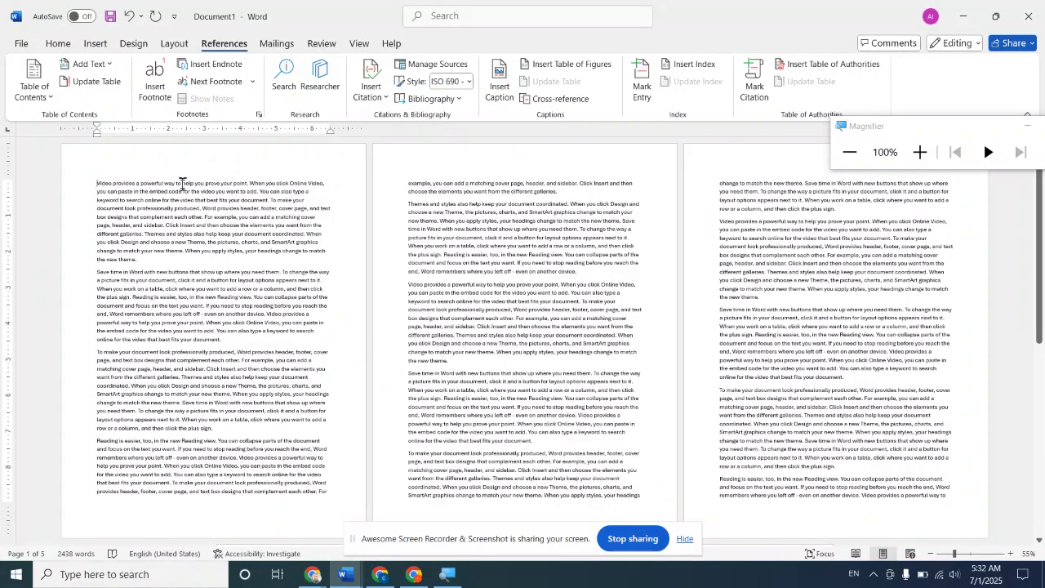
{"action": "left_click", "coordinate": [157, 94]}
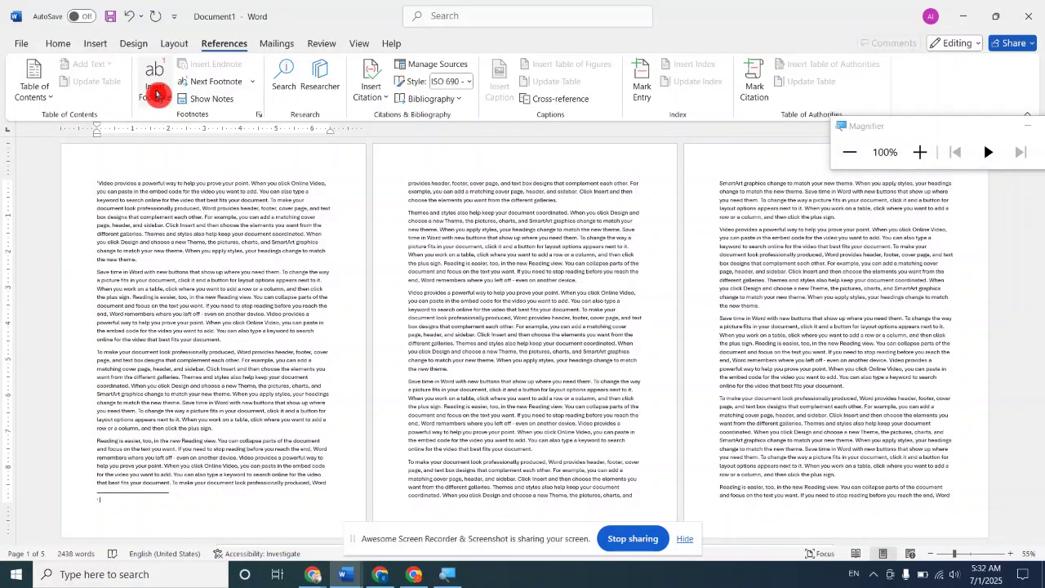
{"action": "left_click", "coordinate": [981, 573]}
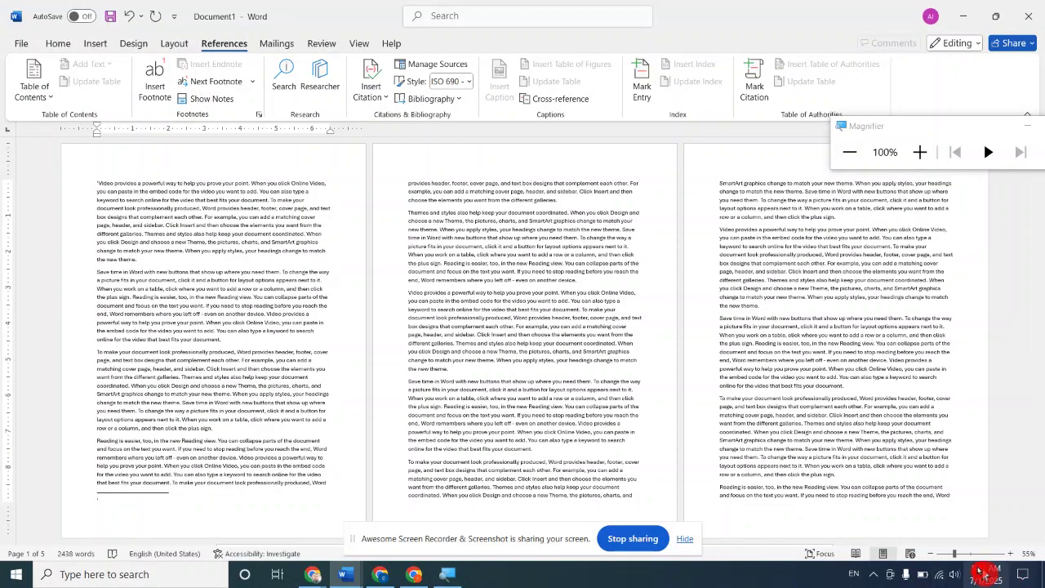
{"action": "left_click", "coordinate": [975, 554]}
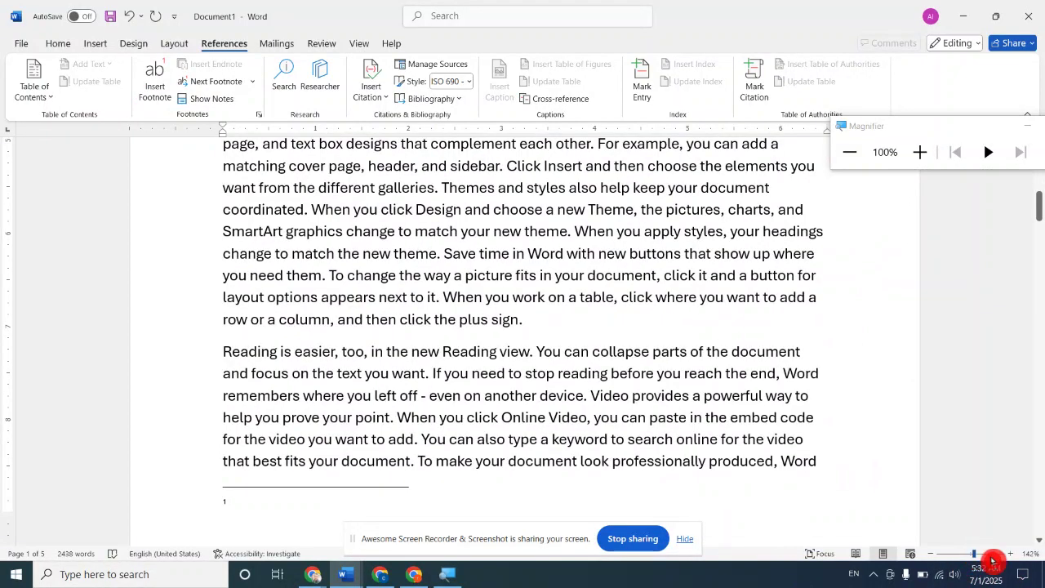
- Enlarge the document view to 359% and enter PTO as the text of the footnote on page 1
{"action": "left_click", "coordinate": [991, 556]}
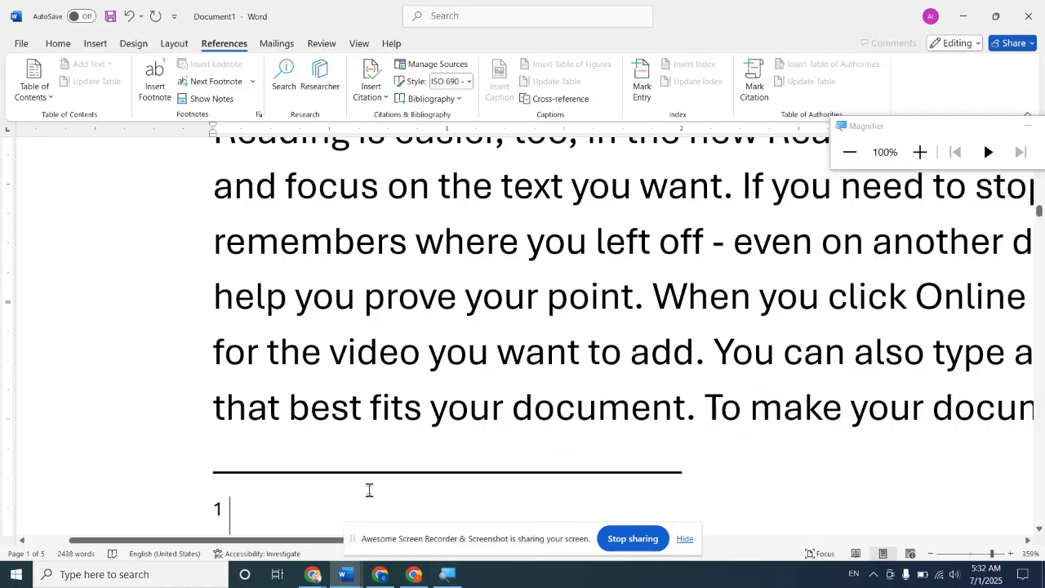
{"action": "scroll", "coordinate": [369, 490], "scroll_direction": "down", "scroll_amount": 3}
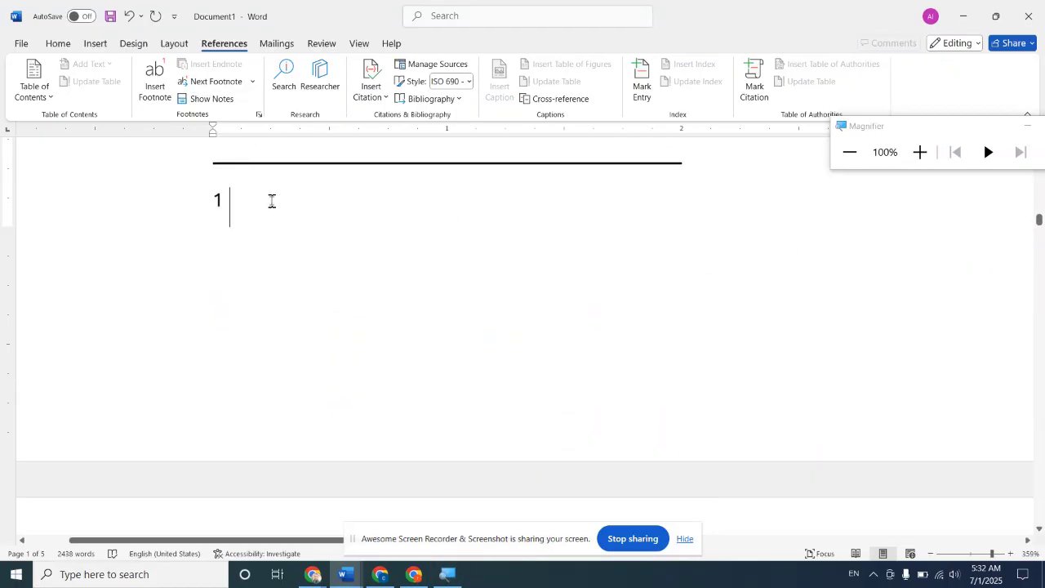
{"action": "type", "text": "PTO"}
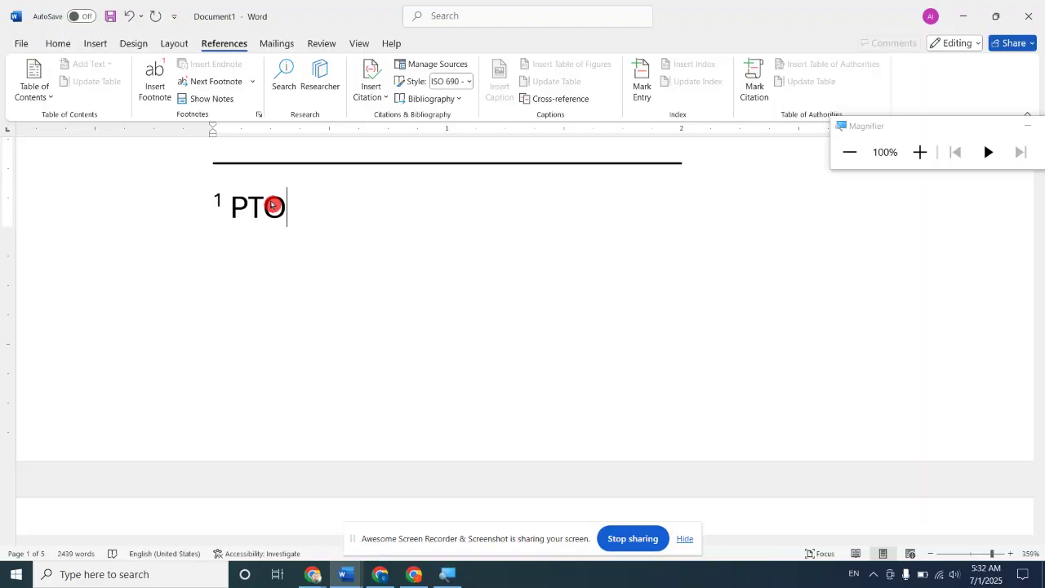
{"action": "scroll", "coordinate": [299, 218], "scroll_direction": "up", "scroll_amount": 3}
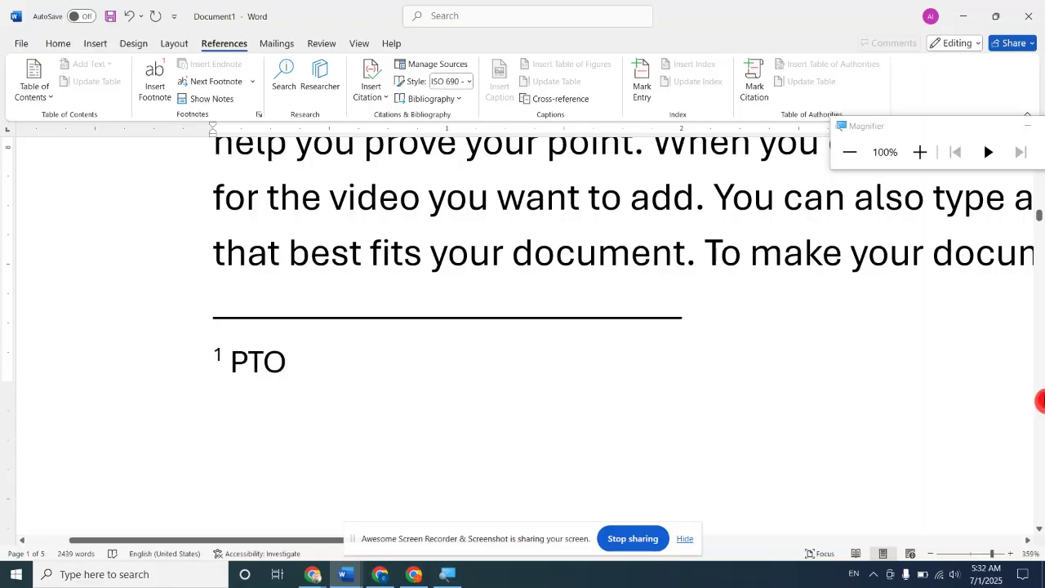
- Insert a footnote at the very start of page 2, before "provides header", with the text PTO
{"action": "scroll", "coordinate": [883, 392], "scroll_direction": "down", "scroll_amount": 10}
{"action": "scroll", "coordinate": [884, 392], "scroll_direction": "up", "scroll_amount": 5}
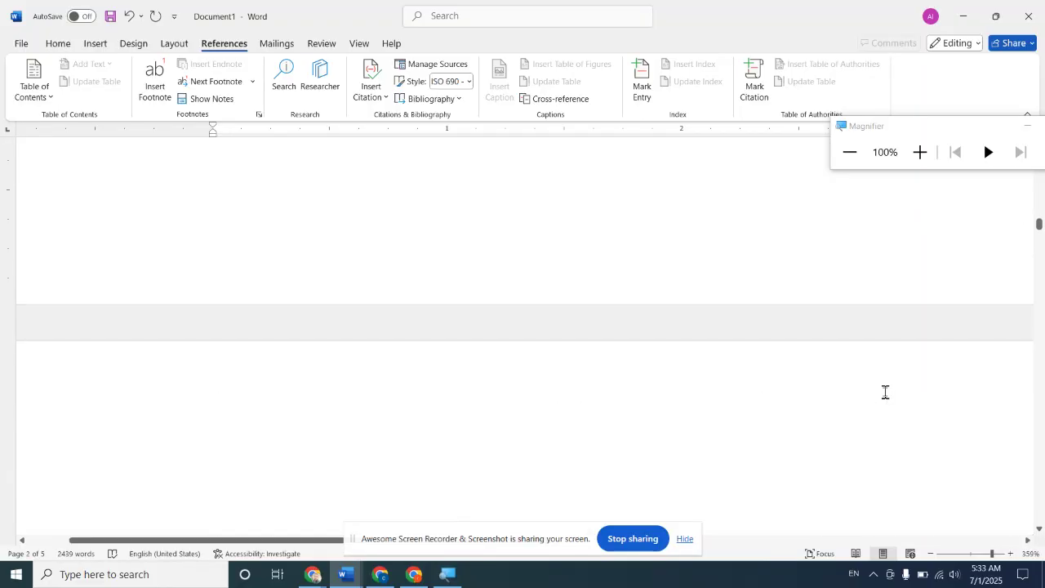
{"action": "scroll", "coordinate": [886, 392], "scroll_direction": "up", "scroll_amount": 5}
{"action": "scroll", "coordinate": [885, 392], "scroll_direction": "down", "scroll_amount": 6}
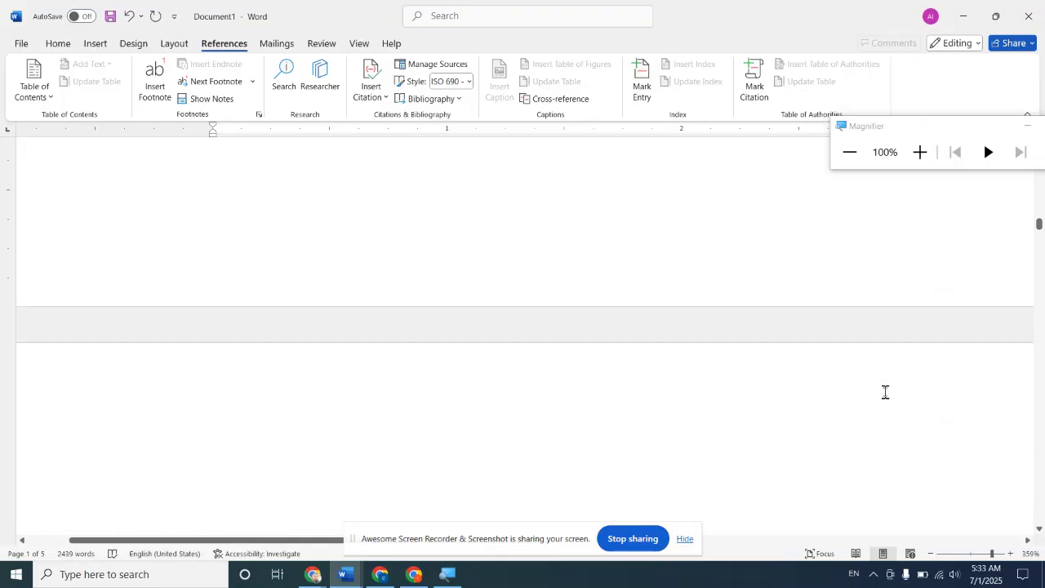
{"action": "scroll", "coordinate": [885, 392], "scroll_direction": "down", "scroll_amount": 3}
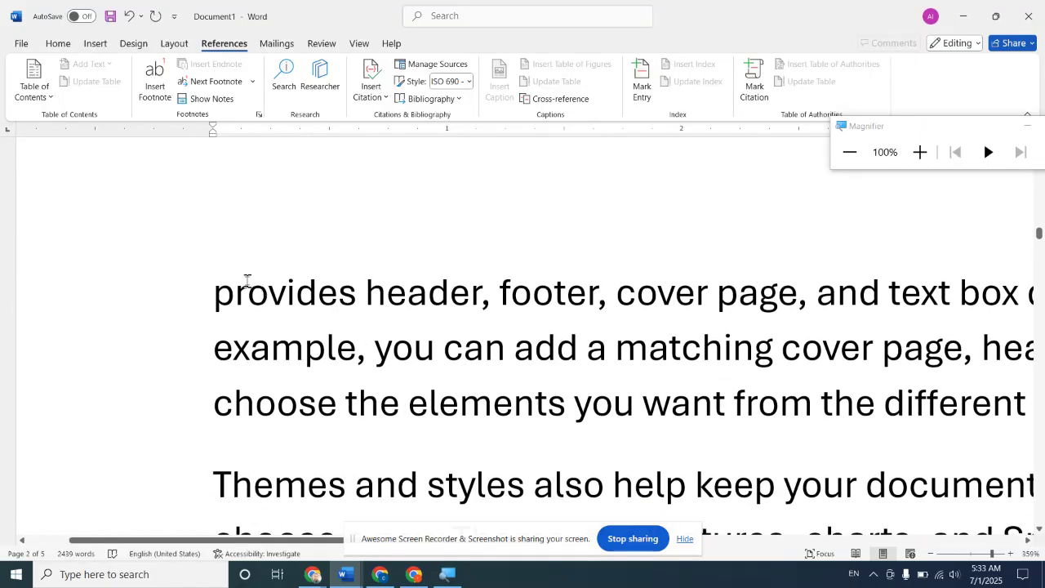
{"action": "left_click", "coordinate": [213, 291]}
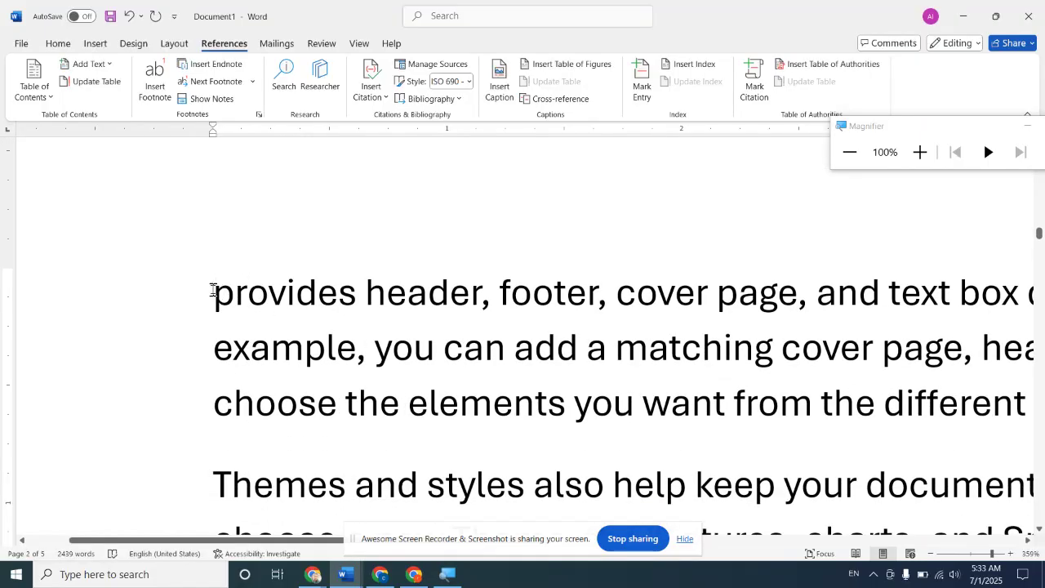
{"action": "left_click", "coordinate": [144, 87]}
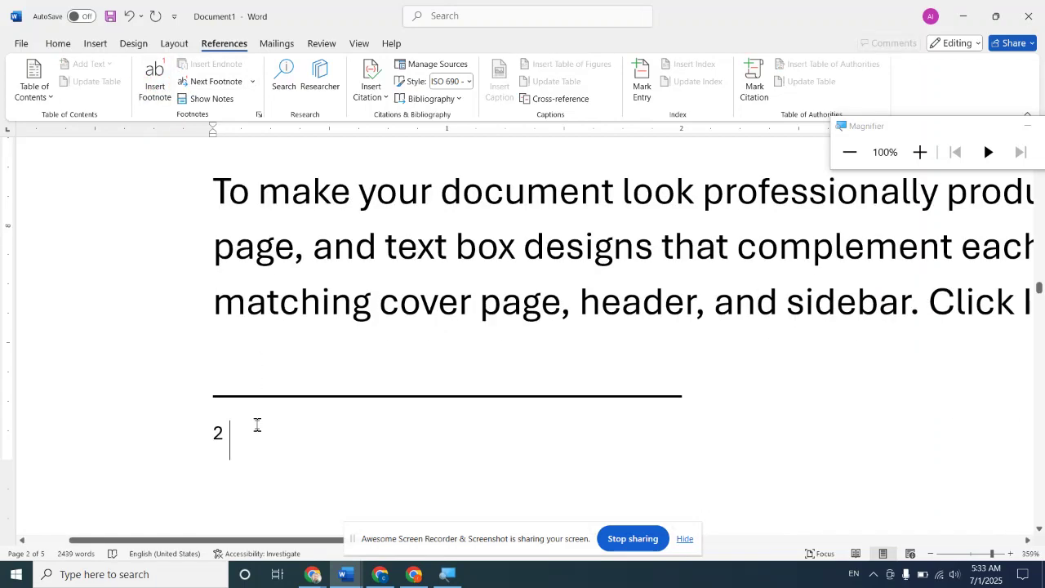
{"action": "type", "text": "PTO"}
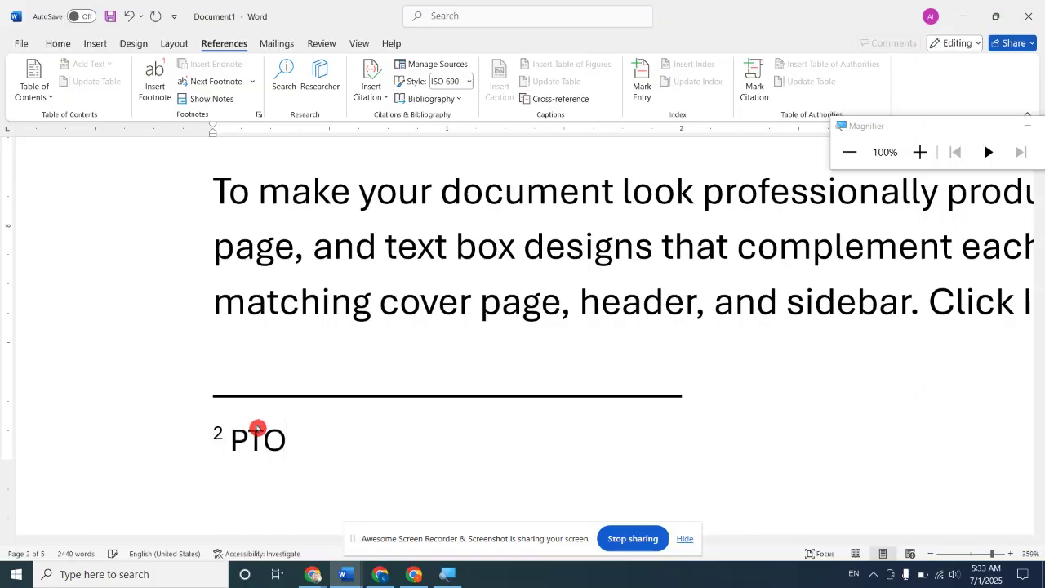
- Insert a footnote at the very start of page 3, before "want from the different galleries", with the text PTO
{"action": "scroll", "coordinate": [257, 428], "scroll_direction": "down", "scroll_amount": 5}
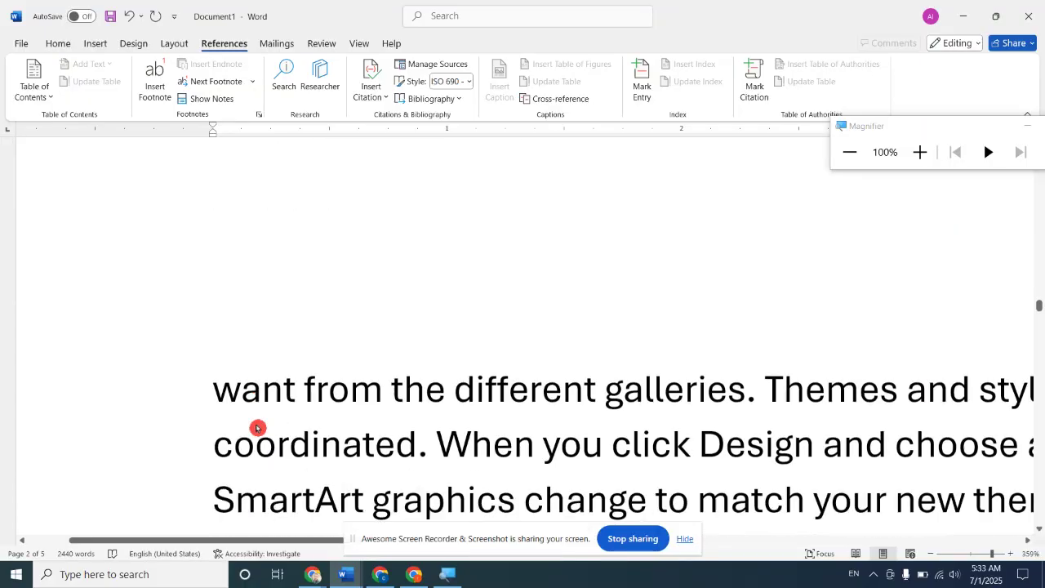
{"action": "left_click", "coordinate": [211, 364]}
{"action": "left_click", "coordinate": [158, 86]}
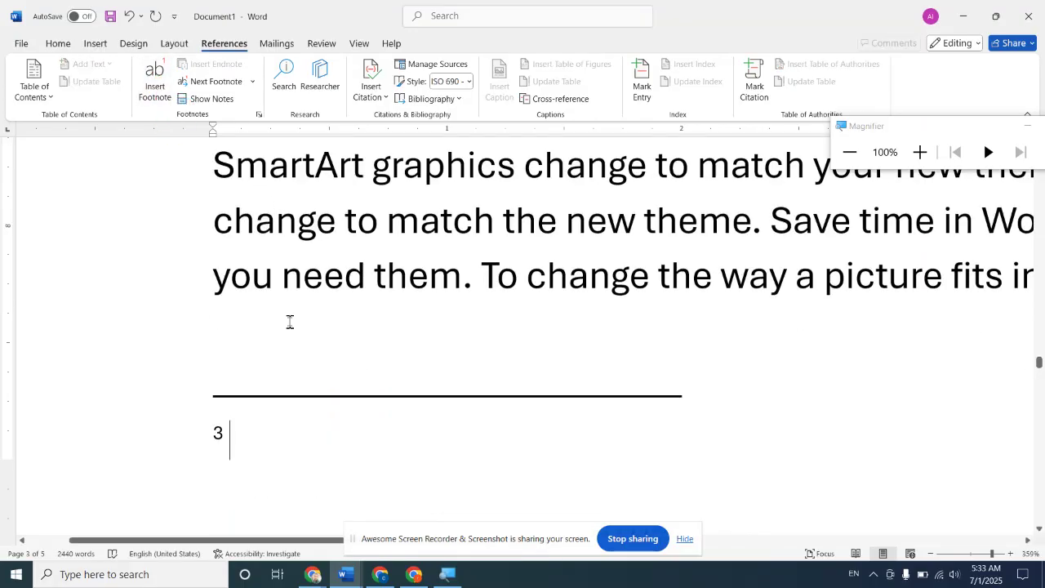
{"action": "type", "text": "PTO"}
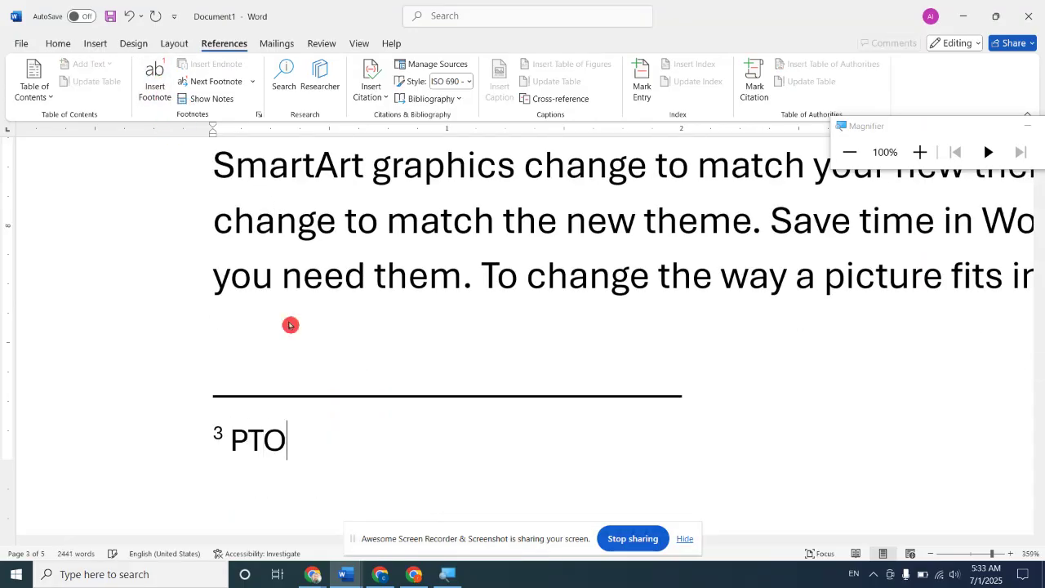
- Insert a footnote at the very start of page 4, before "layout options", with the text PTO
{"action": "scroll", "coordinate": [285, 327], "scroll_direction": "down", "scroll_amount": 6}
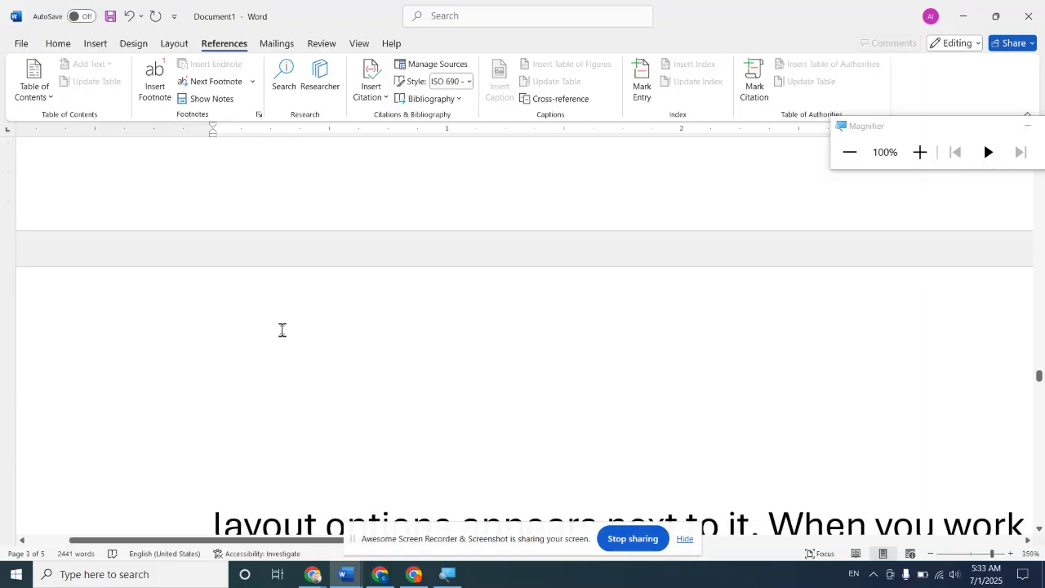
{"action": "scroll", "coordinate": [282, 330], "scroll_direction": "down", "scroll_amount": 3}
{"action": "left_click", "coordinate": [211, 214]}
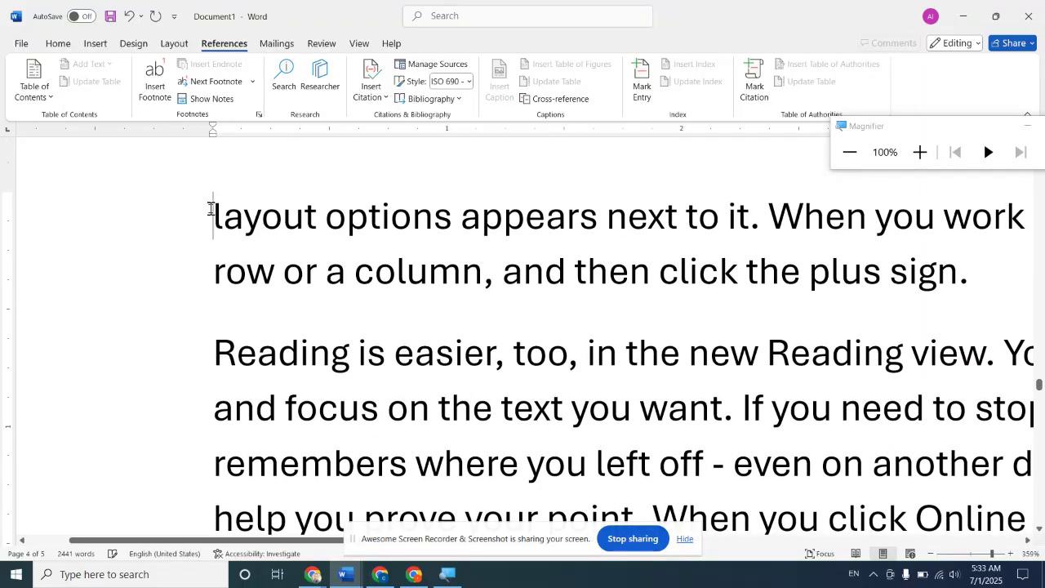
{"action": "left_click", "coordinate": [158, 77]}
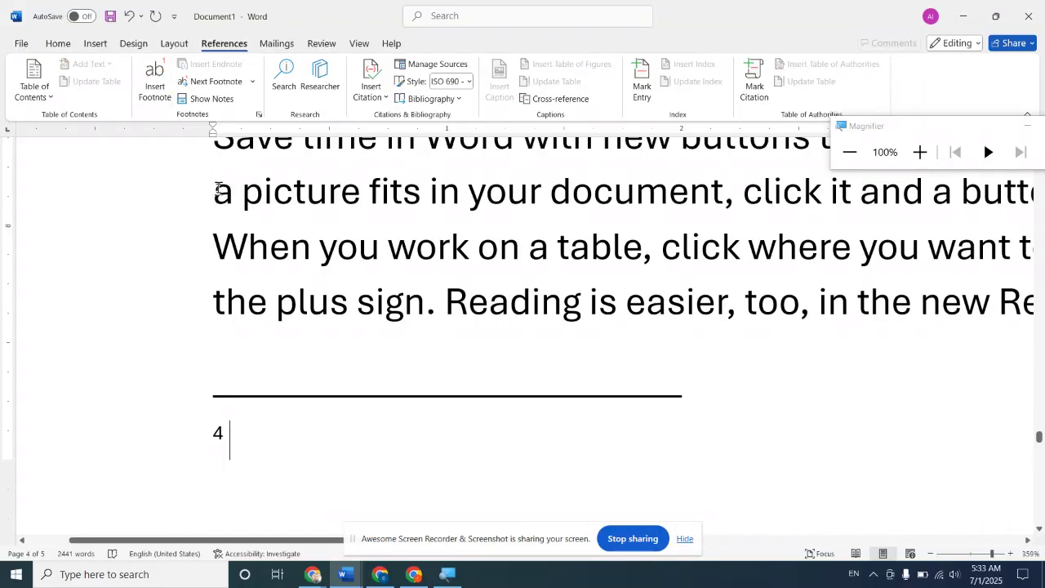
{"action": "type", "text": "PTO"}
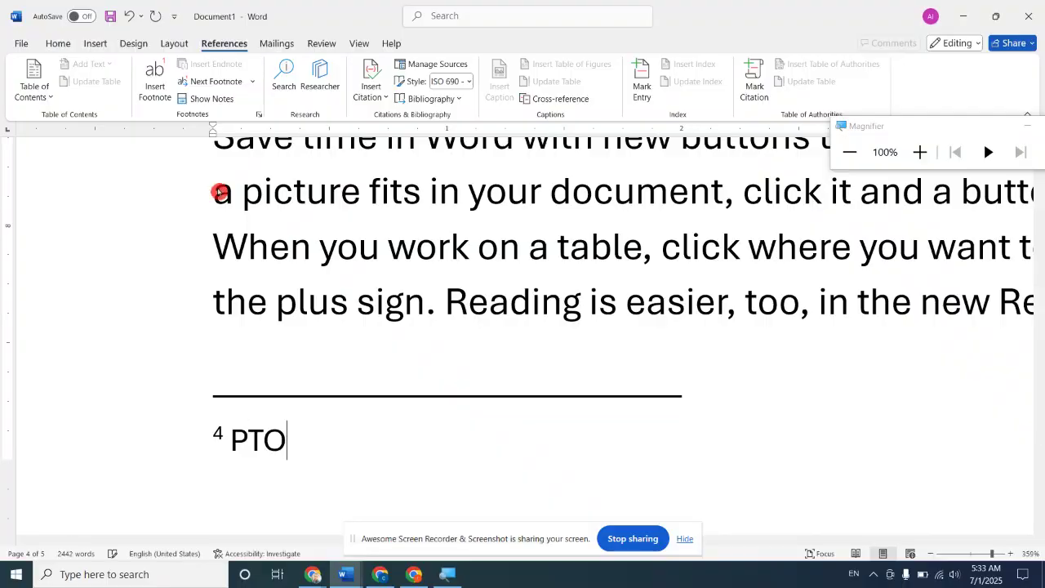
- Insert an endnote at the very start of page 5, before "document and focus", with the text THE END
{"action": "scroll", "coordinate": [245, 261], "scroll_direction": "down", "scroll_amount": 5}
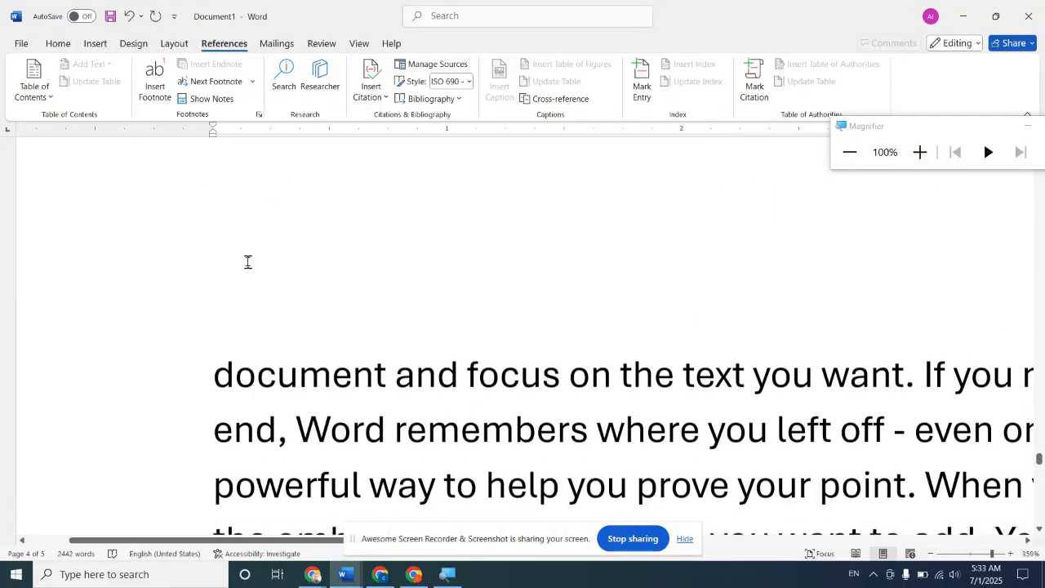
{"action": "left_click", "coordinate": [217, 208]}
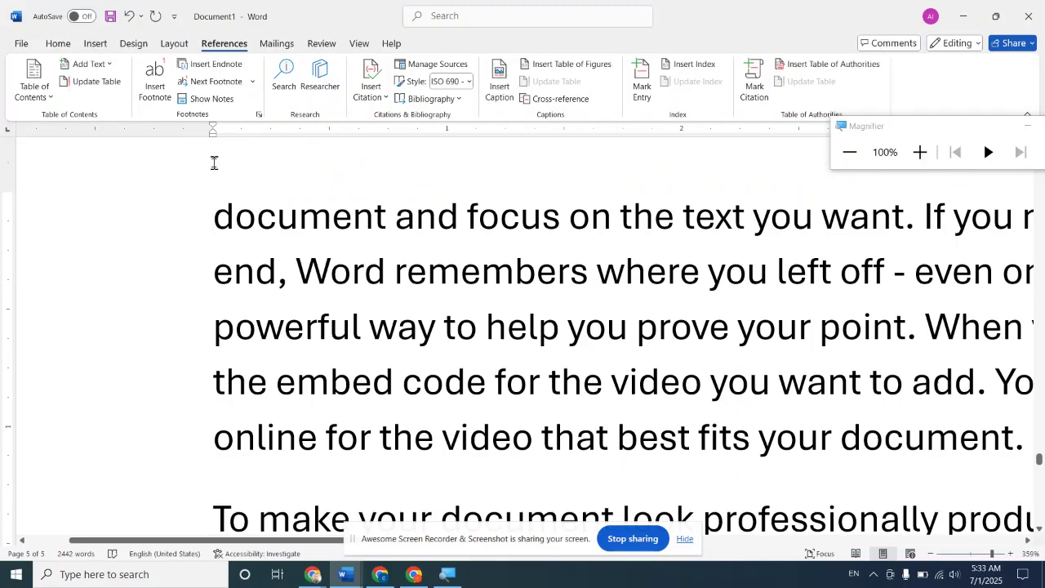
{"action": "scroll", "coordinate": [338, 264], "scroll_direction": "down", "scroll_amount": 5}
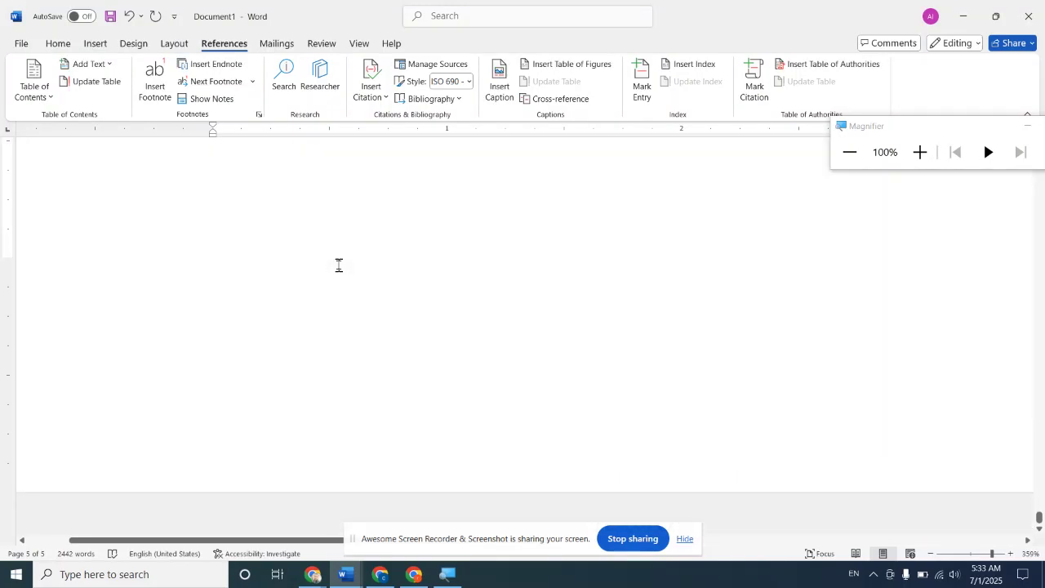
{"action": "scroll", "coordinate": [339, 266], "scroll_direction": "up", "scroll_amount": 10}
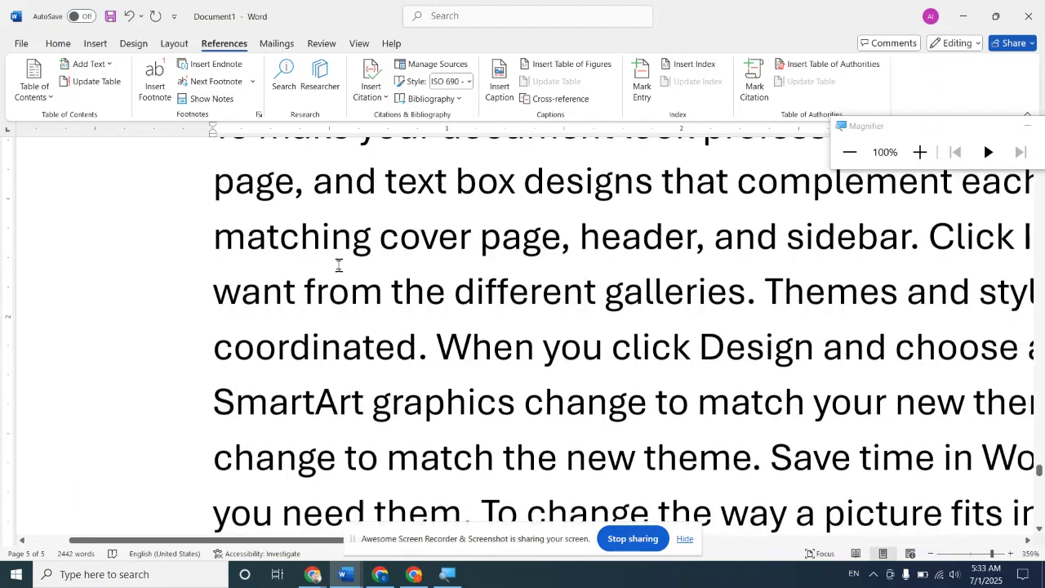
{"action": "scroll", "coordinate": [339, 265], "scroll_direction": "up", "scroll_amount": 3}
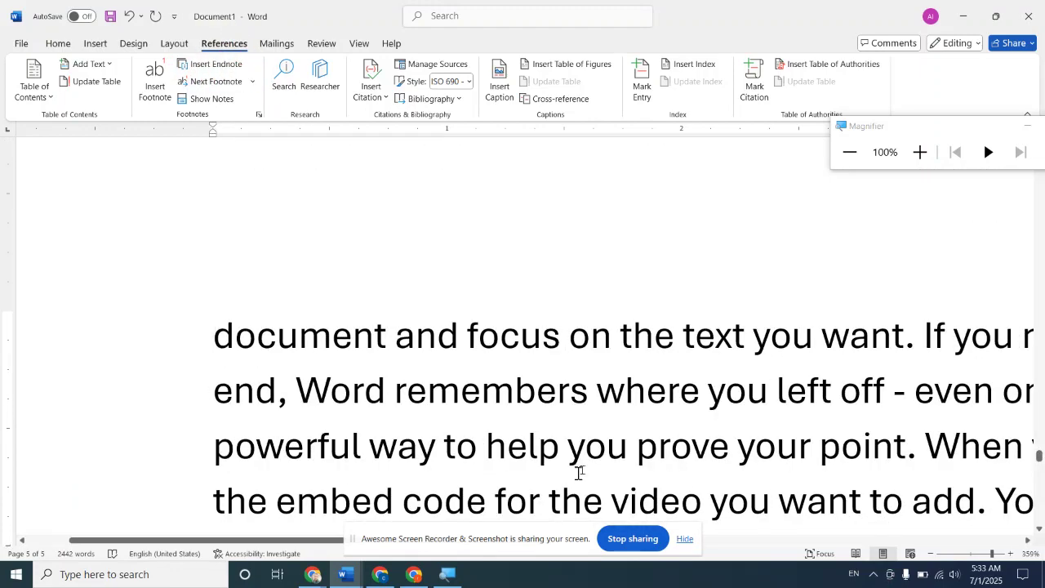
{"action": "left_click", "coordinate": [921, 152]}
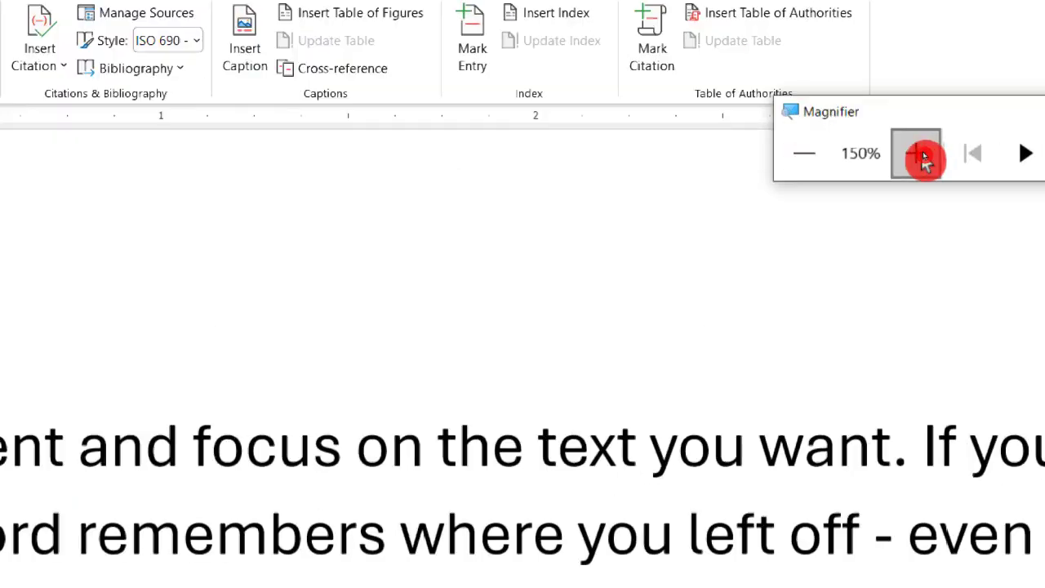
{"action": "left_click", "coordinate": [921, 153]}
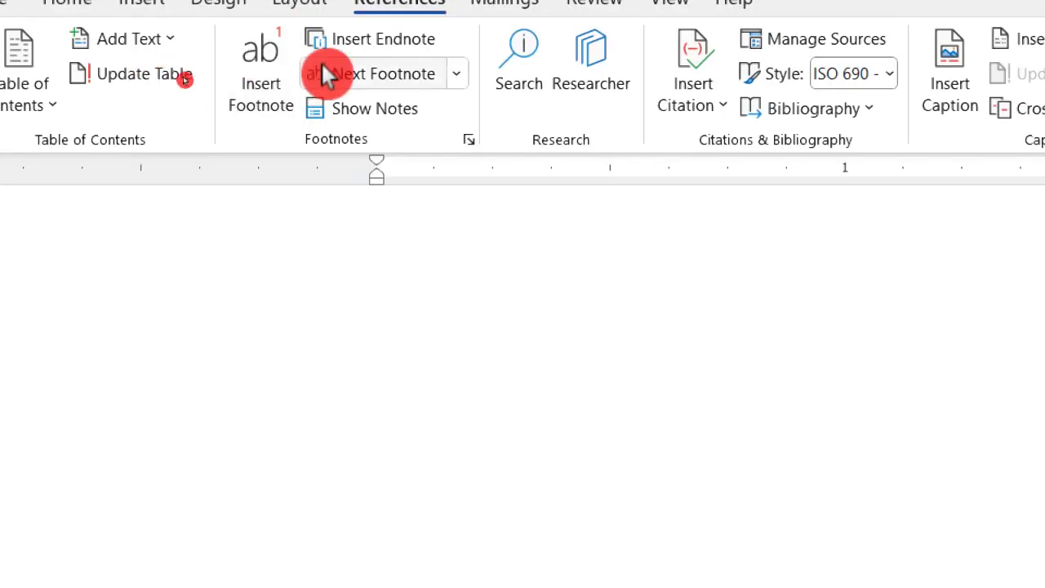
{"action": "left_click", "coordinate": [411, 38]}
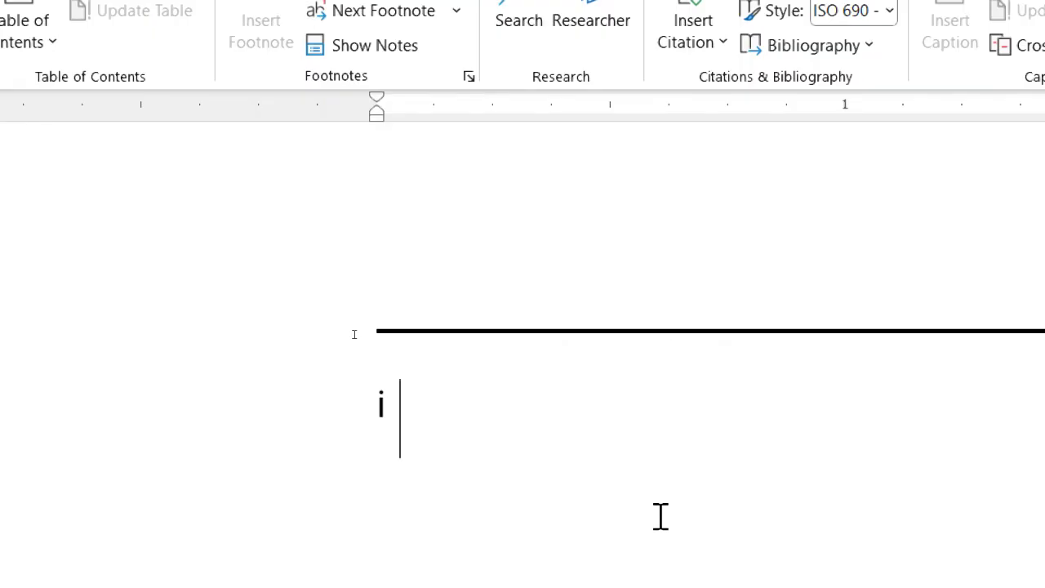
{"action": "type", "text": "THE END"}
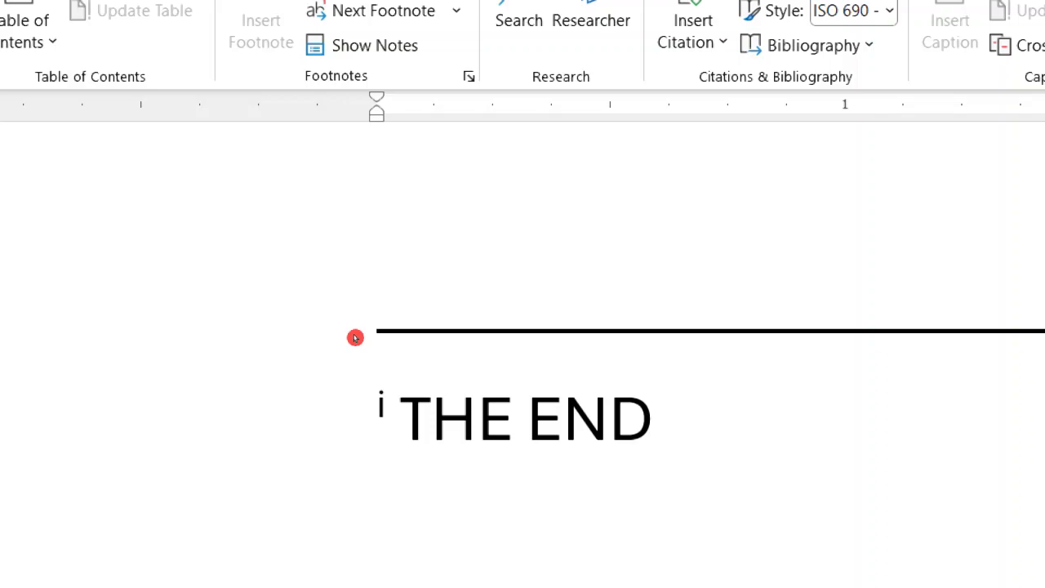
{"action": "key", "text": "super+minus"}
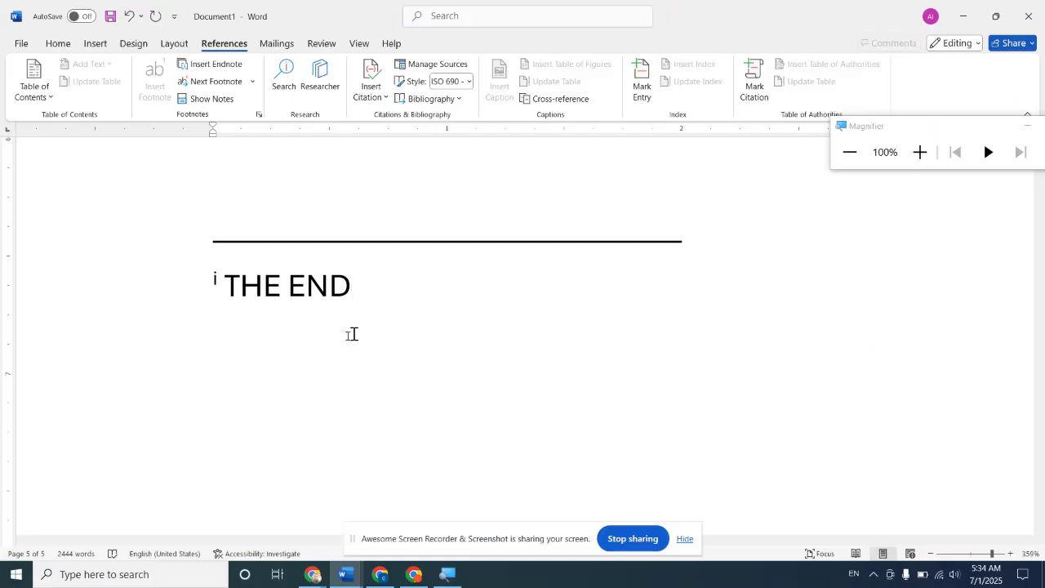
- Zoom the document out to 40% to view its pages side by side
{"action": "scroll", "coordinate": [383, 392], "scroll_direction": "up", "scroll_amount": 5}
{"action": "scroll", "coordinate": [383, 392], "scroll_direction": "up", "scroll_amount": 5}
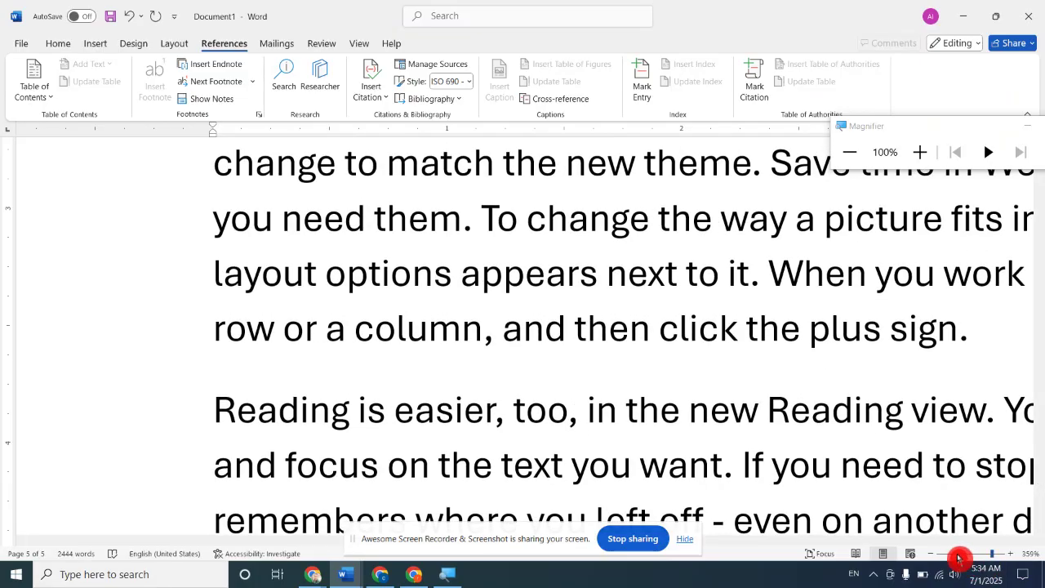
{"action": "left_click", "coordinate": [953, 555]}
{"action": "left_click", "coordinate": [951, 556]}
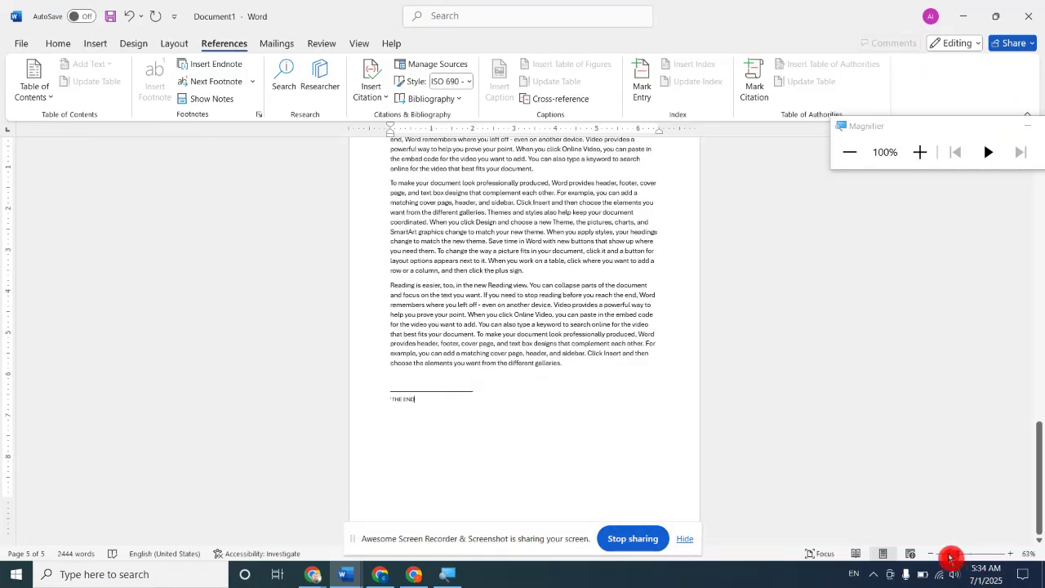
{"action": "left_click", "coordinate": [949, 555]}
{"action": "scroll", "coordinate": [775, 411], "scroll_direction": "up", "scroll_amount": 2}
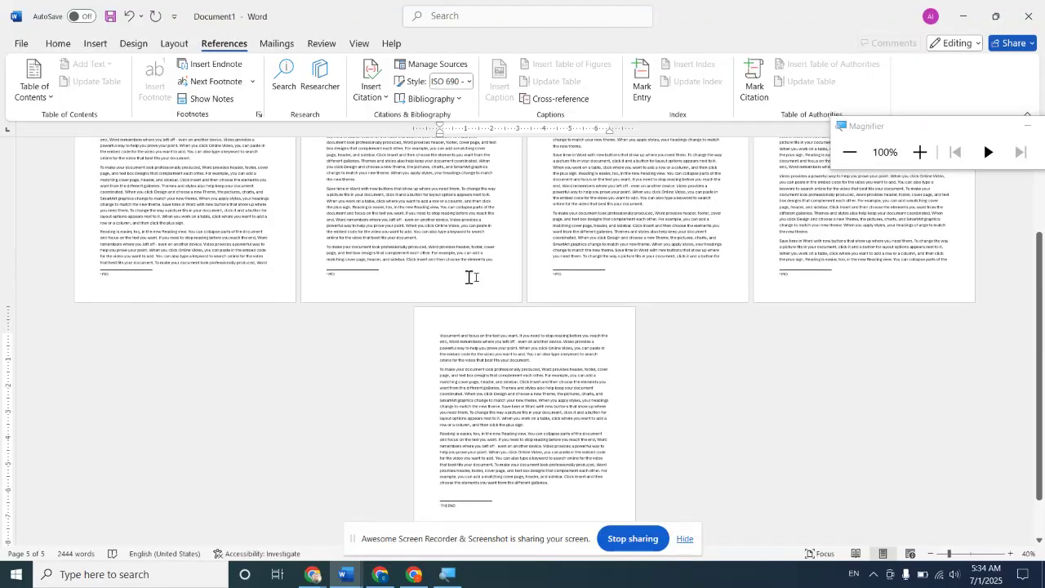
- Compare the footnotes at the bottom of pages 1 to 4 with the endnote at the end of page 5
{"action": "double_click", "coordinate": [557, 274]}
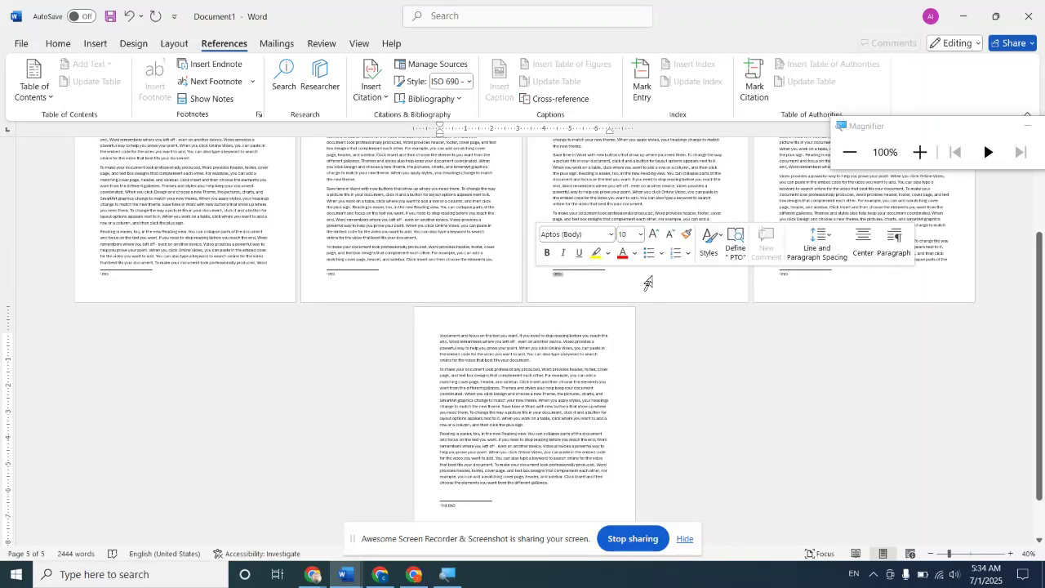
{"action": "left_click", "coordinate": [796, 275]}
{"action": "scroll", "coordinate": [472, 451], "scroll_direction": "down", "scroll_amount": 2}
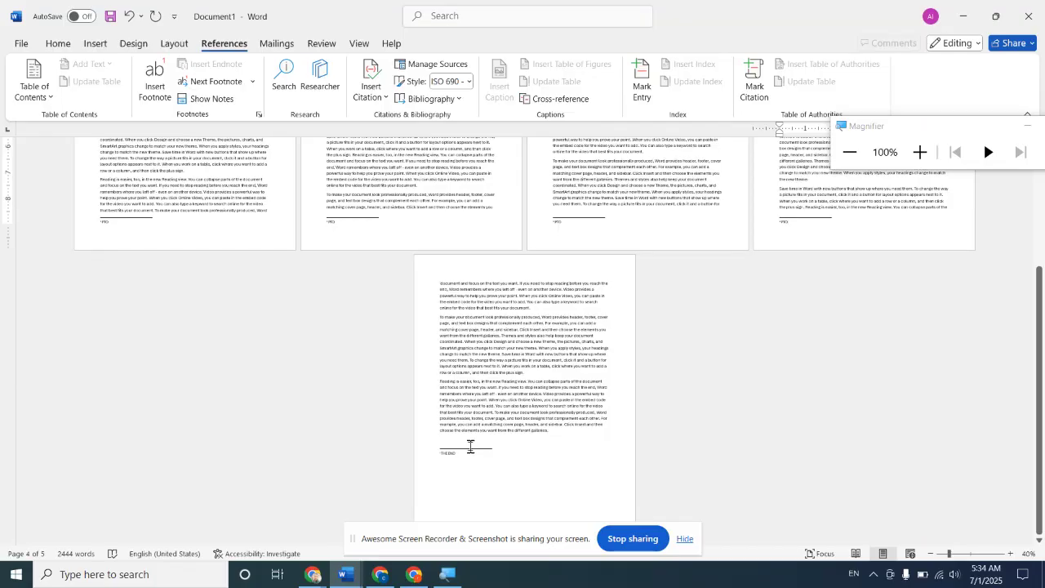
{"action": "scroll", "coordinate": [470, 445], "scroll_direction": "up", "scroll_amount": 6}
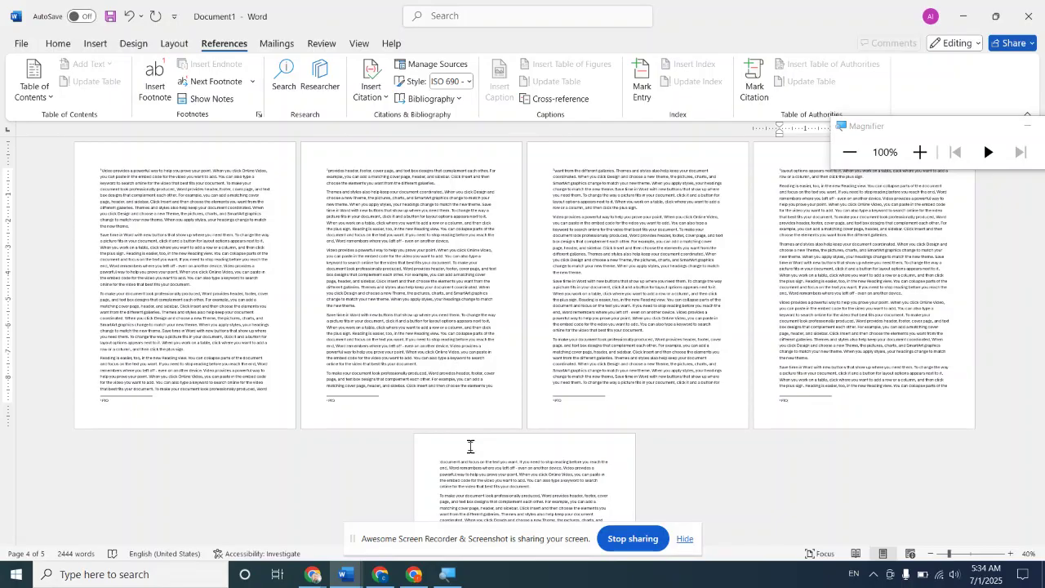
{"action": "scroll", "coordinate": [471, 447], "scroll_direction": "down", "scroll_amount": 2}
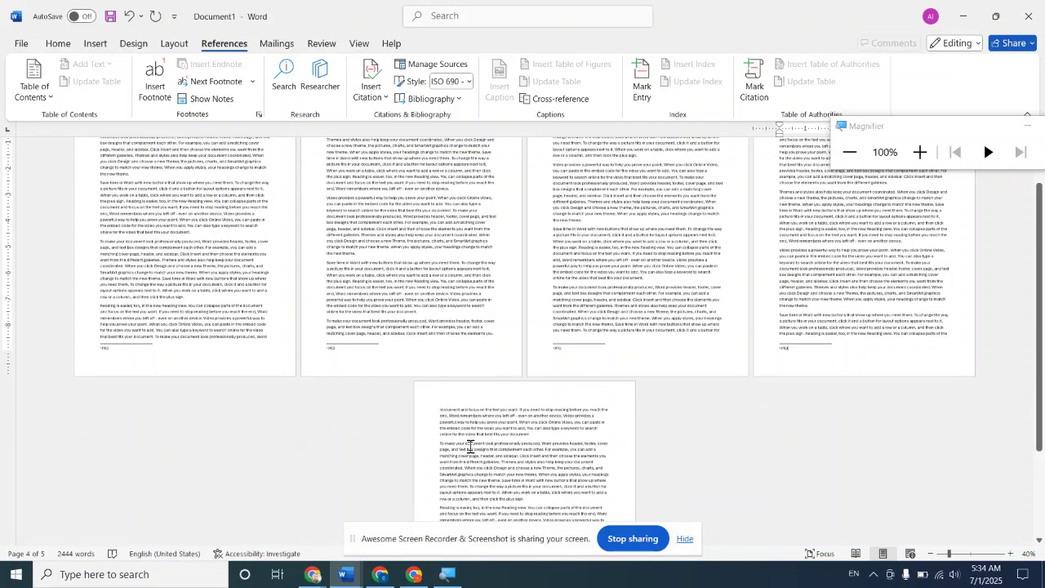
{"action": "scroll", "coordinate": [470, 446], "scroll_direction": "down", "scroll_amount": 3}
{"action": "scroll", "coordinate": [471, 447], "scroll_direction": "up", "scroll_amount": 3}
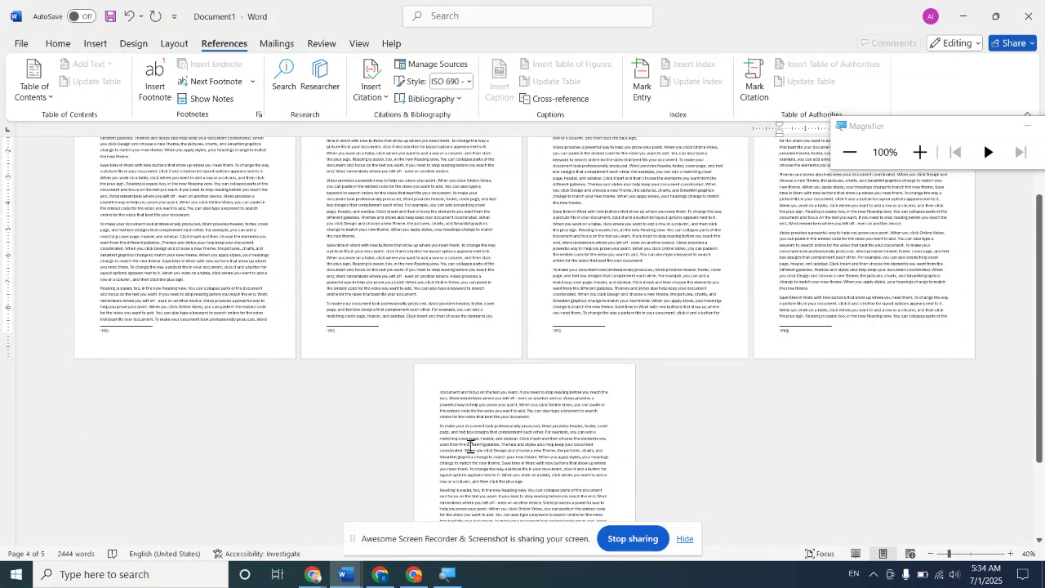
- Jump to the next endnote on page 5, and return to the previous footnote
{"action": "scroll", "coordinate": [470, 447], "scroll_direction": "up", "scroll_amount": 2}
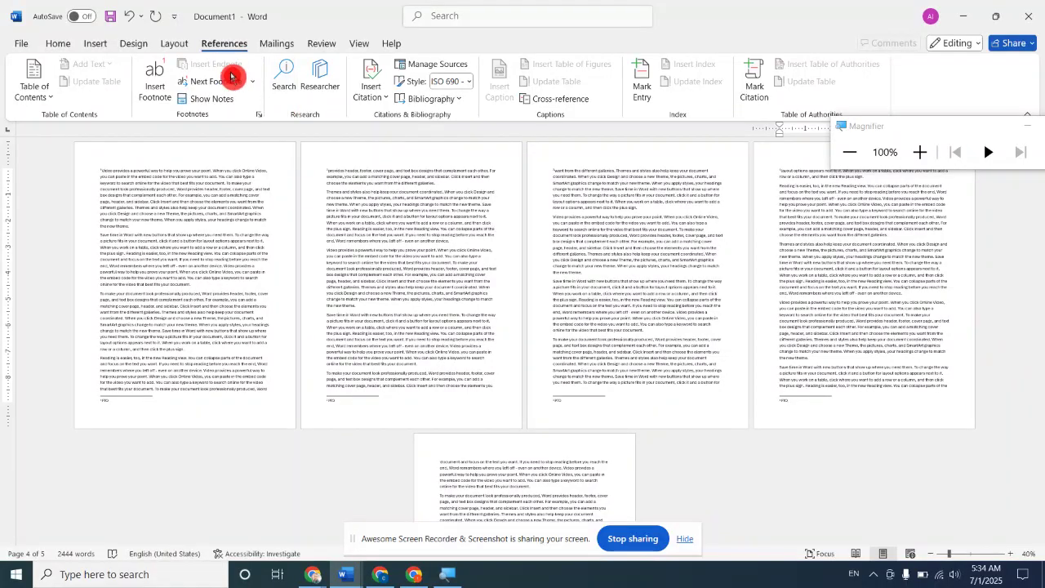
{"action": "left_click", "coordinate": [252, 82]}
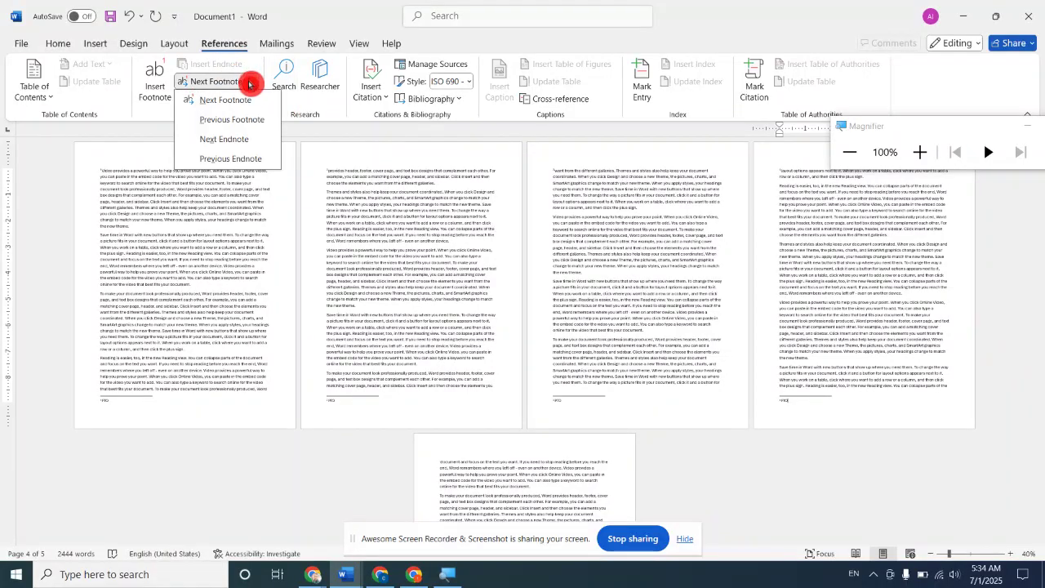
{"action": "left_click", "coordinate": [244, 138]}
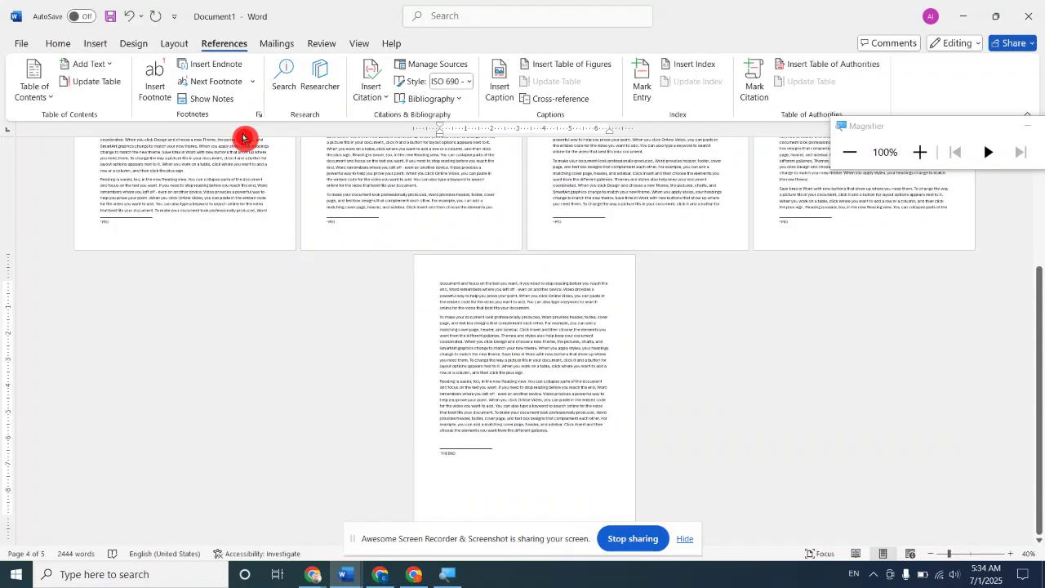
{"action": "left_click", "coordinate": [232, 96]}
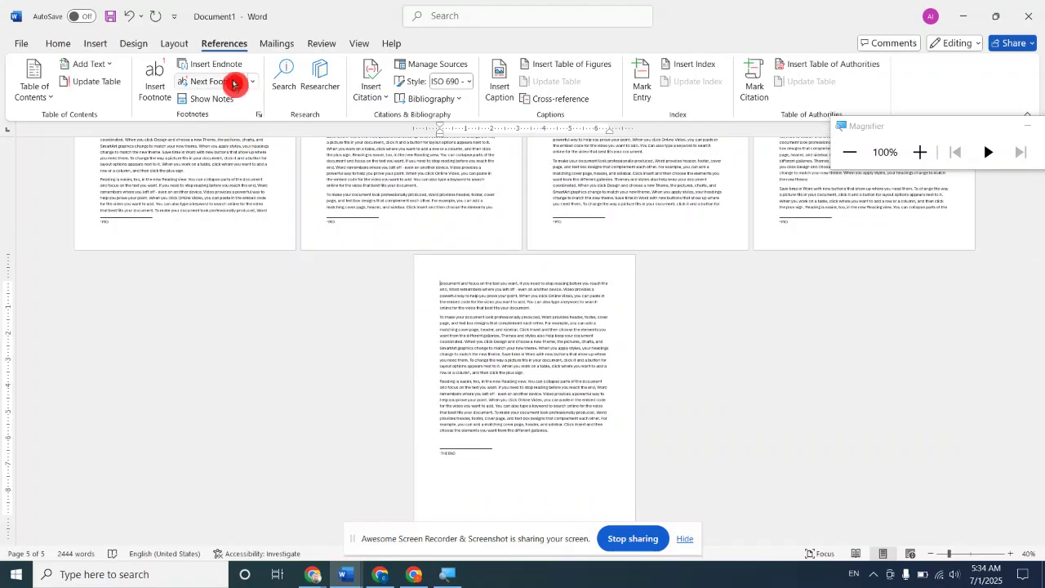
{"action": "left_click", "coordinate": [247, 83]}
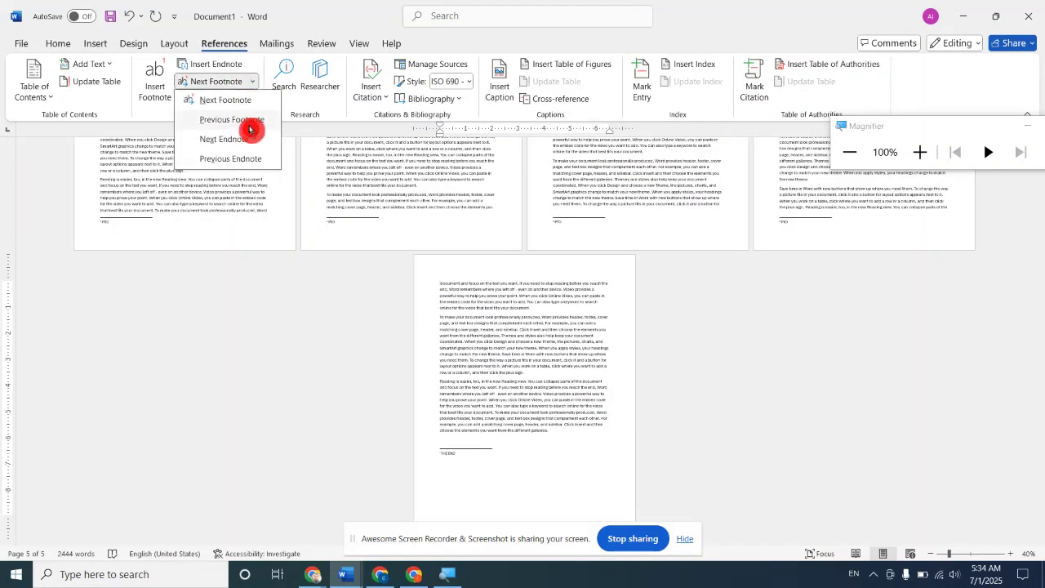
{"action": "left_click", "coordinate": [248, 120]}
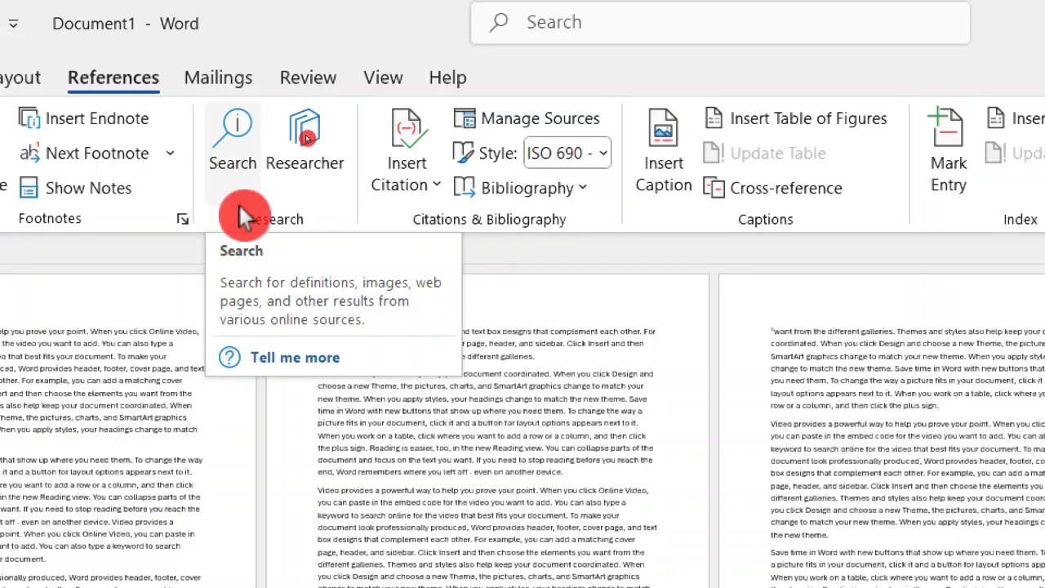
- Undo the inserted notes and the generated sample text, back to the =rand(8,9) line
{"action": "left_click", "coordinate": [636, 437]}
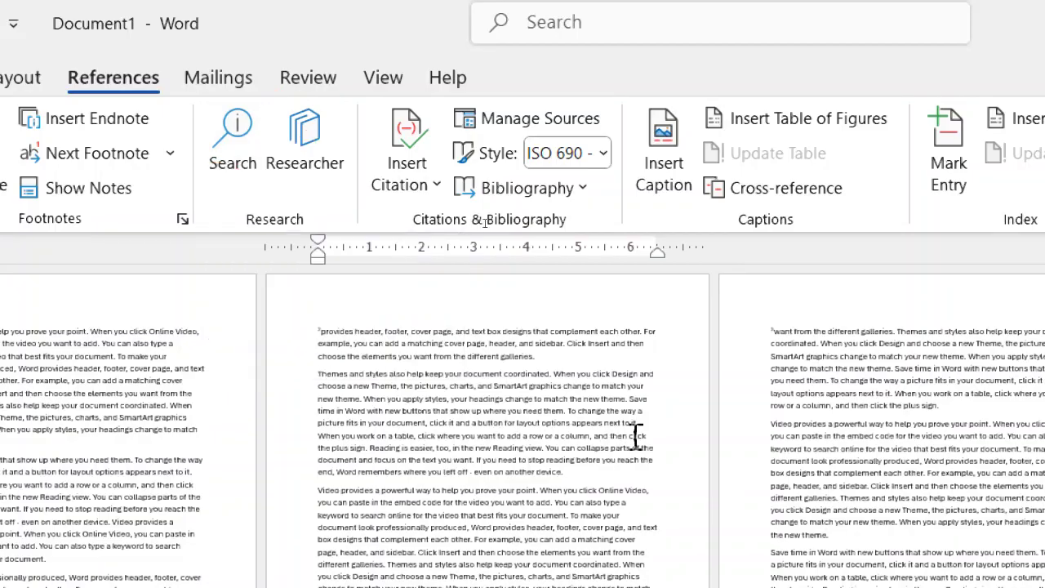
{"action": "scroll", "coordinate": [636, 437], "scroll_direction": "down", "scroll_amount": 5}
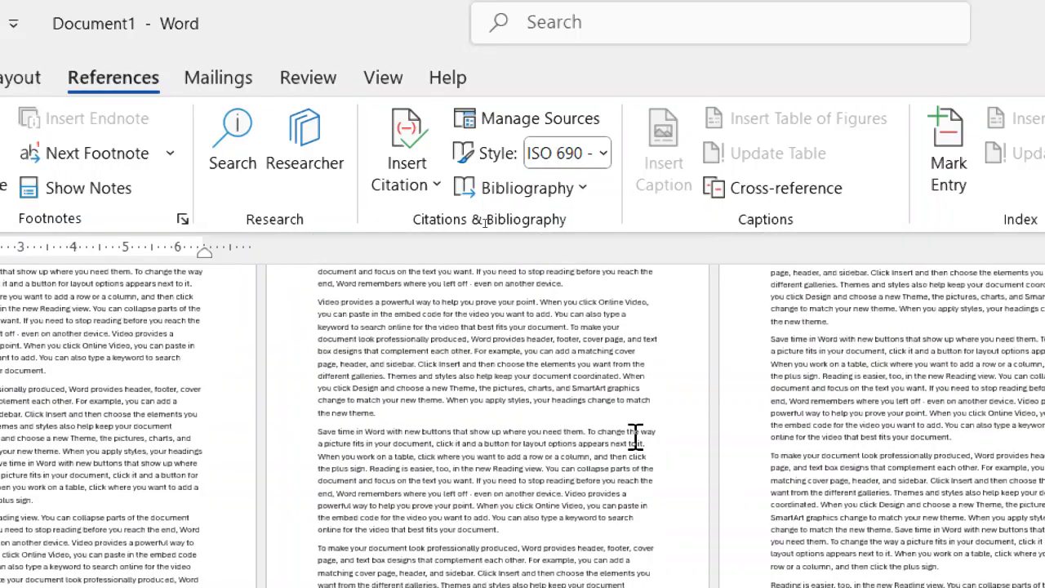
{"action": "key", "text": "ctrl+z"}
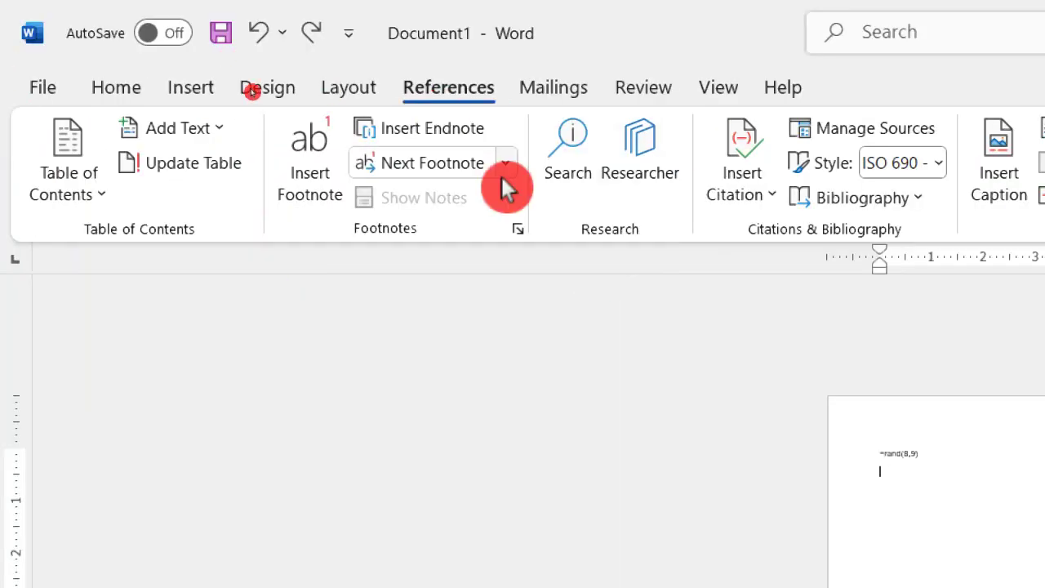
- Open the Research group's Search feature and follow its link to Bing in the browser
{"action": "left_click", "coordinate": [570, 152]}
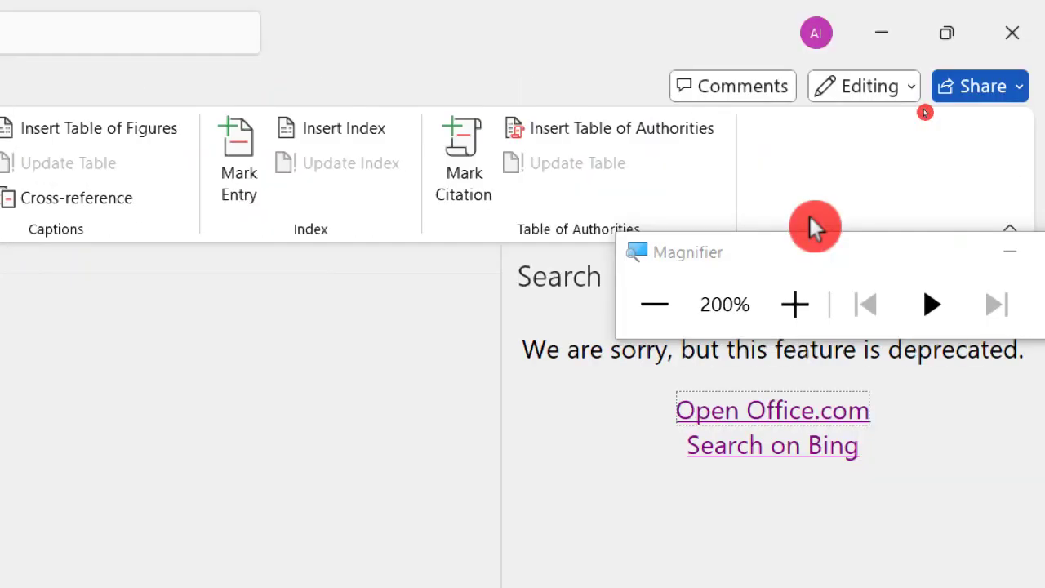
{"action": "left_click_drag", "start_coordinate": [821, 266], "coordinate": [735, 177]}
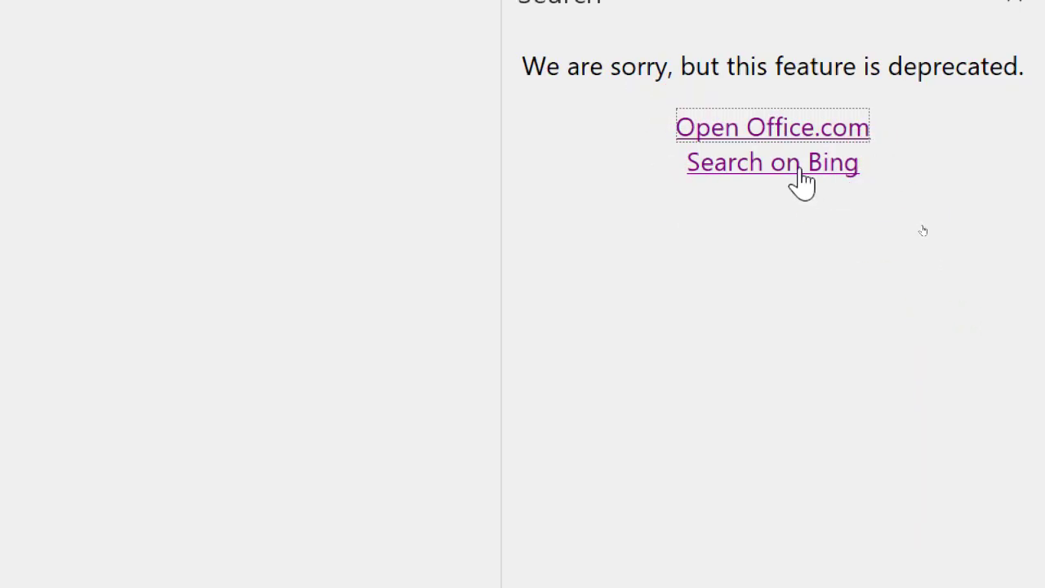
{"action": "left_click", "coordinate": [751, 167]}
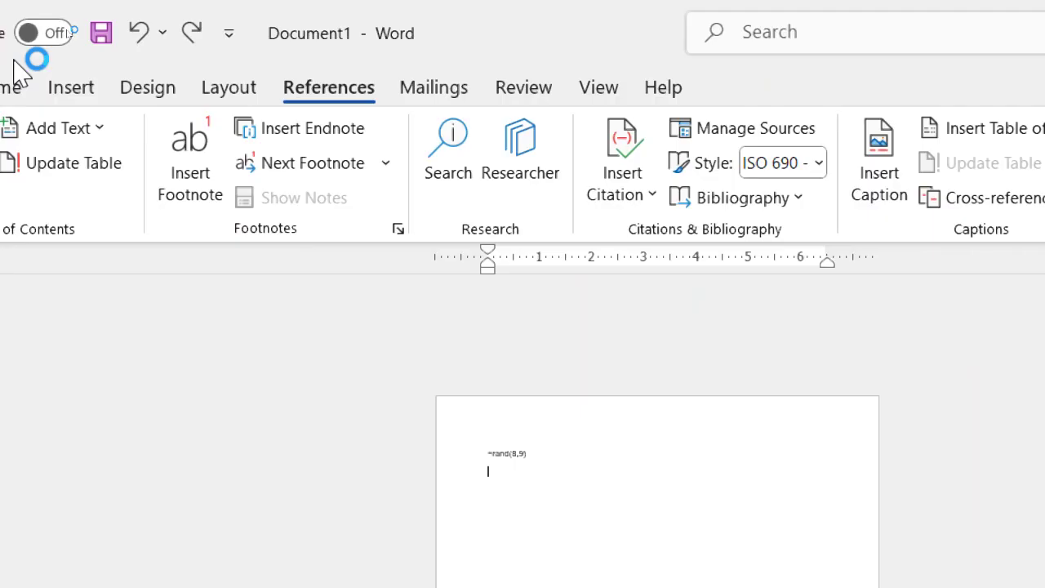
{"action": "left_click", "coordinate": [14, 61]}
{"action": "left_click", "coordinate": [13, 61]}
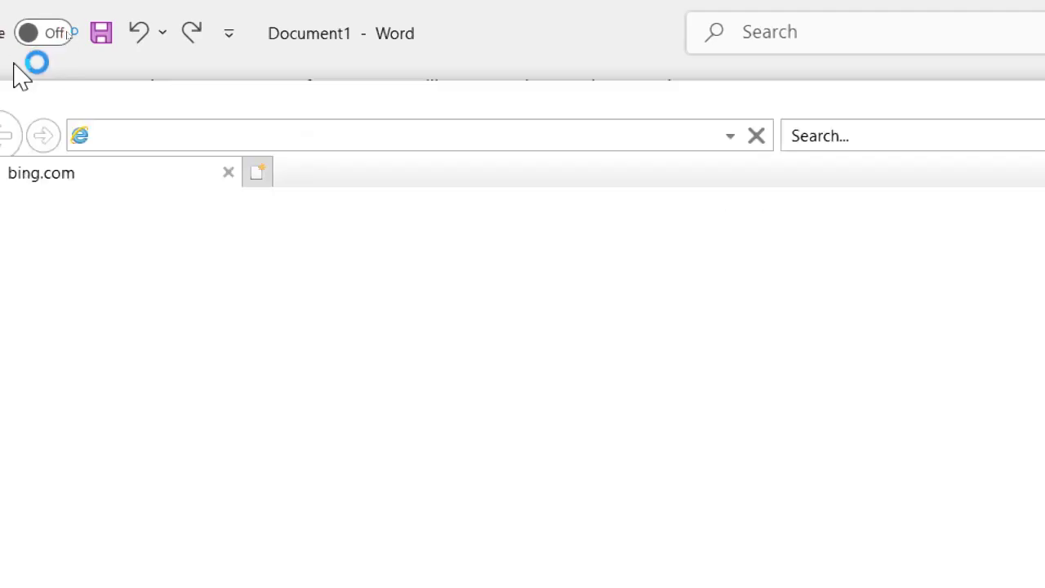
{"action": "left_click", "coordinate": [14, 64]}
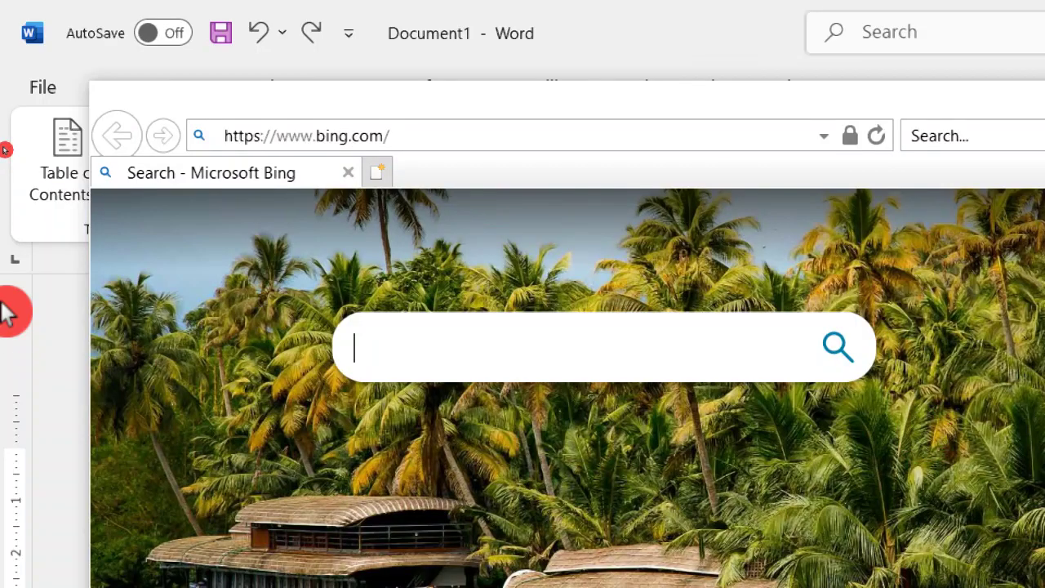
- Search Bing for ABOUT WORD and look through the Microsoft Word Wikipedia result
{"action": "type", "text": "AB"}
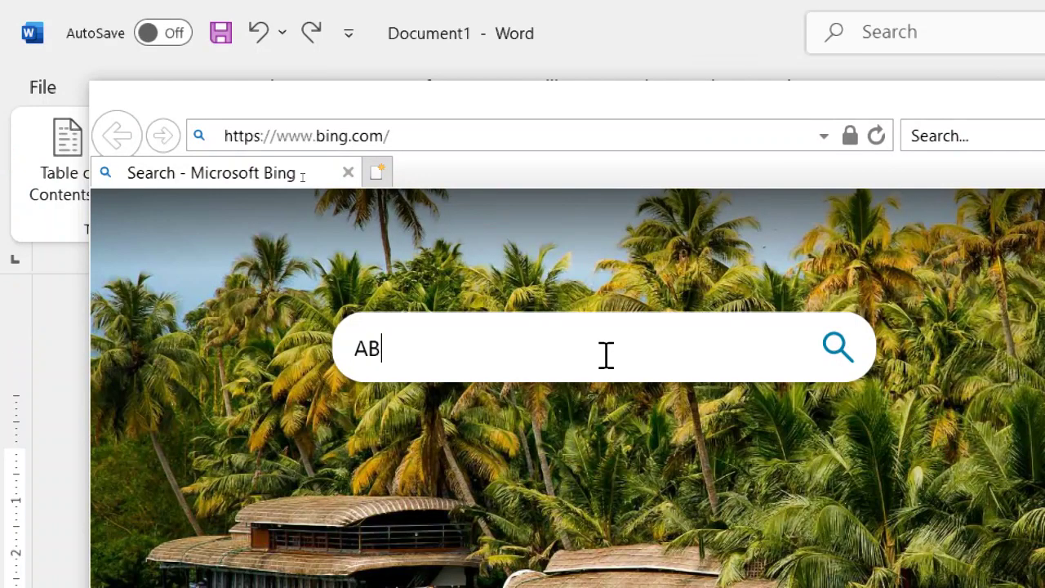
{"action": "type", "text": "OUT WORD"}
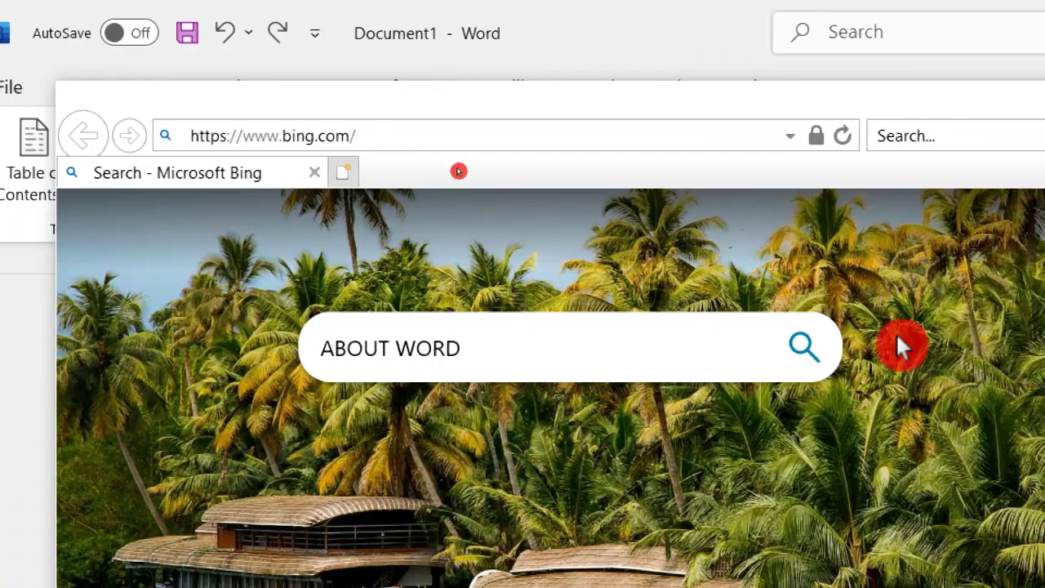
{"action": "left_click", "coordinate": [806, 348]}
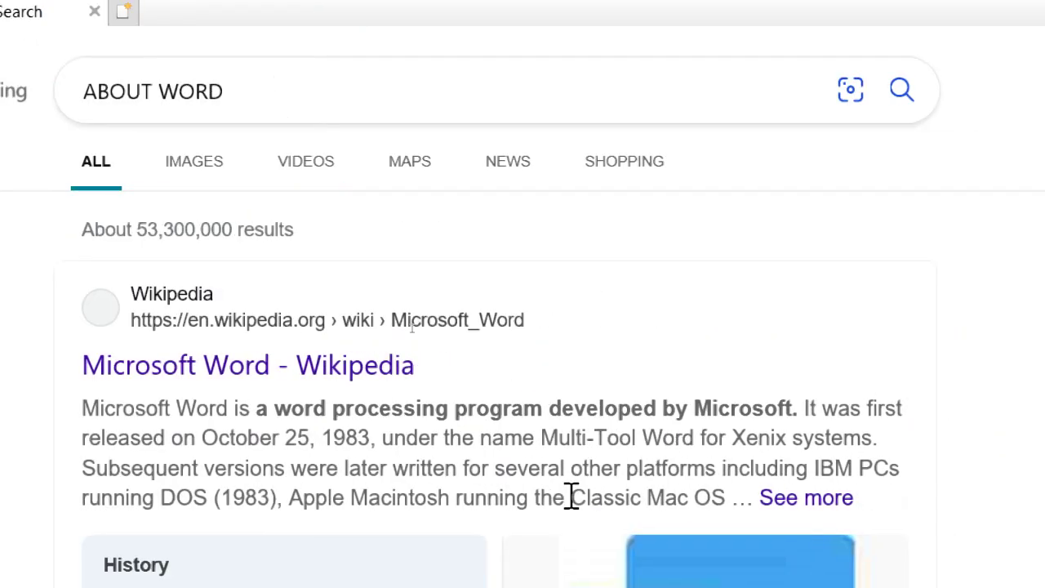
{"action": "scroll", "coordinate": [572, 496], "scroll_direction": "down", "scroll_amount": 3}
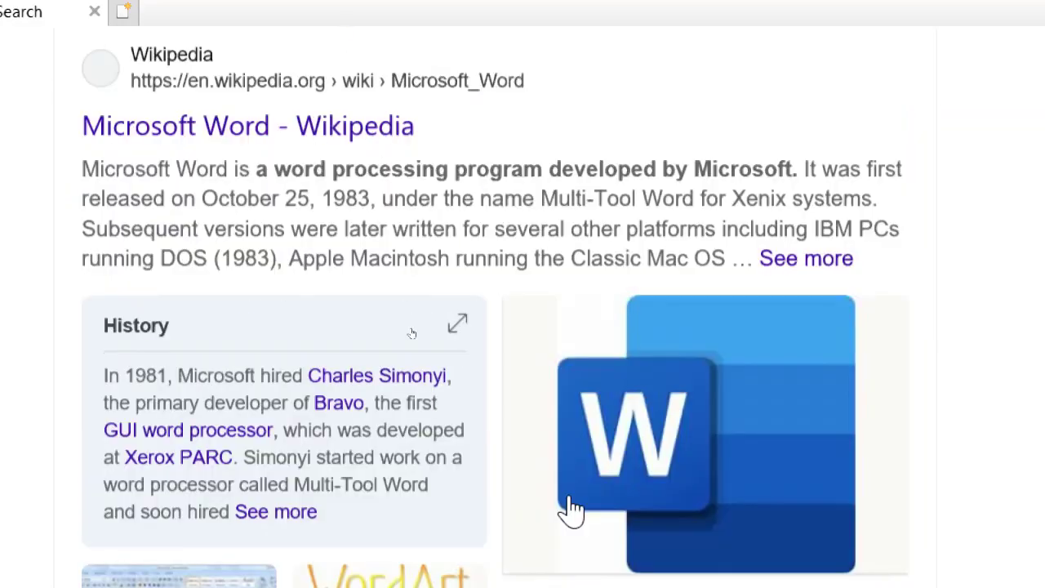
{"action": "scroll", "coordinate": [571, 497], "scroll_direction": "up", "scroll_amount": 3}
{"action": "scroll", "coordinate": [571, 508], "scroll_direction": "down", "scroll_amount": 5}
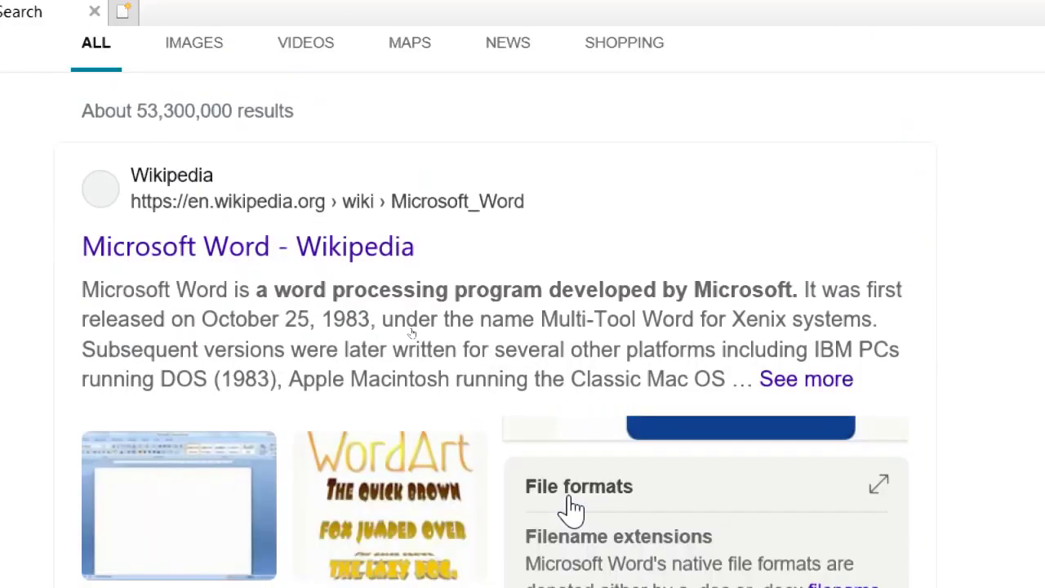
{"action": "scroll", "coordinate": [572, 508], "scroll_direction": "up", "scroll_amount": 3}
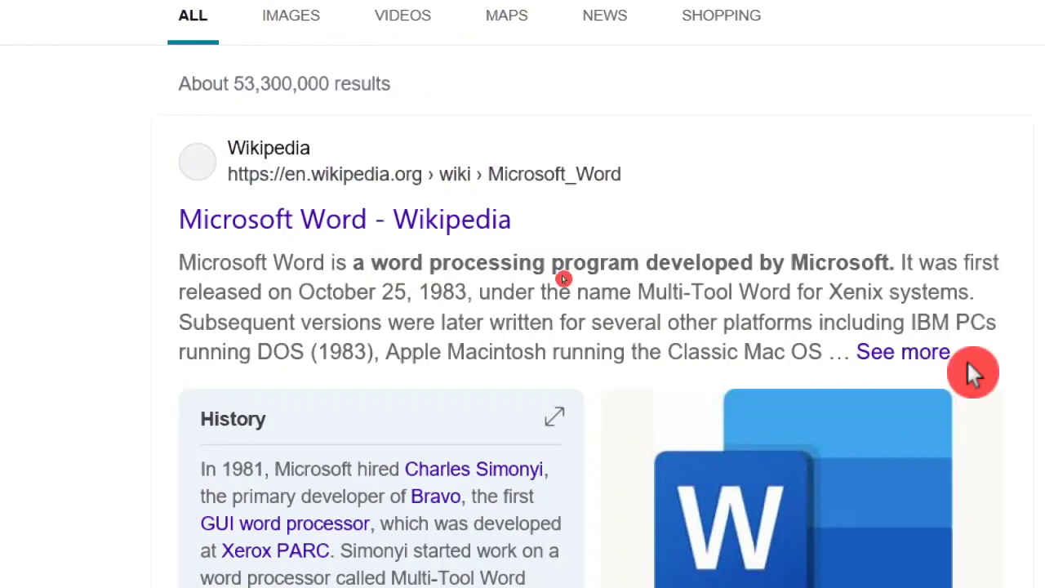
- Copy the Wikipedia description of Microsoft Word and paste it below the =rand(8,9) line in the Word document, closing the browser and search results
{"action": "triple_click", "coordinate": [957, 350]}
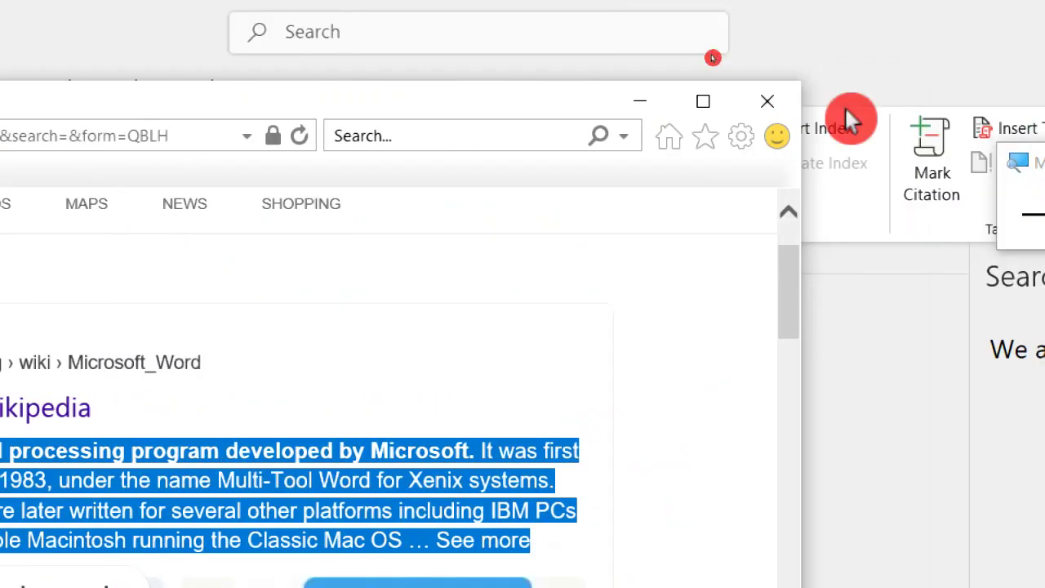
{"action": "key", "text": "super+minus"}
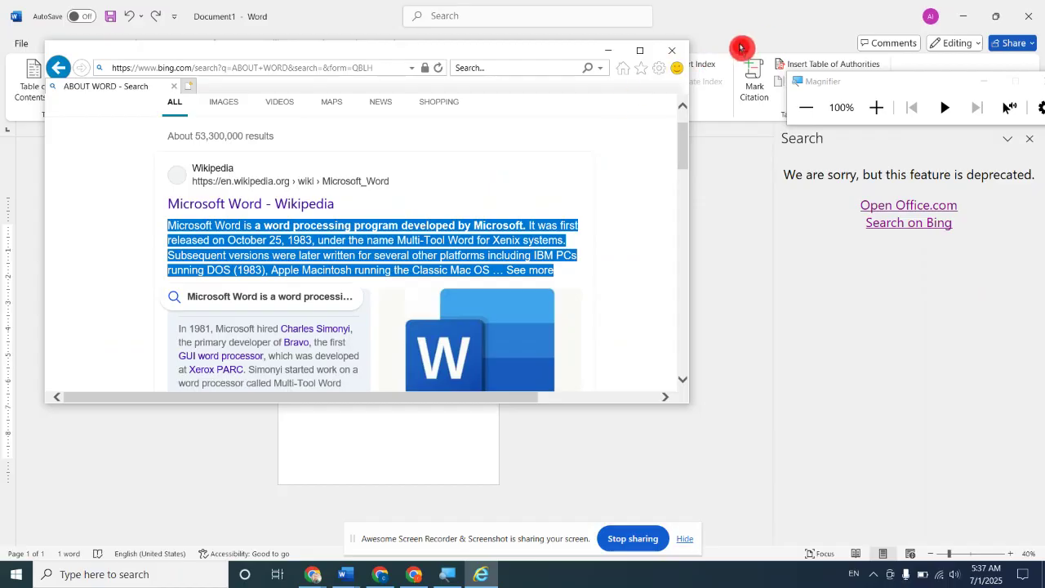
{"action": "left_click", "coordinate": [672, 51]}
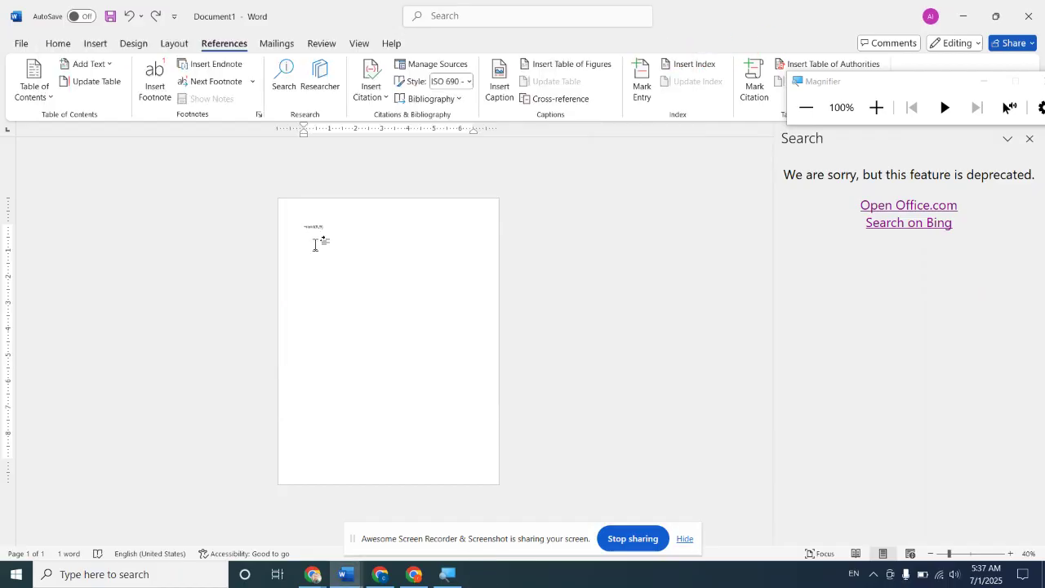
{"action": "key", "text": "ctrl+v"}
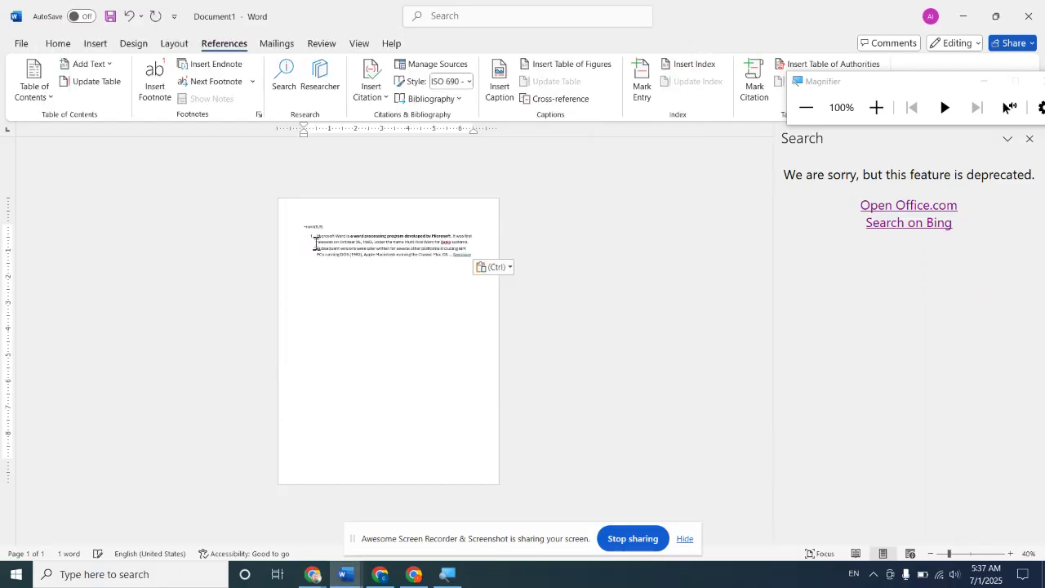
{"action": "left_click", "coordinate": [1035, 145]}
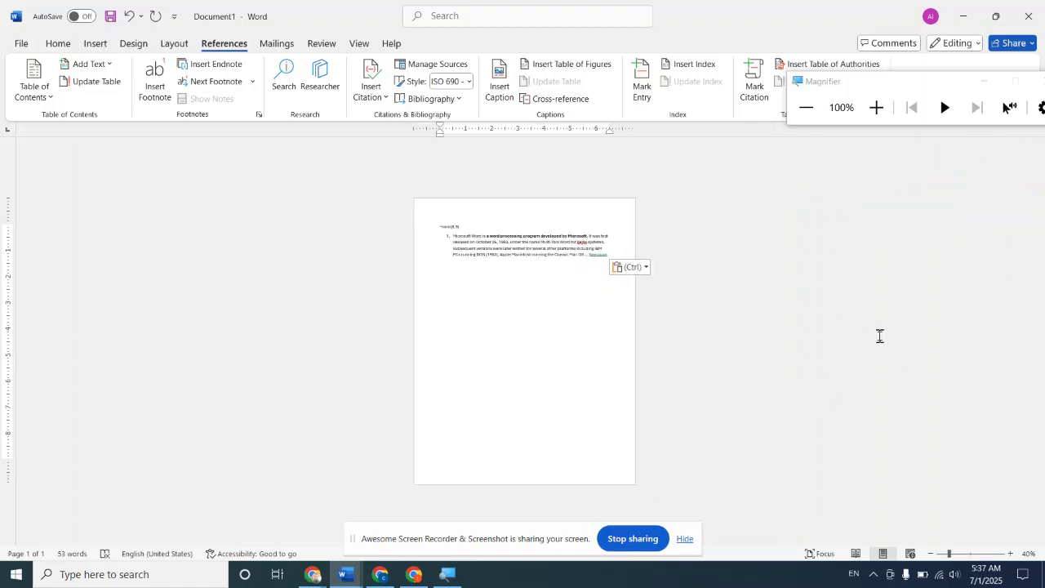
- Zoom the document to 154% and delete the =rand(8,9) text above the pasted paragraph
{"action": "left_click_drag", "start_coordinate": [962, 560], "coordinate": [970, 558]}
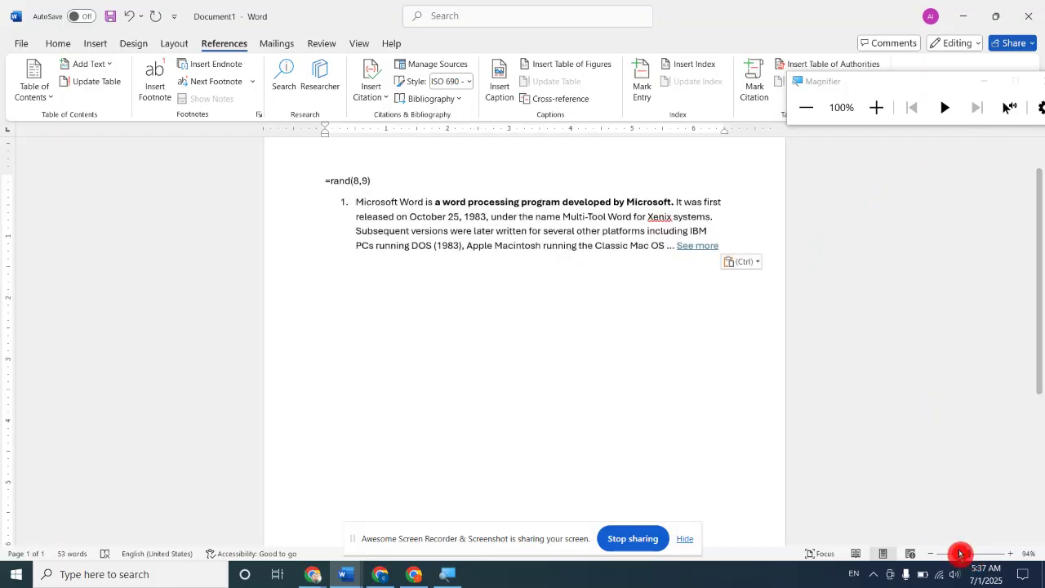
{"action": "left_click", "coordinate": [977, 554]}
{"action": "scroll", "coordinate": [787, 245], "scroll_direction": "up", "scroll_amount": 3}
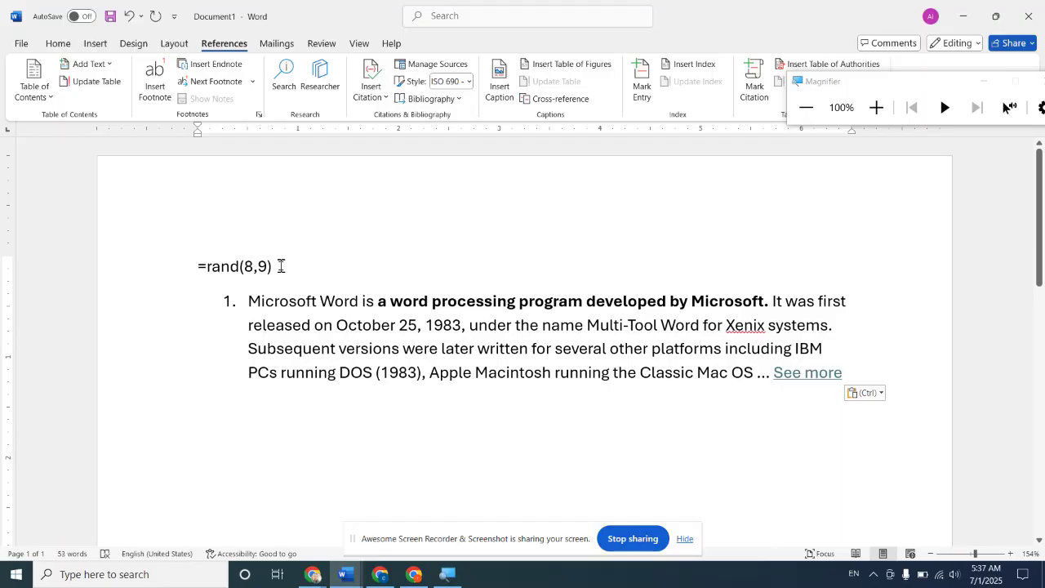
{"action": "key", "text": "BackSpace"}
{"action": "key", "text": "BackSpace"}
{"action": "key", "text": "BackSpace"}
{"action": "key", "text": "BackSpace"}
{"action": "key", "text": "BackSpace"}
{"action": "key", "text": "BackSpace"}
{"action": "key", "text": "BackSpace"}
{"action": "key", "text": "BackSpace"}
{"action": "key", "text": "BackSpace"}
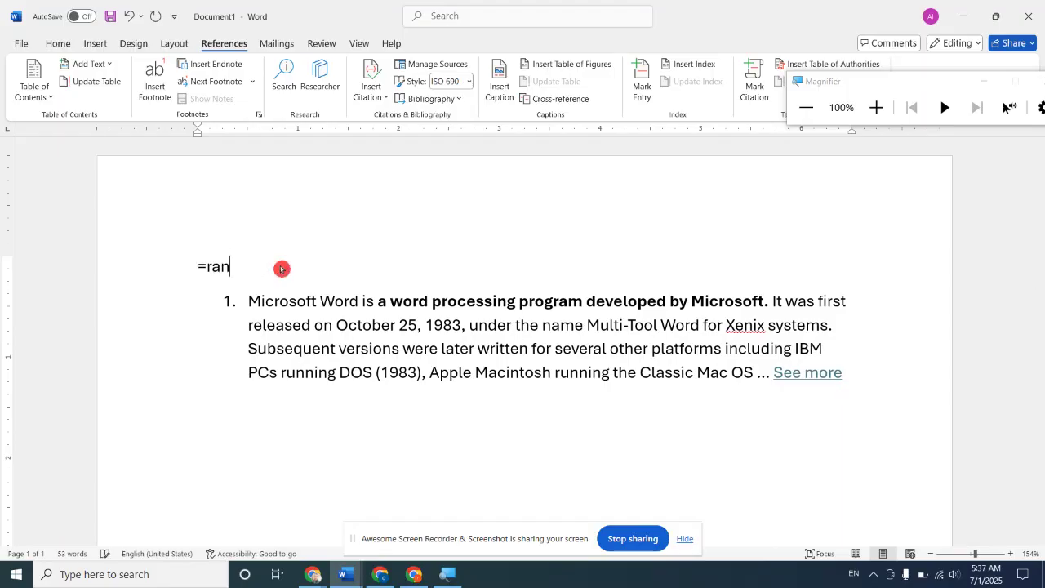
{"action": "key", "text": "BackSpace"}
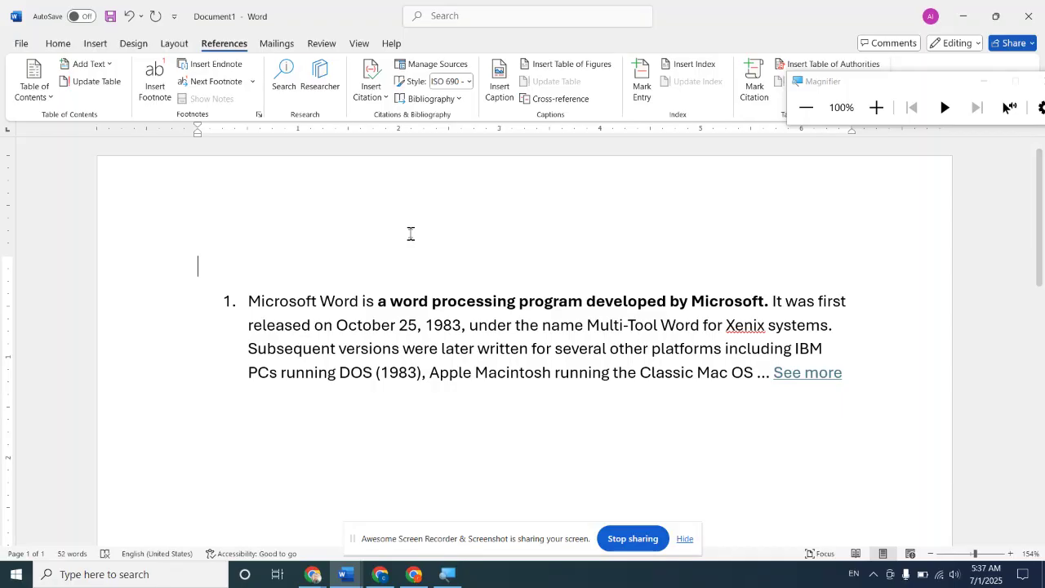
- Start a new citation source, browse the source types and languages, and keep Journal Article with the Default language
{"action": "key", "text": "super+plus"}
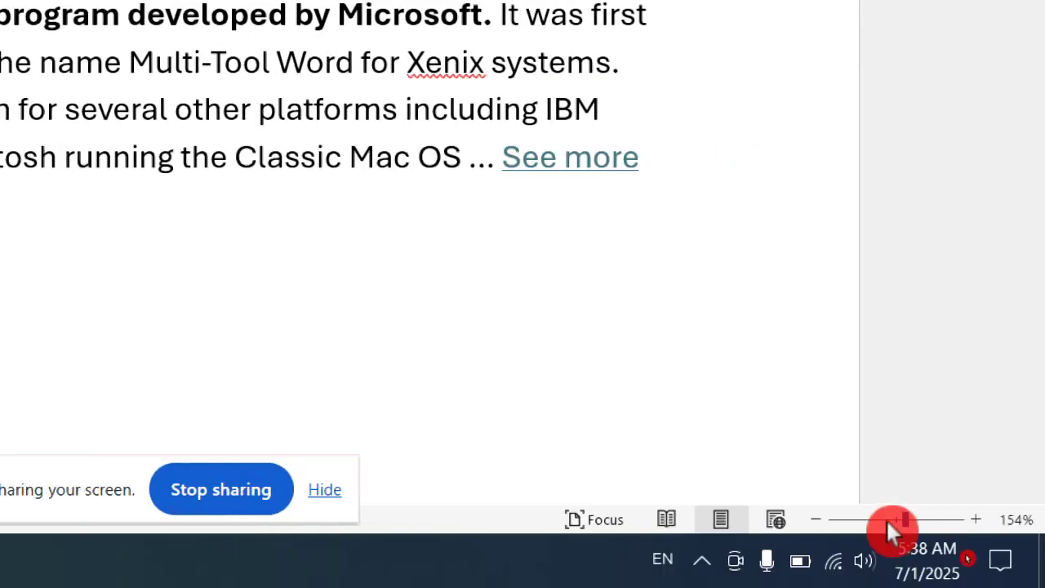
{"action": "left_click", "coordinate": [888, 520]}
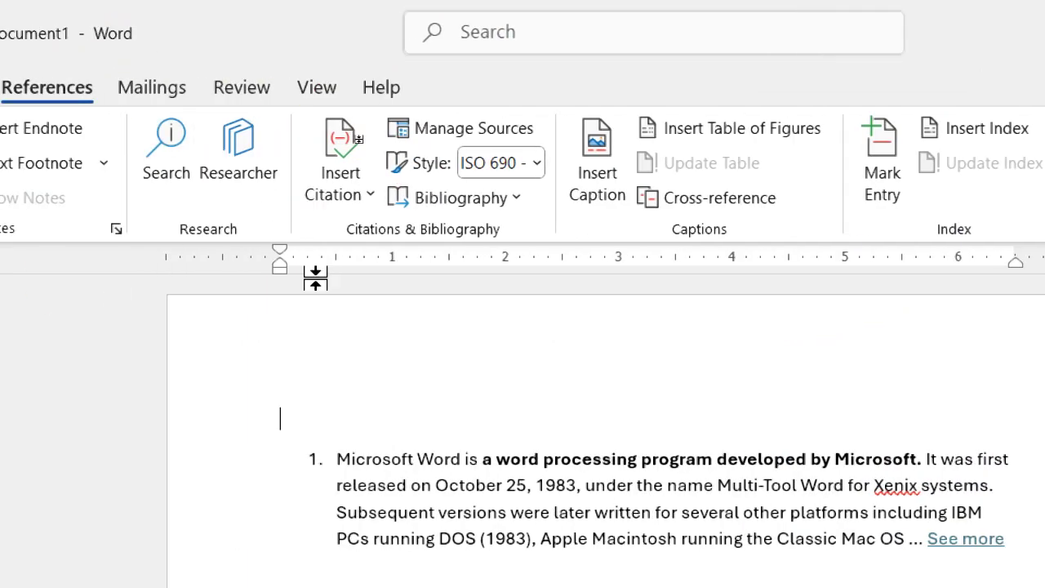
{"action": "left_click", "coordinate": [370, 195]}
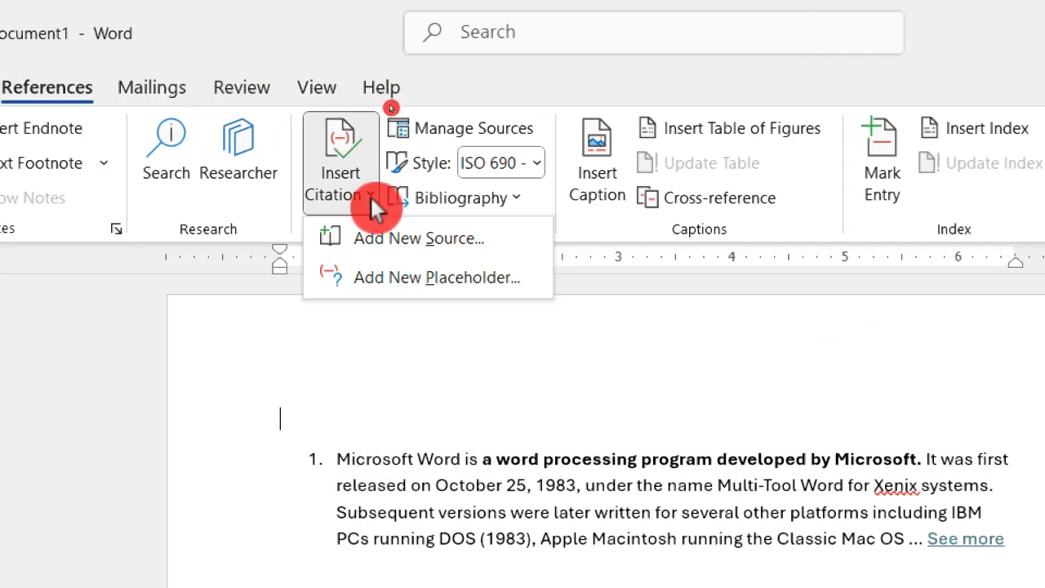
{"action": "left_click", "coordinate": [413, 233]}
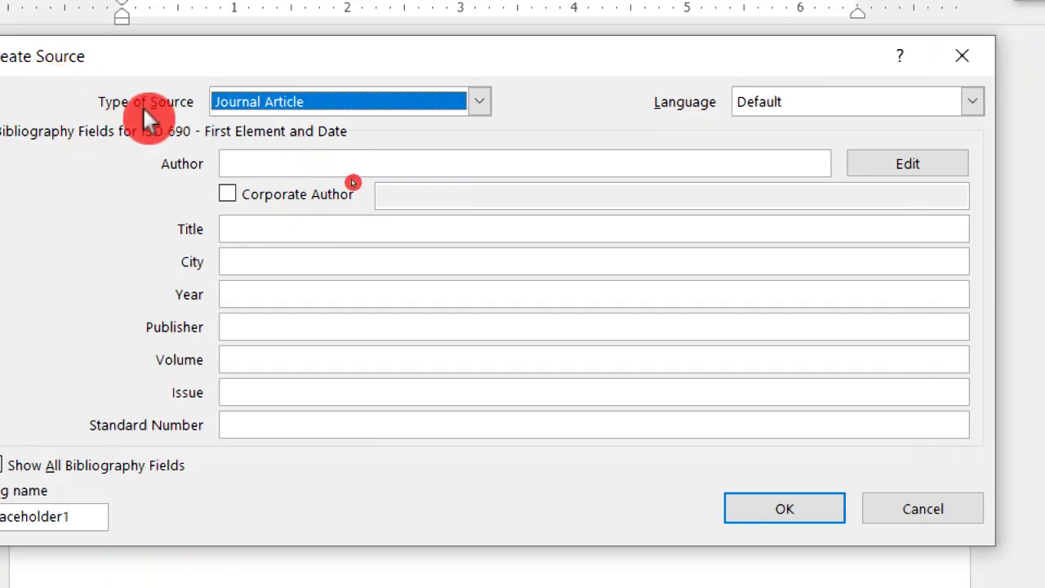
{"action": "left_click", "coordinate": [478, 99]}
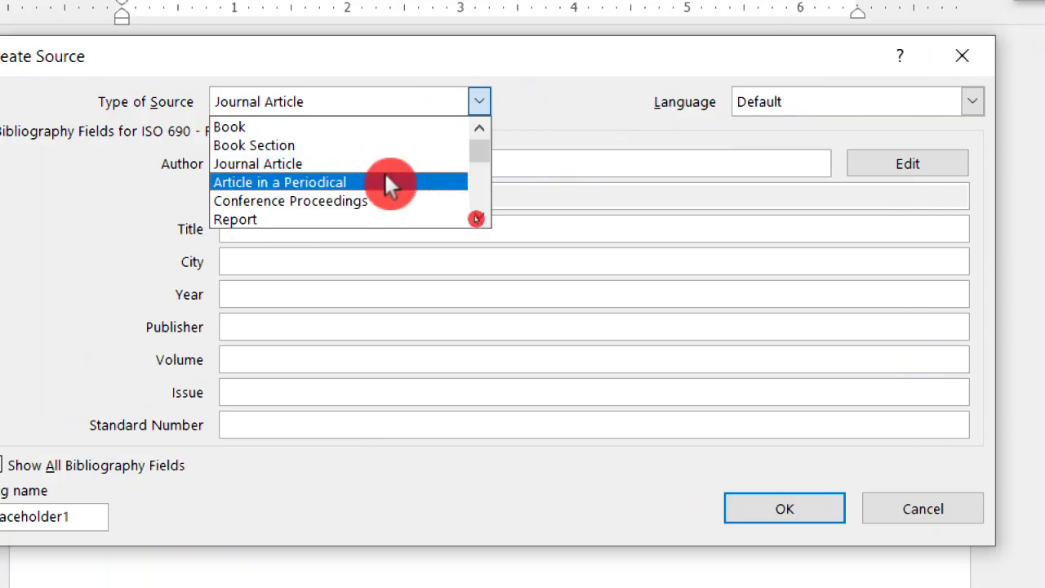
{"action": "scroll", "coordinate": [397, 211], "scroll_direction": "down", "scroll_amount": 2}
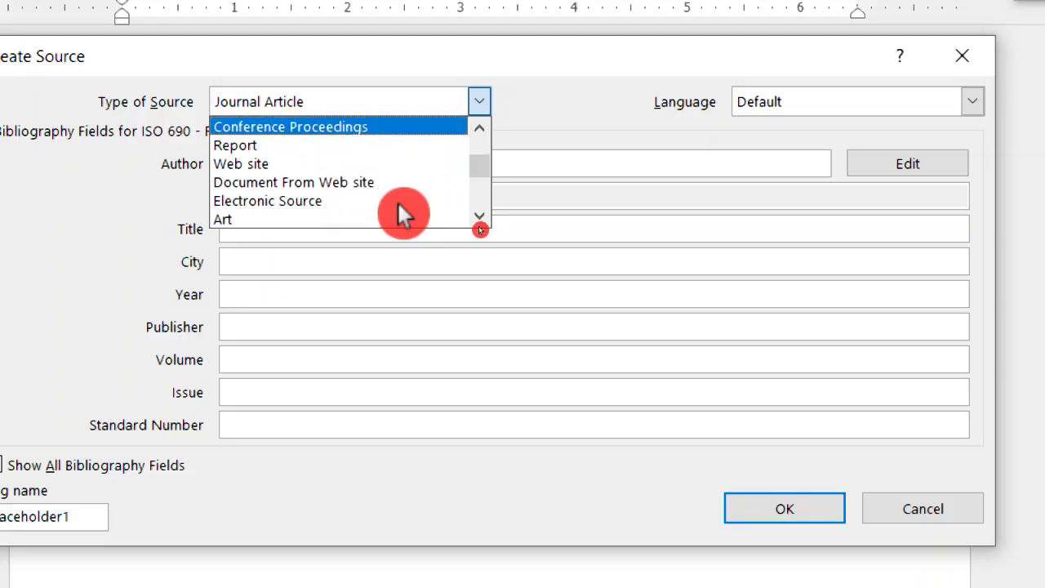
{"action": "scroll", "coordinate": [398, 204], "scroll_direction": "down", "scroll_amount": 5}
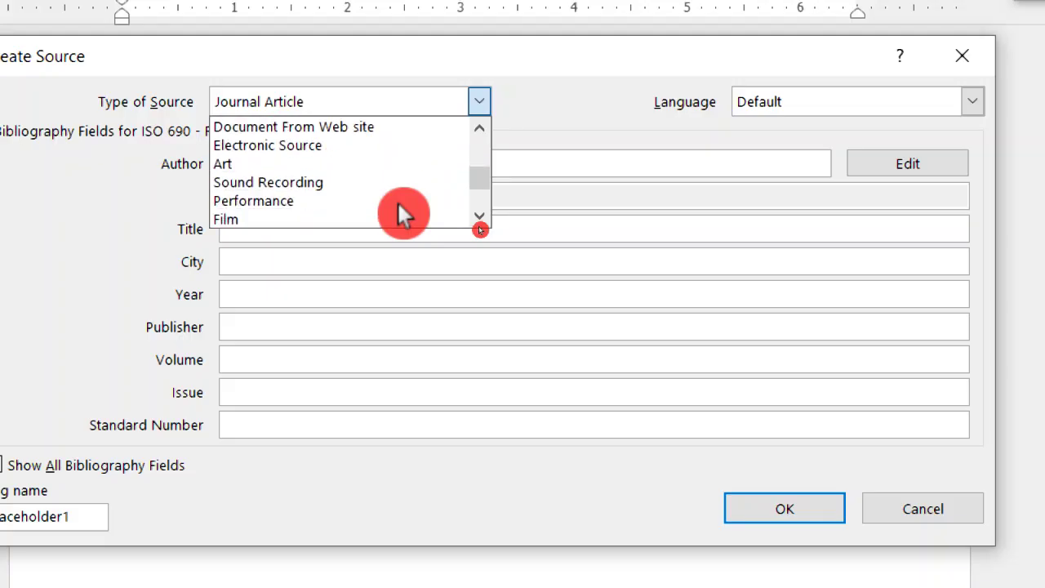
{"action": "scroll", "coordinate": [399, 204], "scroll_direction": "up", "scroll_amount": 3}
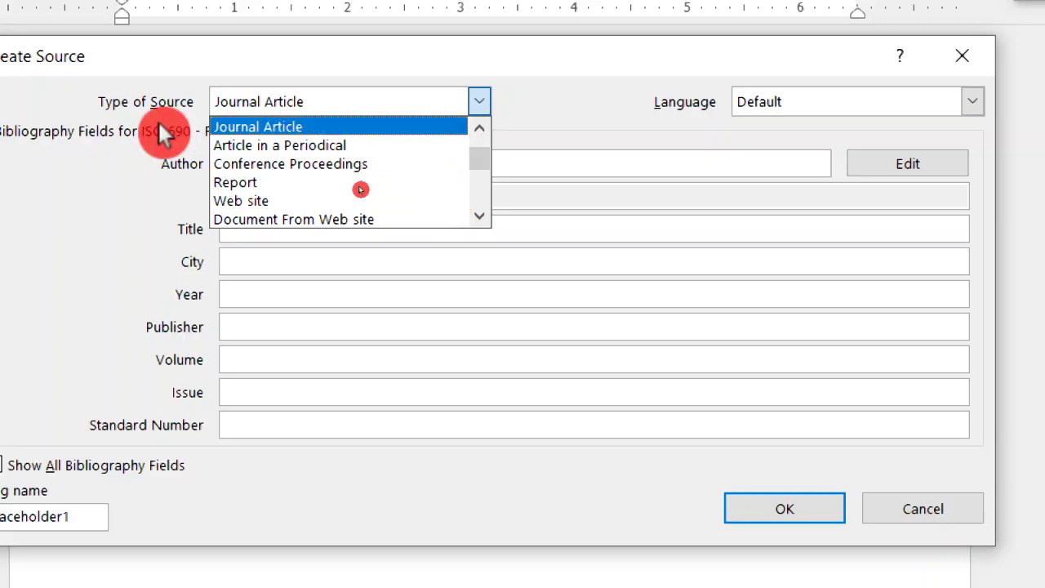
{"action": "left_click", "coordinate": [281, 129]}
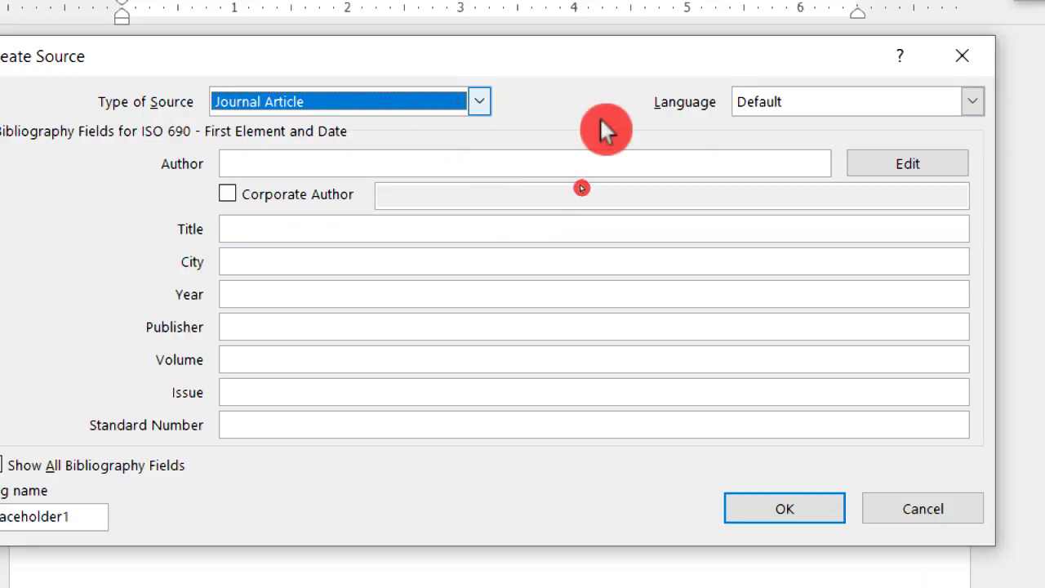
{"action": "left_click", "coordinate": [973, 102]}
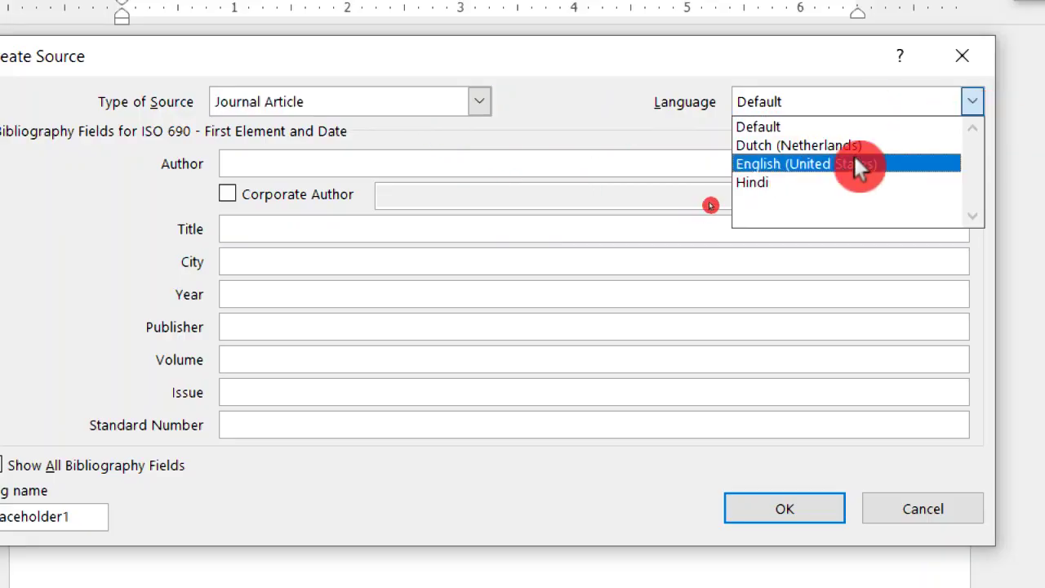
{"action": "left_click", "coordinate": [968, 100]}
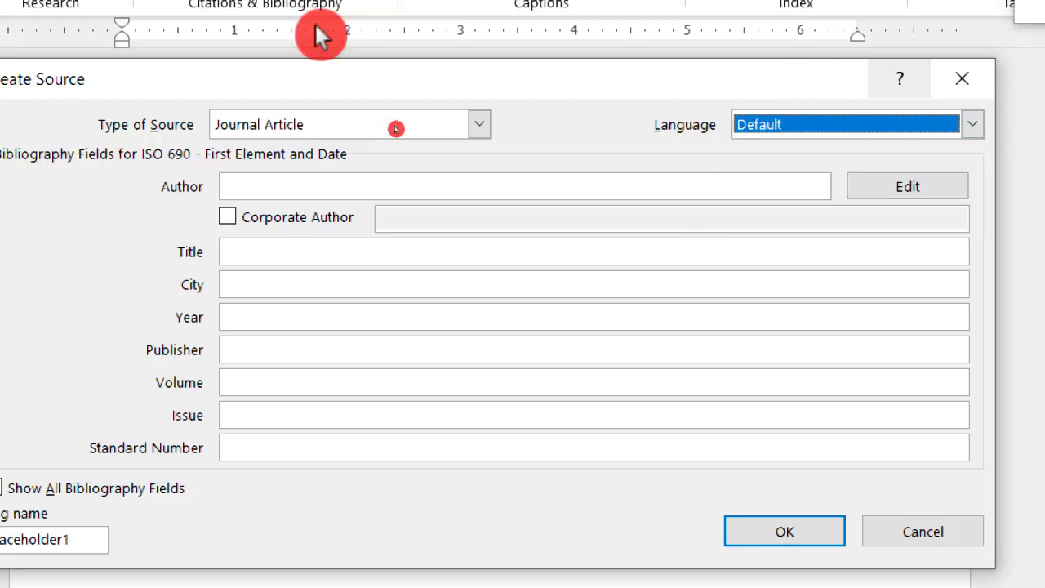
- Fill in the source's author name, title WORD, city BETTIAH and year 2025, and save it as a citation
{"action": "left_click", "coordinate": [302, 186]}
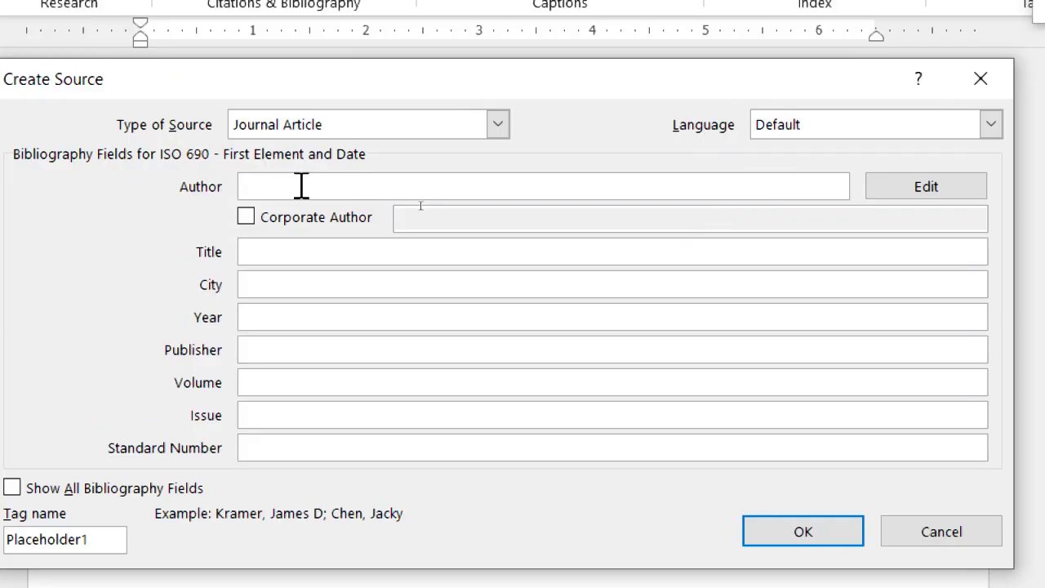
{"action": "type", "text": "UMAR"}
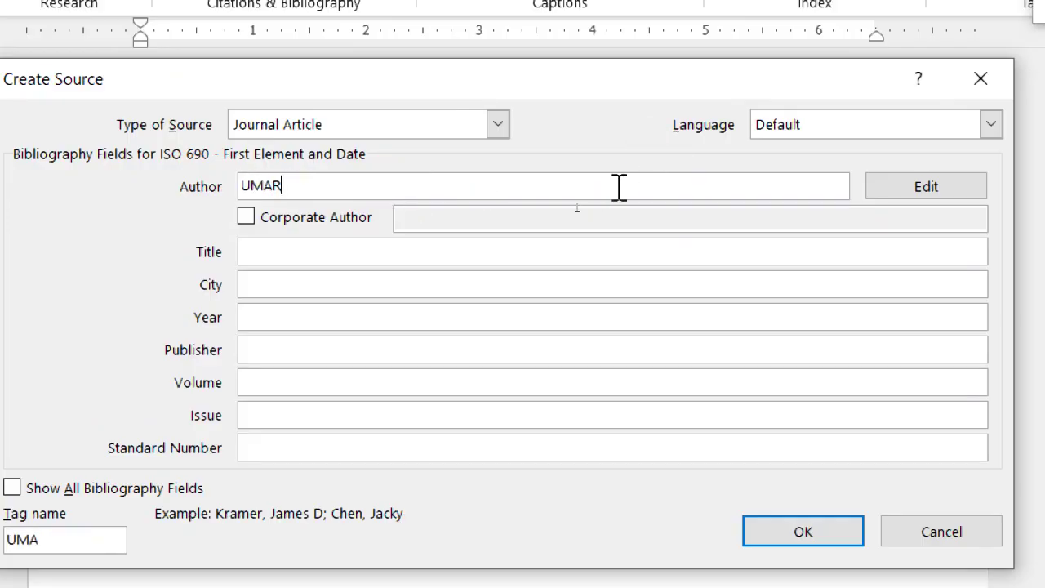
{"action": "left_click", "coordinate": [295, 245]}
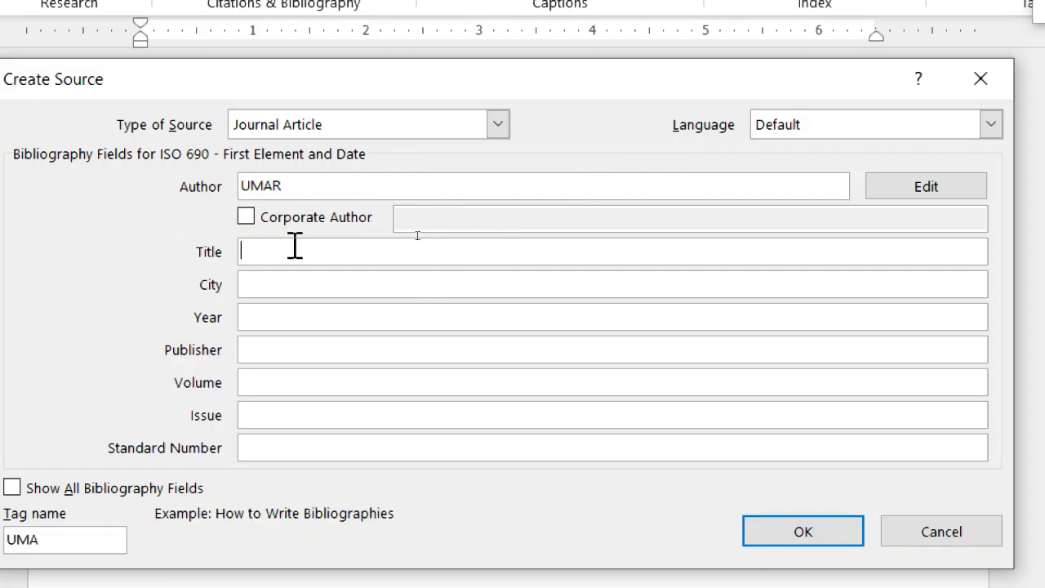
{"action": "type", "text": "W"}
{"action": "left_click", "coordinate": [419, 238]}
{"action": "left_click", "coordinate": [321, 283]}
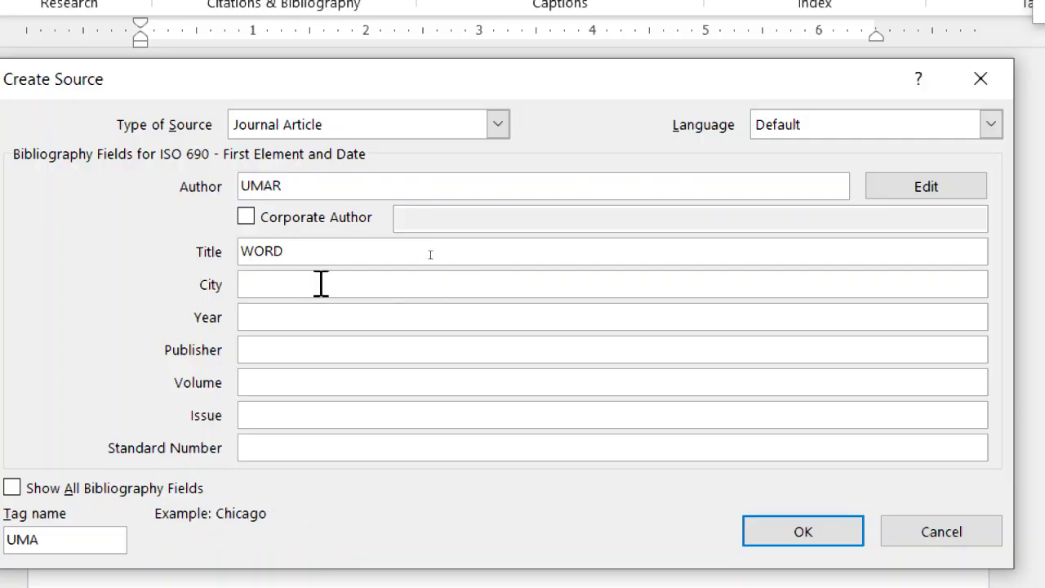
{"action": "type", "text": "BETTIAH"}
{"action": "left_click", "coordinate": [318, 317]}
{"action": "type", "text": "2025"}
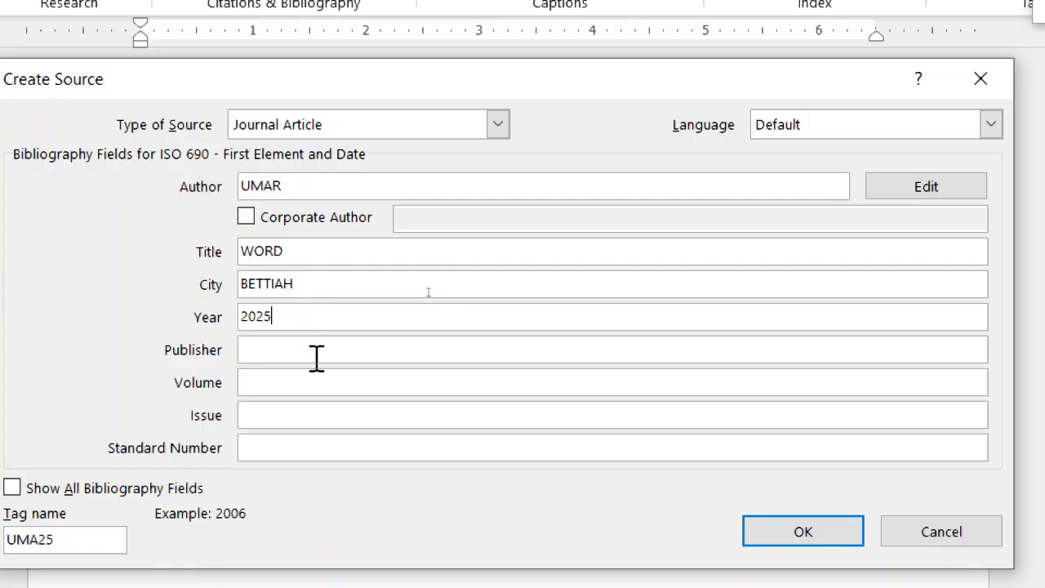
{"action": "left_click", "coordinate": [853, 522]}
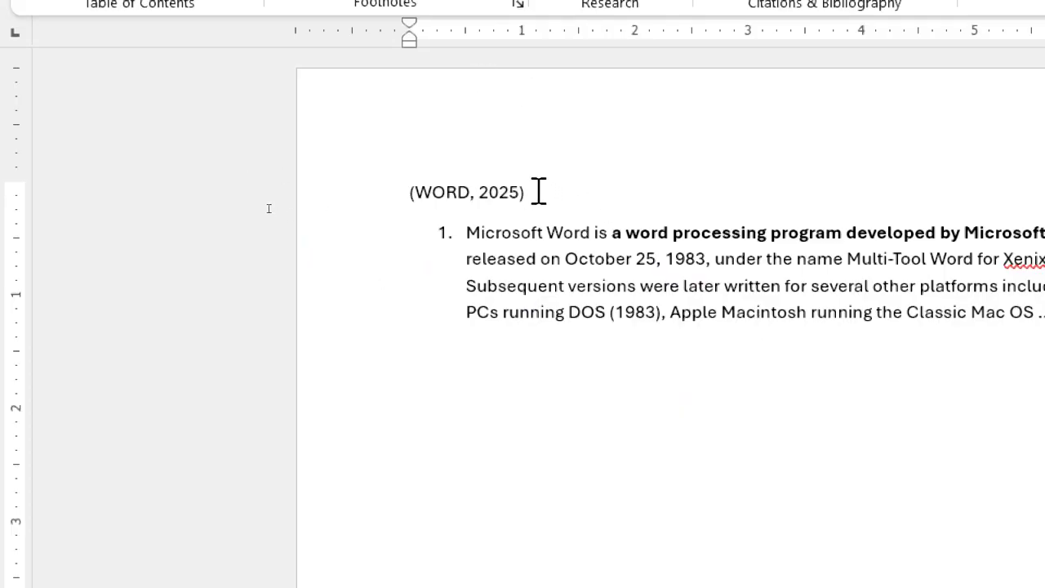
- Undo the citation inserted above the numbered paragraph and place the insertion point on a new line below the paragraph
{"action": "key", "text": "ctrl+z"}
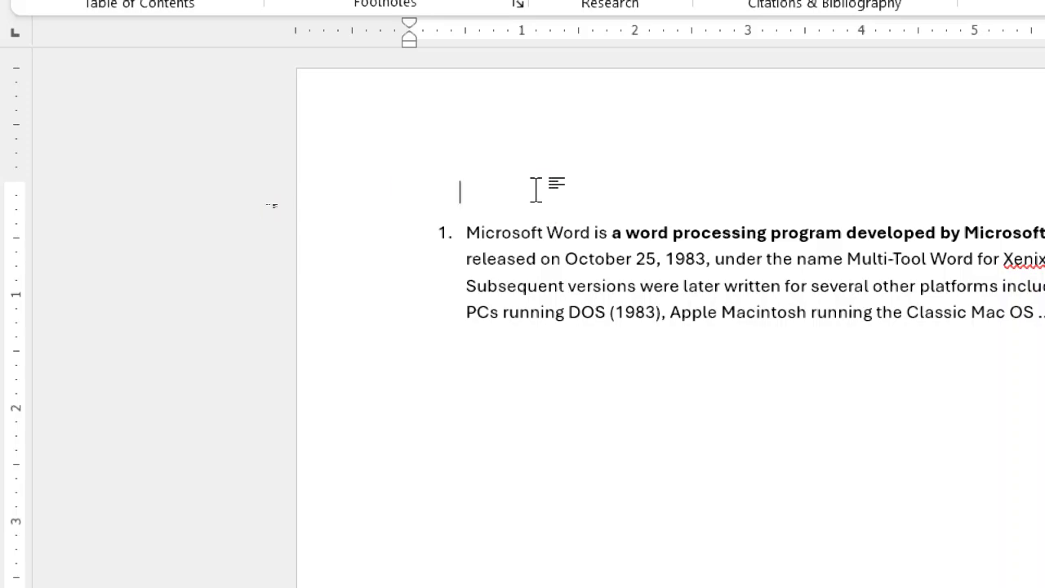
{"action": "left_click", "coordinate": [506, 327]}
{"action": "double_click", "coordinate": [464, 364]}
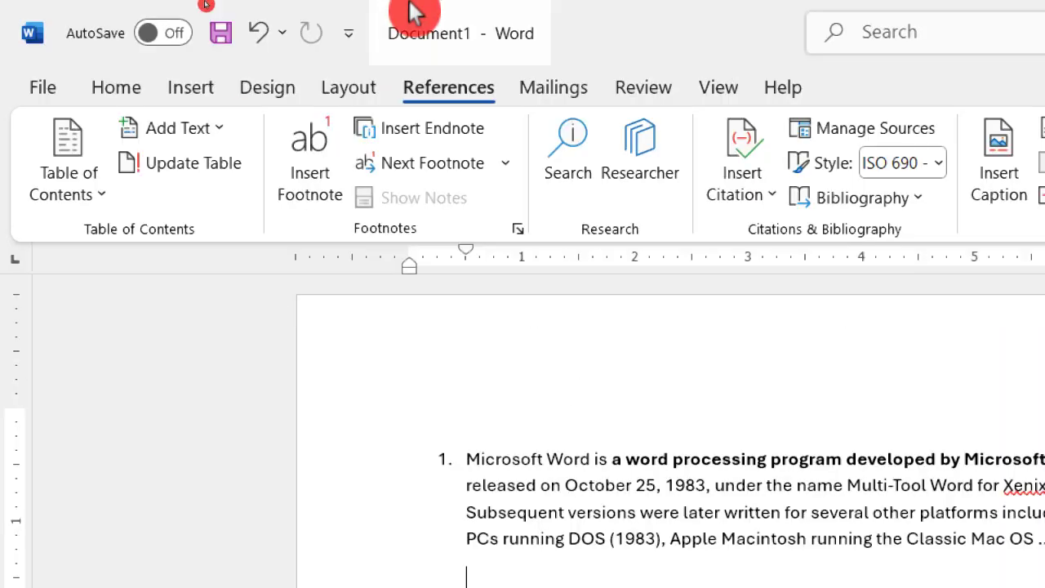
- Insert a footnote below the numbered paragraph and add the existing WORD, (2025) citation to it
{"action": "left_click", "coordinate": [318, 198]}
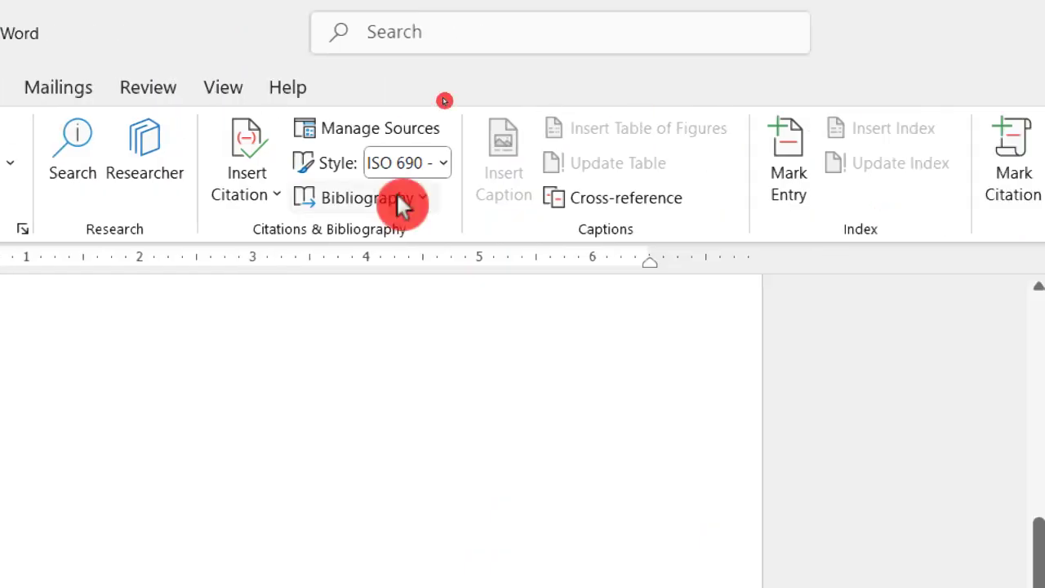
{"action": "left_click", "coordinate": [259, 193]}
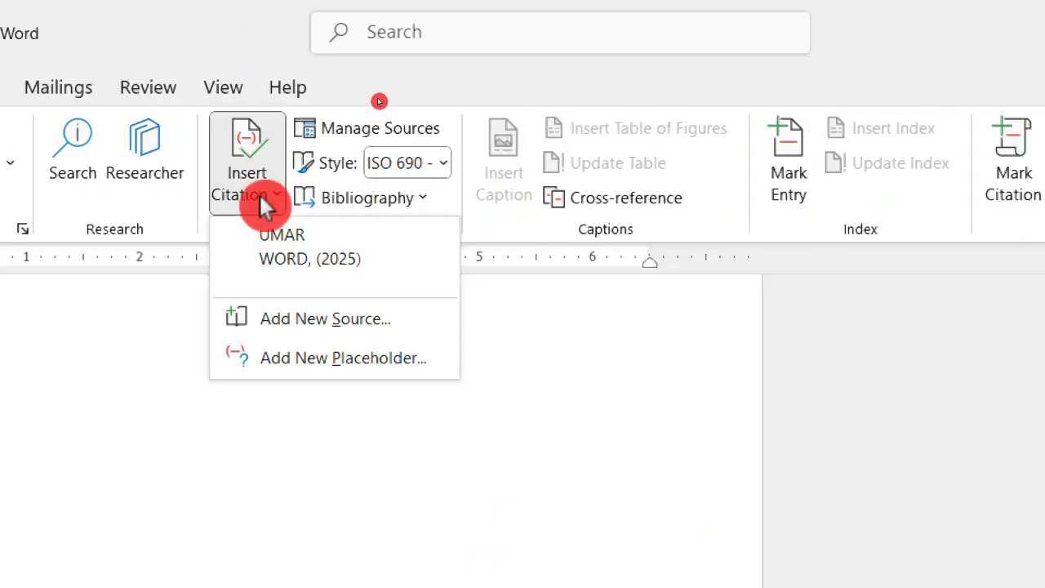
{"action": "left_click", "coordinate": [394, 258]}
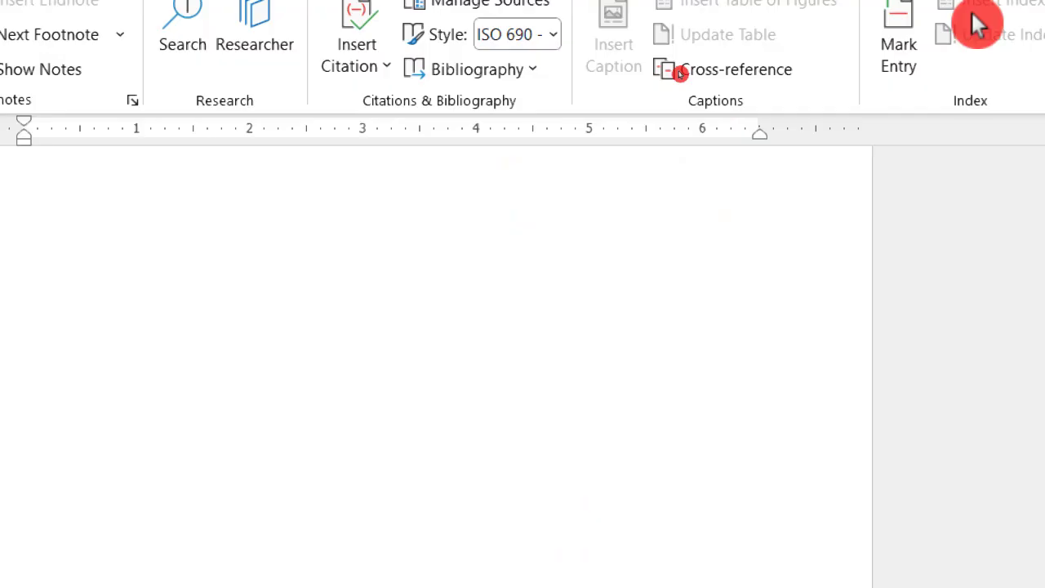
{"action": "scroll", "coordinate": [495, 337], "scroll_direction": "up", "scroll_amount": 3}
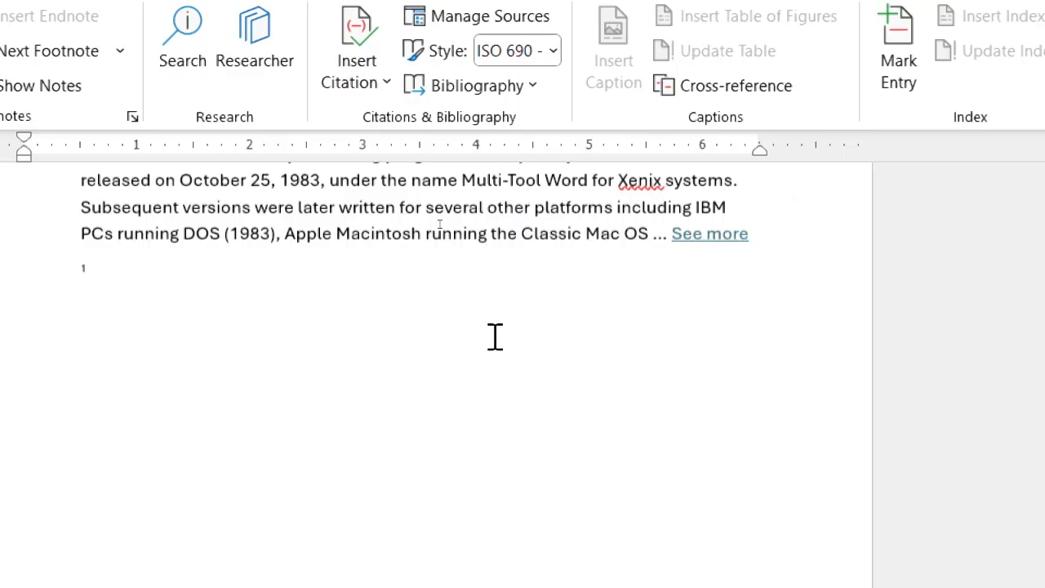
{"action": "scroll", "coordinate": [187, 378], "scroll_direction": "up", "scroll_amount": 3}
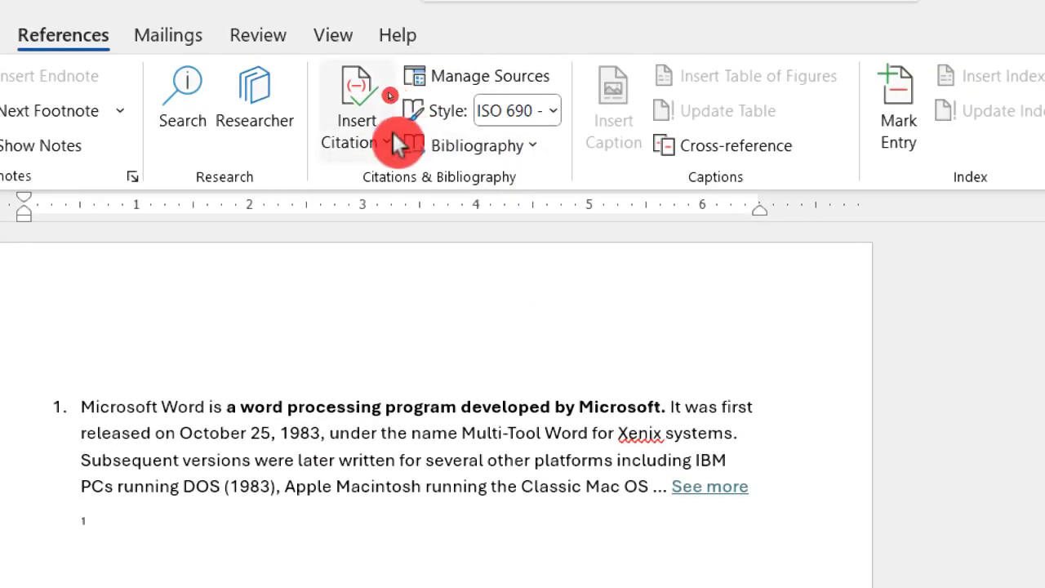
- Start another new citation source and set its type to Book
{"action": "left_click", "coordinate": [392, 131]}
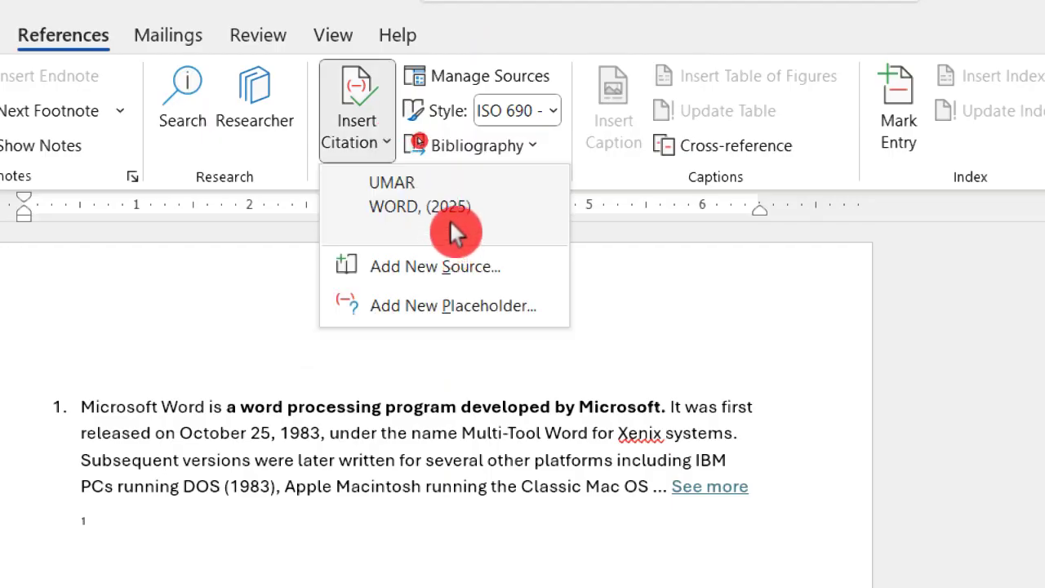
{"action": "left_click", "coordinate": [450, 266]}
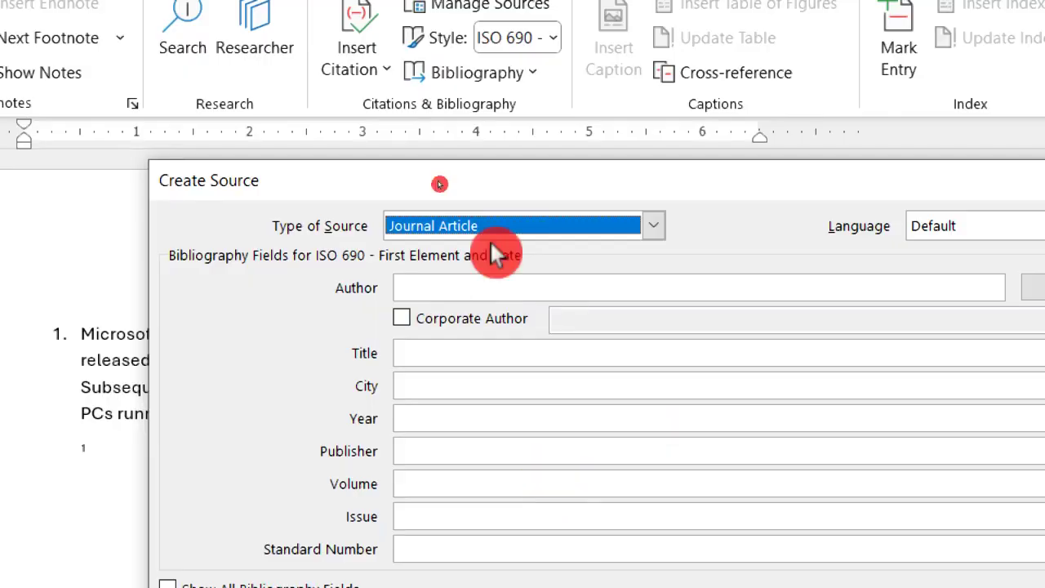
{"action": "left_click", "coordinate": [513, 222]}
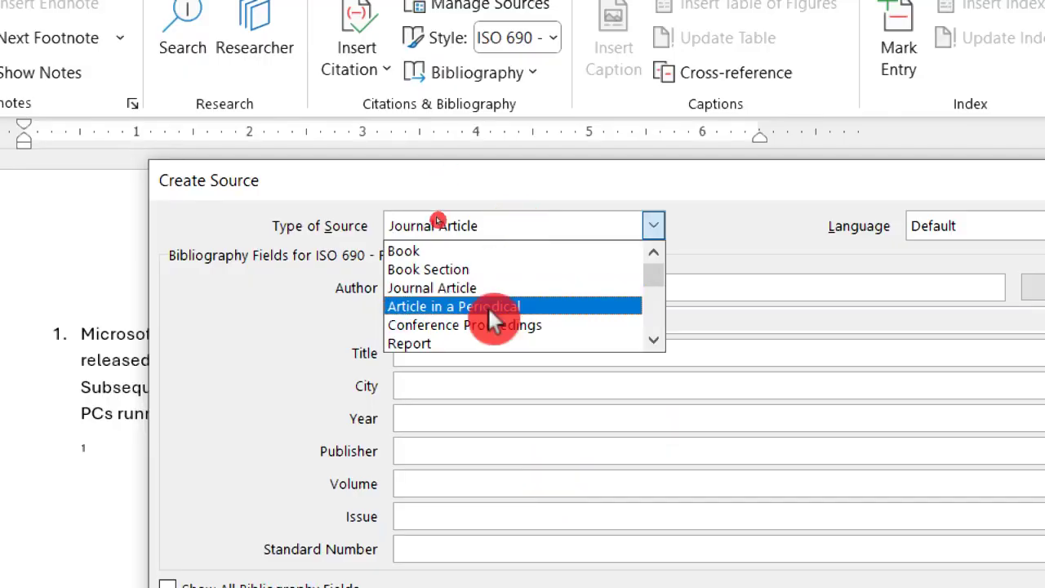
{"action": "left_click", "coordinate": [435, 249]}
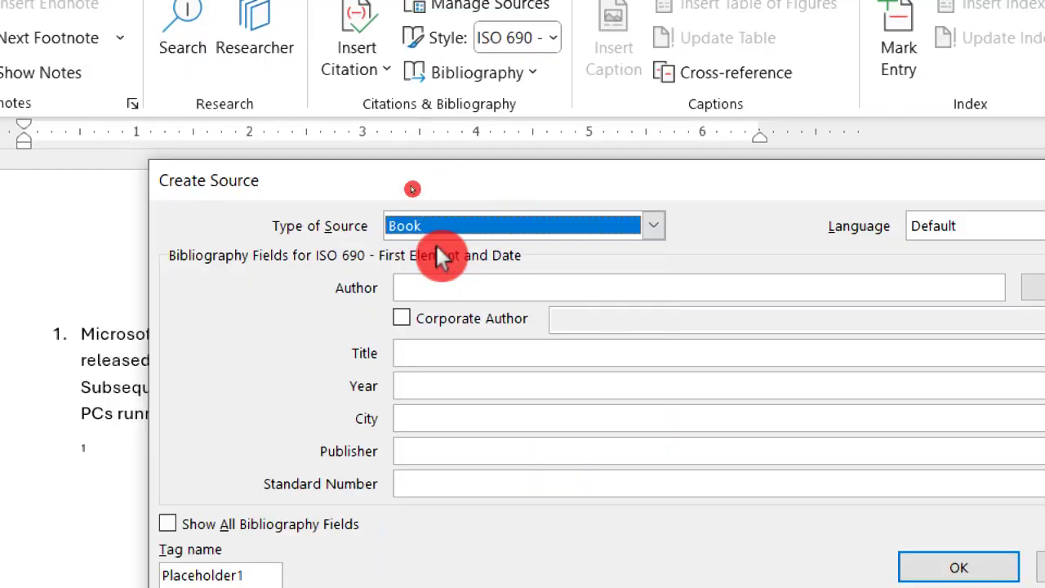
- Fill in the book source's author name, title WORD, year 2025 and city BETTIAH, and save it
{"action": "left_click", "coordinate": [529, 286]}
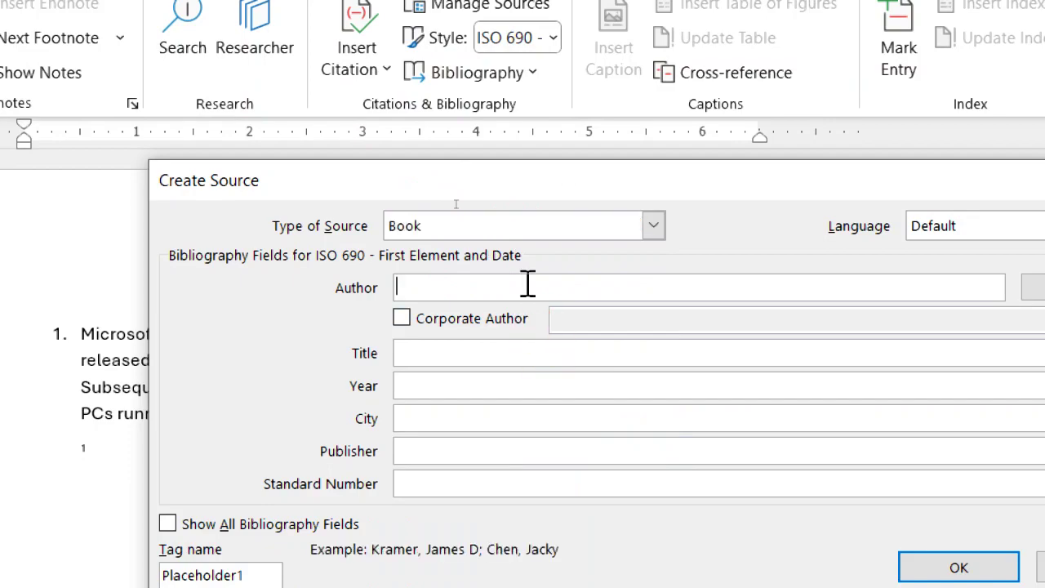
{"action": "type", "text": "UMAR"}
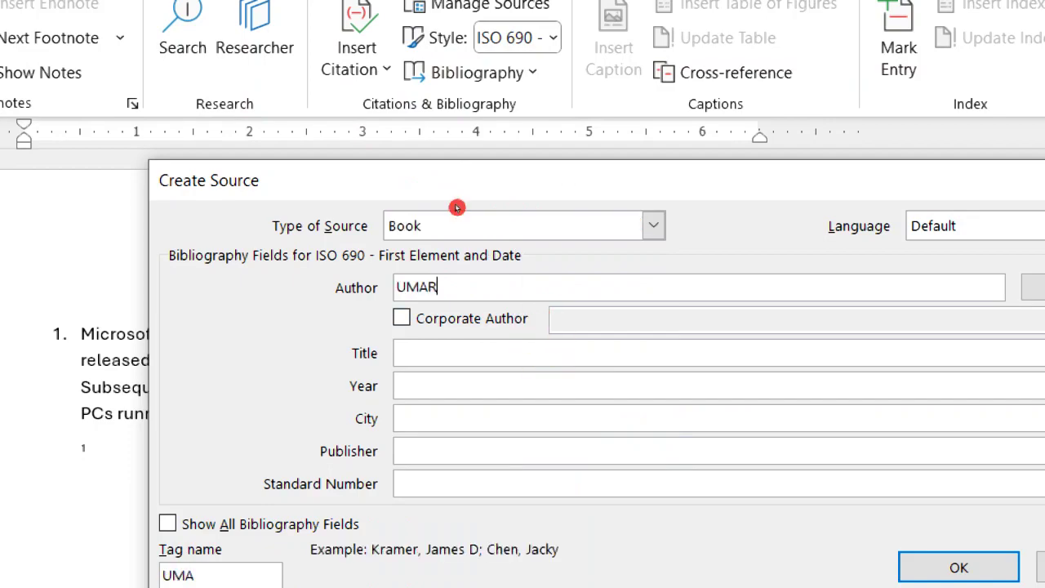
{"action": "left_click", "coordinate": [531, 353]}
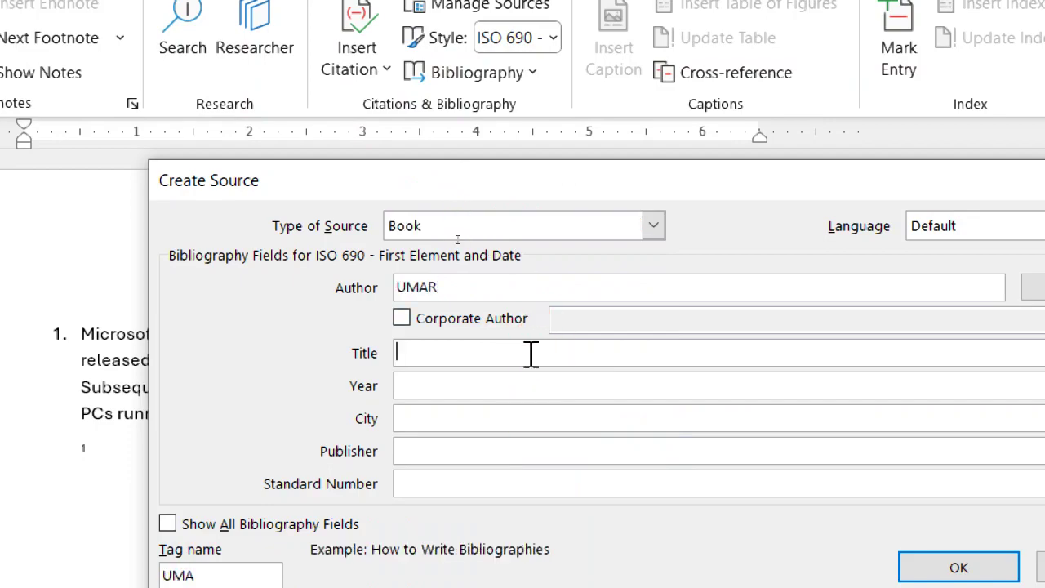
{"action": "type", "text": "WORD"}
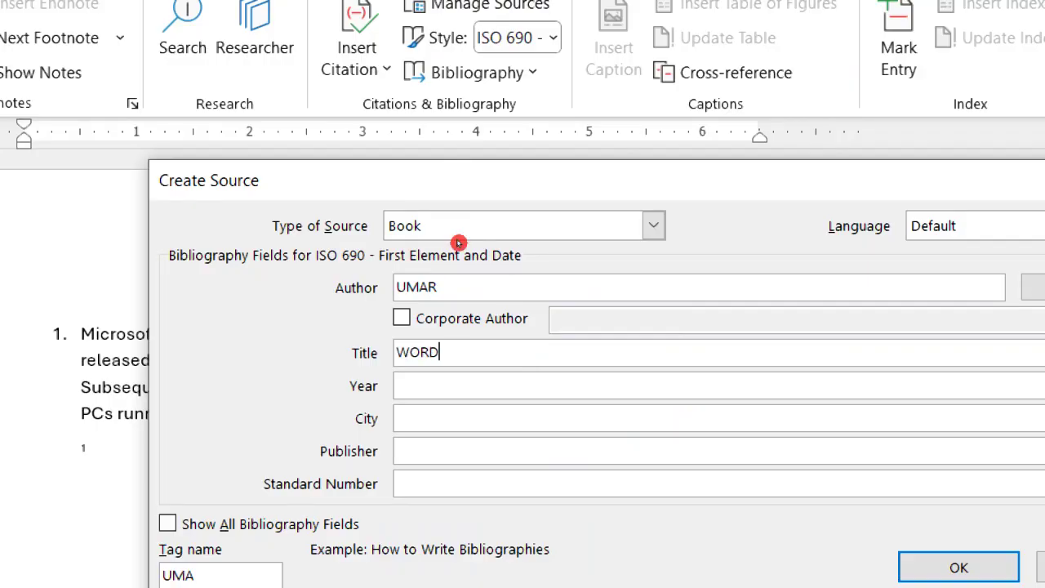
{"action": "left_click", "coordinate": [542, 384]}
{"action": "type", "text": "2025"}
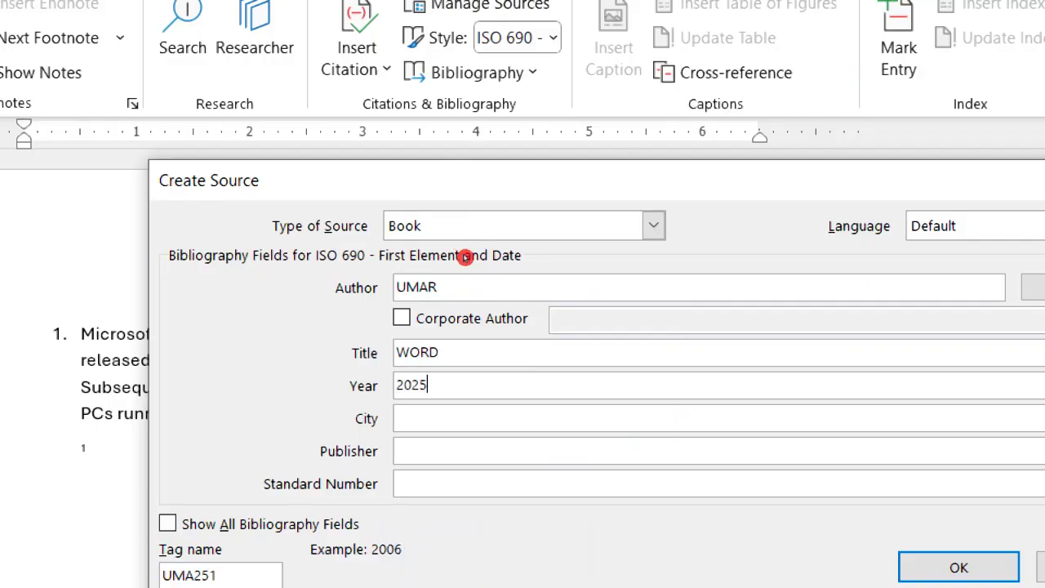
{"action": "left_click", "coordinate": [543, 421]}
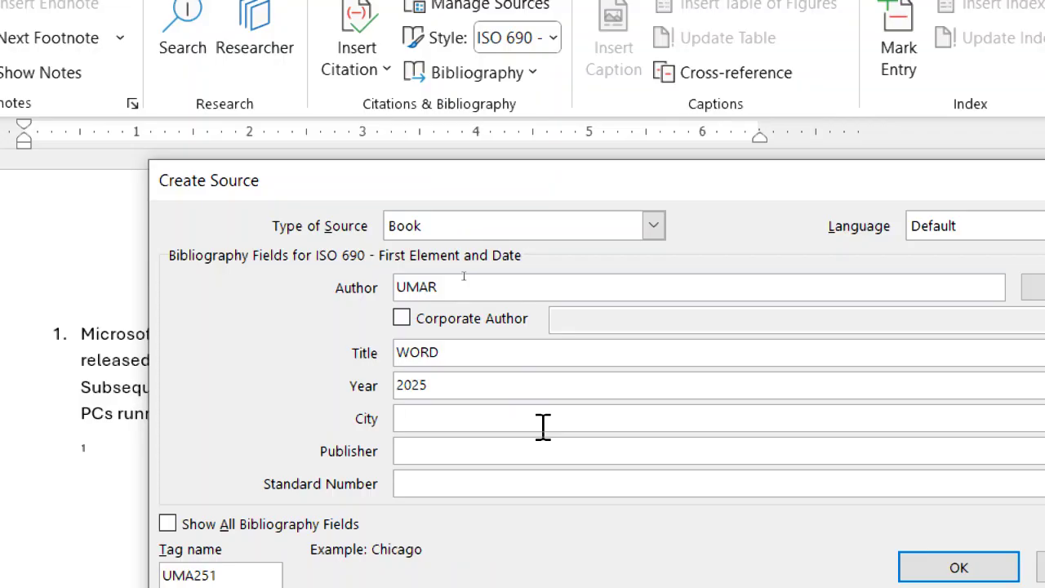
{"action": "type", "text": "BETTIAH"}
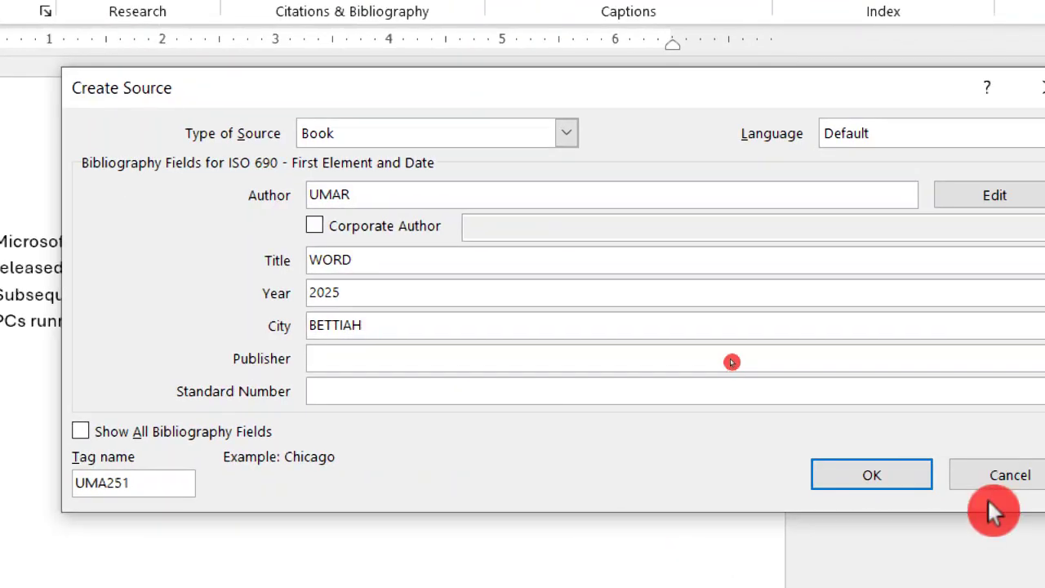
{"action": "left_click", "coordinate": [958, 567]}
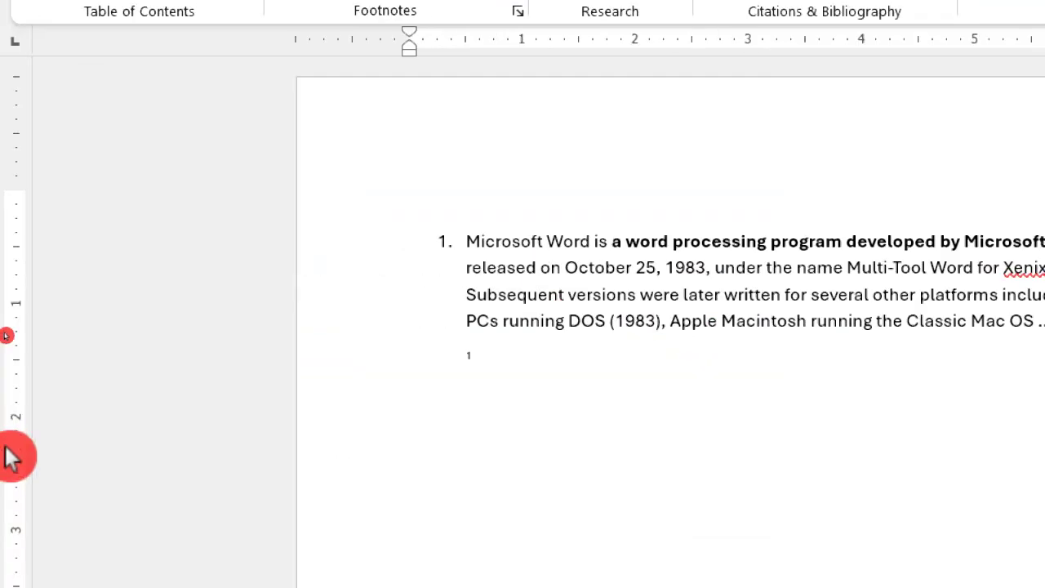
- Insert the built-in References bibliography below the numbered paragraph
{"action": "left_click", "coordinate": [495, 352]}
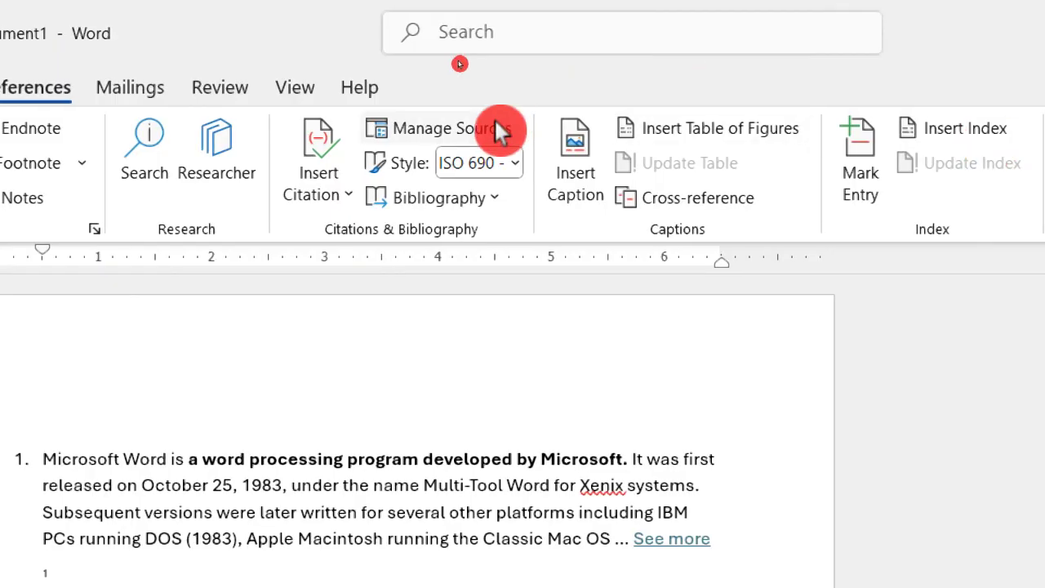
{"action": "left_click", "coordinate": [472, 196]}
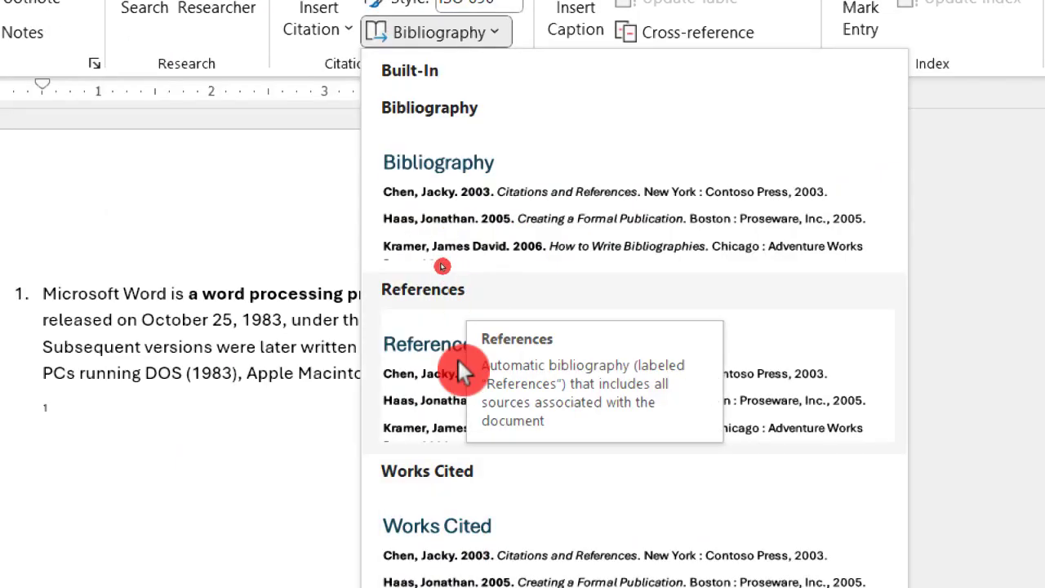
{"action": "left_click", "coordinate": [454, 365]}
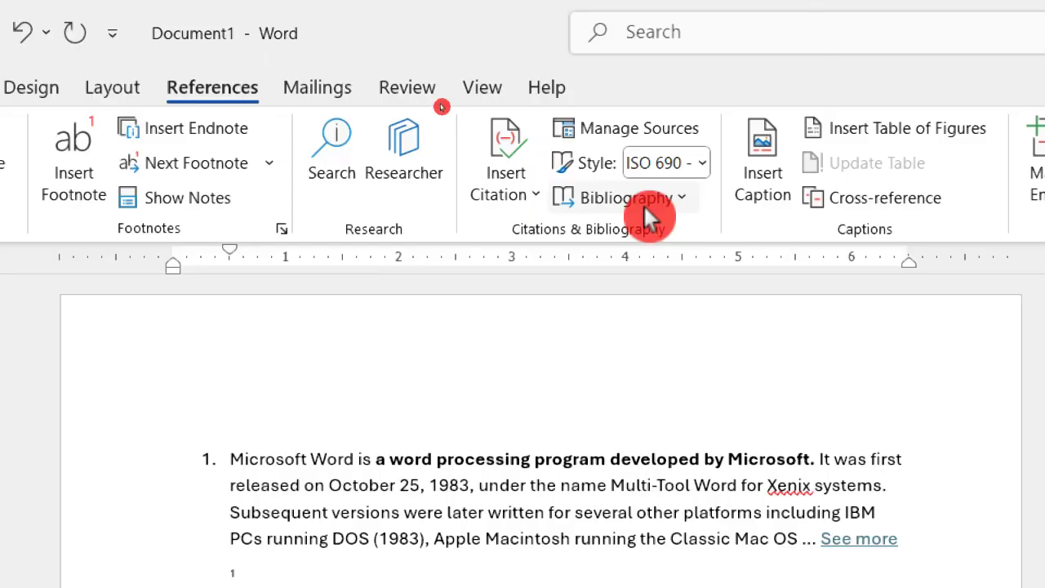
- Try the Chicago Sixteenth Edition citation style and return to ISO 690 - First Element and Date
{"action": "left_click", "coordinate": [677, 203]}
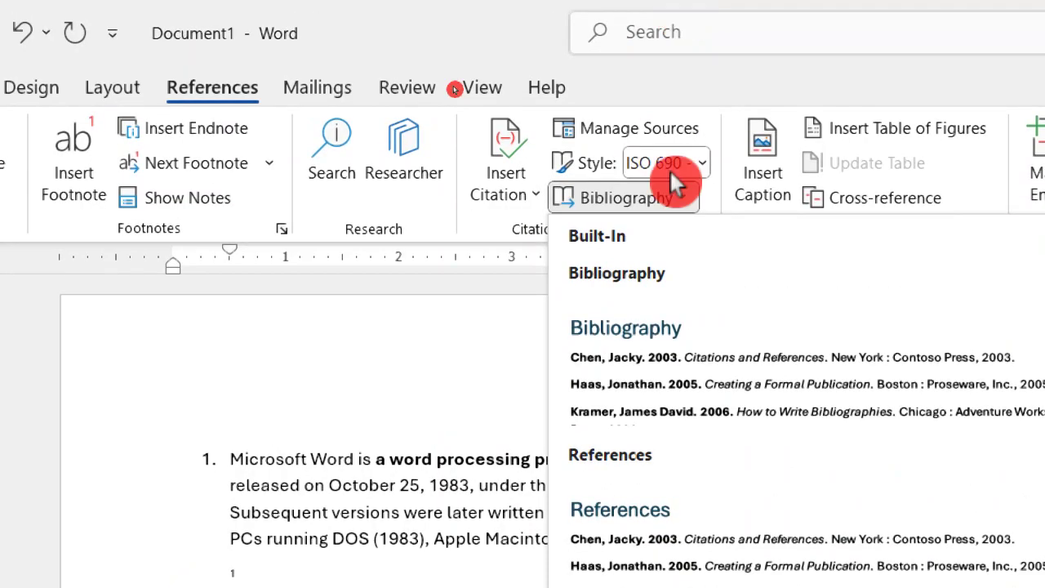
{"action": "left_click", "coordinate": [705, 165]}
{"action": "left_click", "coordinate": [706, 165]}
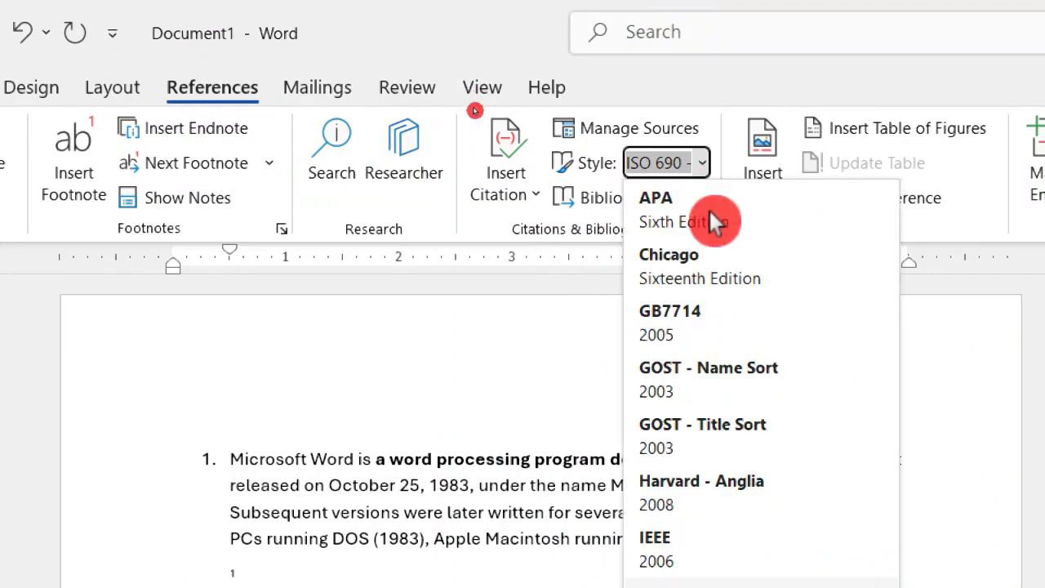
{"action": "left_click", "coordinate": [699, 268]}
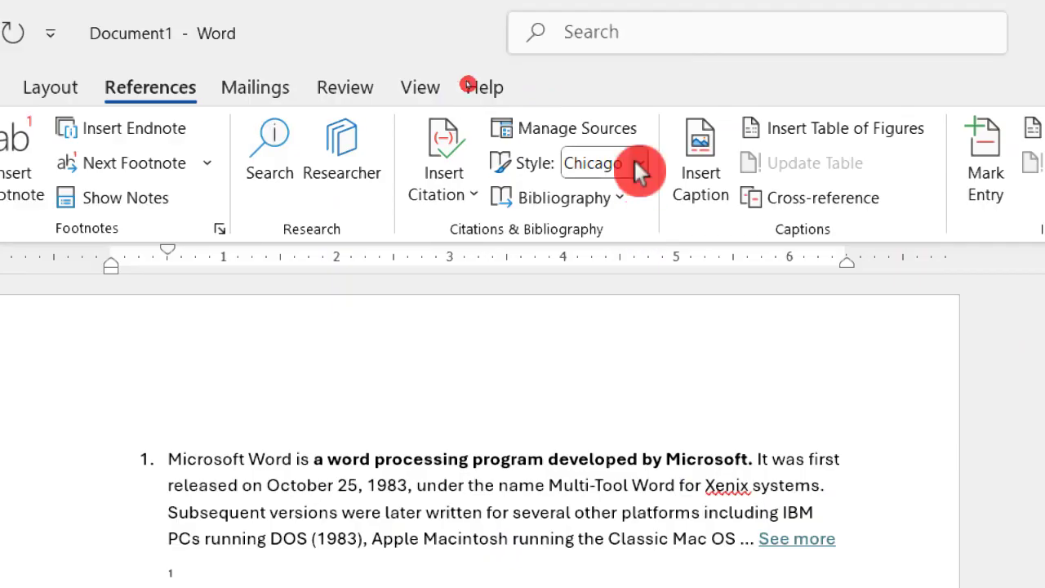
{"action": "left_click", "coordinate": [341, 164]}
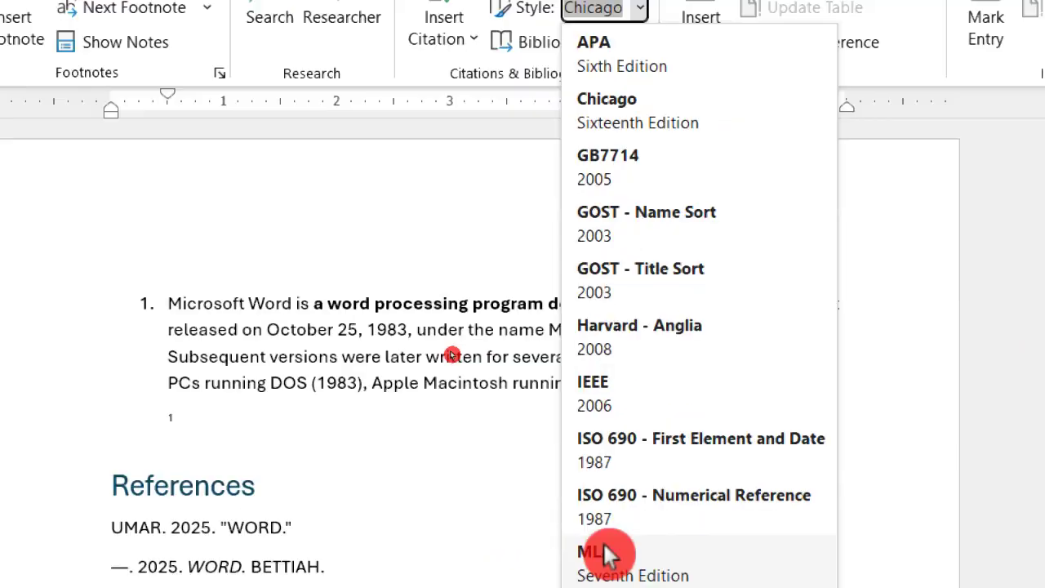
{"action": "left_click", "coordinate": [725, 440]}
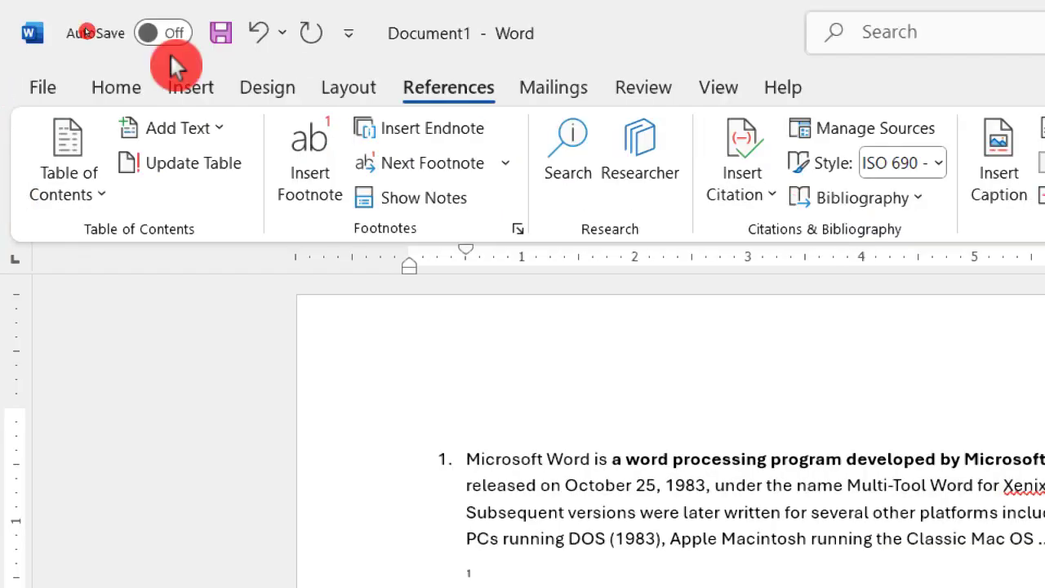
- Apply red font color to the References heading and both entries beneath it
{"action": "left_click", "coordinate": [132, 96]}
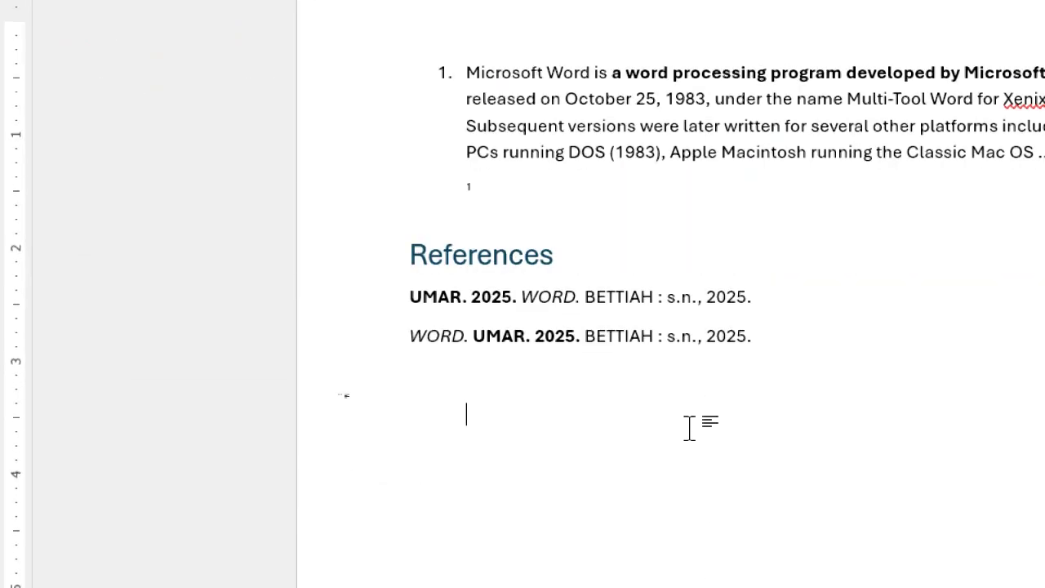
{"action": "left_click", "coordinate": [405, 278]}
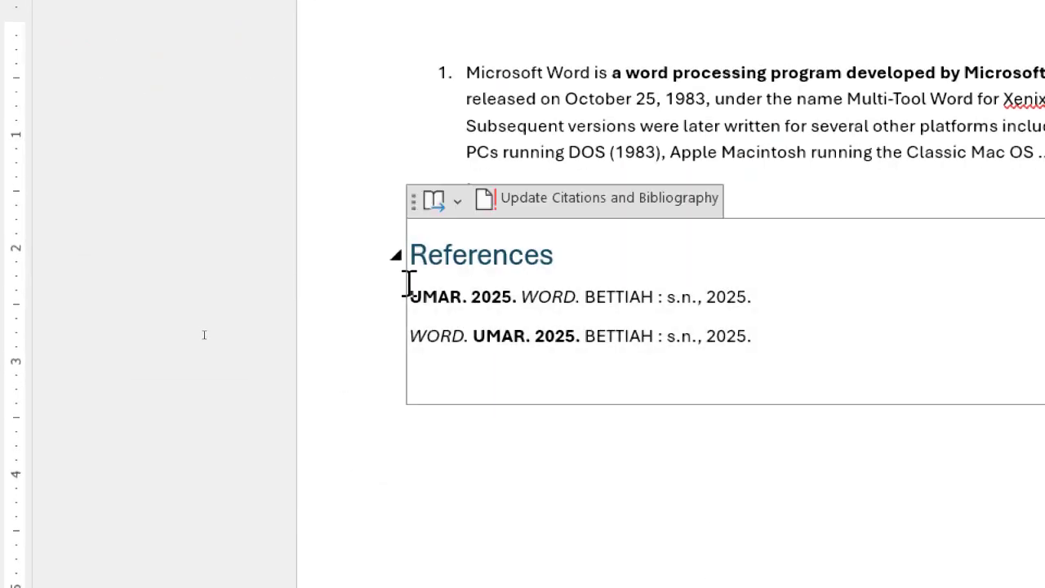
{"action": "key", "text": "ctrl+a"}
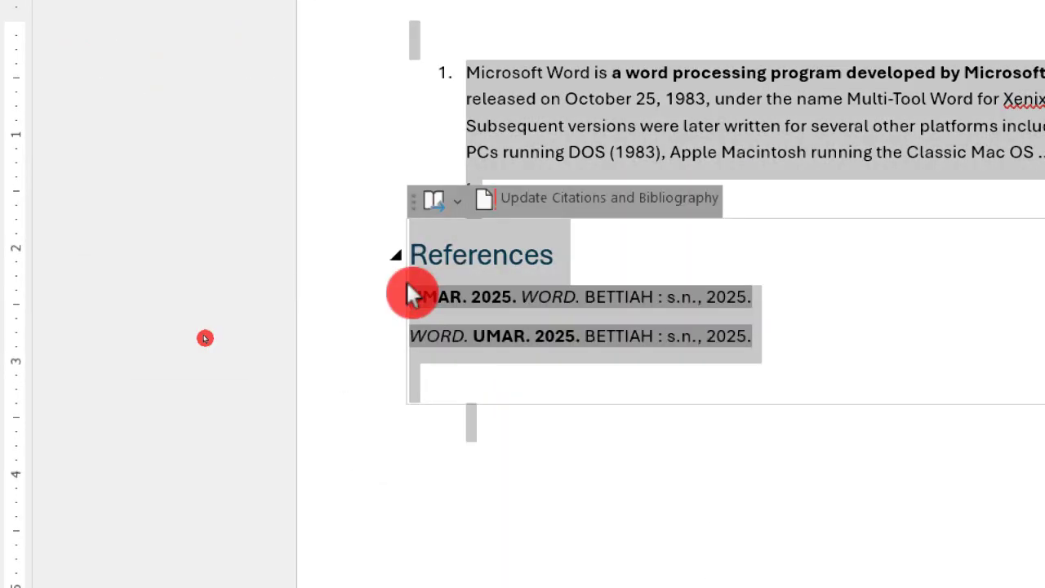
{"action": "left_click", "coordinate": [986, 290]}
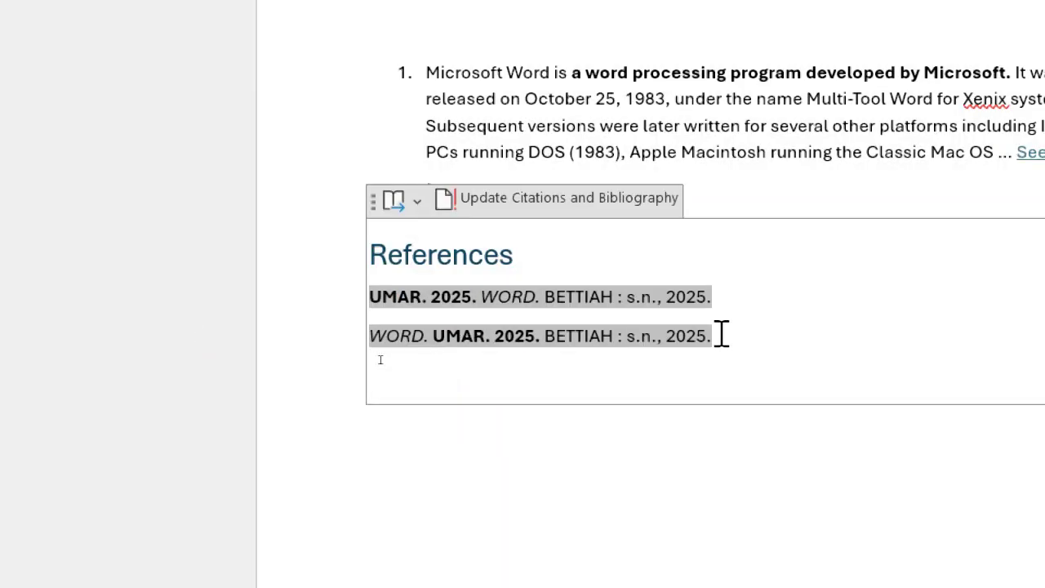
{"action": "left_click", "coordinate": [651, 448]}
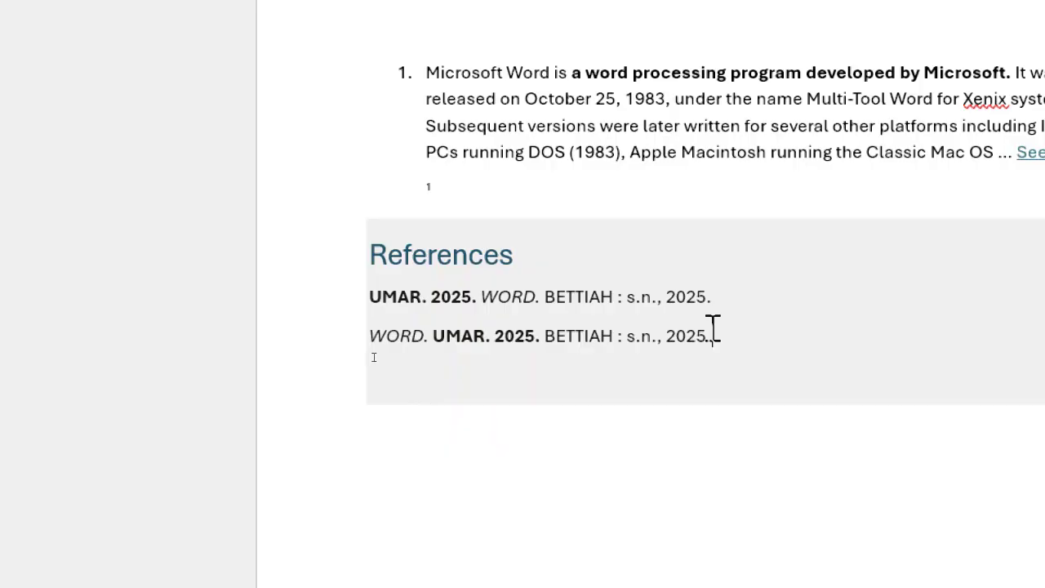
{"action": "left_click_drag", "start_coordinate": [713, 331], "coordinate": [381, 275]}
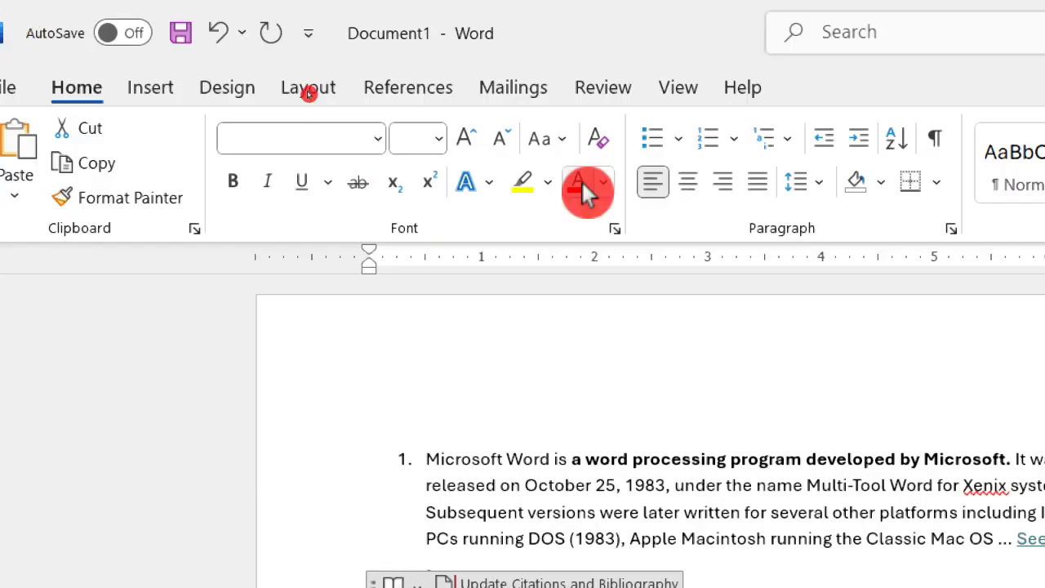
{"action": "left_click", "coordinate": [578, 186]}
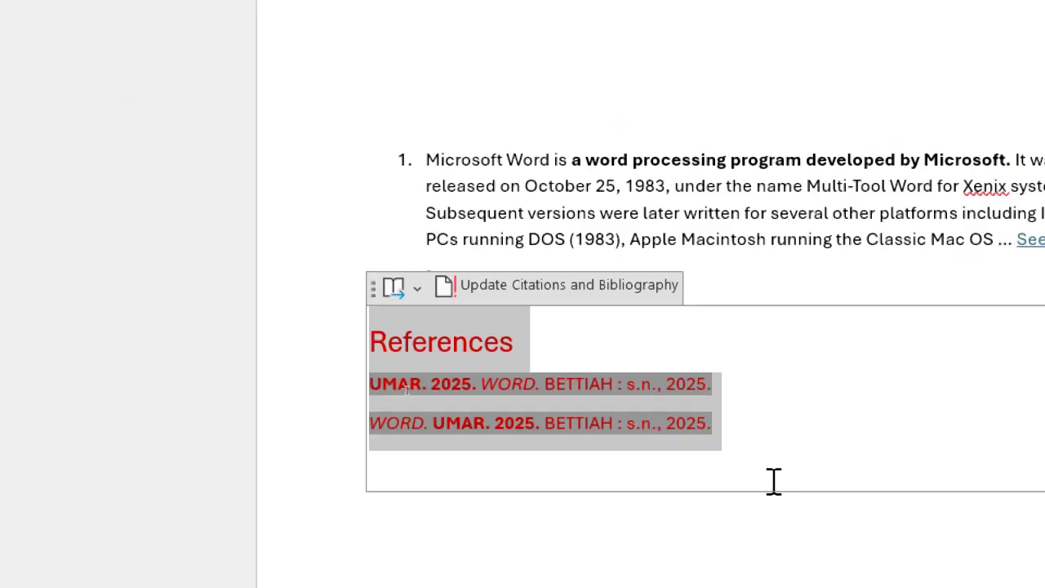
{"action": "left_click", "coordinate": [772, 481]}
{"action": "left_click", "coordinate": [765, 562]}
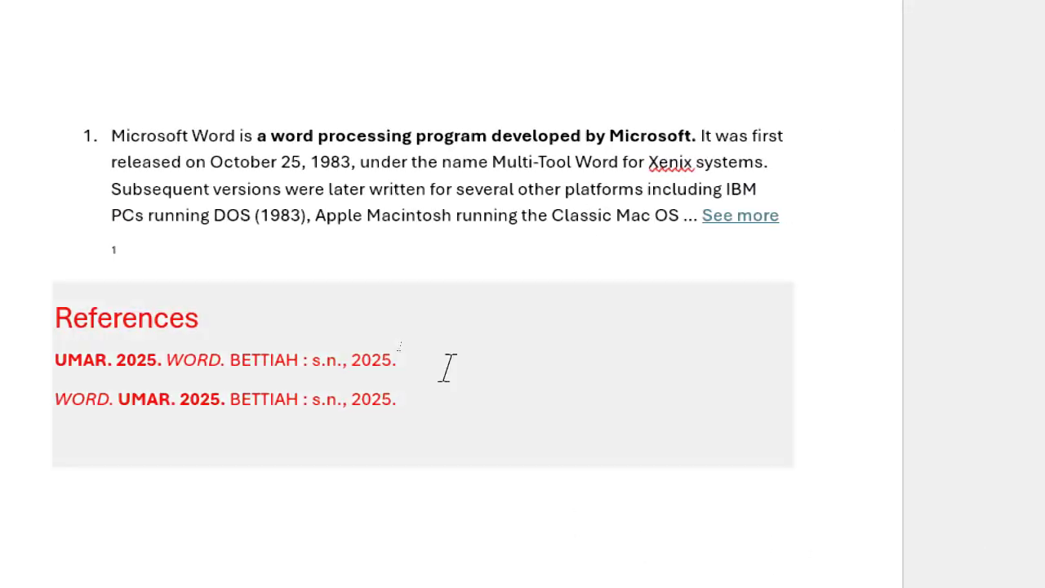
- Delete the text of the second entry in the References list and place the insertion point below the list
{"action": "triple_click", "coordinate": [410, 399]}
{"action": "key", "text": "End"}
{"action": "key", "text": "BackSpace"}
{"action": "key", "text": "BackSpace"}
{"action": "key", "text": "BackSpace"}
{"action": "key", "text": "BackSpace"}
{"action": "key", "text": "BackSpace"}
{"action": "key", "text": "BackSpace"}
{"action": "key", "text": "BackSpace"}
{"action": "key", "text": "BackSpace"}
{"action": "key", "text": "BackSpace"}
{"action": "key", "text": "BackSpace"}
{"action": "key", "text": "BackSpace"}
{"action": "key", "text": "BackSpace"}
{"action": "key", "text": "BackSpace"}
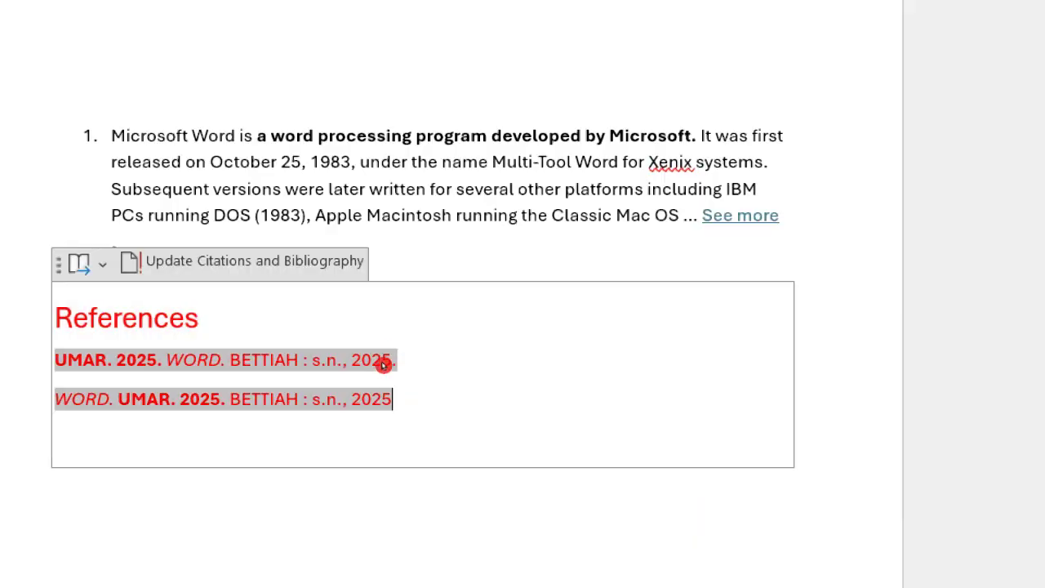
{"action": "key", "text": "BackSpace"}
{"action": "key", "text": "BackSpace"}
{"action": "key", "text": "BackSpace"}
{"action": "key", "text": "BackSpace"}
{"action": "key", "text": "BackSpace"}
{"action": "key", "text": "BackSpace"}
{"action": "key", "text": "BackSpace"}
{"action": "key", "text": "BackSpace"}
{"action": "key", "text": "BackSpace"}
{"action": "key", "text": "BackSpace"}
{"action": "key", "text": "BackSpace"}
{"action": "key", "text": "BackSpace"}
{"action": "key", "text": "BackSpace"}
{"action": "key", "text": "BackSpace"}
{"action": "key", "text": "BackSpace"}
{"action": "key", "text": "BackSpace"}
{"action": "key", "text": "BackSpace"}
{"action": "key", "text": "BackSpace"}
{"action": "key", "text": "BackSpace"}
{"action": "key", "text": "BackSpace"}
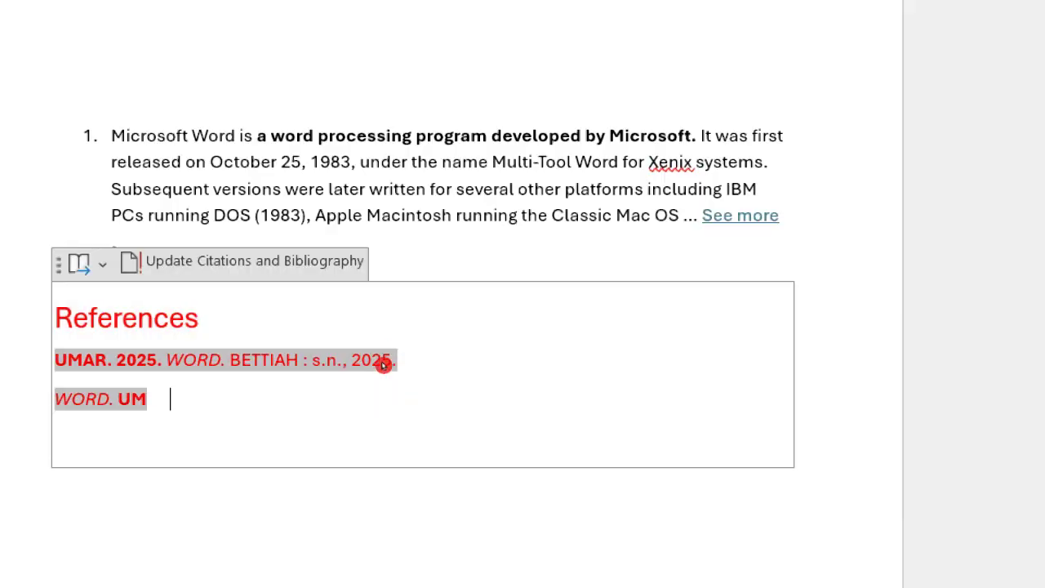
{"action": "left_click", "coordinate": [545, 468]}
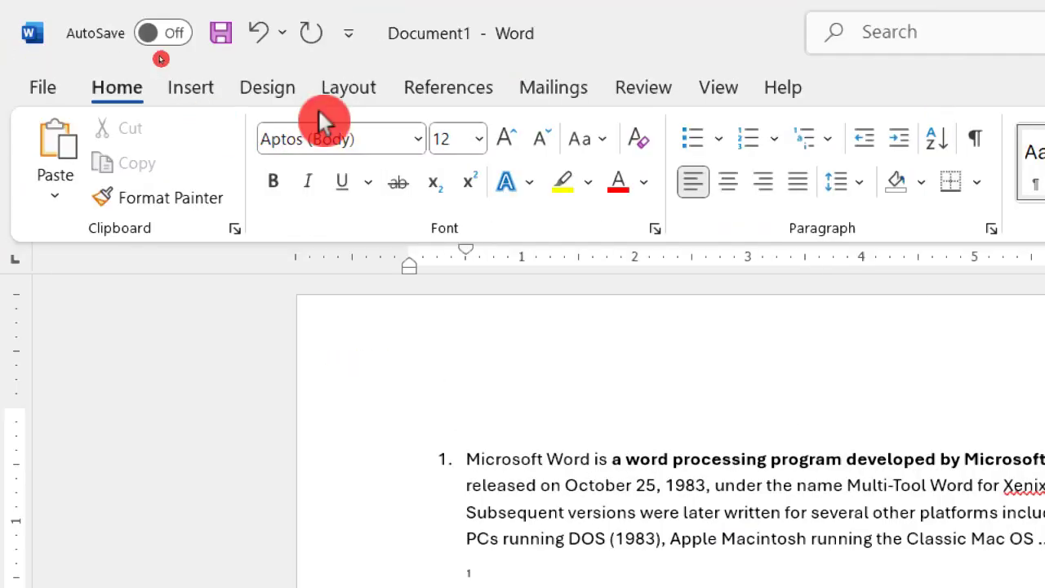
- Open the Source Manager and delete the MS WORD (2025) source and one duplicate WORD (2025) source from the Master List
{"action": "left_click", "coordinate": [452, 95]}
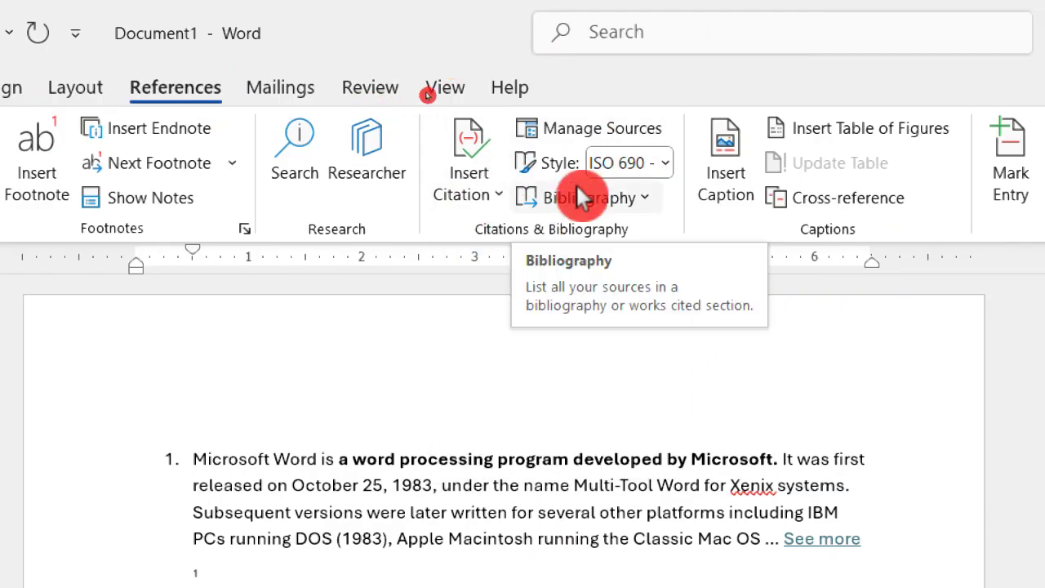
{"action": "left_click", "coordinate": [626, 135]}
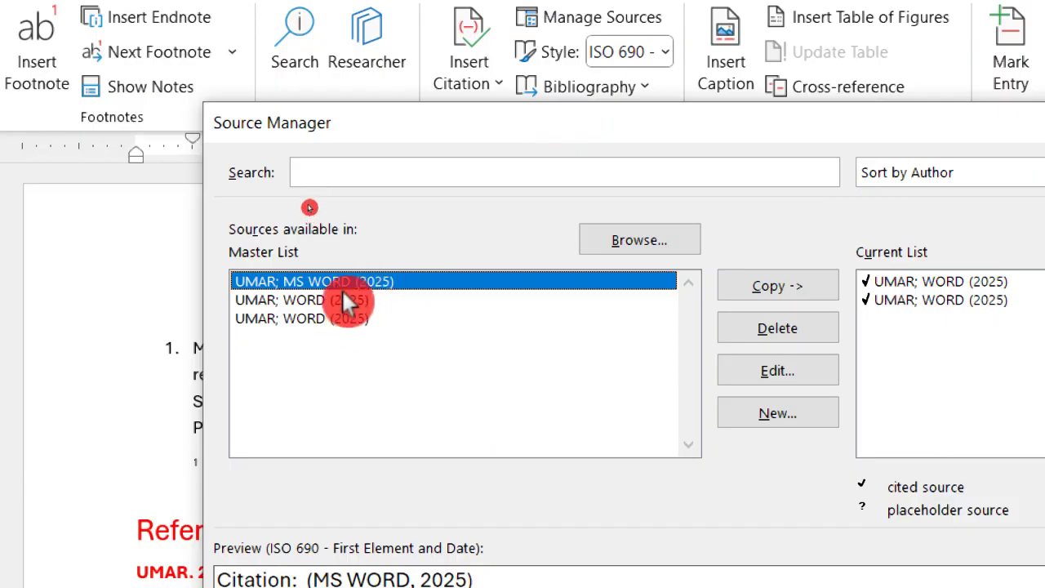
{"action": "left_click", "coordinate": [817, 325]}
{"action": "left_click", "coordinate": [818, 323]}
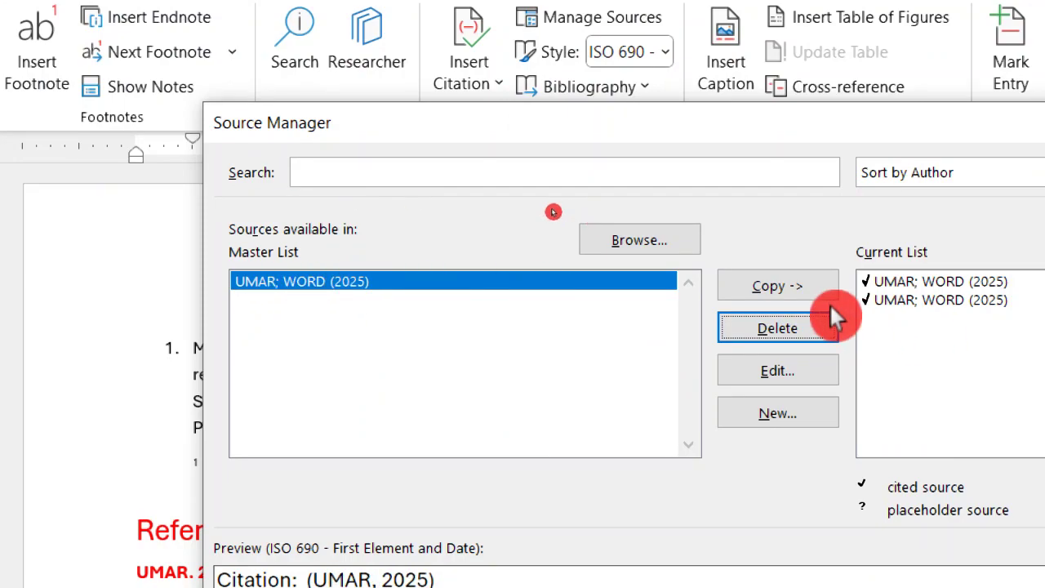
- Replace the author name of the remaining Master List source and apply the change to both the master list and the current document
{"action": "left_click", "coordinate": [796, 369]}
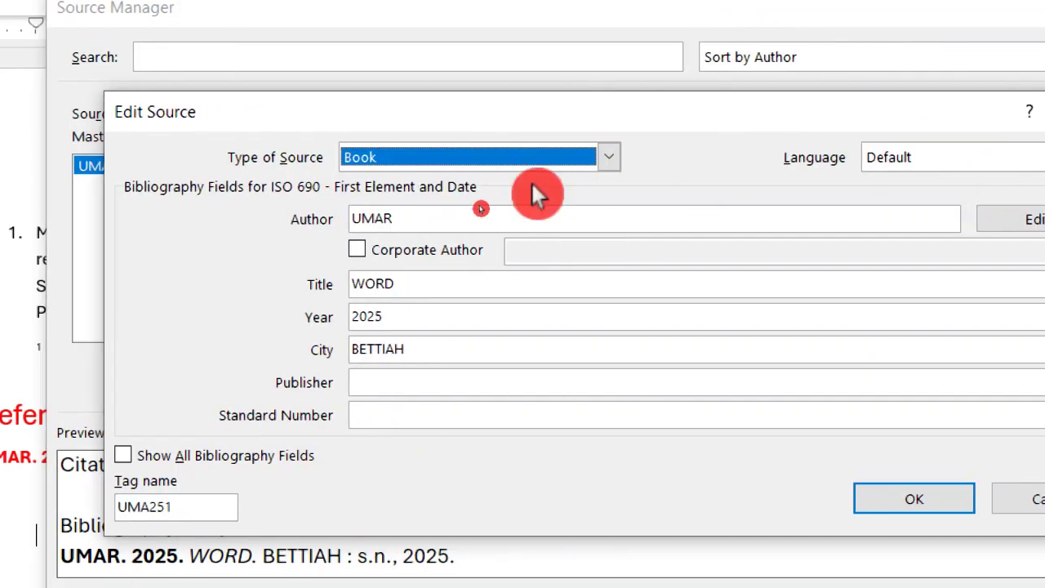
{"action": "left_click", "coordinate": [640, 220]}
{"action": "key", "text": "BackSpace"}
{"action": "key", "text": "BackSpace"}
{"action": "key", "text": "BackSpace"}
{"action": "key", "text": "BackSpace"}
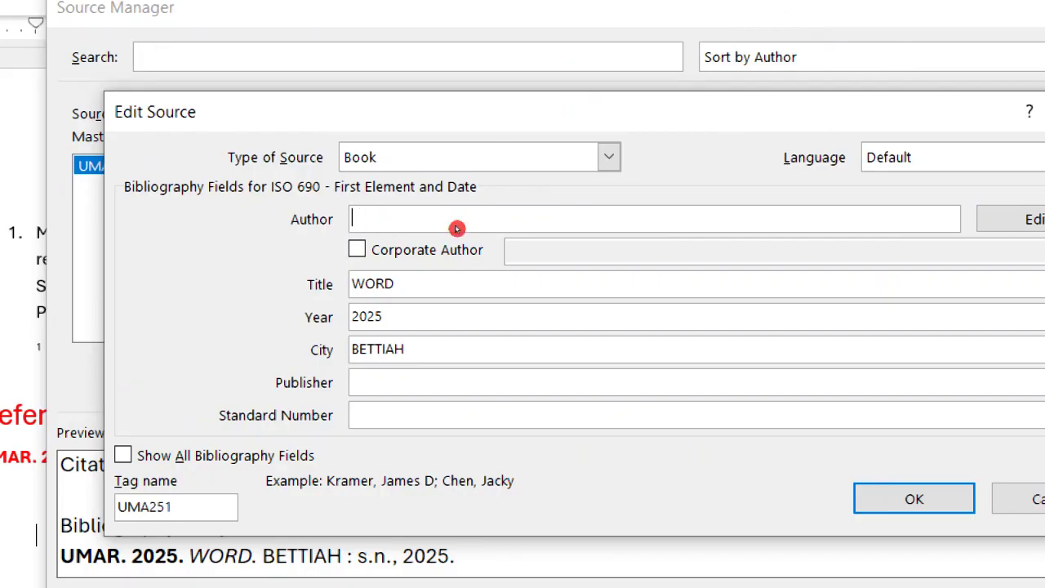
{"action": "type", "text": "VIVEK"}
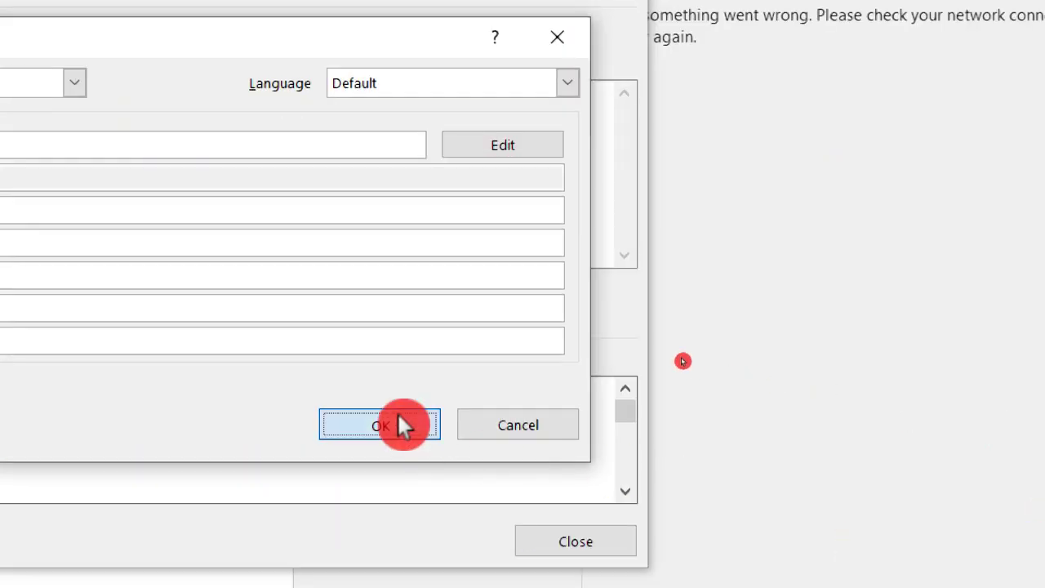
{"action": "left_click", "coordinate": [398, 415]}
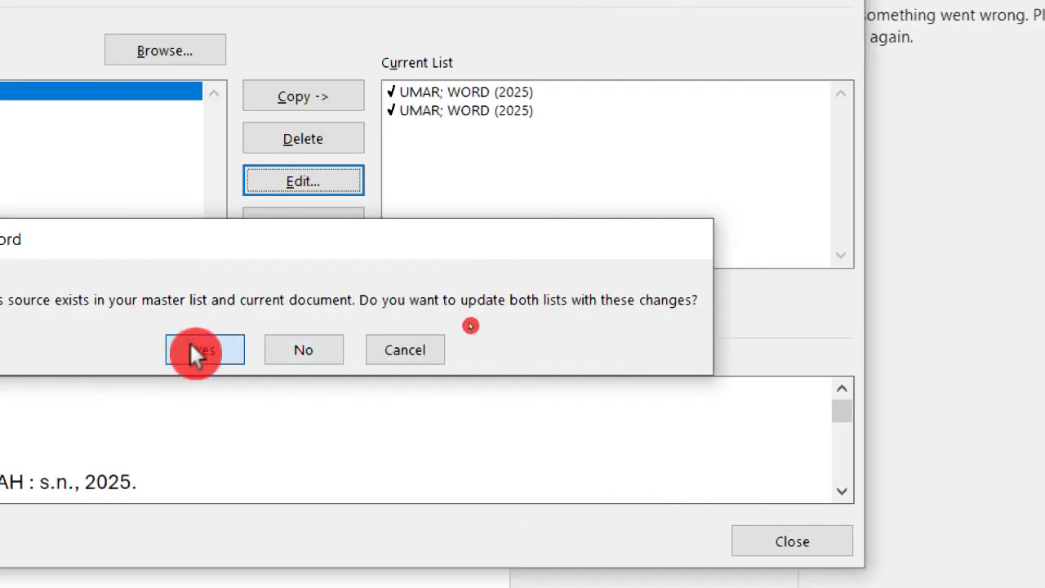
{"action": "left_click", "coordinate": [202, 349]}
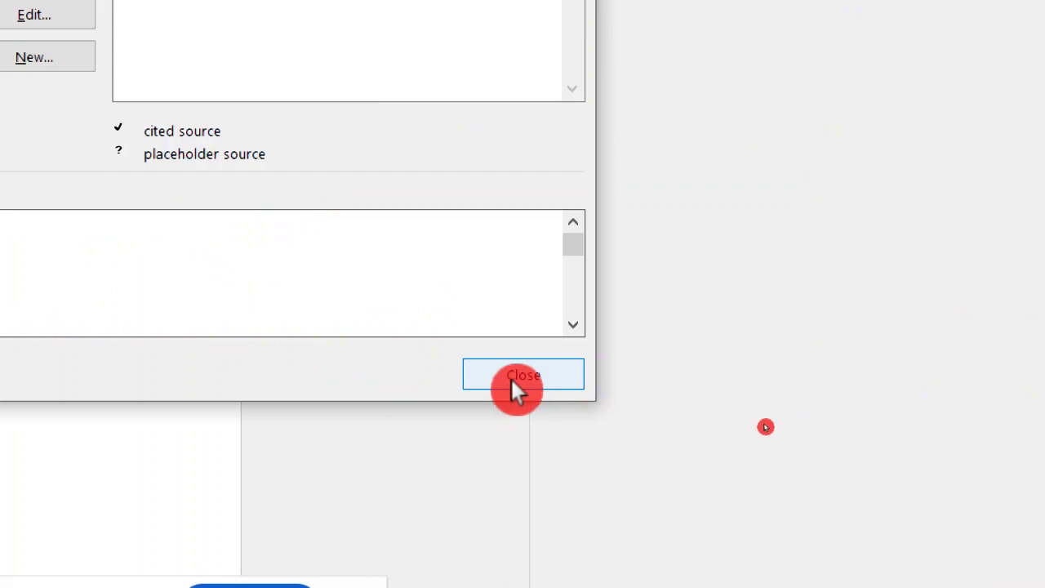
- Close the Source Manager and try to insert the built-in References bibliography below the existing References list
{"action": "left_click", "coordinate": [515, 376]}
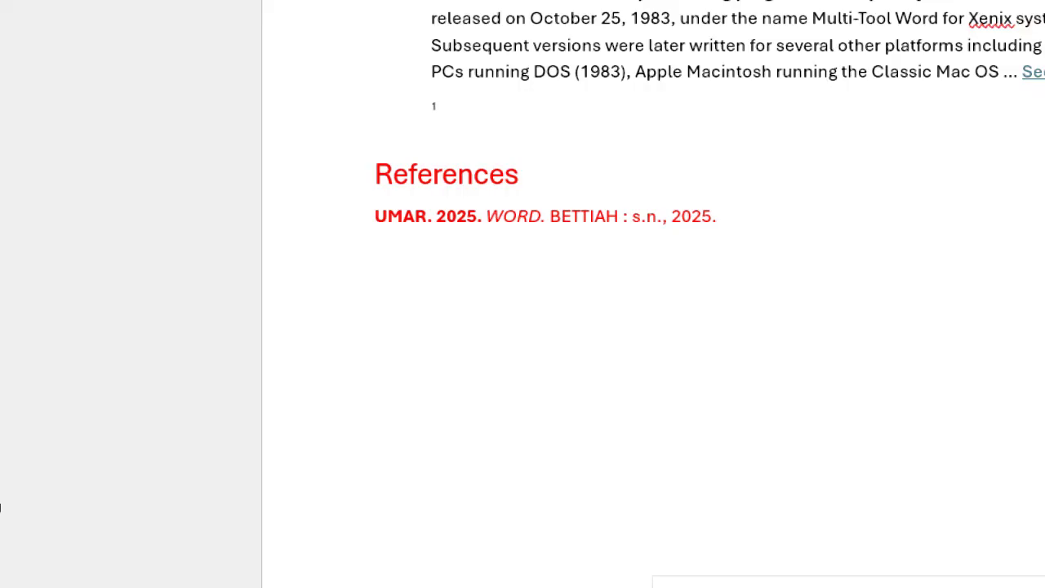
{"action": "left_click", "coordinate": [574, 262]}
{"action": "left_click", "coordinate": [589, 379]}
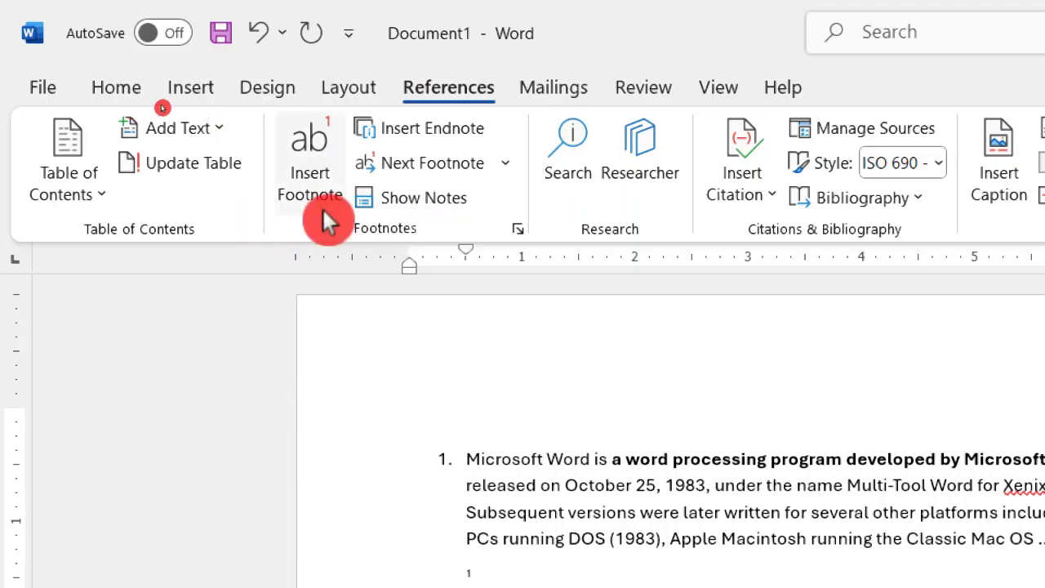
{"action": "left_click", "coordinate": [913, 199]}
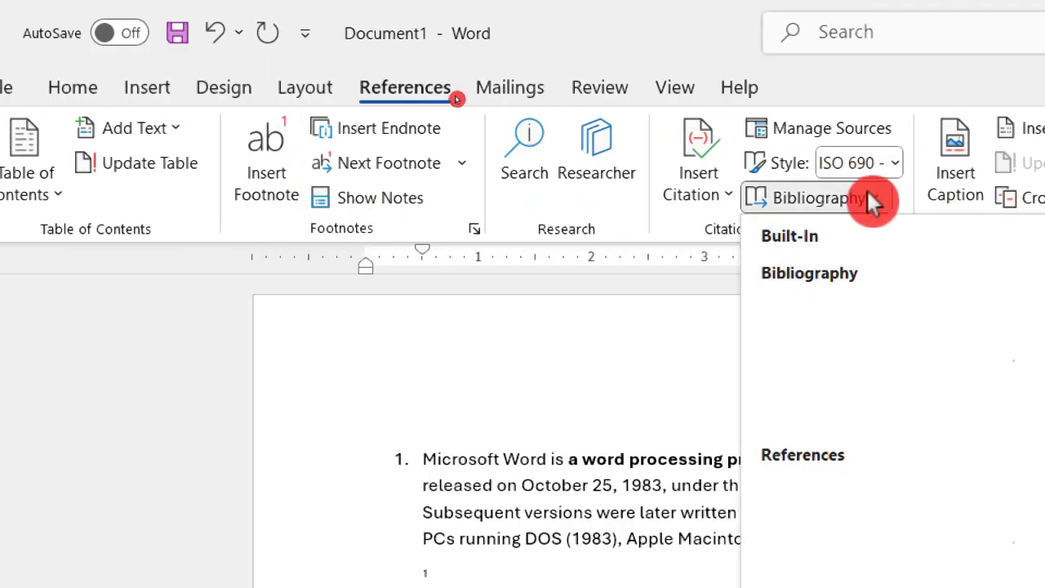
{"action": "left_click", "coordinate": [847, 503]}
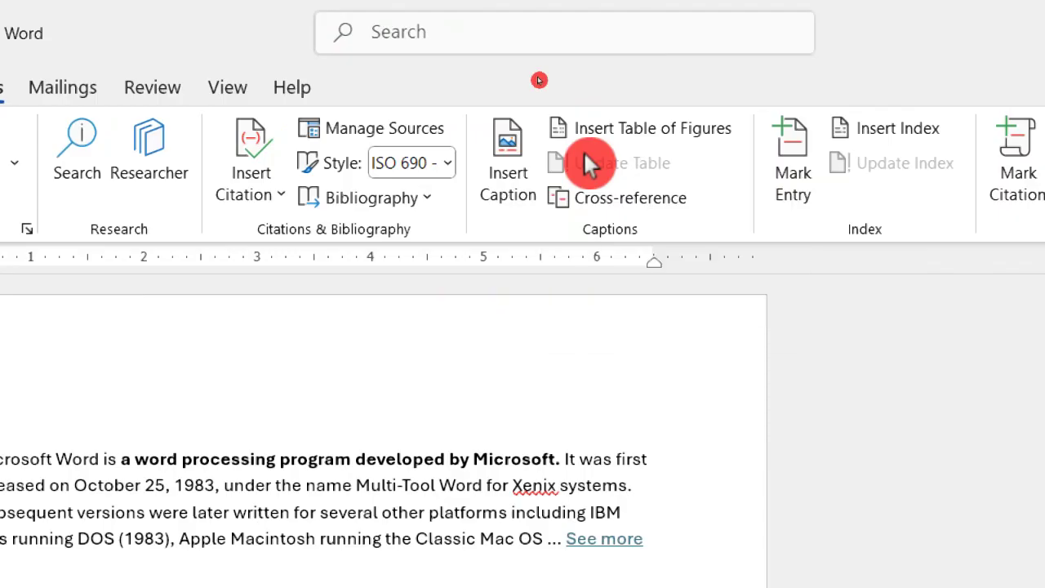
{"action": "key", "text": "Down"}
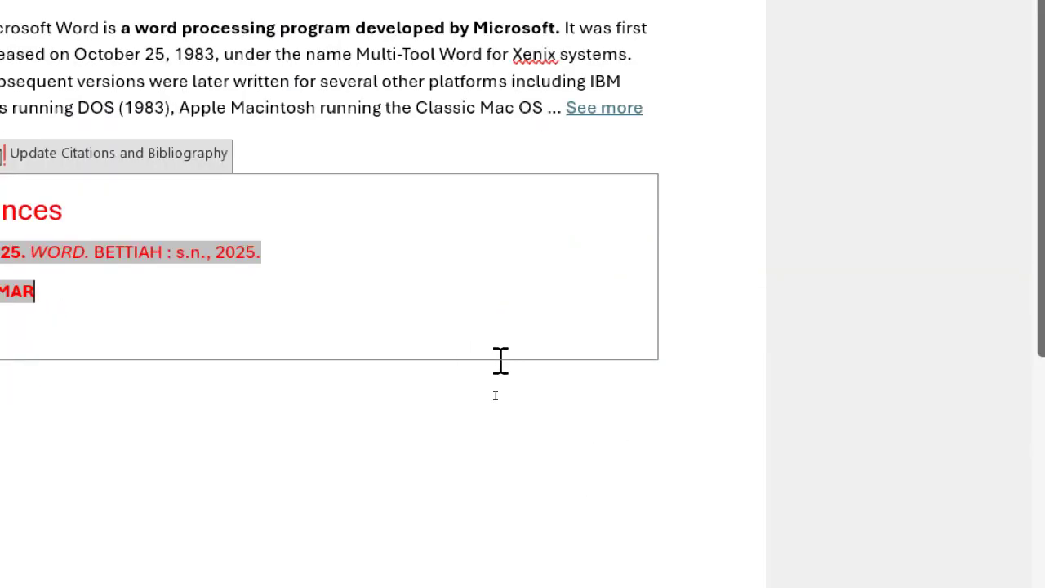
- Generate sample paragraphs in a new blank document with the formula =RAND()
{"action": "mouse_move", "coordinate": [301, 580]}
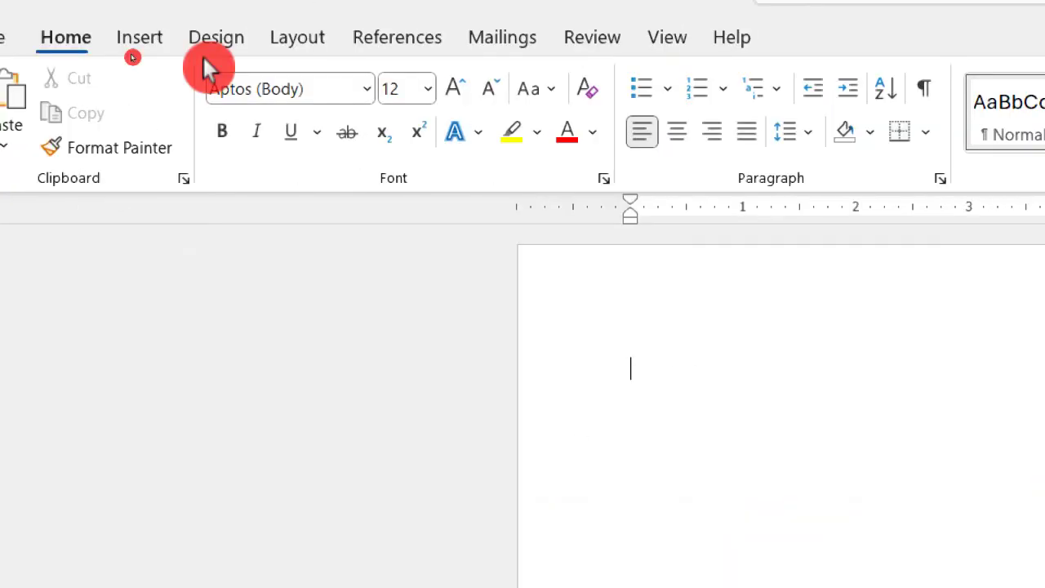
{"action": "left_click", "coordinate": [394, 41]}
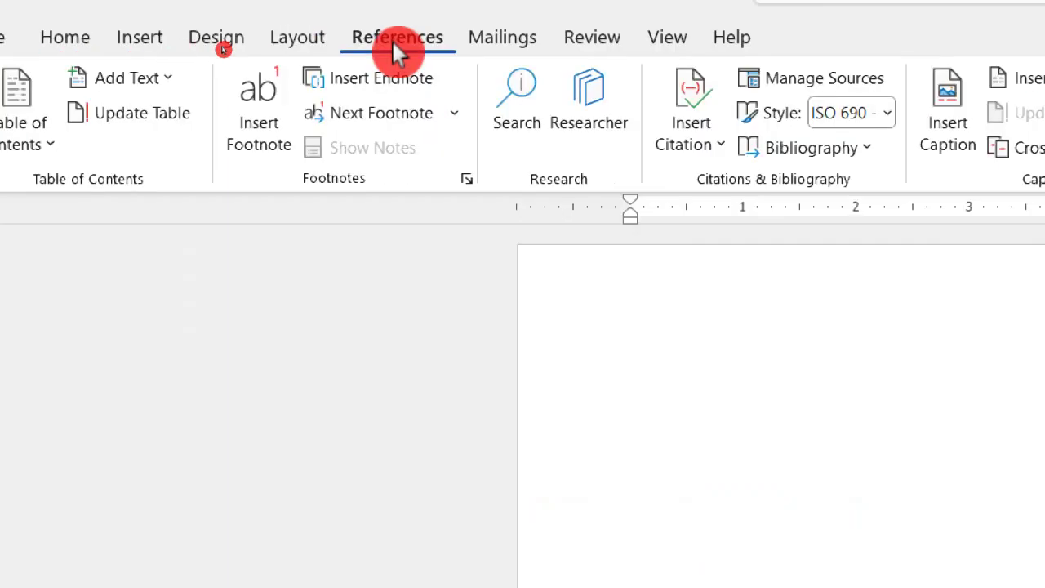
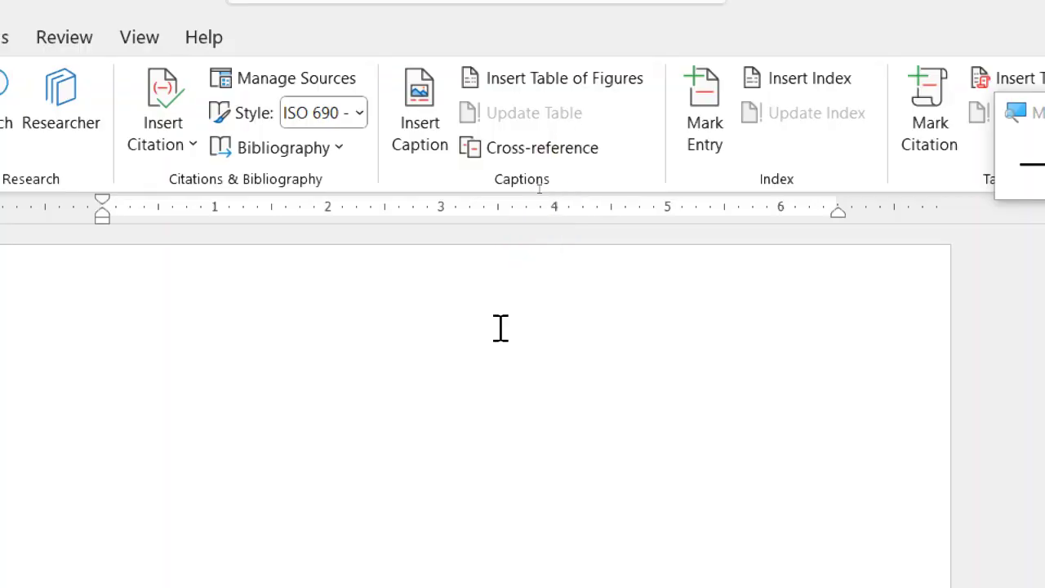
{"action": "type", "text": "=RAND"}
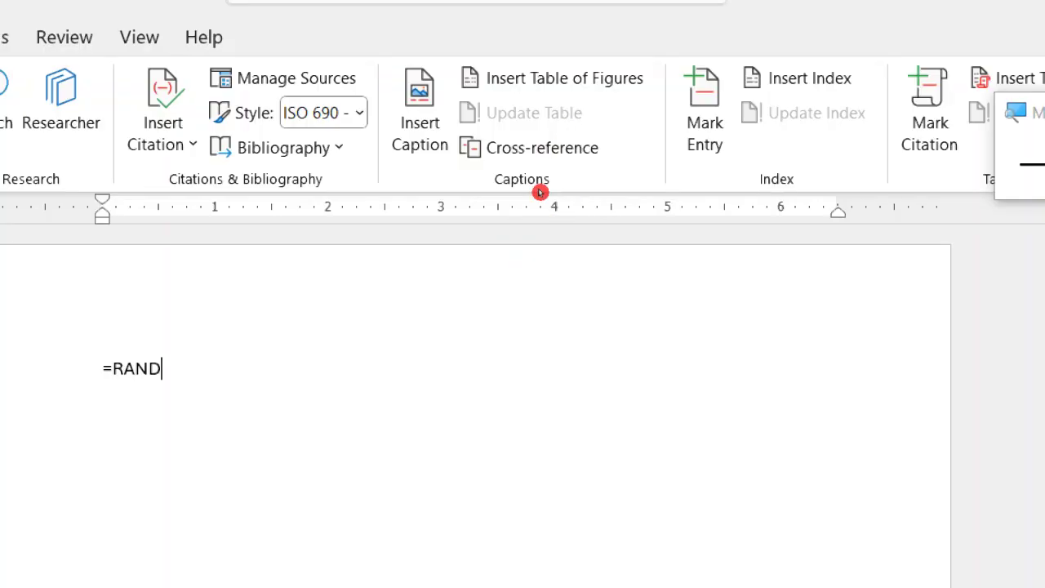
{"action": "type", "text": "()"}
{"action": "key", "text": "Return"}
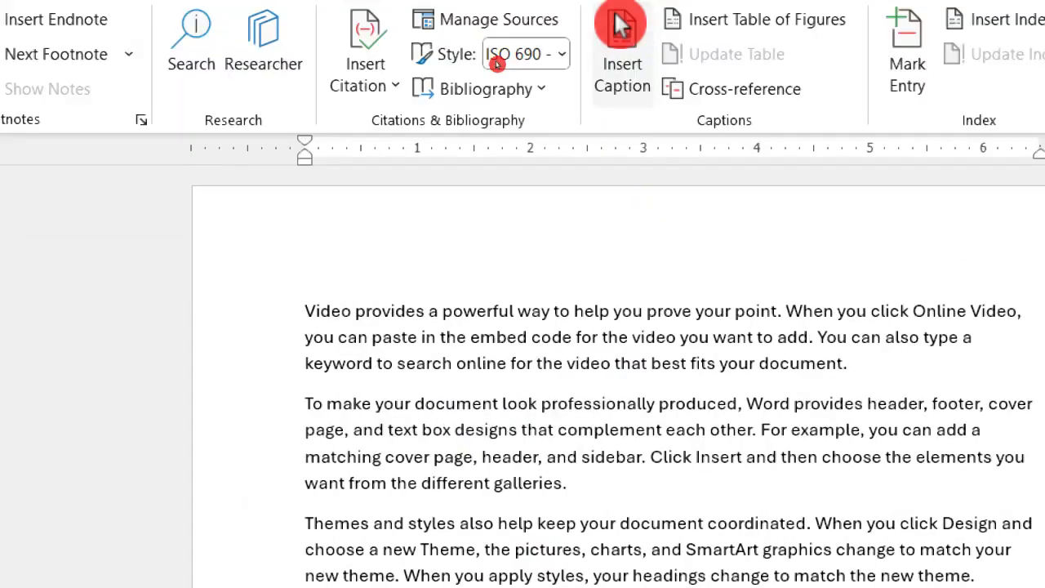
- Place the insertion point in the sample text and open the Insert Picture dialog for pictures from this device
{"action": "left_click", "coordinate": [862, 365]}
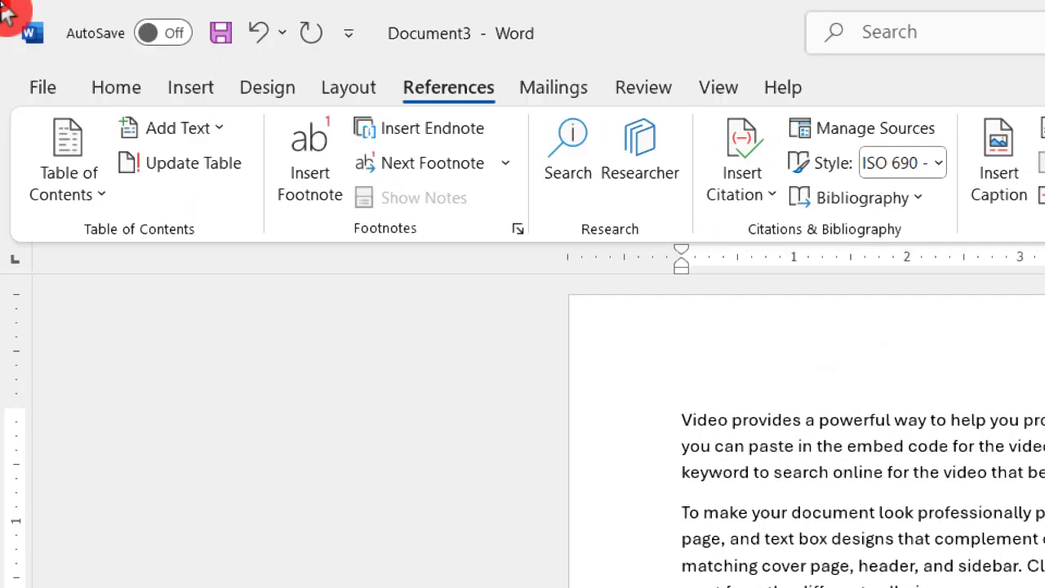
{"action": "left_click", "coordinate": [188, 87]}
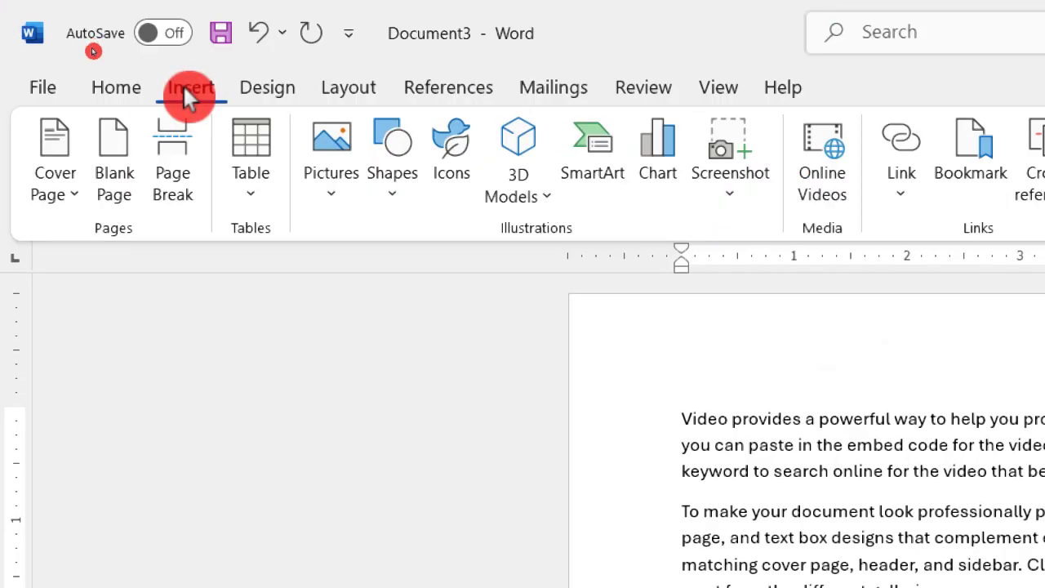
{"action": "left_click", "coordinate": [325, 197]}
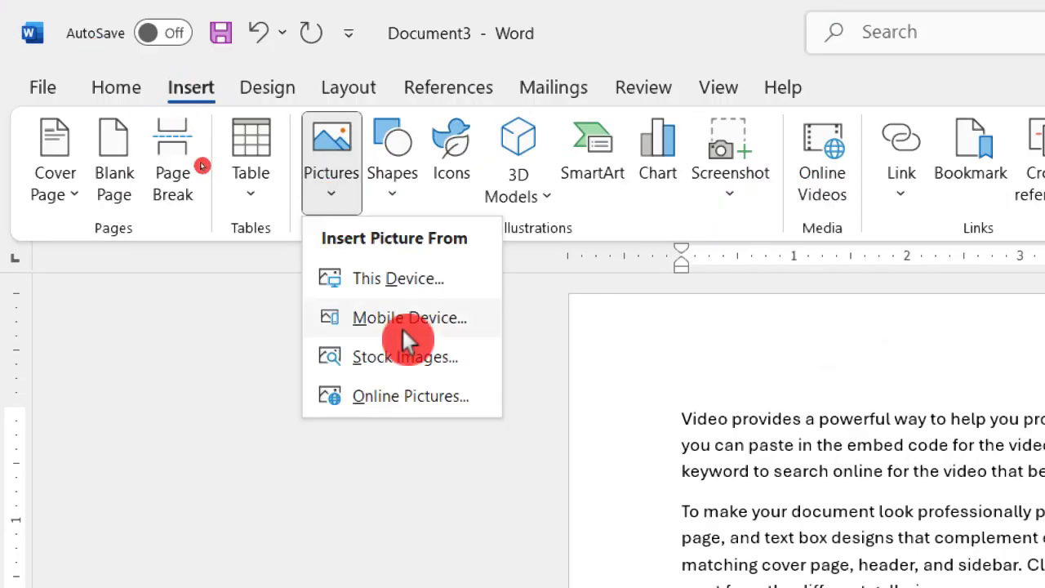
{"action": "left_click", "coordinate": [389, 279]}
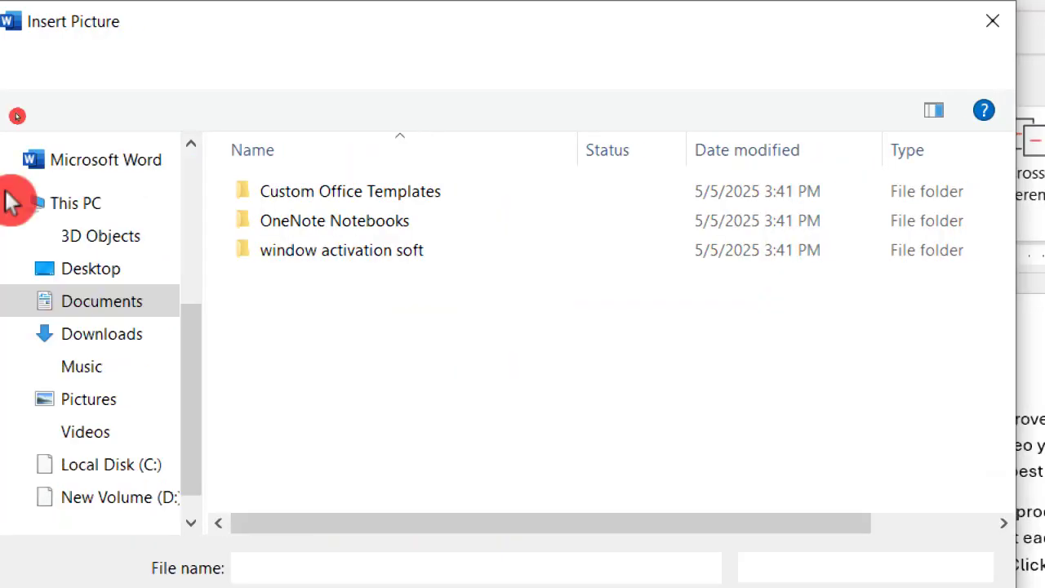
{"action": "scroll", "coordinate": [138, 496], "scroll_direction": "down", "scroll_amount": 1}
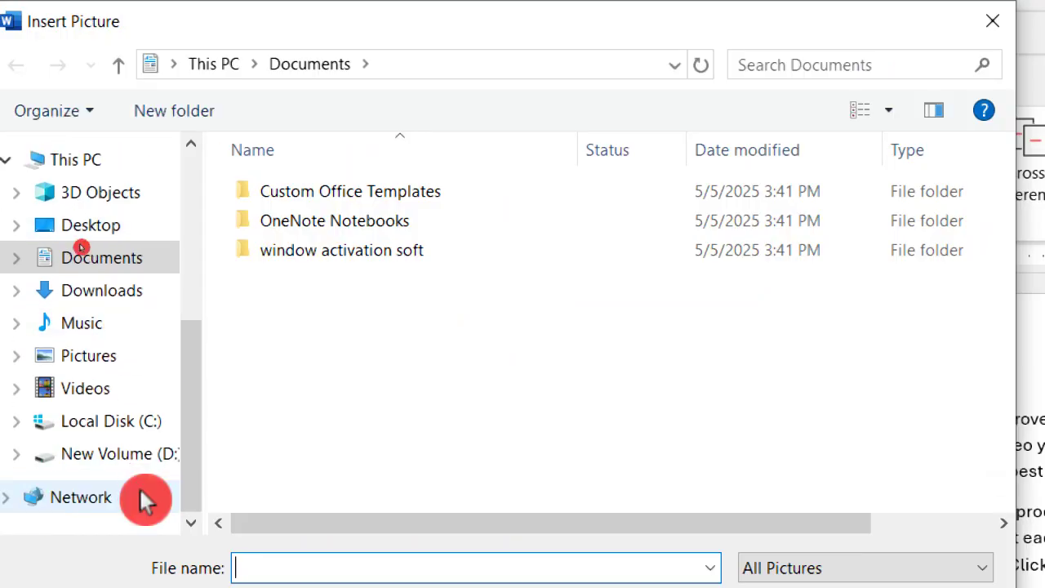
{"action": "left_click", "coordinate": [133, 458]}
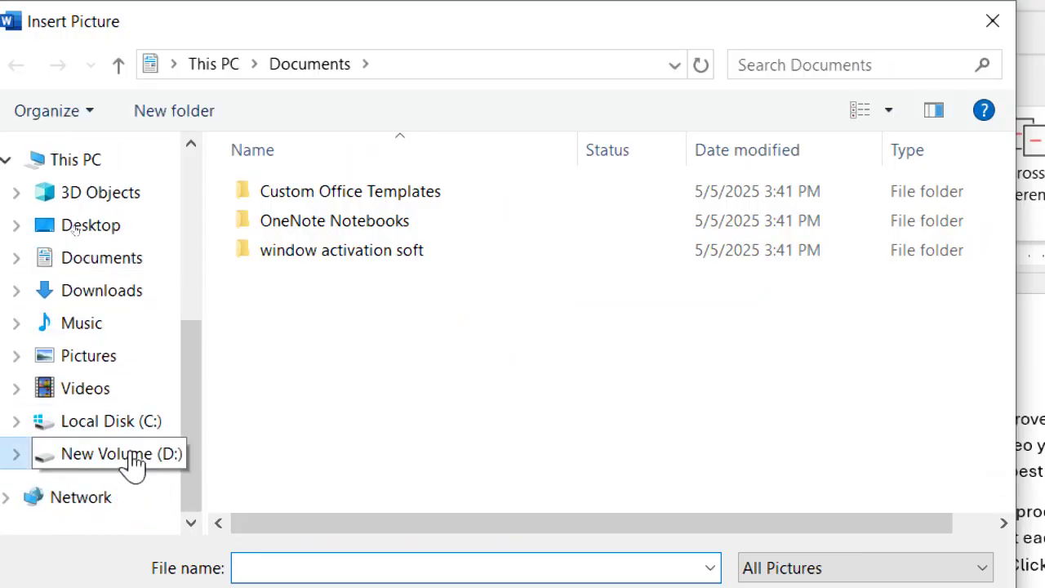
{"action": "left_click", "coordinate": [364, 222]}
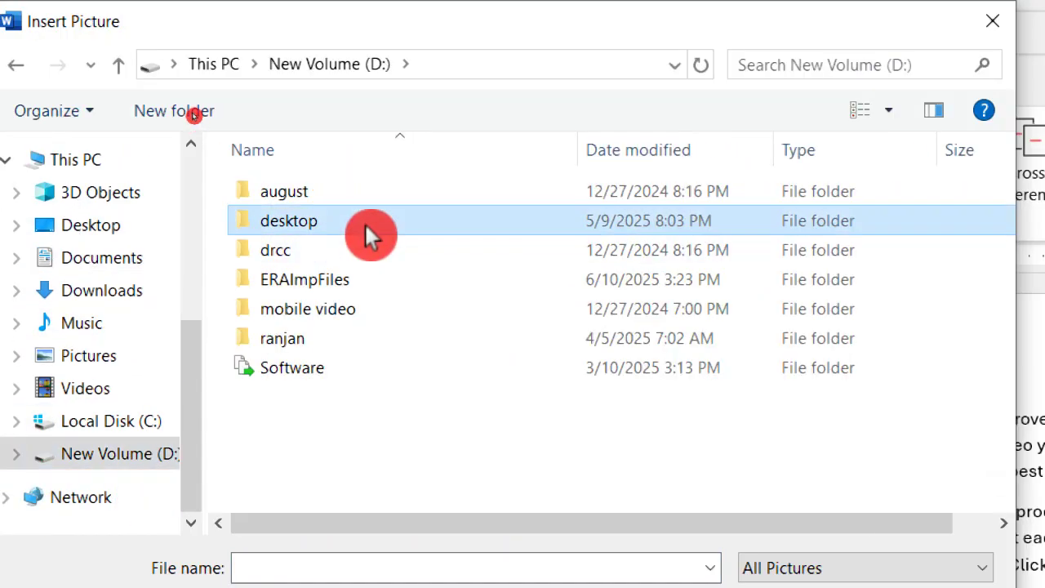
{"action": "left_click", "coordinate": [365, 222]}
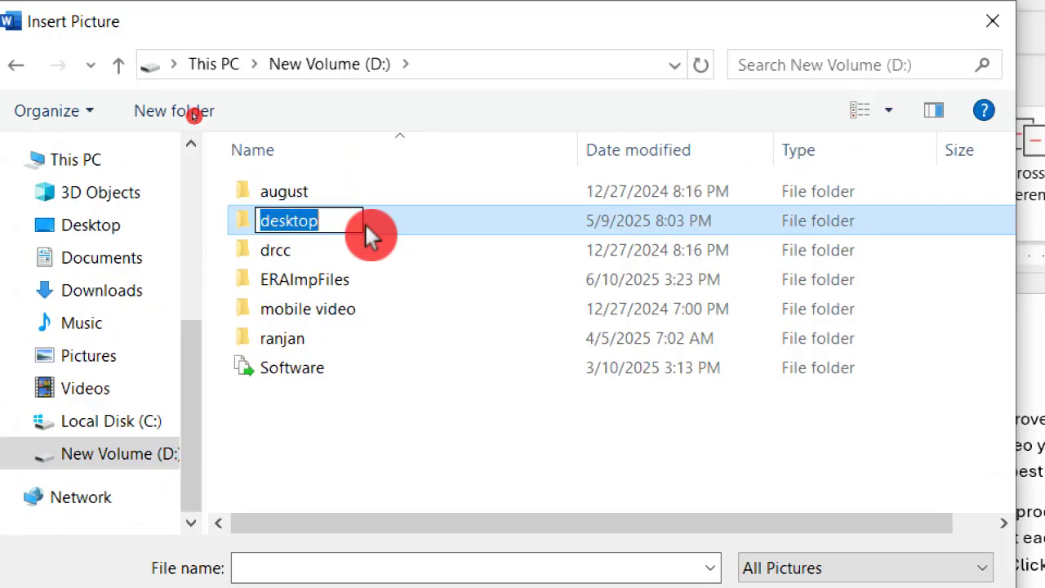
{"action": "double_click", "coordinate": [406, 222]}
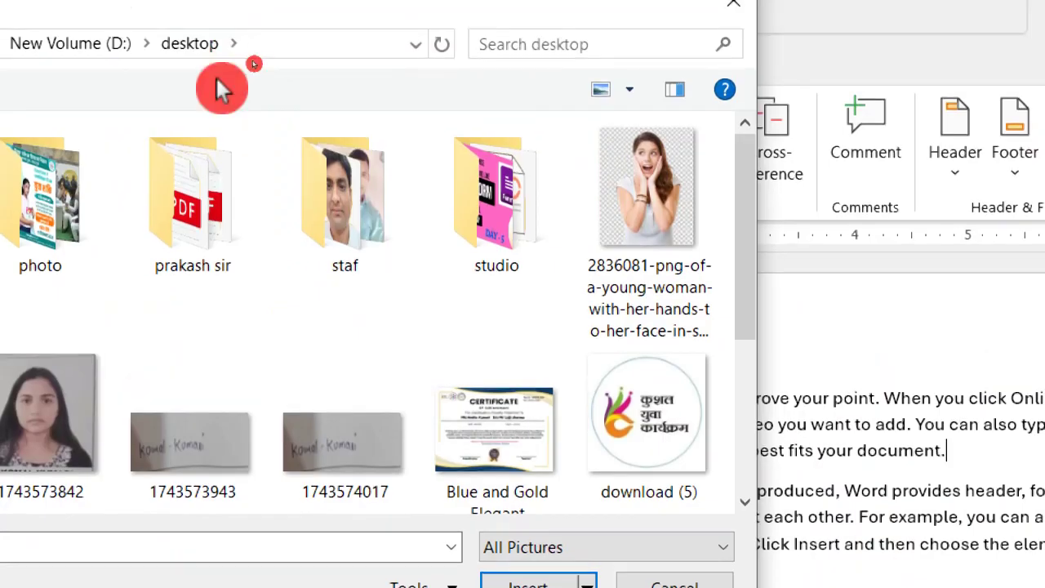
{"action": "double_click", "coordinate": [22, 237]}
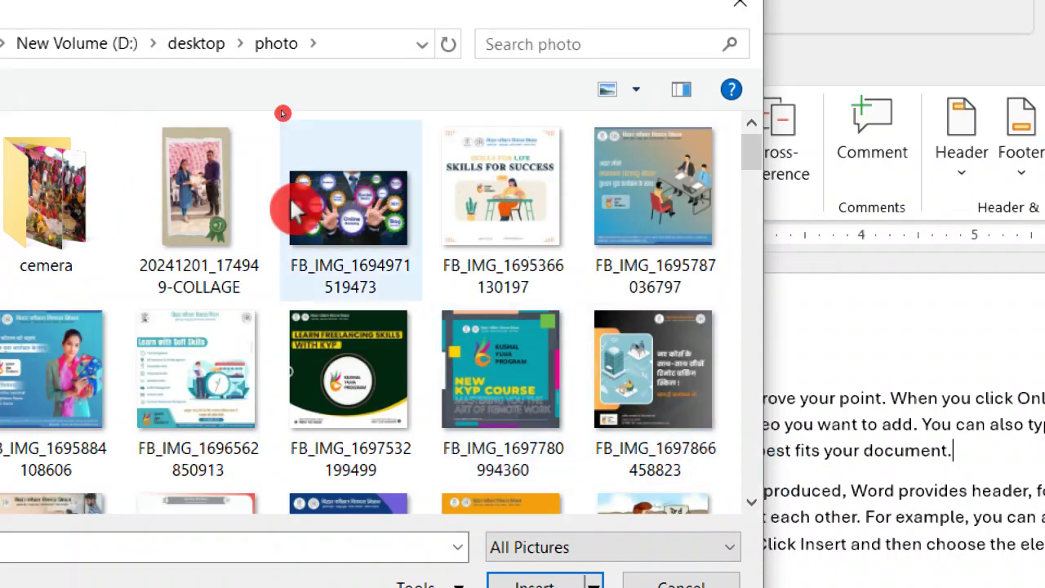
{"action": "double_click", "coordinate": [337, 200]}
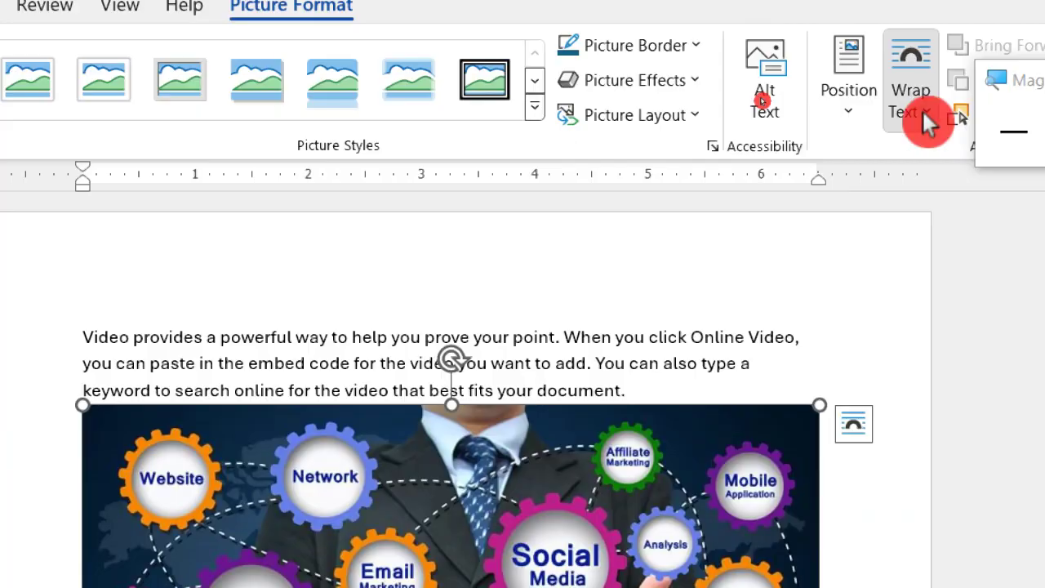
- Set the picture's text wrapping to Square and shrink it past its opposite edge so it is mirrored horizontally
{"action": "left_click", "coordinate": [960, 109]}
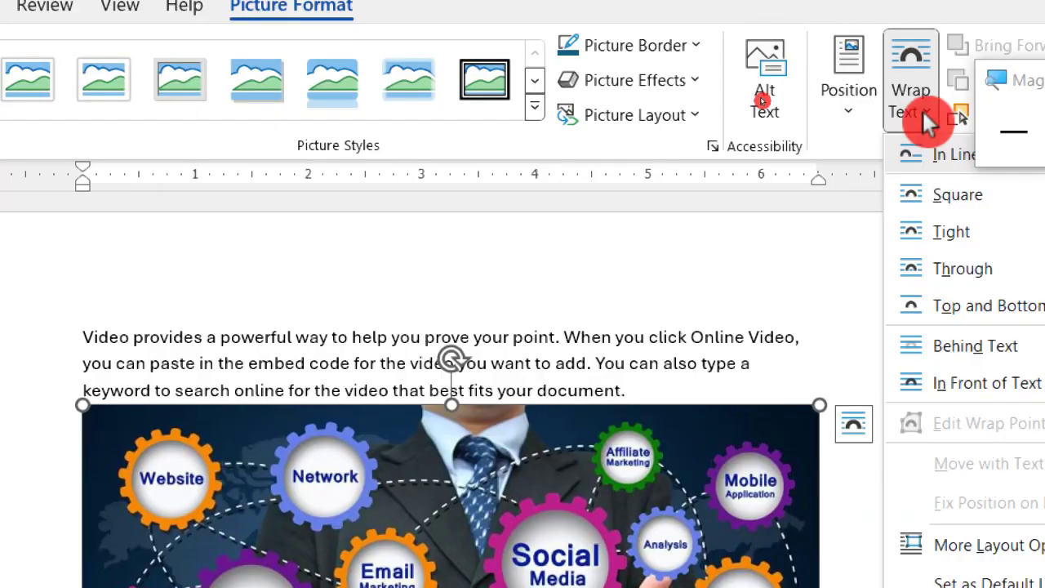
{"action": "left_click", "coordinate": [941, 200]}
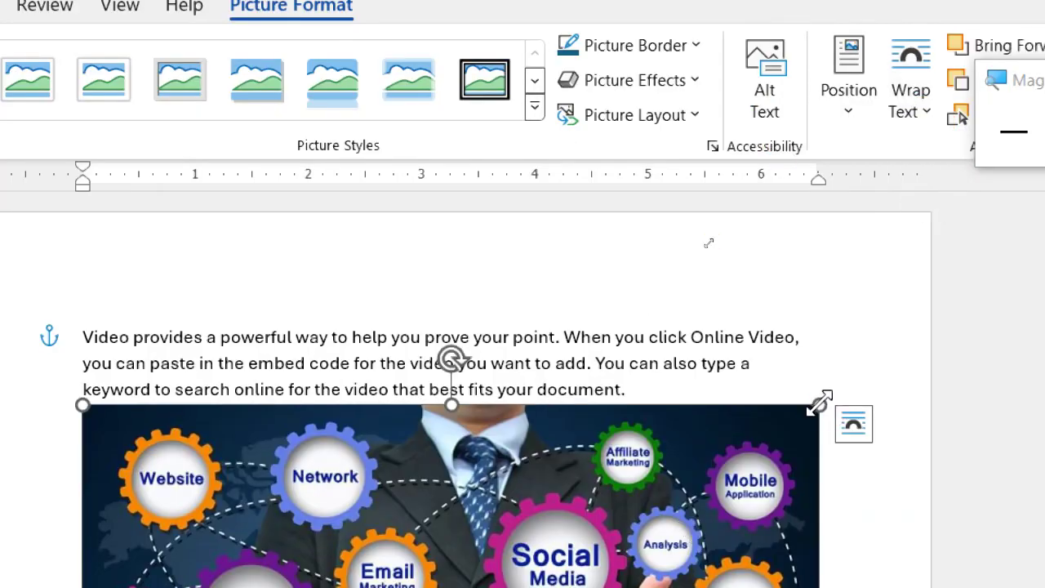
{"action": "left_click_drag", "start_coordinate": [819, 403], "coordinate": [0, 577]}
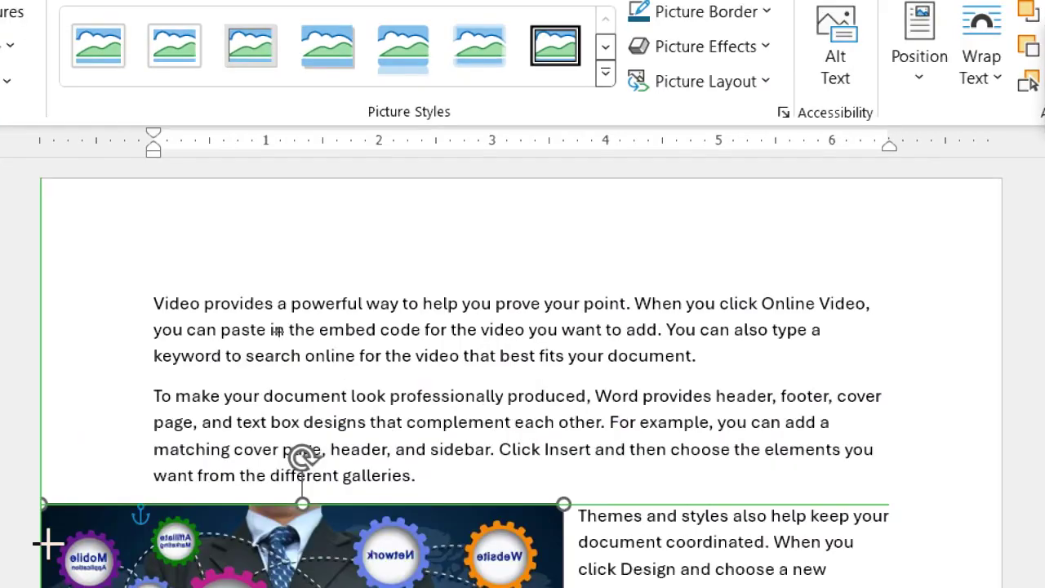
{"action": "left_click_drag", "start_coordinate": [48, 543], "coordinate": [40, 547]}
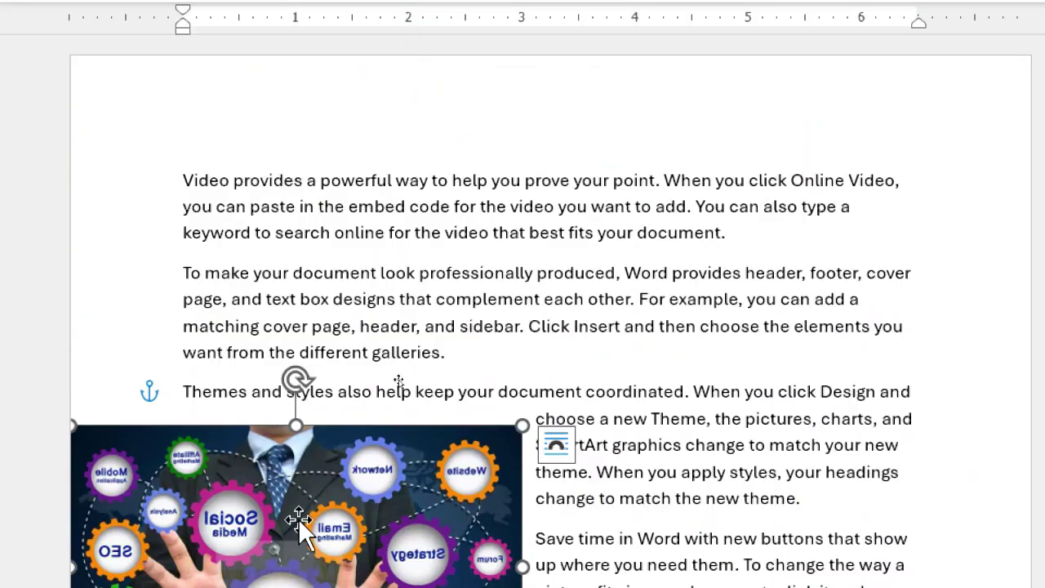
- Shrink the picture to about 2.6 inches wide and align it with the left margin under the second paragraph's first line
{"action": "left_click_drag", "start_coordinate": [298, 518], "coordinate": [363, 293]}
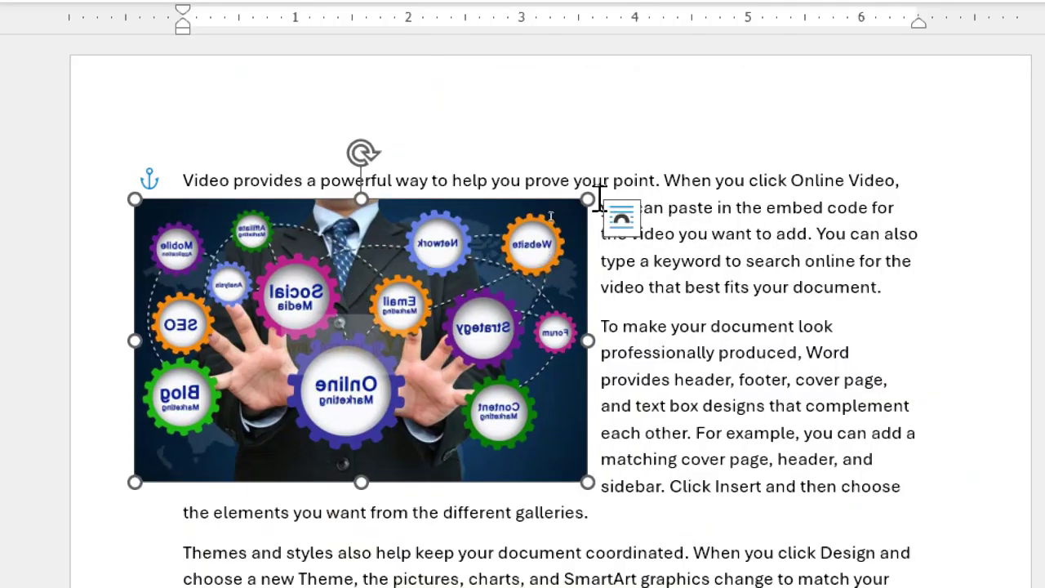
{"action": "left_click_drag", "start_coordinate": [588, 199], "coordinate": [430, 296]}
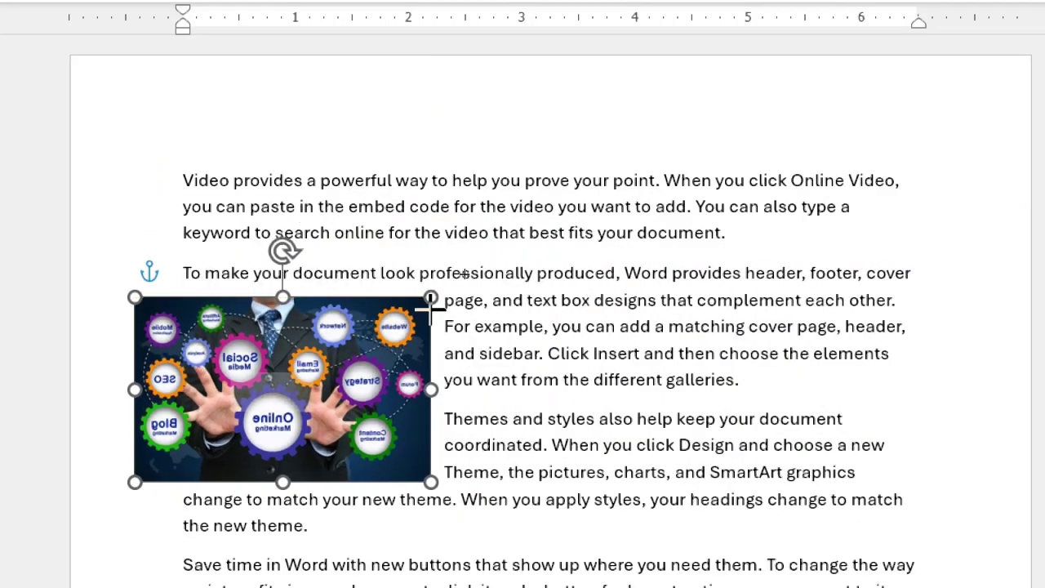
{"action": "scroll", "coordinate": [690, 406], "scroll_direction": "down", "scroll_amount": 2}
{"action": "scroll", "coordinate": [691, 404], "scroll_direction": "down", "scroll_amount": 1}
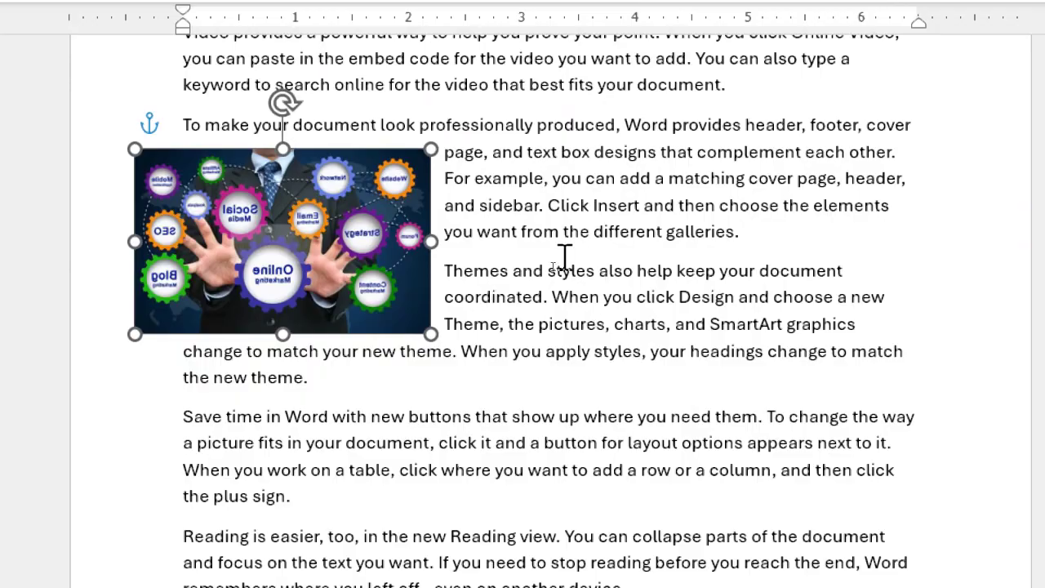
{"action": "left_click_drag", "start_coordinate": [183, 178], "coordinate": [230, 165]}
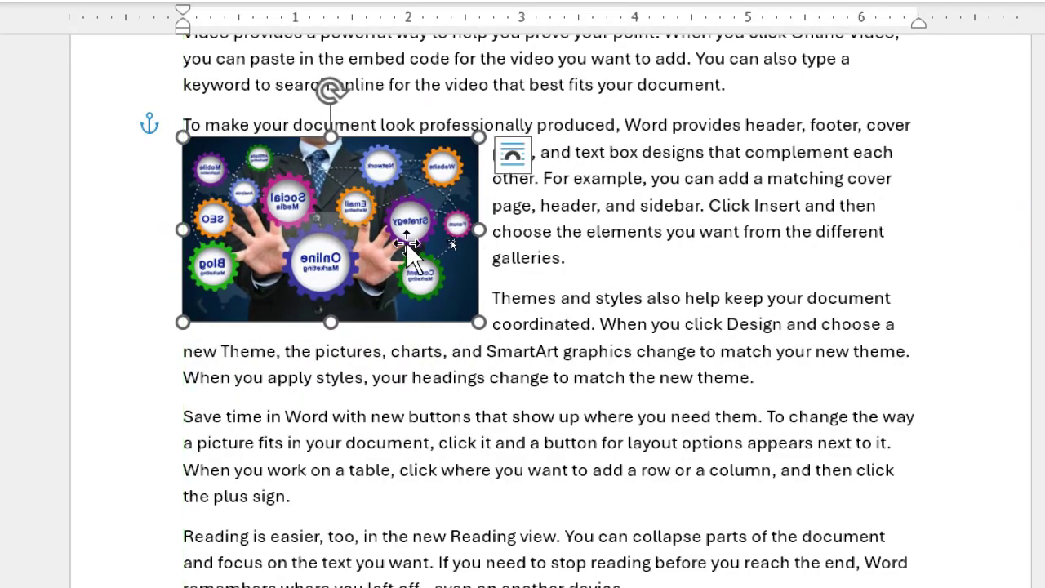
- Stretch the picture to the full text width, reduce its height slightly, and deselect it
{"action": "left_click_drag", "start_coordinate": [477, 230], "coordinate": [927, 196]}
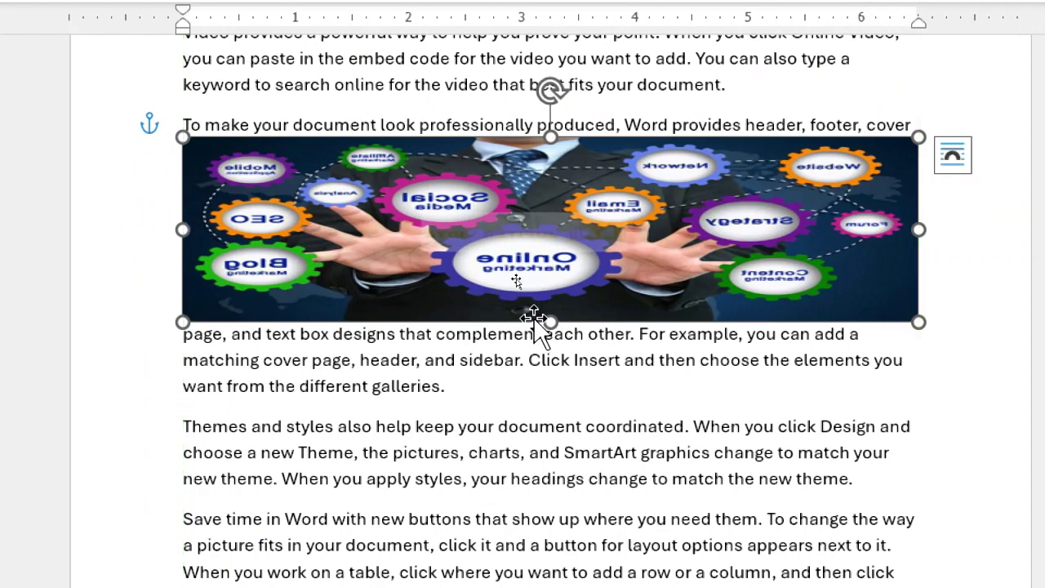
{"action": "mouse_move", "coordinate": [553, 301]}
{"action": "left_mouse_down"}
{"action": "mouse_move", "coordinate": [556, 247]}
{"action": "mouse_move", "coordinate": [554, 290]}
{"action": "left_mouse_up"}
{"action": "left_click", "coordinate": [943, 336]}
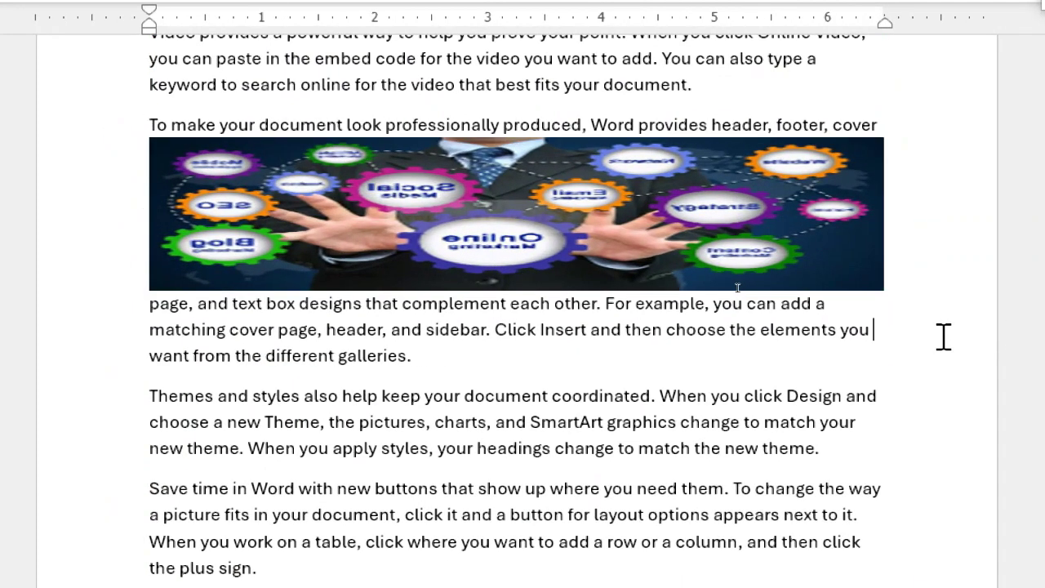
{"action": "scroll", "coordinate": [943, 336], "scroll_direction": "up", "scroll_amount": 2}
{"action": "scroll", "coordinate": [943, 336], "scroll_direction": "down", "scroll_amount": 4}
{"action": "scroll", "coordinate": [943, 335], "scroll_direction": "up", "scroll_amount": 5}
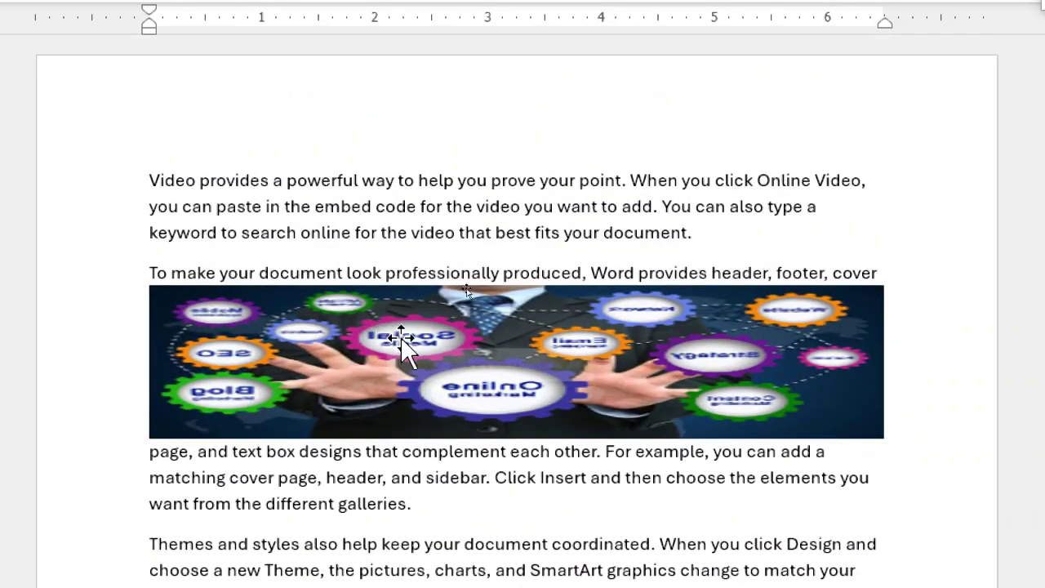
{"action": "left_click", "coordinate": [403, 343]}
{"action": "scroll", "coordinate": [422, 366], "scroll_direction": "down", "scroll_amount": 4}
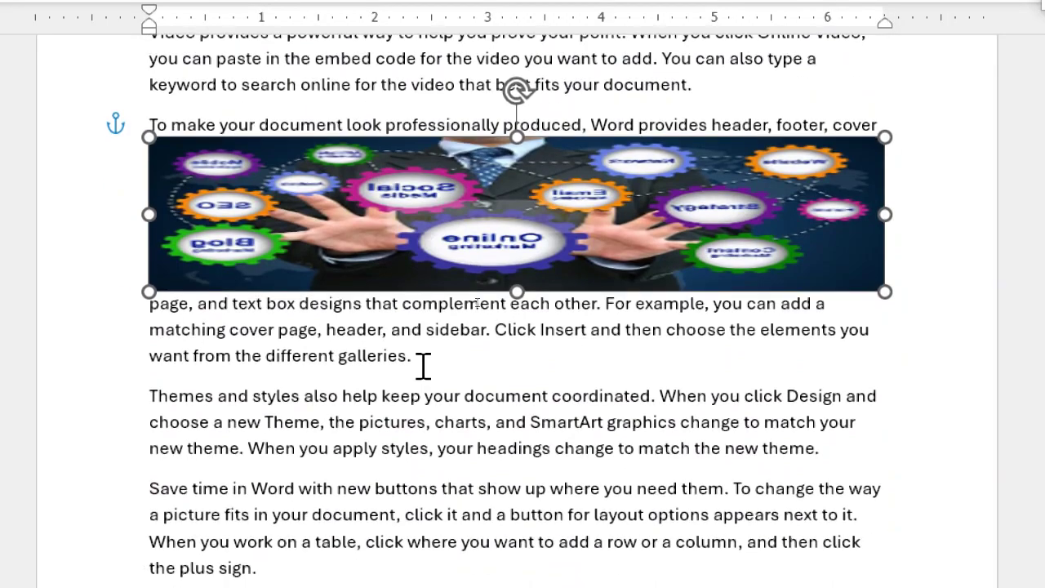
{"action": "scroll", "coordinate": [423, 367], "scroll_direction": "up", "scroll_amount": 5}
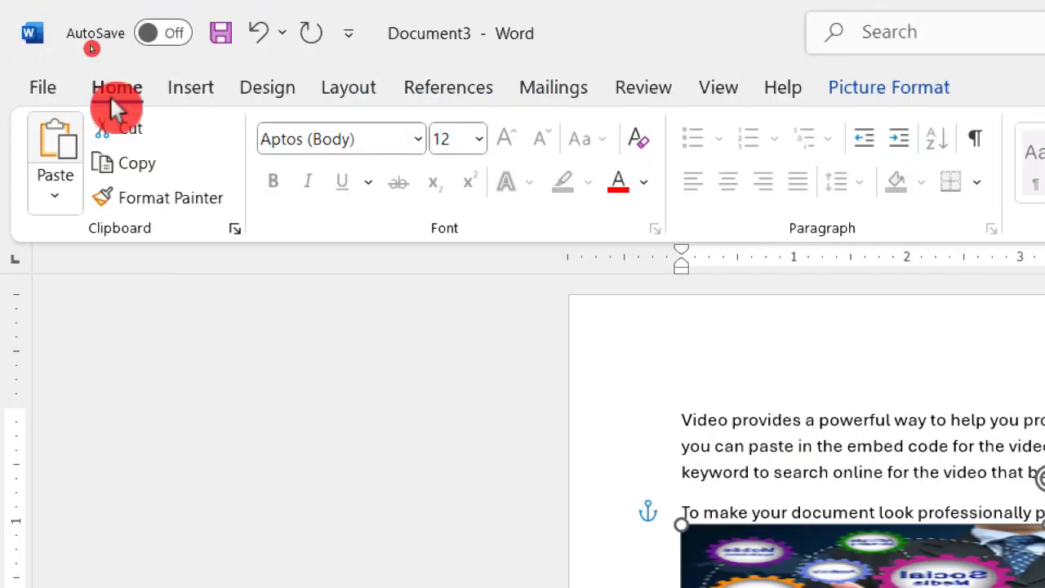
- Draw a rectangle about 4 inches wide after "different galleries." and place a copy of it after "the plus sign."
{"action": "left_click", "coordinate": [193, 88]}
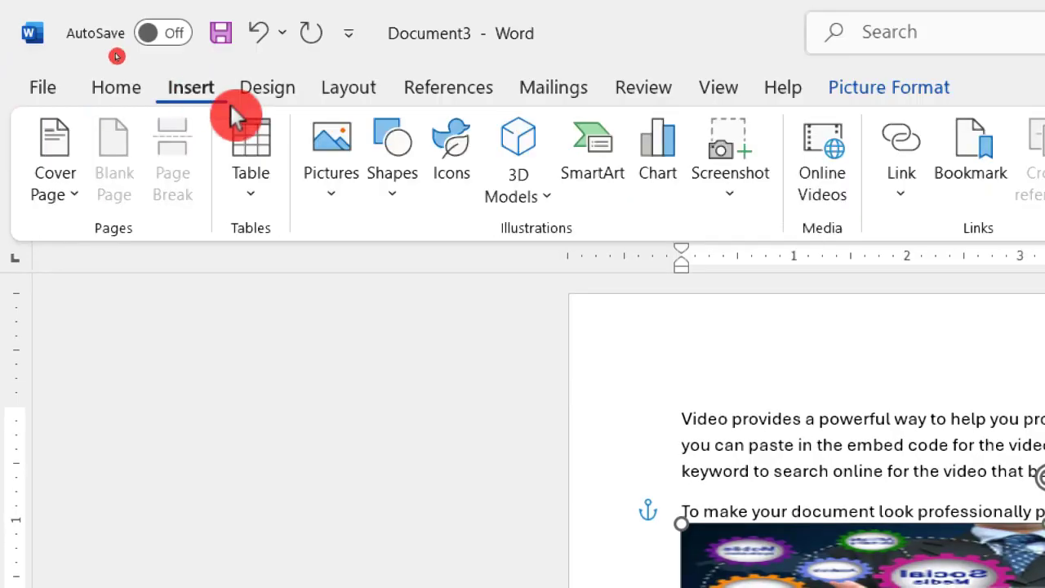
{"action": "left_click", "coordinate": [411, 190]}
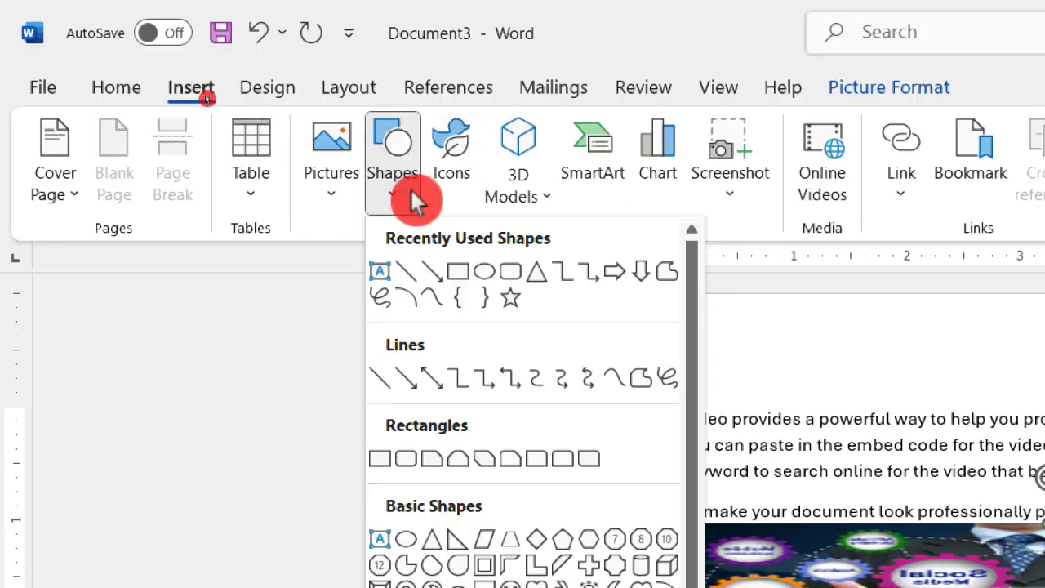
{"action": "left_click", "coordinate": [459, 272]}
{"action": "scroll", "coordinate": [646, 439], "scroll_direction": "down", "scroll_amount": 2}
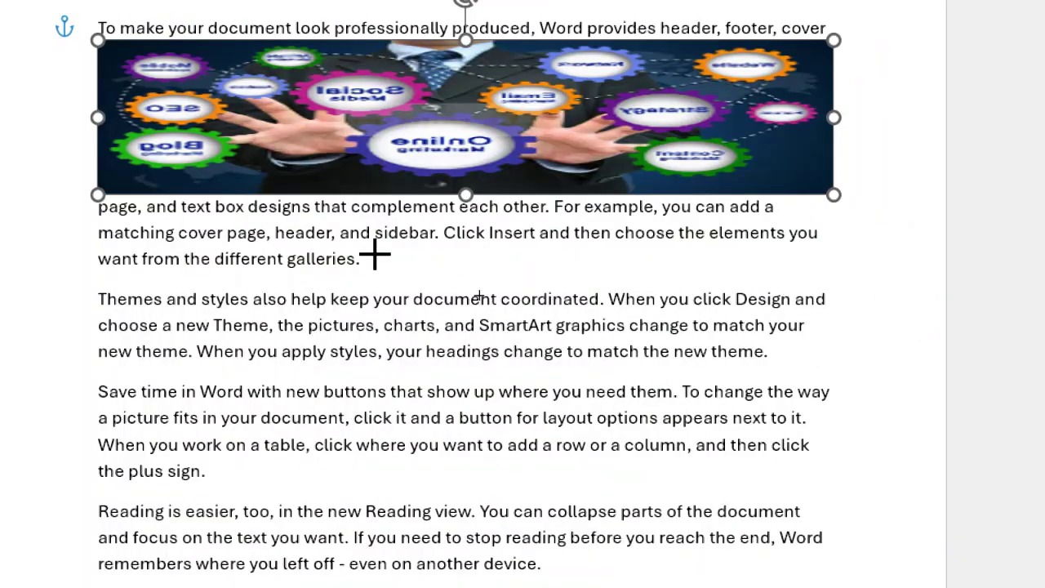
{"action": "left_click_drag", "start_coordinate": [375, 252], "coordinate": [835, 285]}
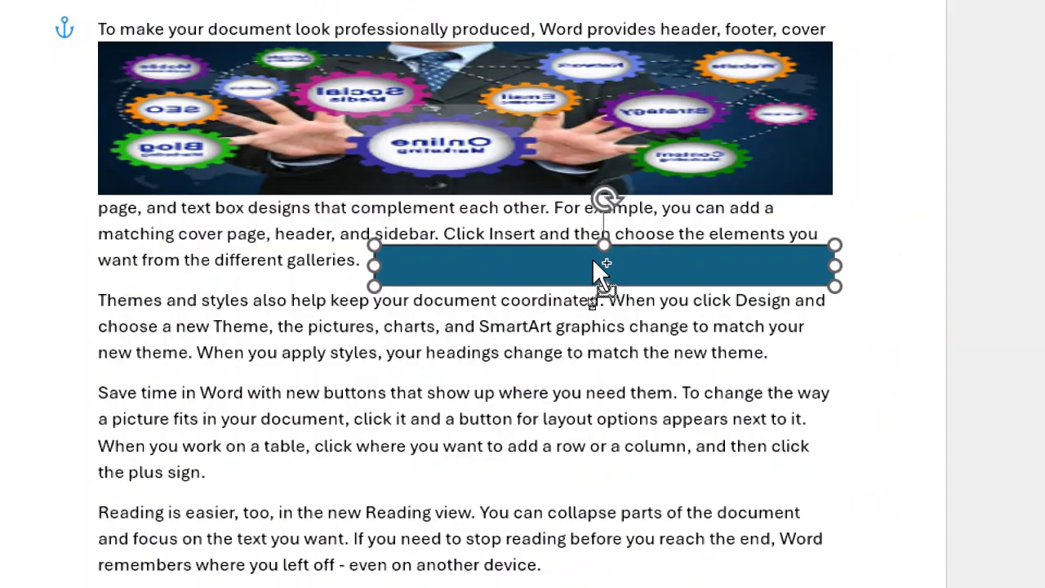
{"action": "left_click_drag", "start_coordinate": [593, 261], "coordinate": [435, 459]}
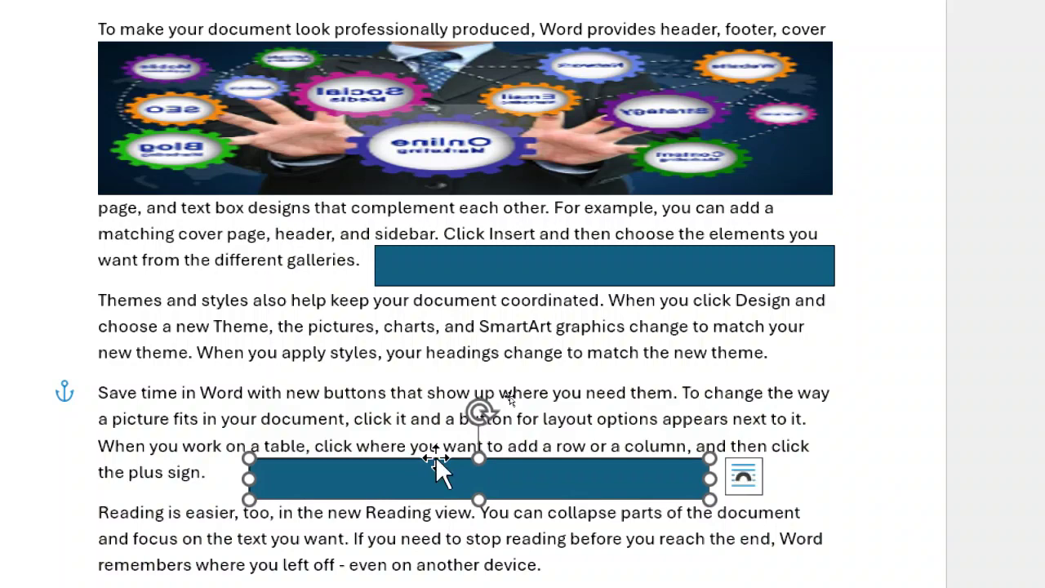
{"action": "left_click", "coordinate": [907, 395]}
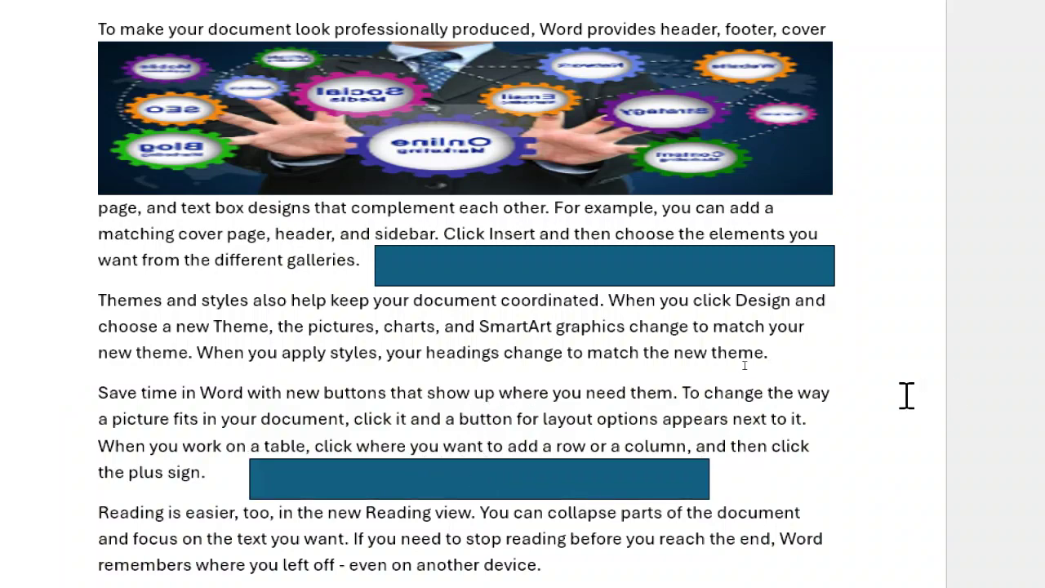
- Select the picture and open the caption settings for it
{"action": "scroll", "coordinate": [893, 355], "scroll_direction": "up", "scroll_amount": 1}
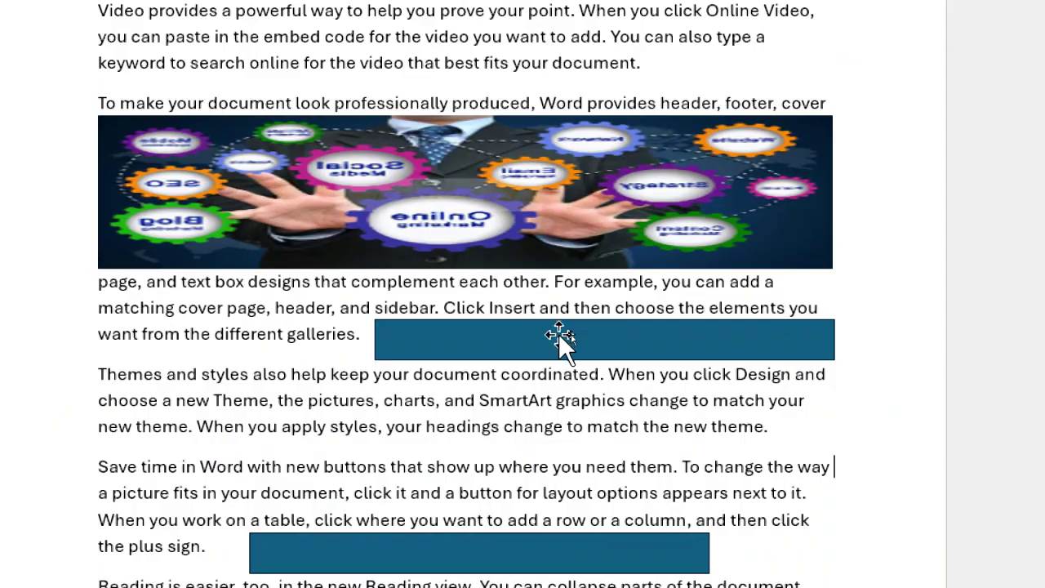
{"action": "left_click", "coordinate": [381, 142]}
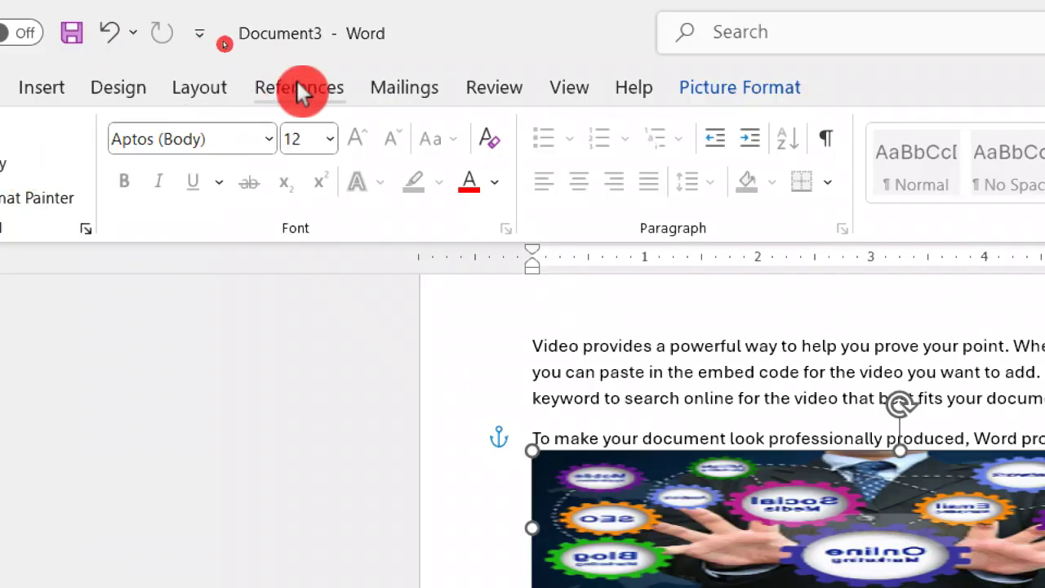
{"action": "left_click", "coordinate": [299, 88]}
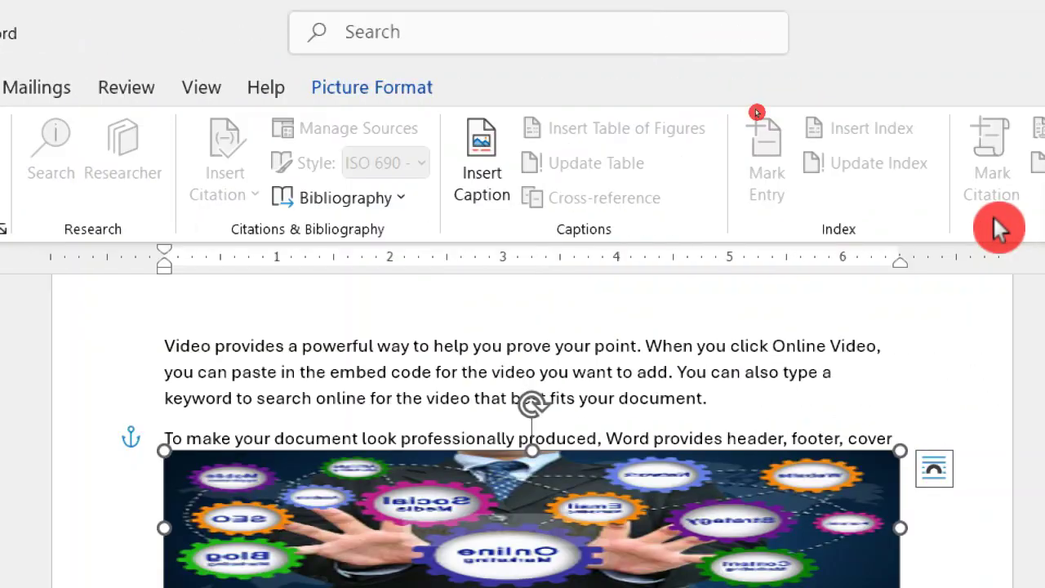
{"action": "left_click", "coordinate": [477, 186]}
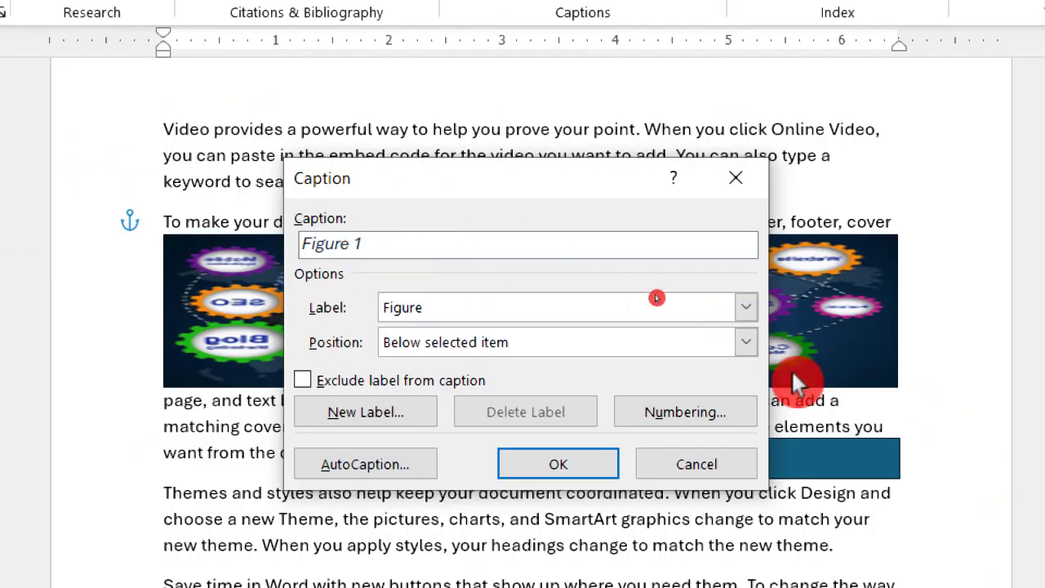
{"action": "left_click", "coordinate": [748, 307]}
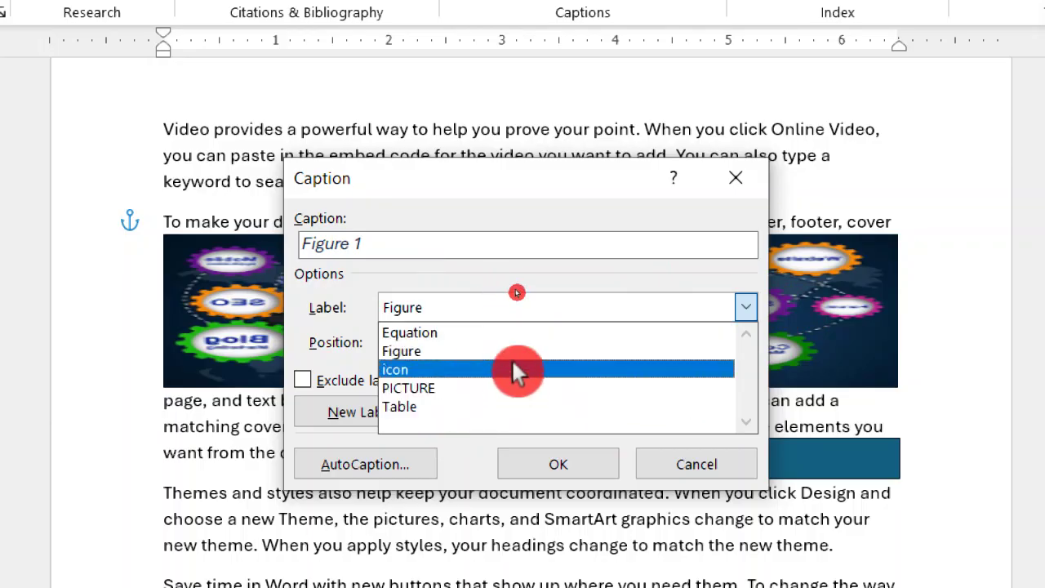
{"action": "left_click", "coordinate": [351, 412]}
{"action": "left_click", "coordinate": [351, 412]}
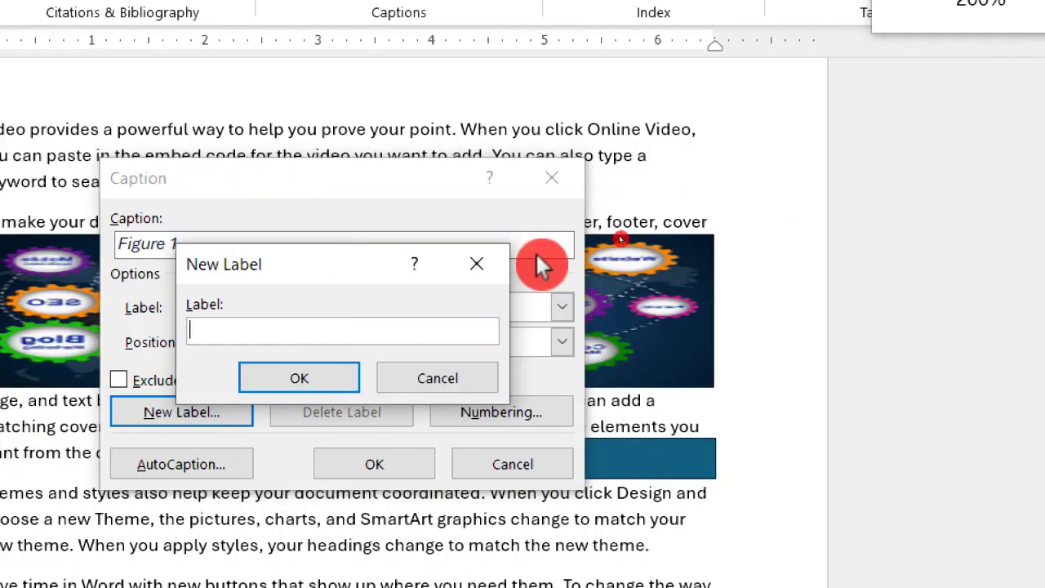
{"action": "left_click", "coordinate": [489, 261]}
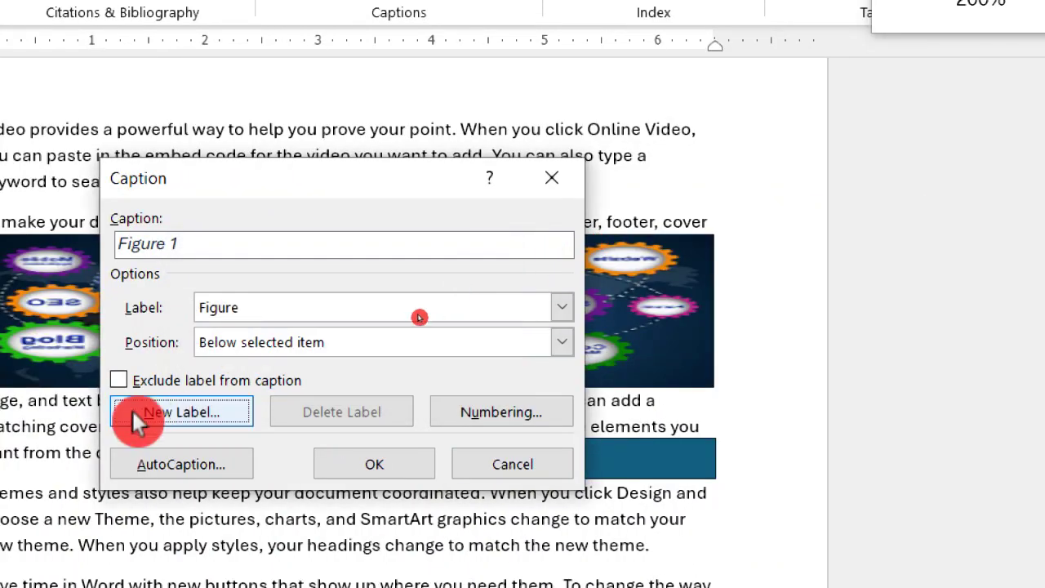
- Create a new caption label named PHOTO for the picture
{"action": "left_click", "coordinate": [188, 411]}
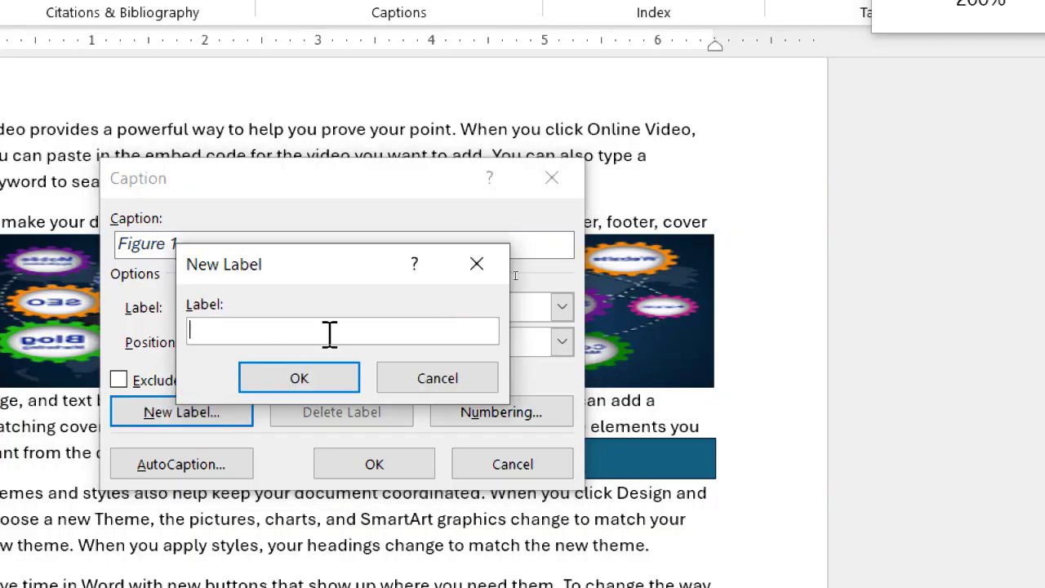
{"action": "type", "text": "PHOTO"}
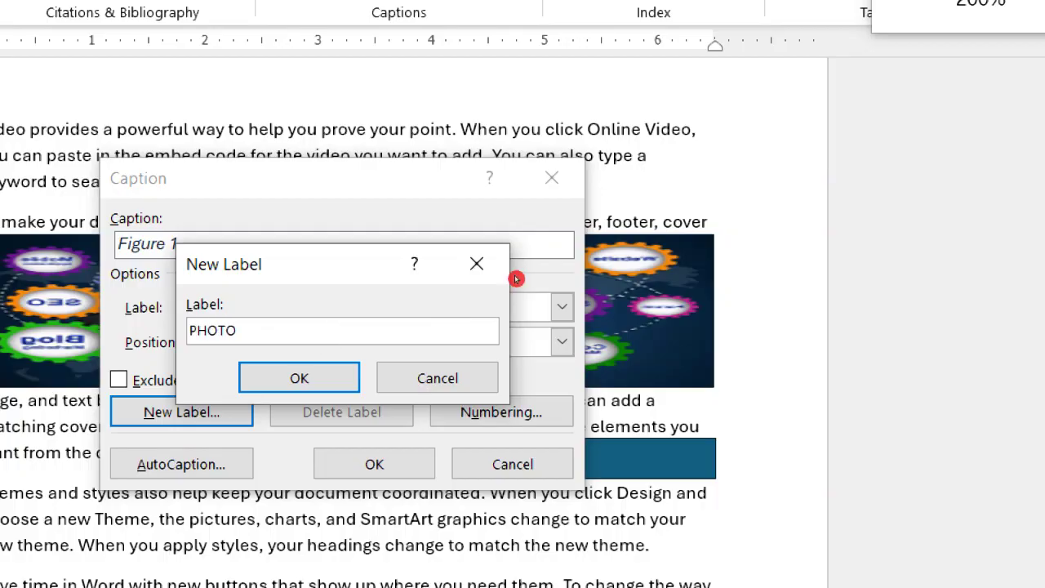
{"action": "left_click", "coordinate": [323, 374]}
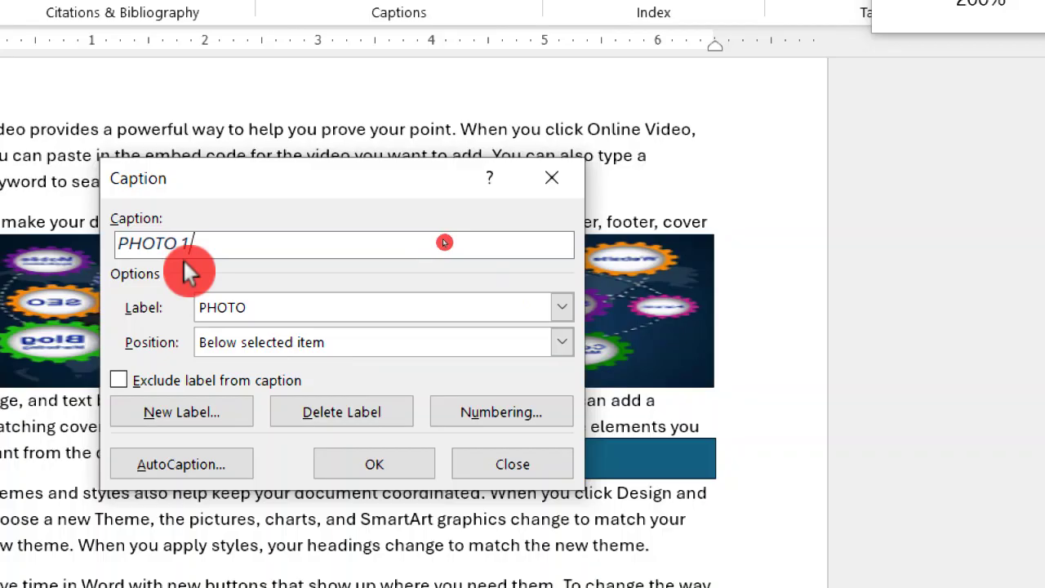
- Insert the PHOTO caption below the picture and leave the caption box
{"action": "left_click", "coordinate": [392, 468]}
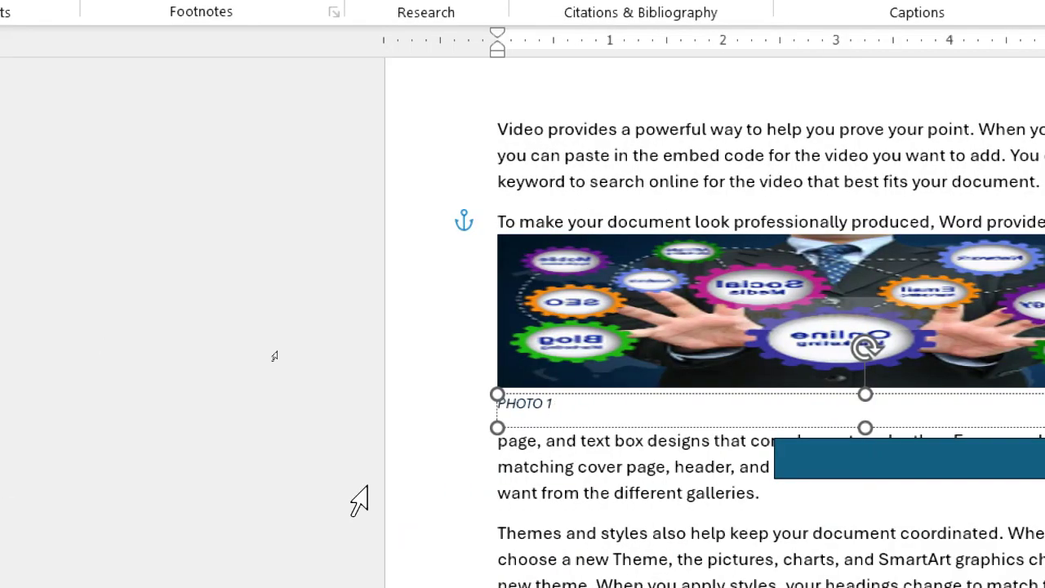
{"action": "left_click", "coordinate": [454, 447]}
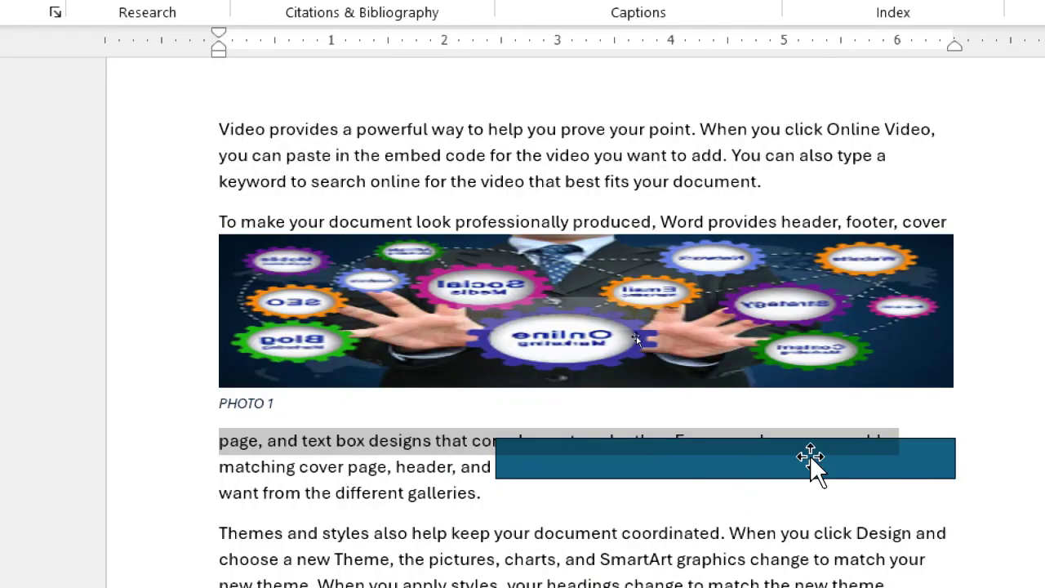
- Caption the rectangle beside the "matching cover page" lines with the PHOTO label, positioned below the selected item
{"action": "left_click", "coordinate": [811, 455]}
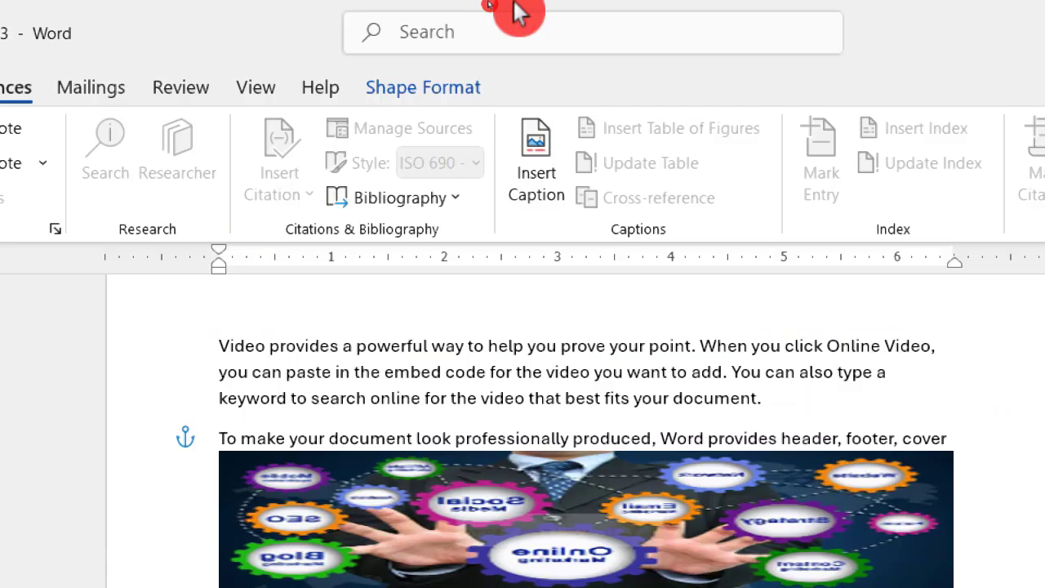
{"action": "left_click", "coordinate": [539, 187]}
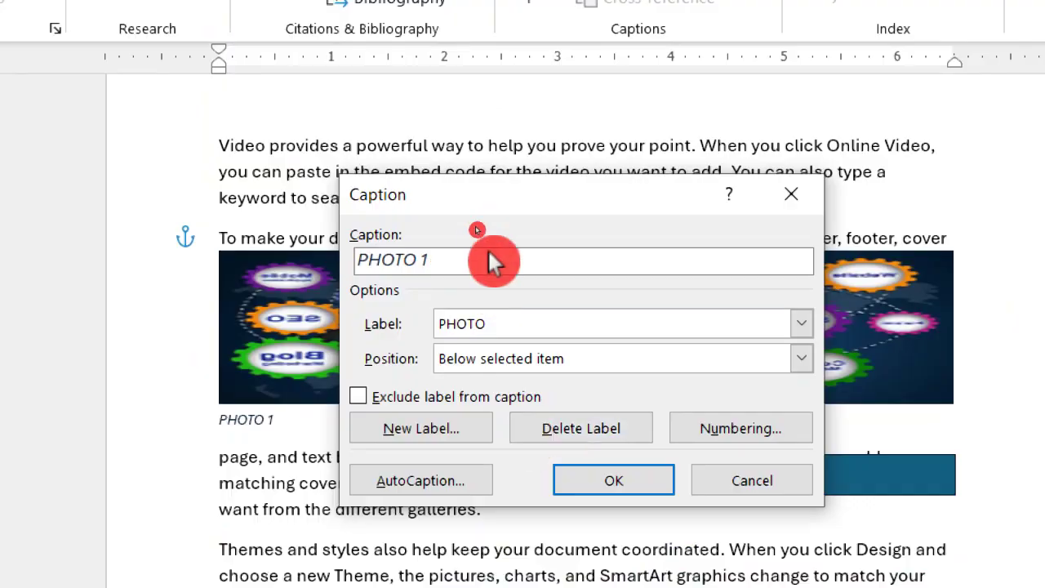
{"action": "left_click", "coordinate": [494, 374]}
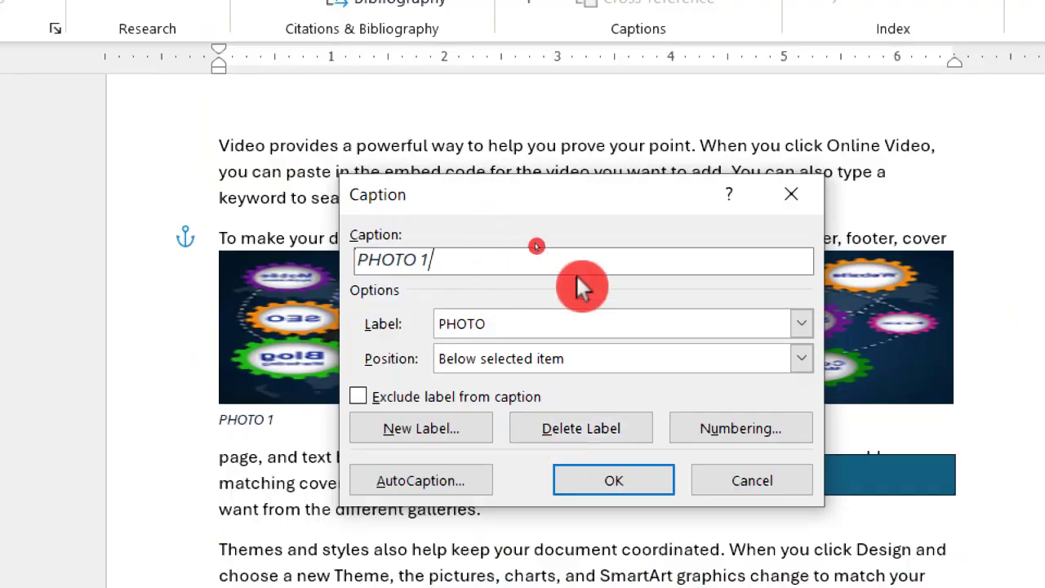
{"action": "left_click", "coordinate": [805, 323]}
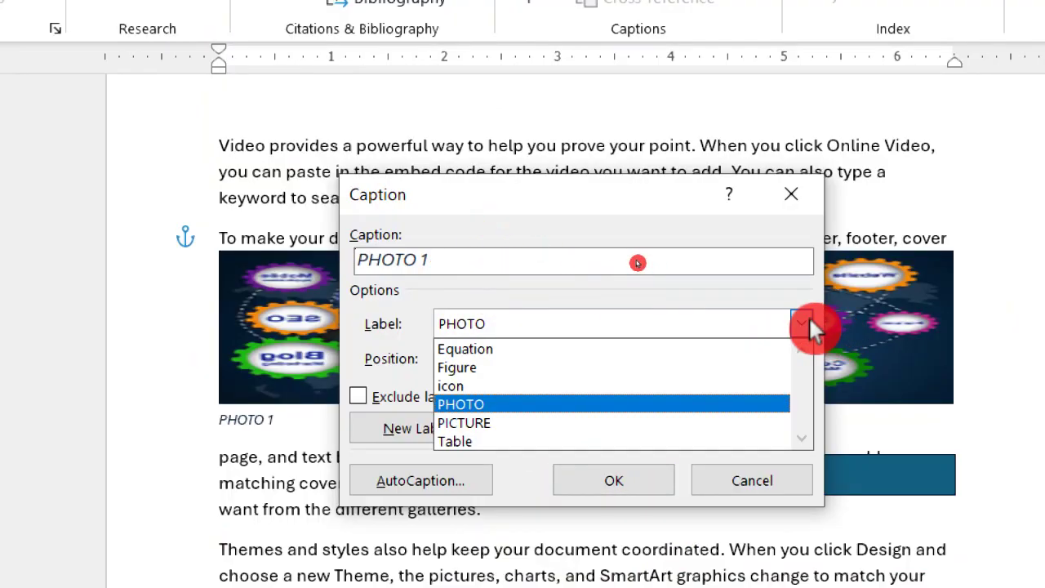
{"action": "left_click", "coordinate": [807, 324]}
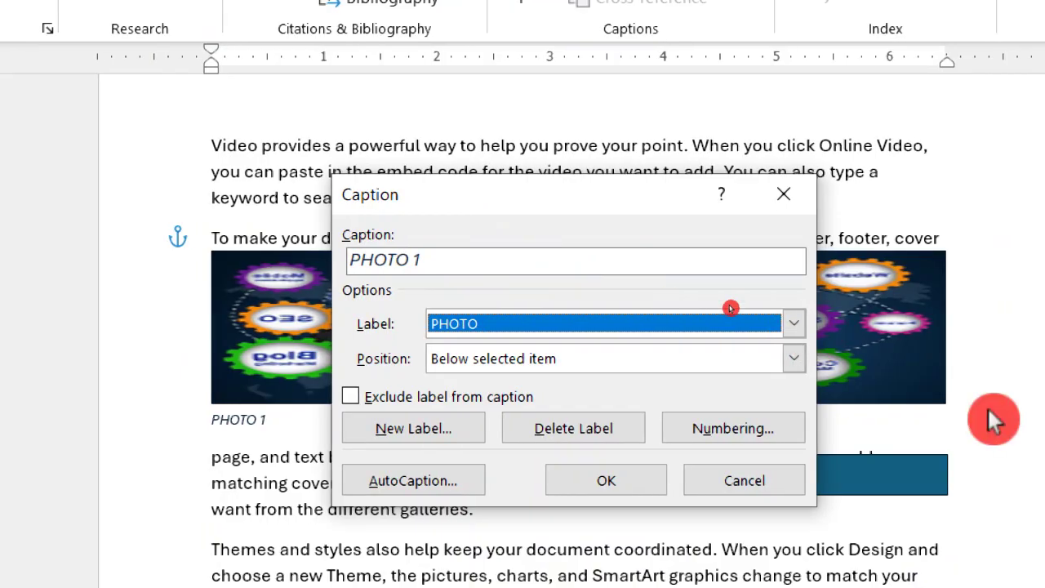
{"action": "left_click", "coordinate": [606, 482]}
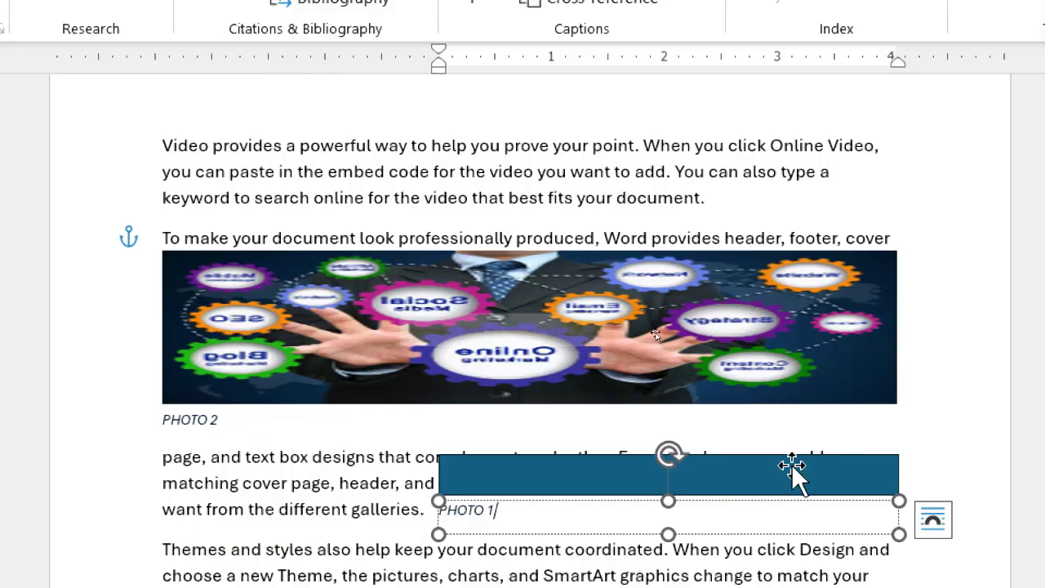
- Delete both blue rectangles, the one above "different galleries." and the one after "the plus sign."
{"action": "left_click", "coordinate": [791, 464]}
{"action": "key", "text": "Delete"}
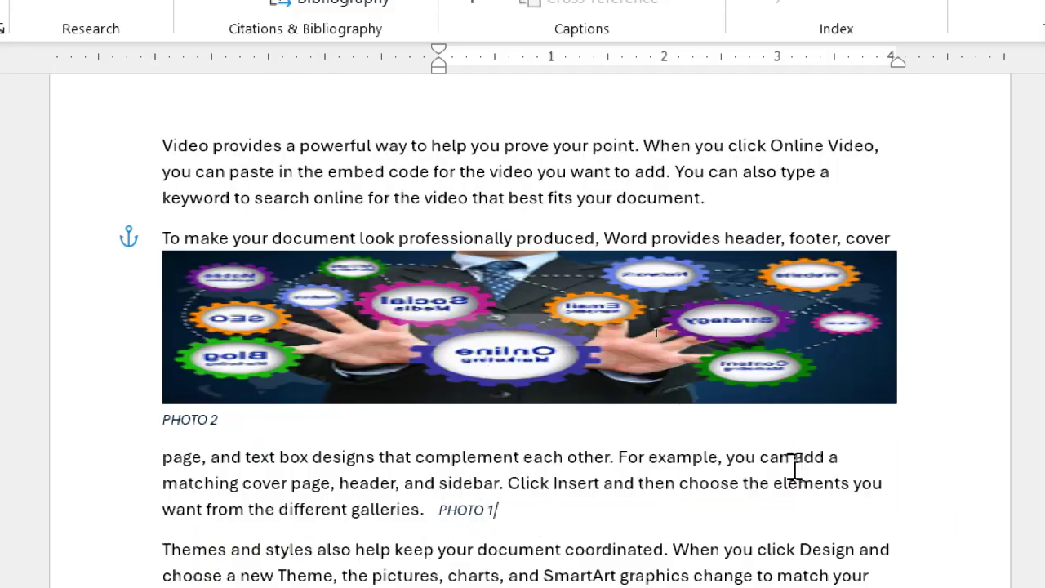
{"action": "left_click", "coordinate": [771, 582]}
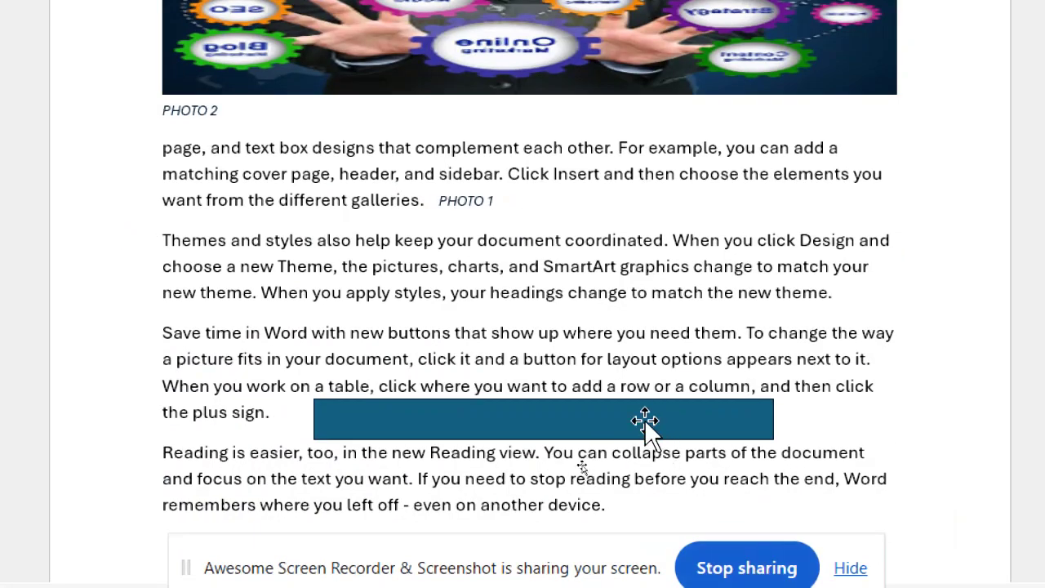
{"action": "left_click", "coordinate": [651, 425]}
{"action": "key", "text": "Delete"}
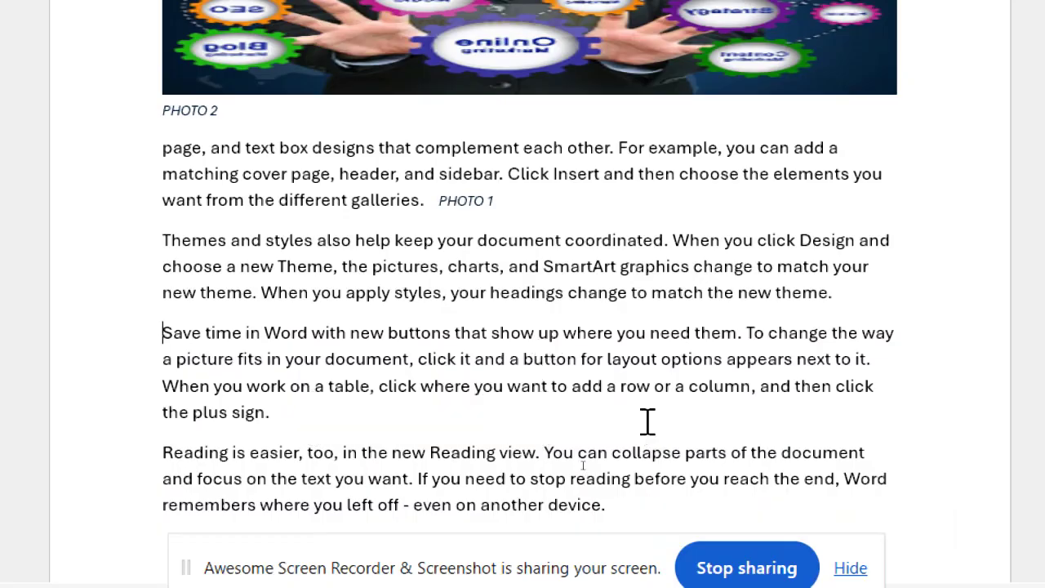
{"action": "scroll", "coordinate": [647, 421], "scroll_direction": "up", "scroll_amount": 1}
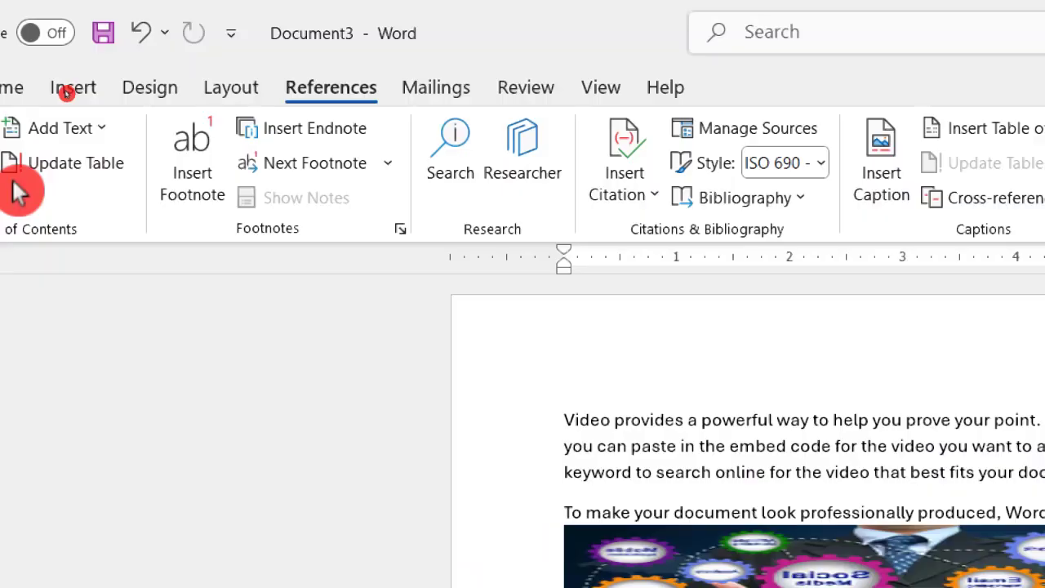
{"action": "left_click", "coordinate": [77, 88]}
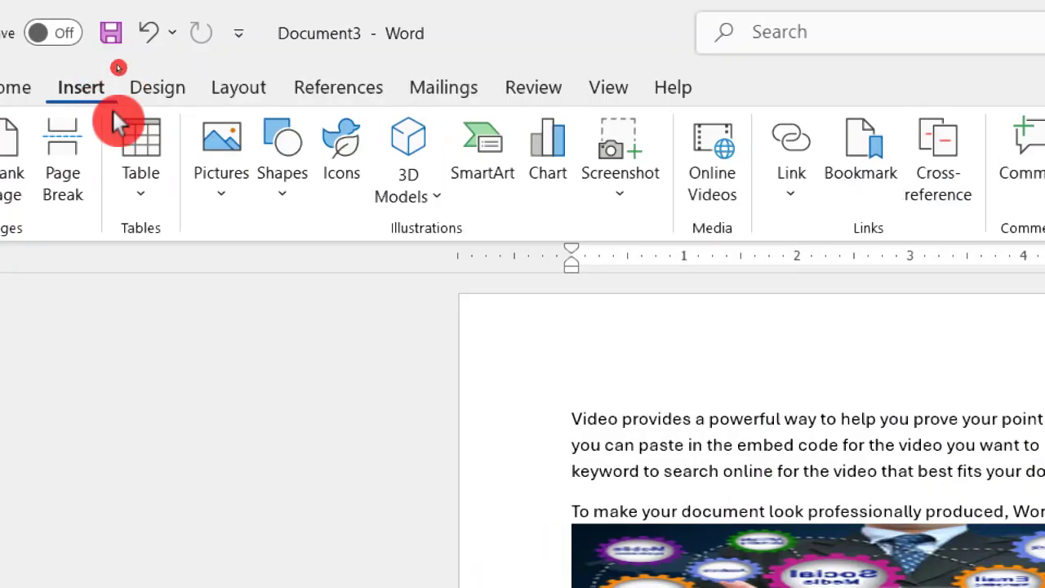
{"action": "left_click", "coordinate": [218, 182]}
{"action": "left_click", "coordinate": [281, 292]}
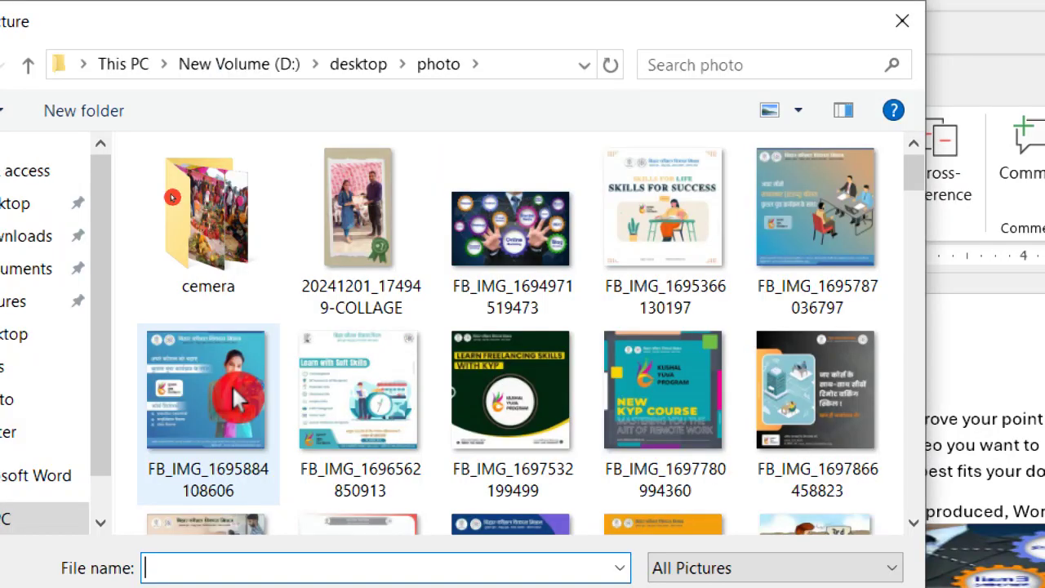
{"action": "double_click", "coordinate": [222, 382]}
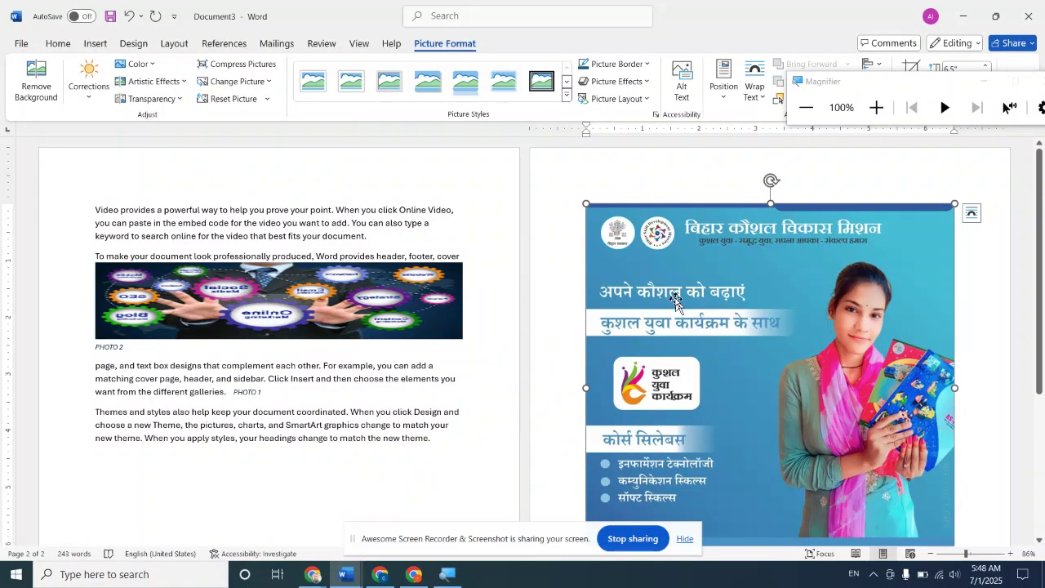
{"action": "left_click_drag", "start_coordinate": [949, 207], "coordinate": [679, 501]}
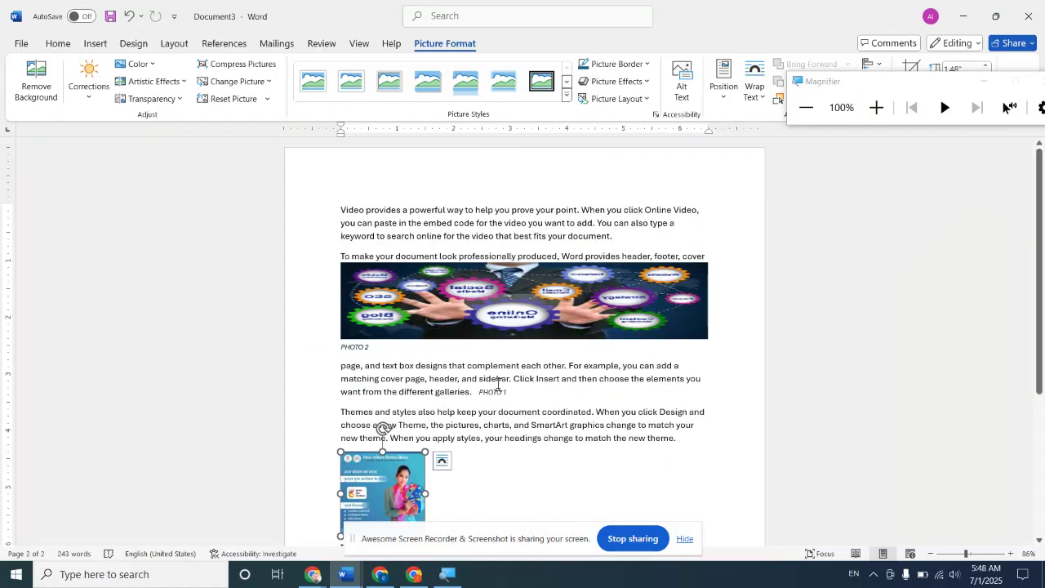
- Set the small blue poster's text wrapping to Square and move it to the left margin beside the "page, and text box designs" text
{"action": "scroll", "coordinate": [398, 376], "scroll_direction": "down", "scroll_amount": 3}
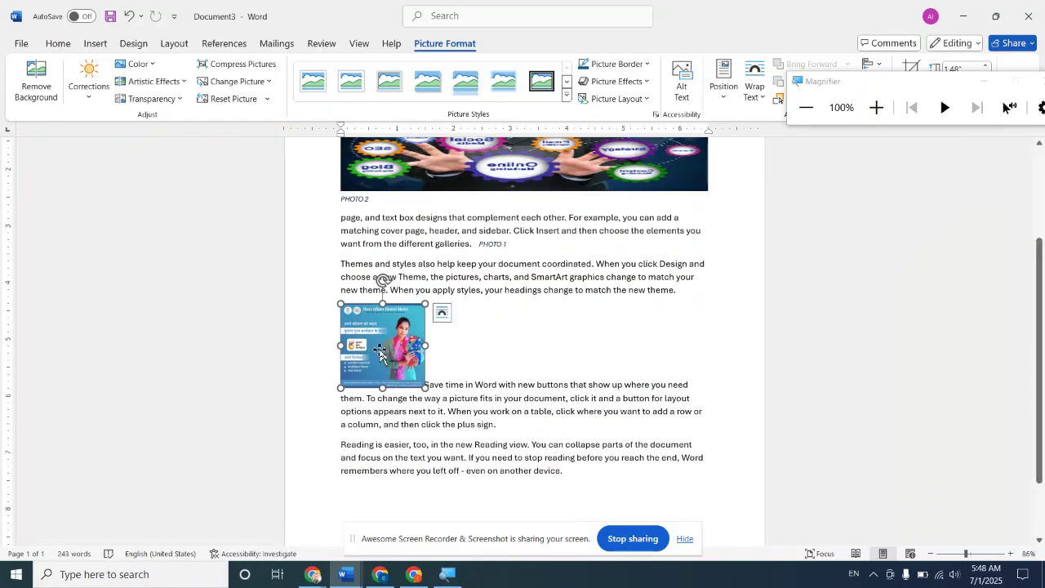
{"action": "left_click", "coordinate": [762, 90]}
{"action": "left_click", "coordinate": [768, 139]}
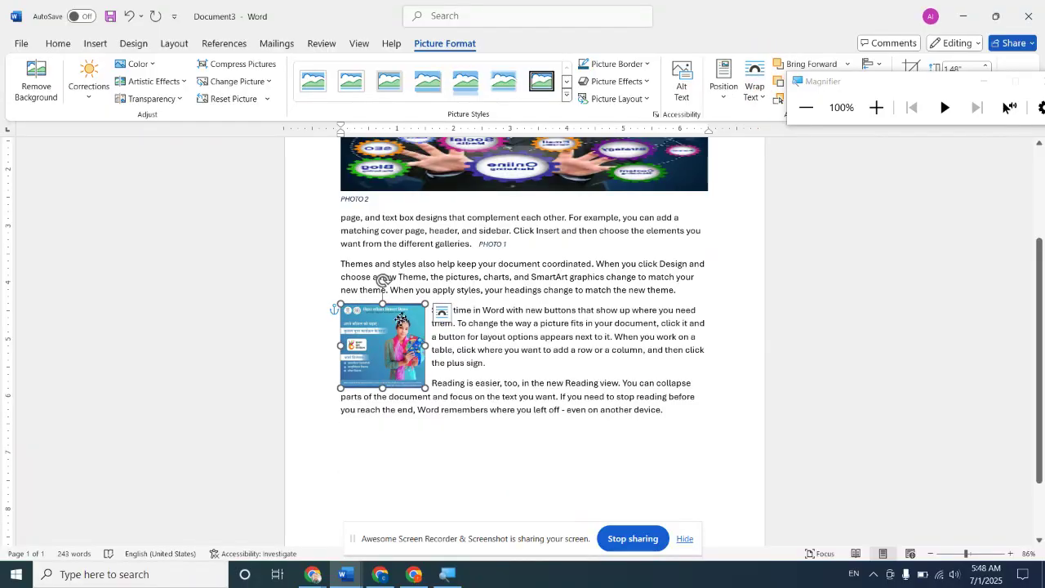
{"action": "left_click_drag", "start_coordinate": [401, 319], "coordinate": [389, 244]}
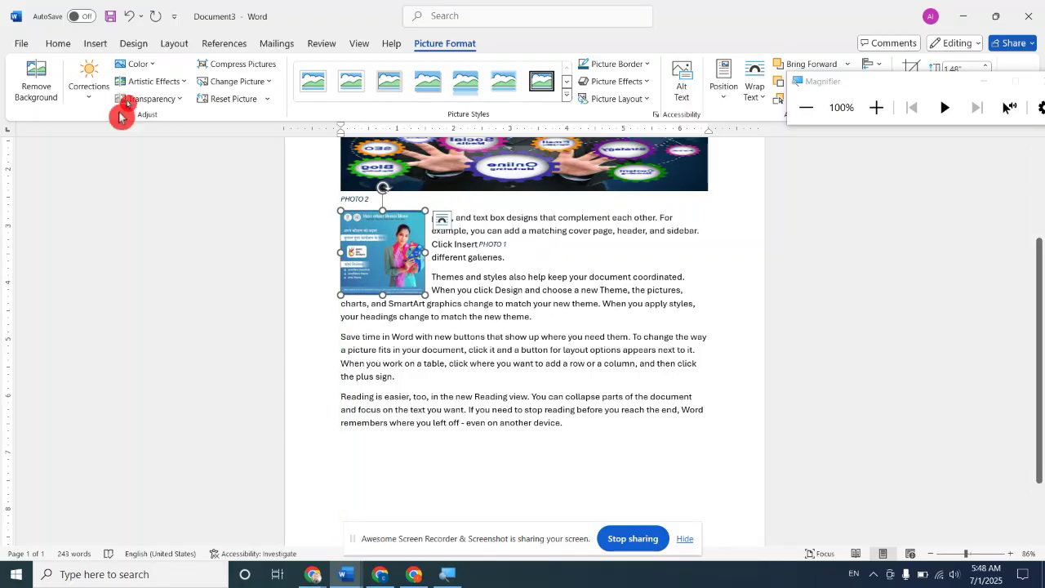
{"action": "left_click", "coordinate": [107, 47]}
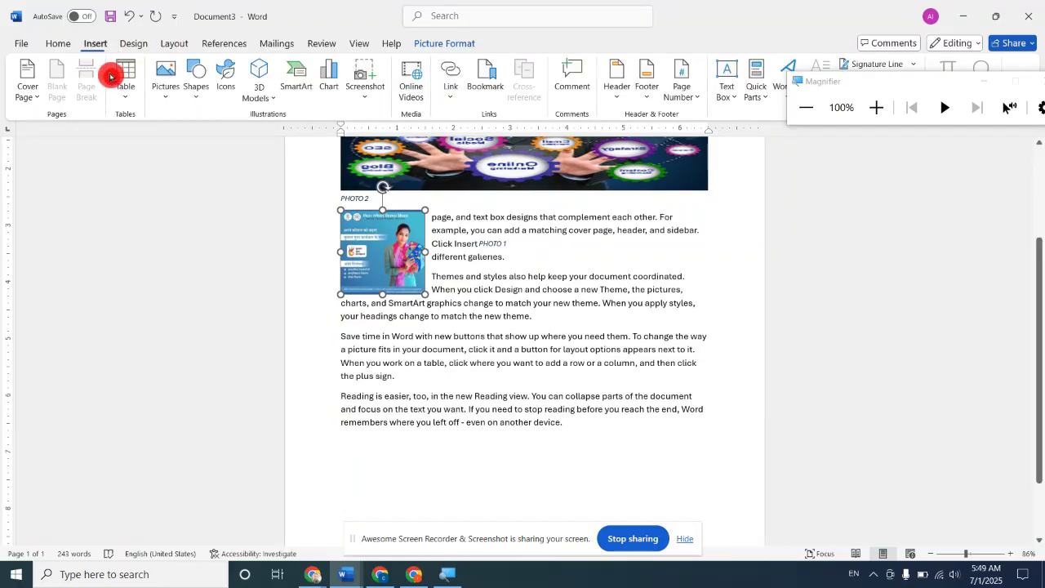
{"action": "left_click", "coordinate": [164, 93]}
{"action": "left_click", "coordinate": [183, 145]}
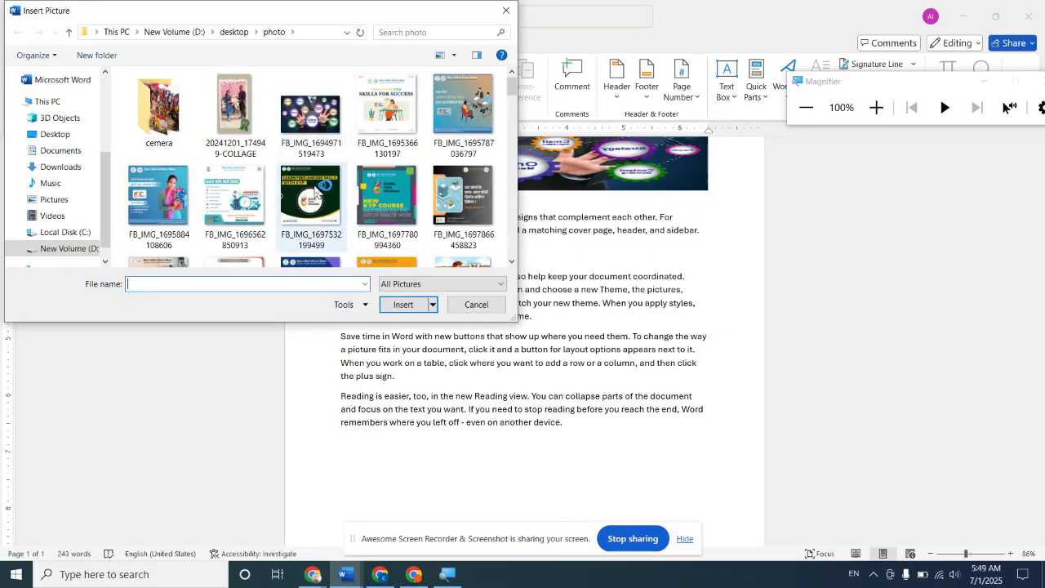
{"action": "left_click", "coordinate": [314, 190]}
{"action": "double_click", "coordinate": [315, 189]}
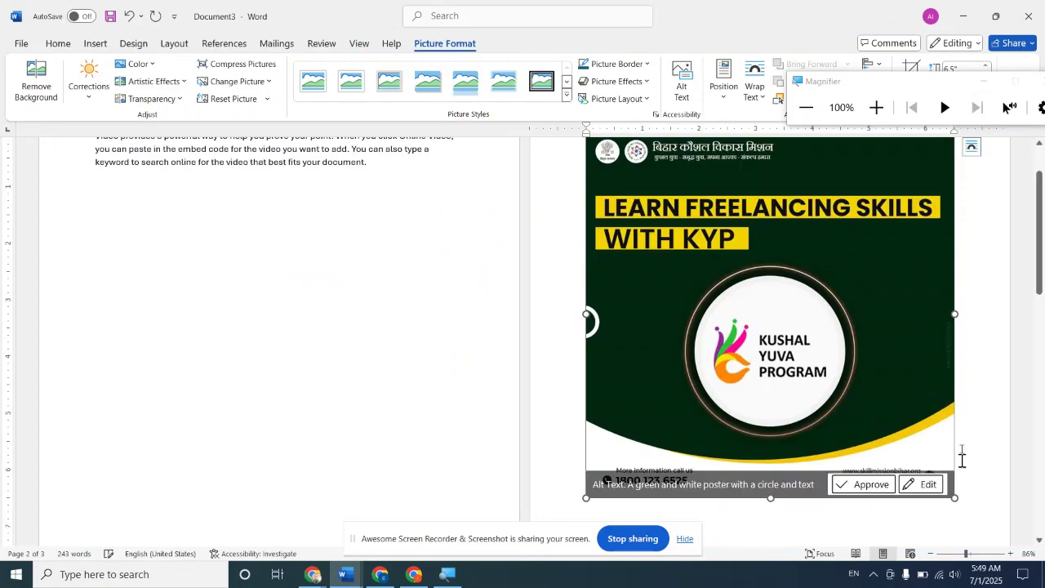
{"action": "left_click", "coordinate": [747, 93]}
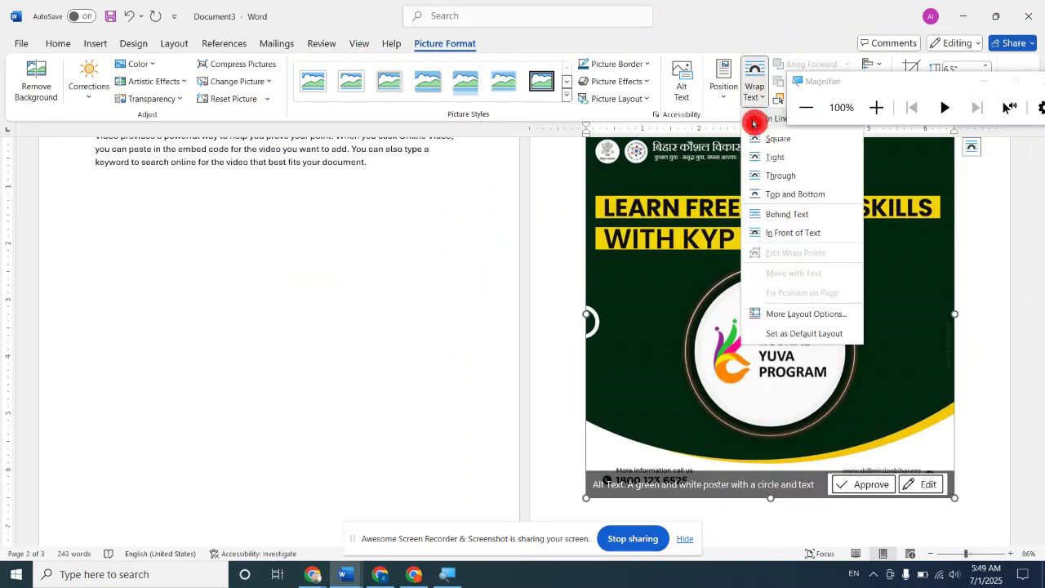
{"action": "left_click", "coordinate": [765, 133]}
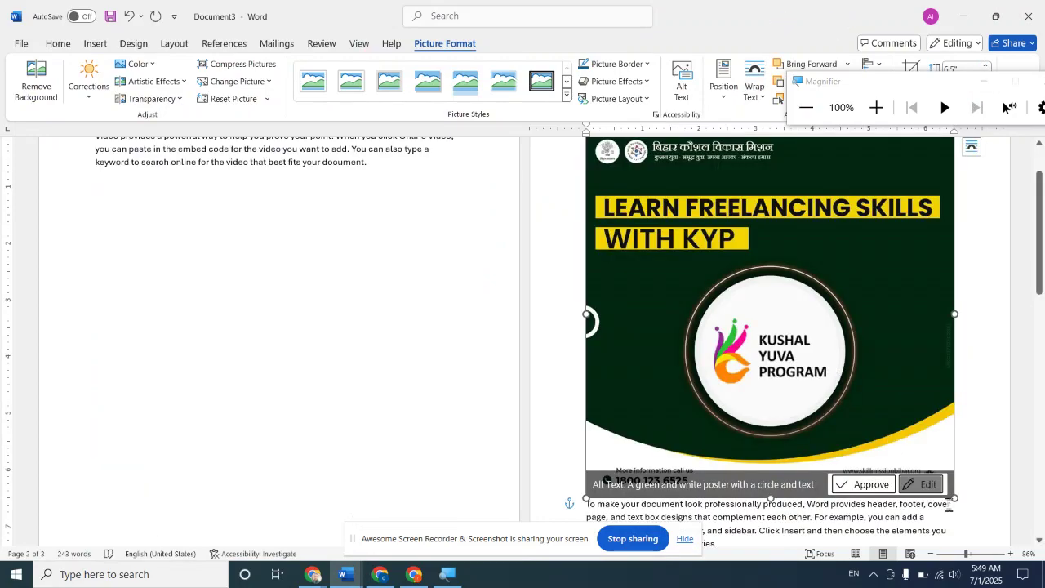
- Shrink the green freelancing poster to about 1.81 inches high, place it at the left margin beside "Save time in Word", and deselect it
{"action": "left_click_drag", "start_coordinate": [929, 460], "coordinate": [861, 285]}
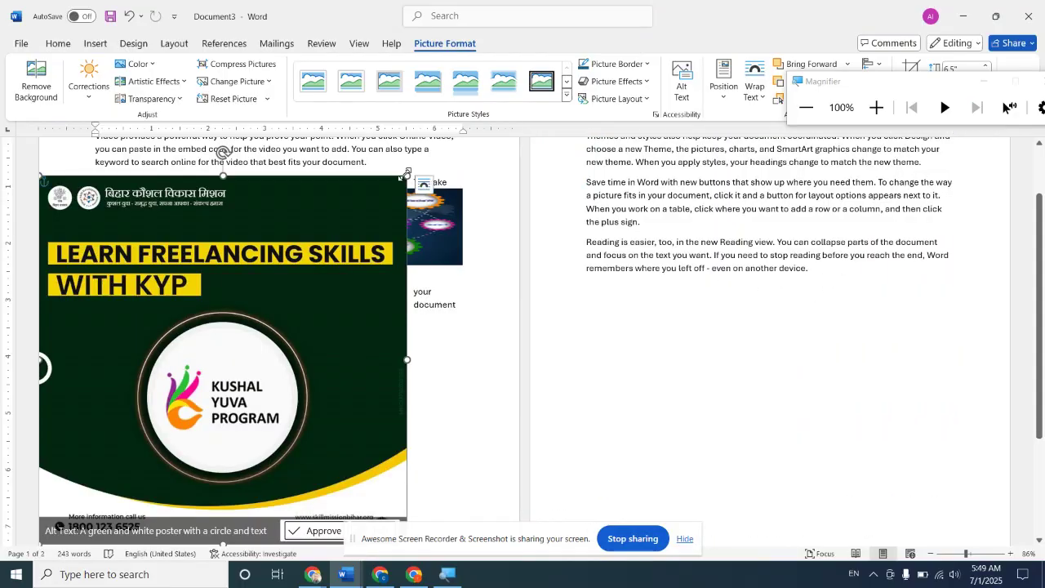
{"action": "left_click_drag", "start_coordinate": [406, 175], "coordinate": [357, 219]}
{"action": "left_click_drag", "start_coordinate": [230, 353], "coordinate": [147, 499]}
{"action": "scroll", "coordinate": [481, 453], "scroll_direction": "down", "scroll_amount": 3}
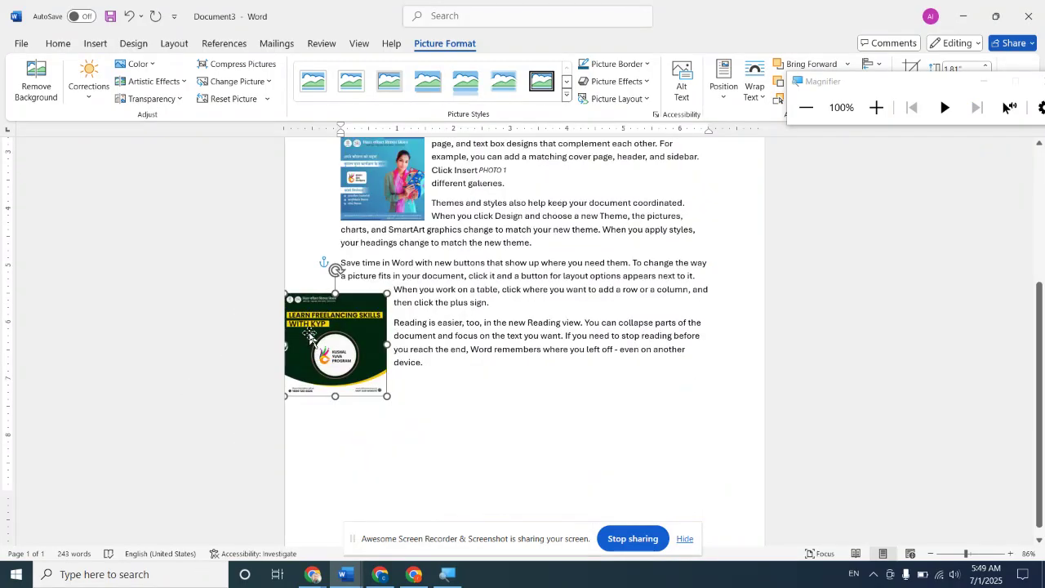
{"action": "mouse_move", "coordinate": [369, 296]}
{"action": "left_mouse_down"}
{"action": "mouse_move", "coordinate": [492, 258]}
{"action": "mouse_move", "coordinate": [584, 203]}
{"action": "mouse_move", "coordinate": [592, 149]}
{"action": "mouse_move", "coordinate": [398, 264]}
{"action": "mouse_move", "coordinate": [368, 271]}
{"action": "mouse_move", "coordinate": [365, 285]}
{"action": "left_mouse_up"}
{"action": "left_click", "coordinate": [476, 441]}
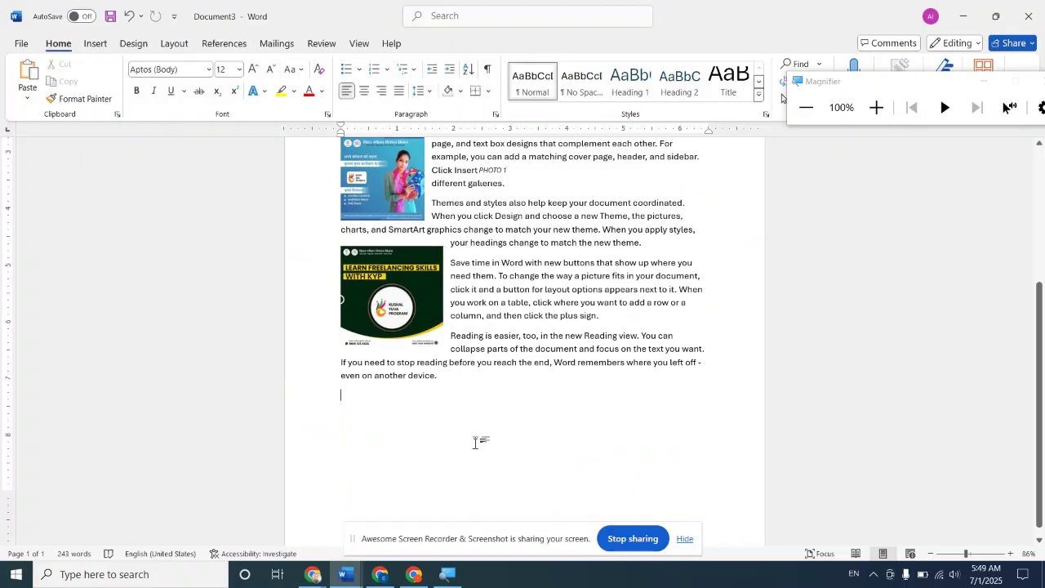
- Examine the wide picture, its caption and the surrounding text at high magnification
{"action": "scroll", "coordinate": [476, 442], "scroll_direction": "up", "scroll_amount": 3}
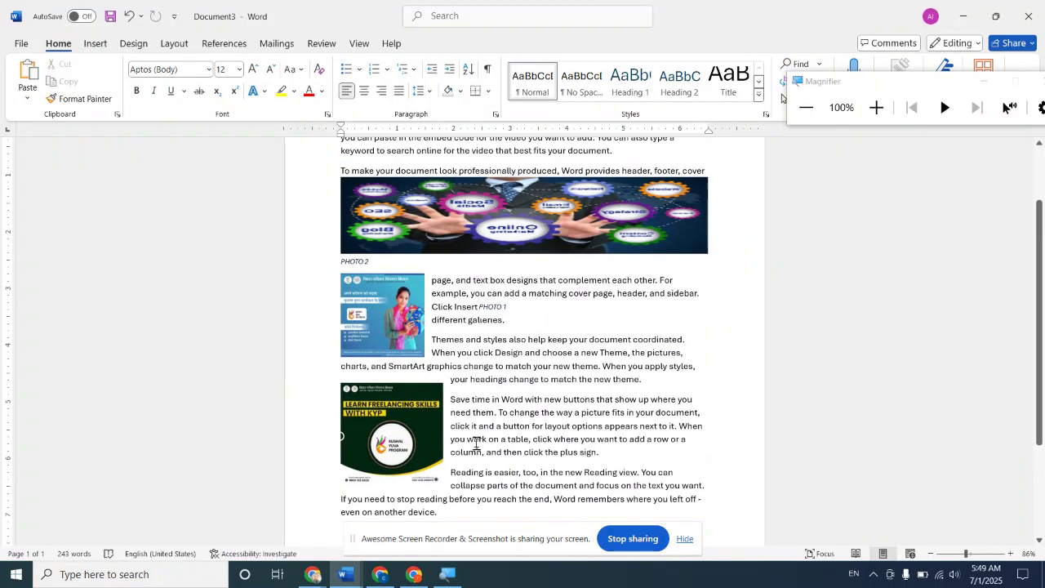
{"action": "left_click", "coordinate": [996, 554]}
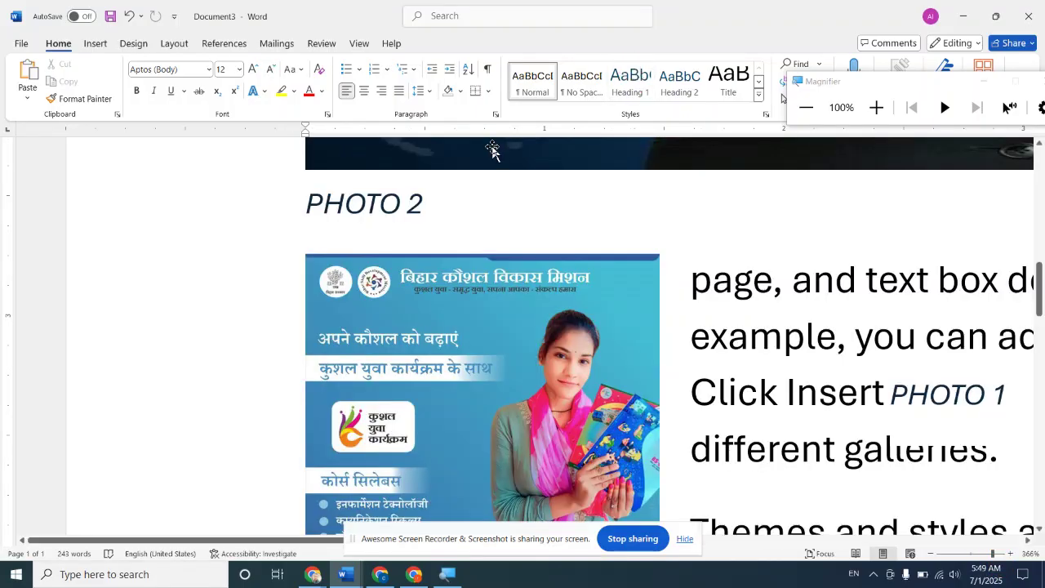
{"action": "scroll", "coordinate": [617, 208], "scroll_direction": "up", "scroll_amount": 5}
{"action": "scroll", "coordinate": [617, 208], "scroll_direction": "down", "scroll_amount": 3}
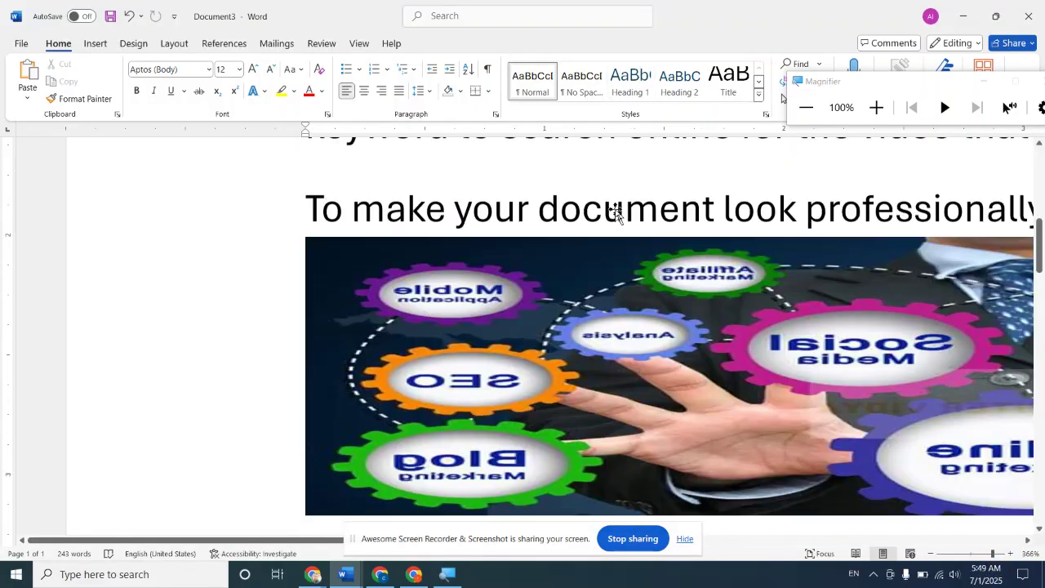
{"action": "scroll", "coordinate": [616, 210], "scroll_direction": "up", "scroll_amount": 3}
{"action": "scroll", "coordinate": [613, 210], "scroll_direction": "down", "scroll_amount": 4}
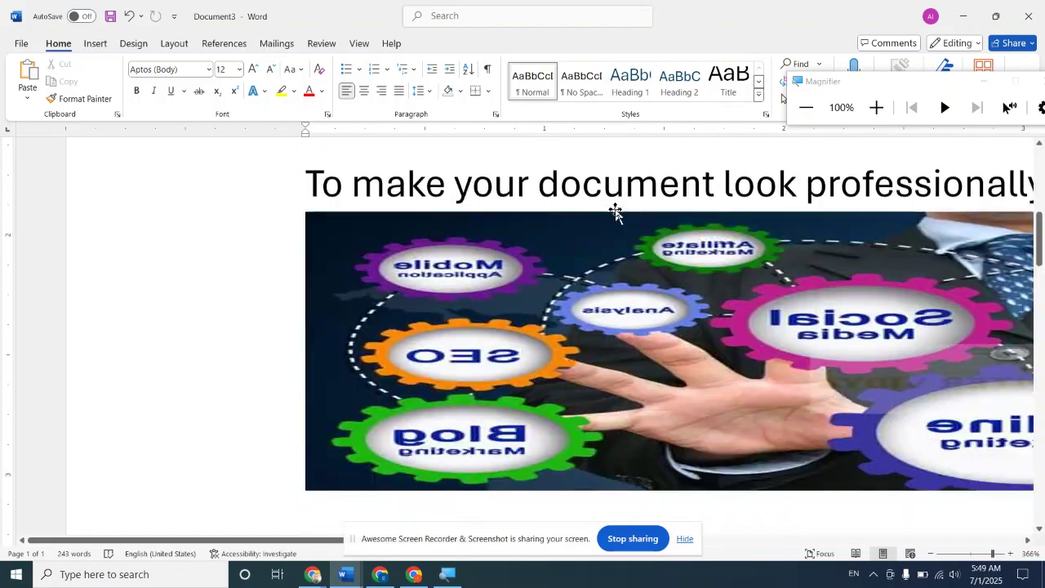
{"action": "scroll", "coordinate": [547, 224], "scroll_direction": "up", "scroll_amount": 3}
{"action": "scroll", "coordinate": [548, 224], "scroll_direction": "up", "scroll_amount": 4}
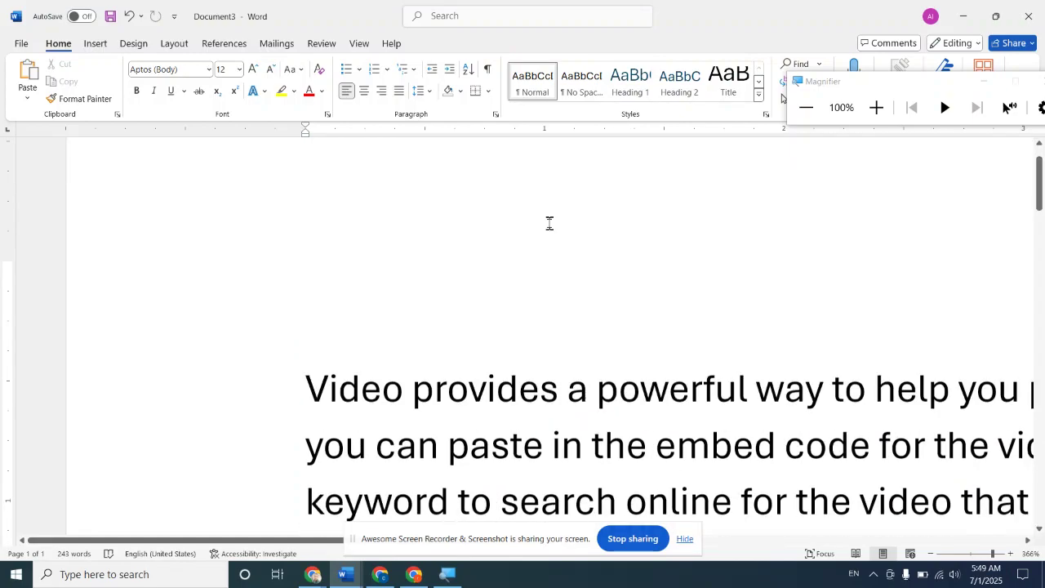
{"action": "scroll", "coordinate": [875, 269], "scroll_direction": "down", "scroll_amount": 5}
- Caption the wide online marketing picture with the PHOTO label, positioned below the selected item
{"action": "left_click", "coordinate": [762, 265]}
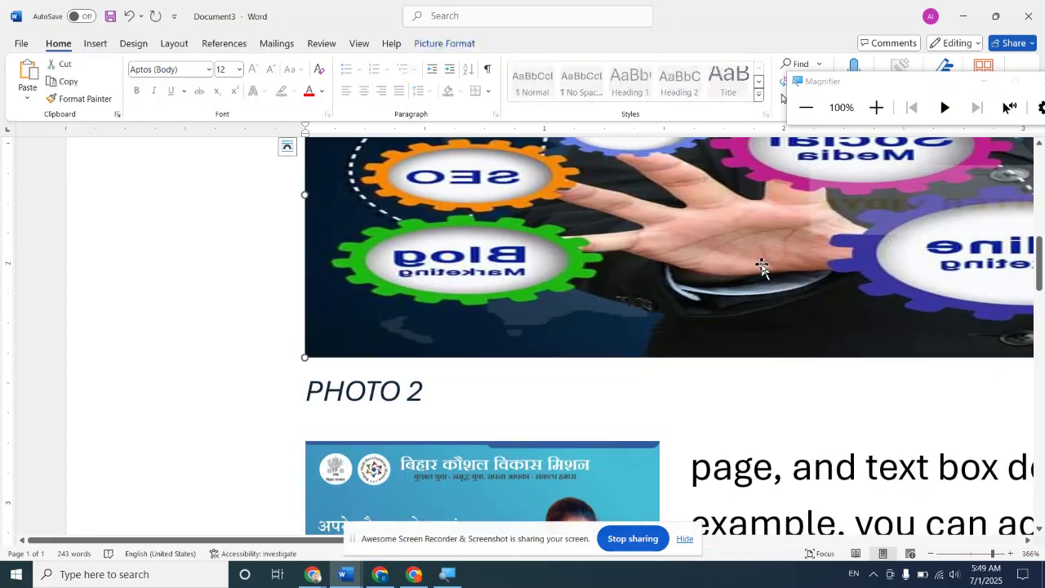
{"action": "left_click", "coordinate": [245, 45]}
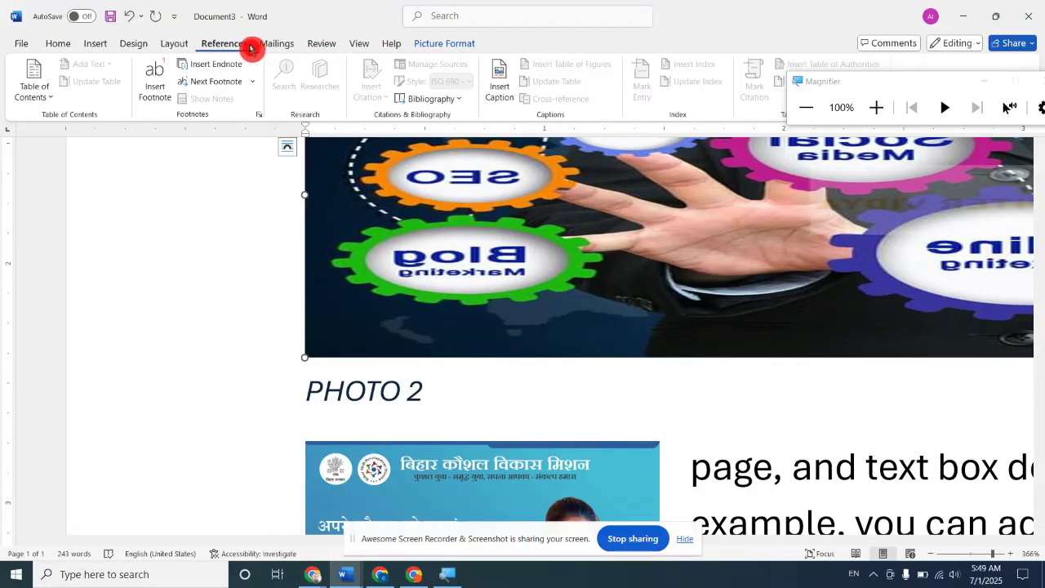
{"action": "left_click", "coordinate": [501, 90]}
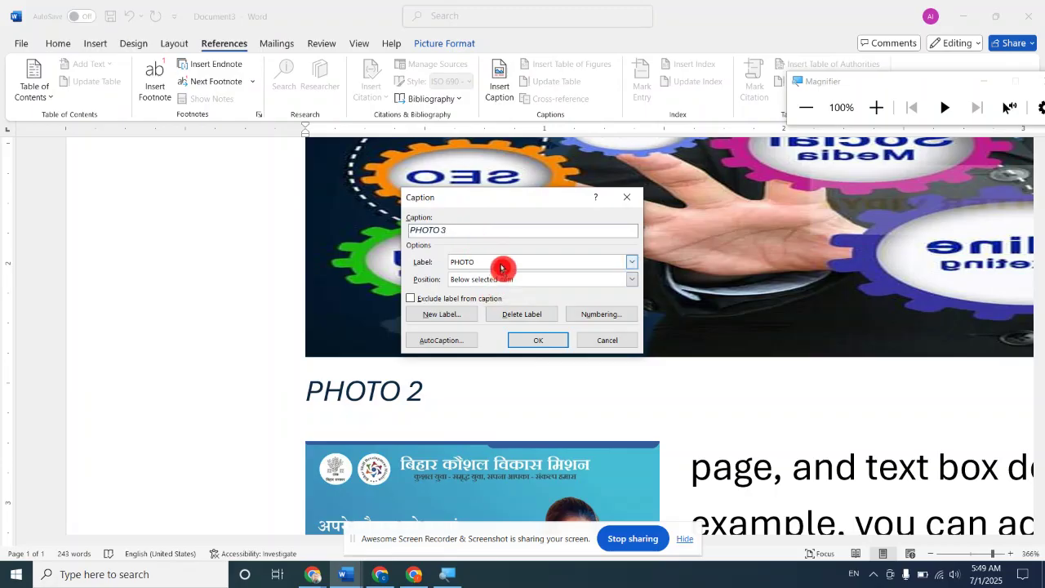
{"action": "left_click", "coordinate": [537, 341]}
- Caption the small blue poster with the PHOTO label, positioned below the selected item
{"action": "scroll", "coordinate": [538, 362], "scroll_direction": "down", "scroll_amount": 2}
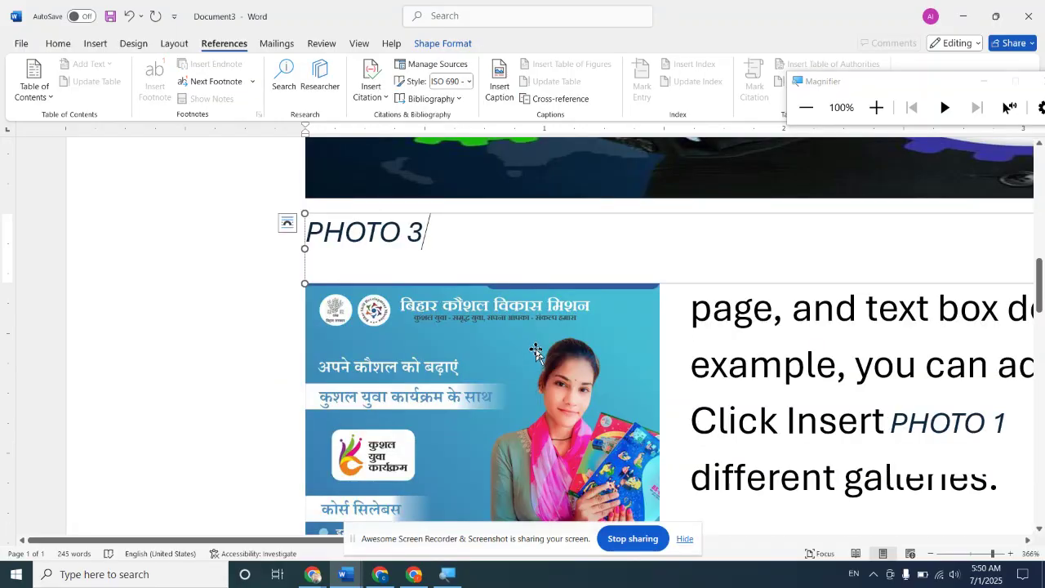
{"action": "scroll", "coordinate": [531, 368], "scroll_direction": "down", "scroll_amount": 5}
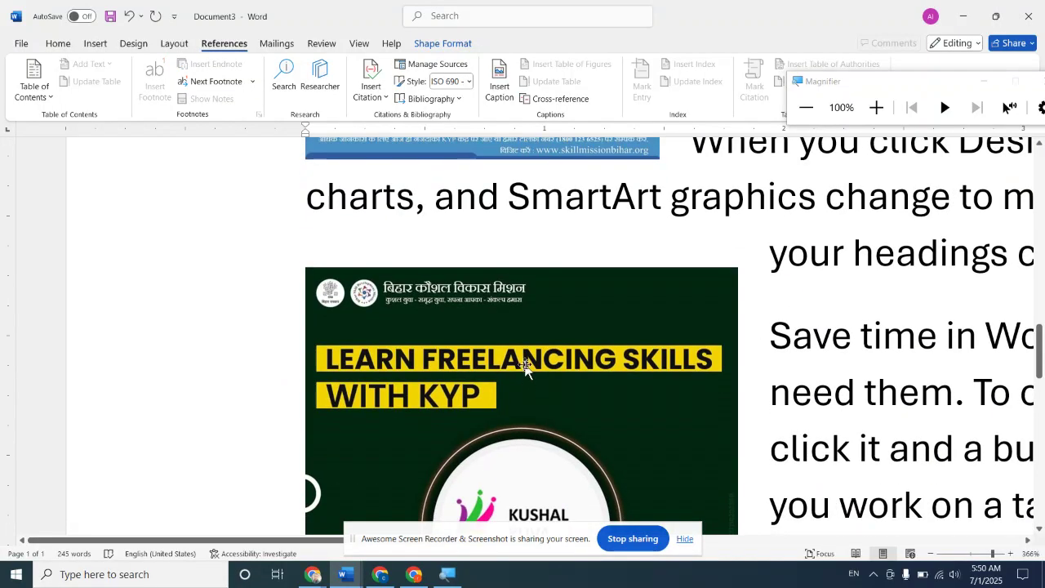
{"action": "scroll", "coordinate": [525, 368], "scroll_direction": "up", "scroll_amount": 4}
{"action": "scroll", "coordinate": [490, 240], "scroll_direction": "down", "scroll_amount": 2}
{"action": "left_click", "coordinate": [491, 241]}
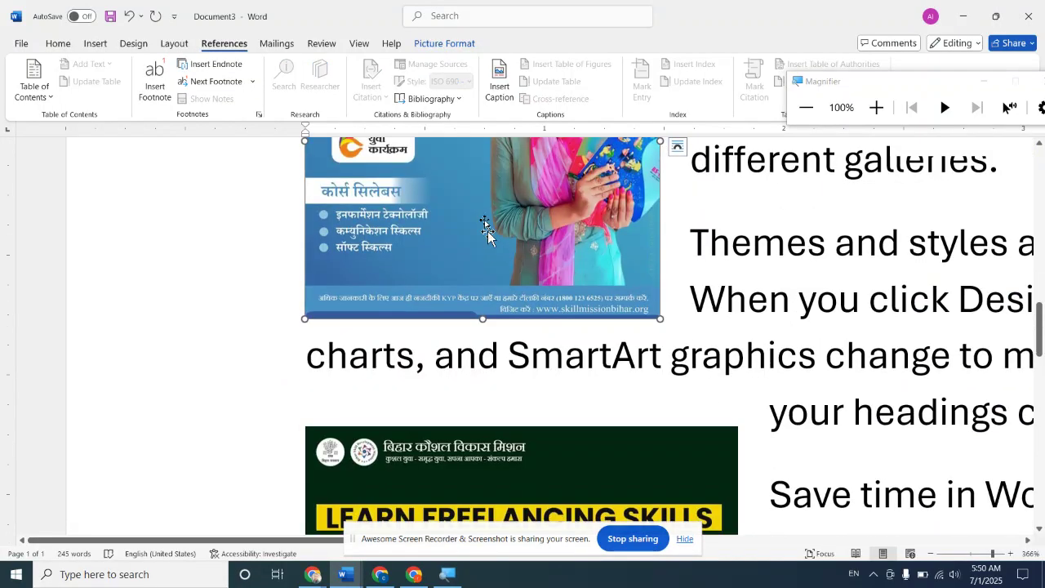
{"action": "left_click", "coordinate": [498, 88]}
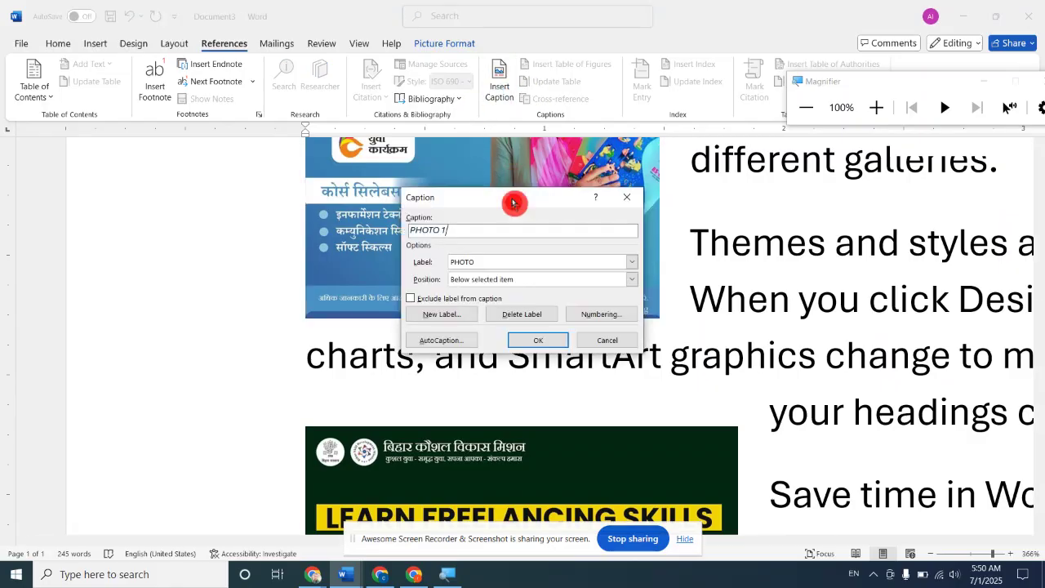
{"action": "left_click", "coordinate": [544, 347]}
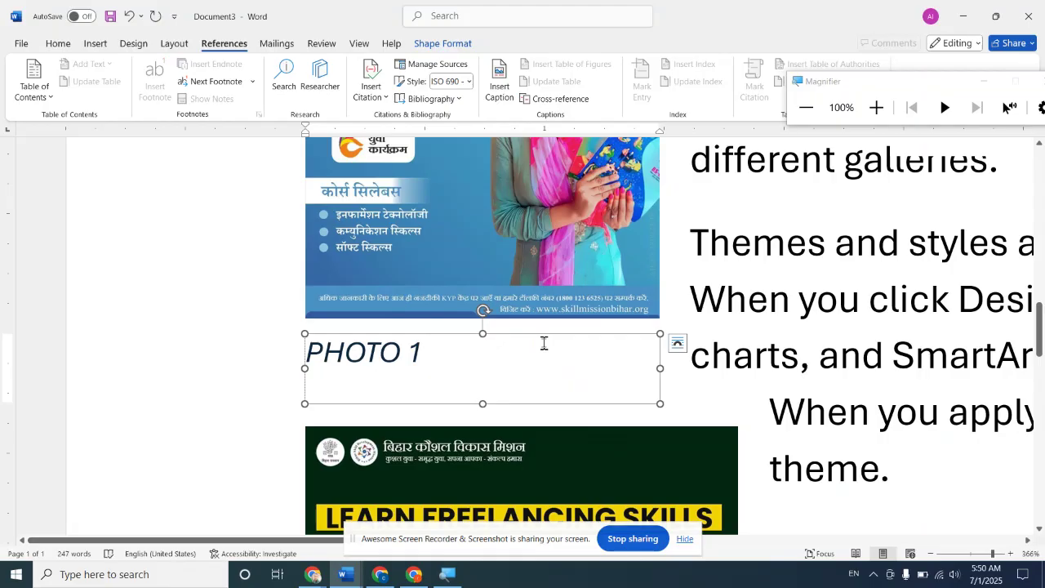
{"action": "scroll", "coordinate": [541, 338], "scroll_direction": "down", "scroll_amount": 4}
{"action": "scroll", "coordinate": [541, 338], "scroll_direction": "up", "scroll_amount": 2}
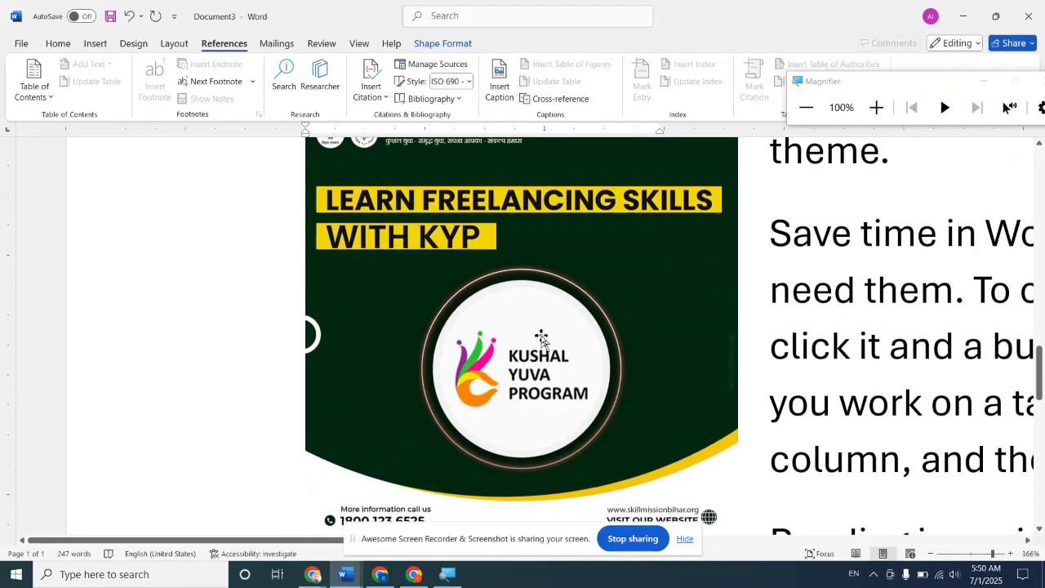
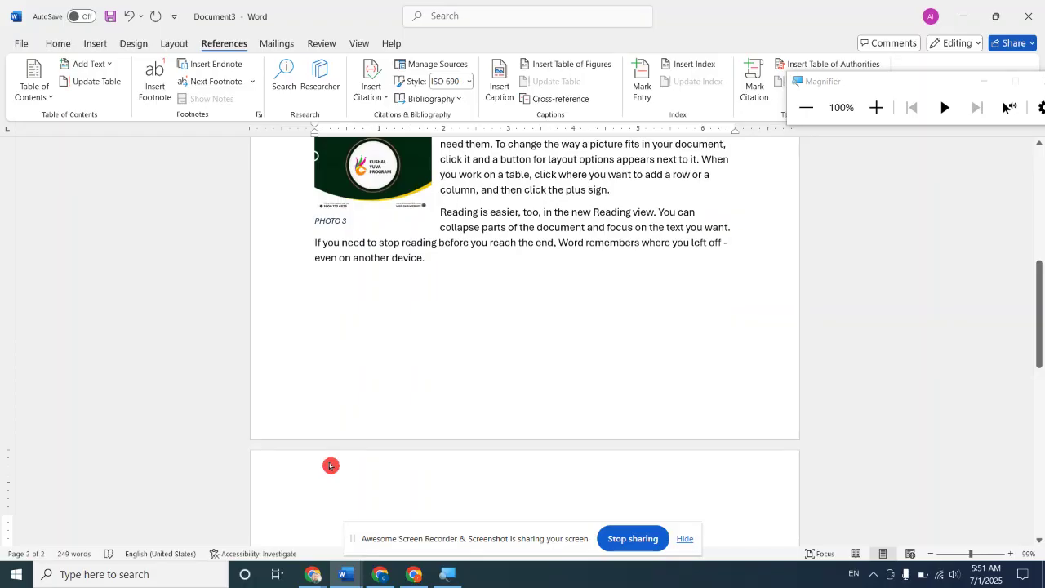
- Insert a table of figures on the blank second page, using the PHOTO caption label and right-aligned page numbers with dotted leaders
{"action": "scroll", "coordinate": [331, 433], "scroll_direction": "down", "scroll_amount": 3}
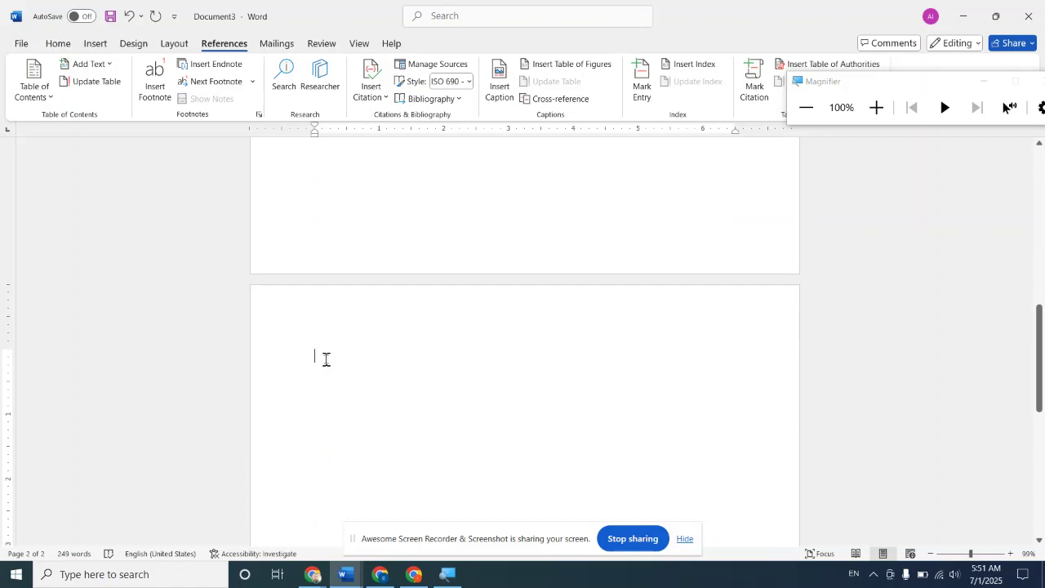
{"action": "scroll", "coordinate": [325, 359], "scroll_direction": "up", "scroll_amount": 2}
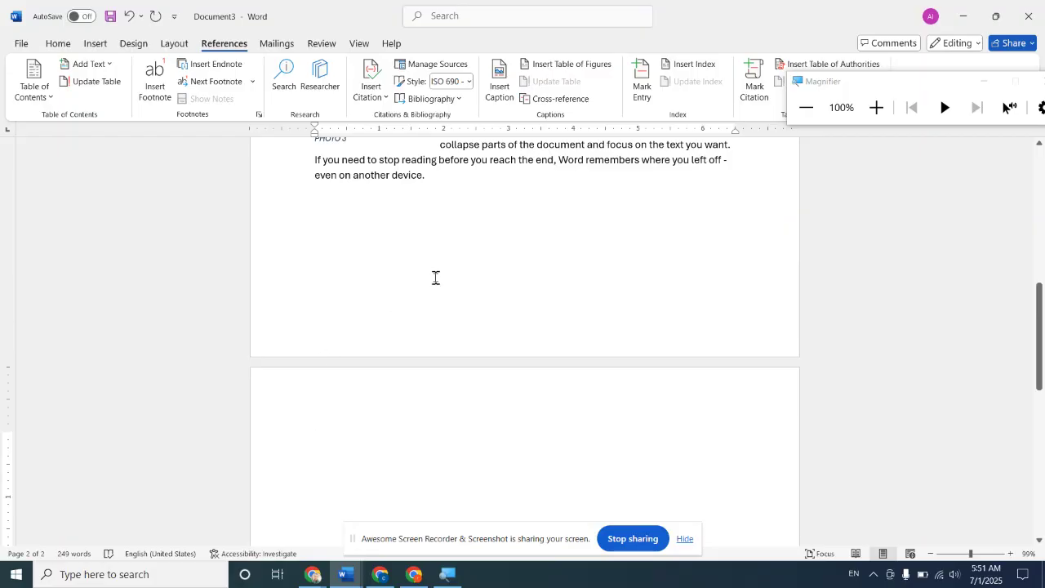
{"action": "key", "text": "super+plus"}
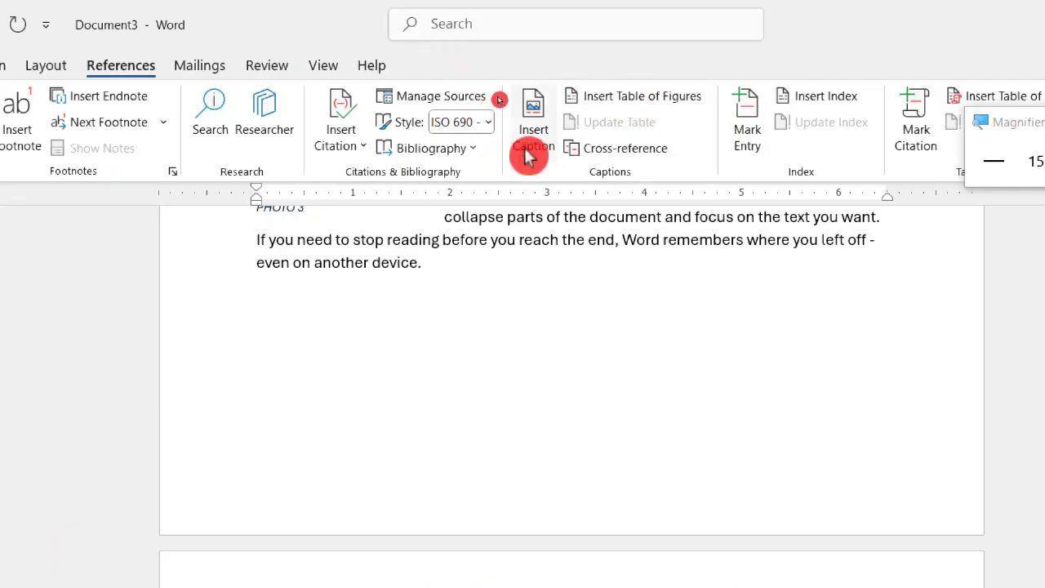
{"action": "left_click", "coordinate": [669, 107]}
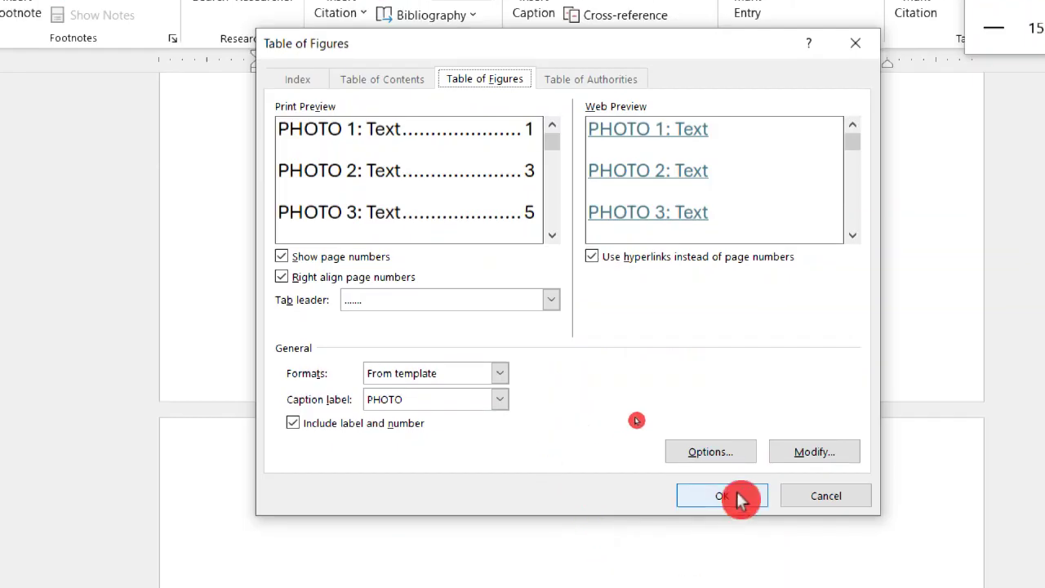
{"action": "left_click", "coordinate": [739, 587]}
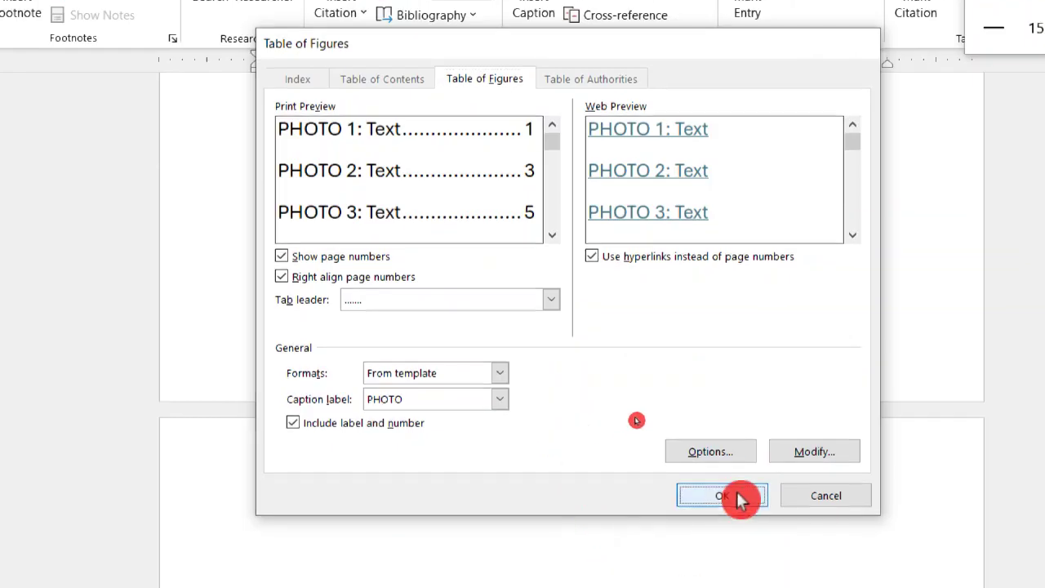
{"action": "scroll", "coordinate": [677, 462], "scroll_direction": "down", "scroll_amount": 3}
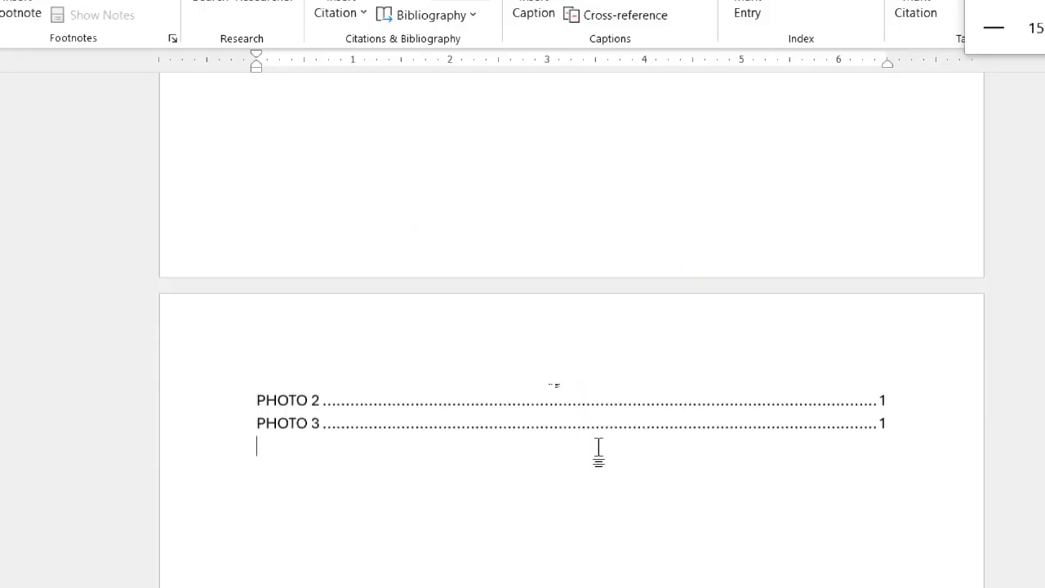
- Delete the stray caption box that covers the "Click Insert" line beside the blue poster
{"action": "scroll", "coordinate": [571, 417], "scroll_direction": "up", "scroll_amount": 3}
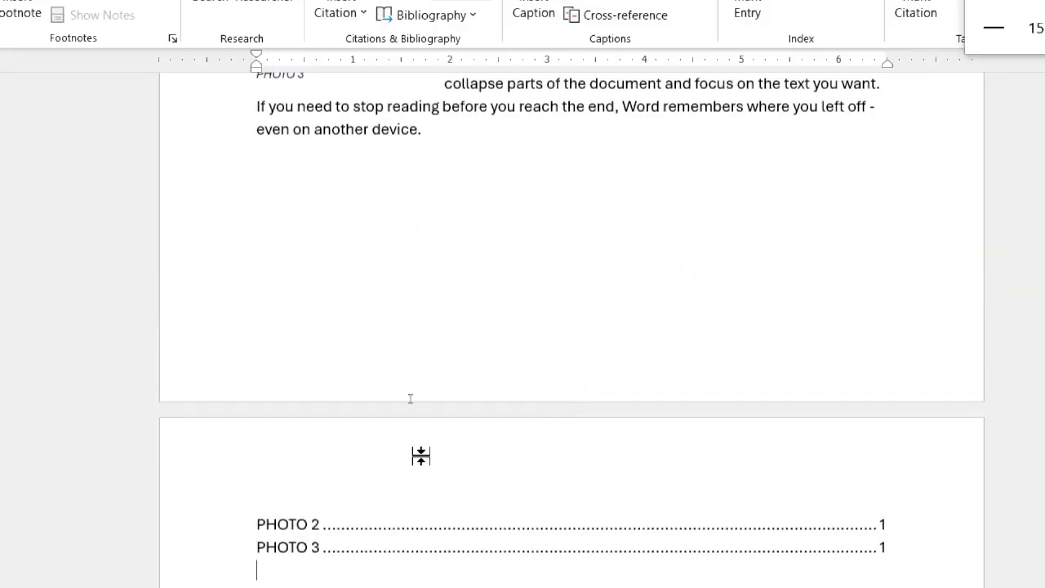
{"action": "scroll", "coordinate": [324, 428], "scroll_direction": "up", "scroll_amount": 10}
{"action": "left_click", "coordinate": [270, 508]}
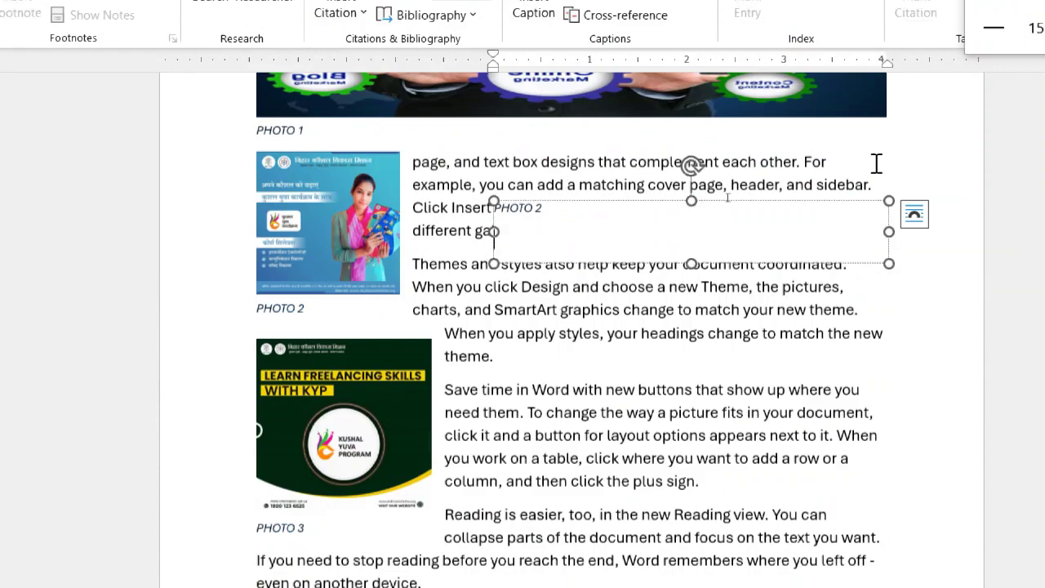
{"action": "left_click", "coordinate": [856, 203]}
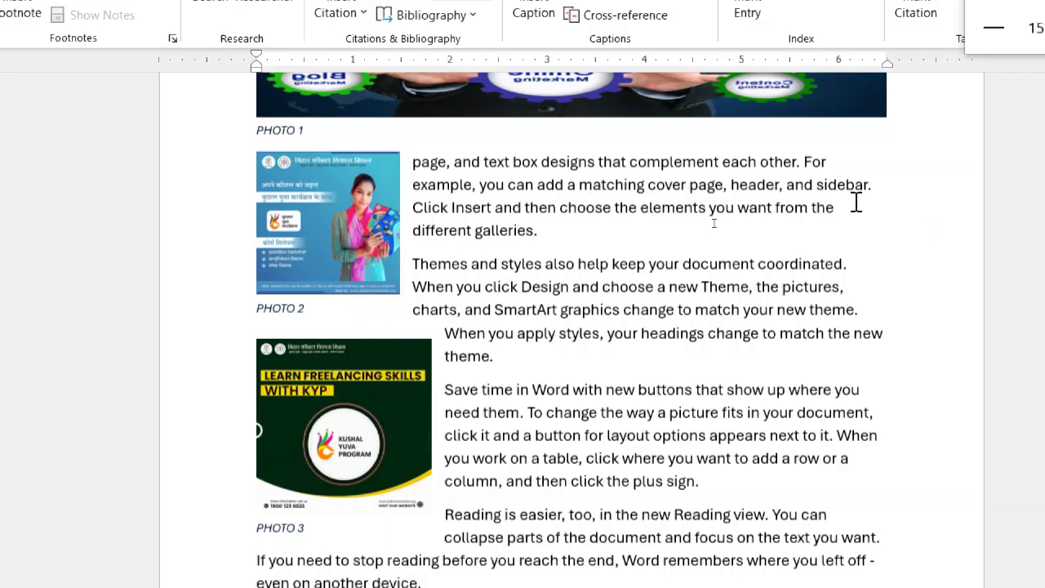
- Review the captioned pictures and follow the table of figures' PHOTO 2 link to its picture
{"action": "scroll", "coordinate": [856, 203], "scroll_direction": "up", "scroll_amount": 3}
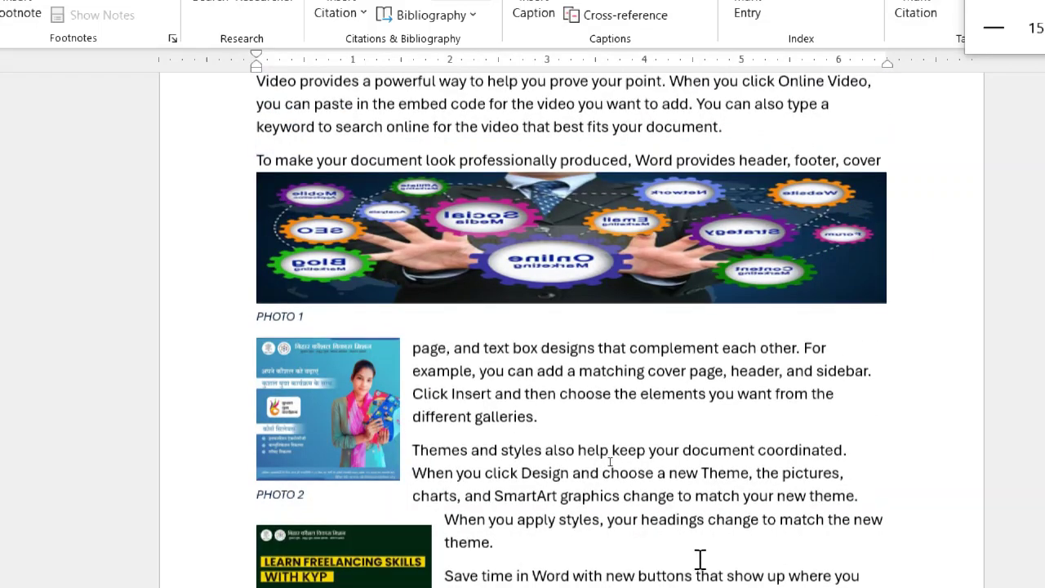
{"action": "scroll", "coordinate": [699, 560], "scroll_direction": "down", "scroll_amount": 3}
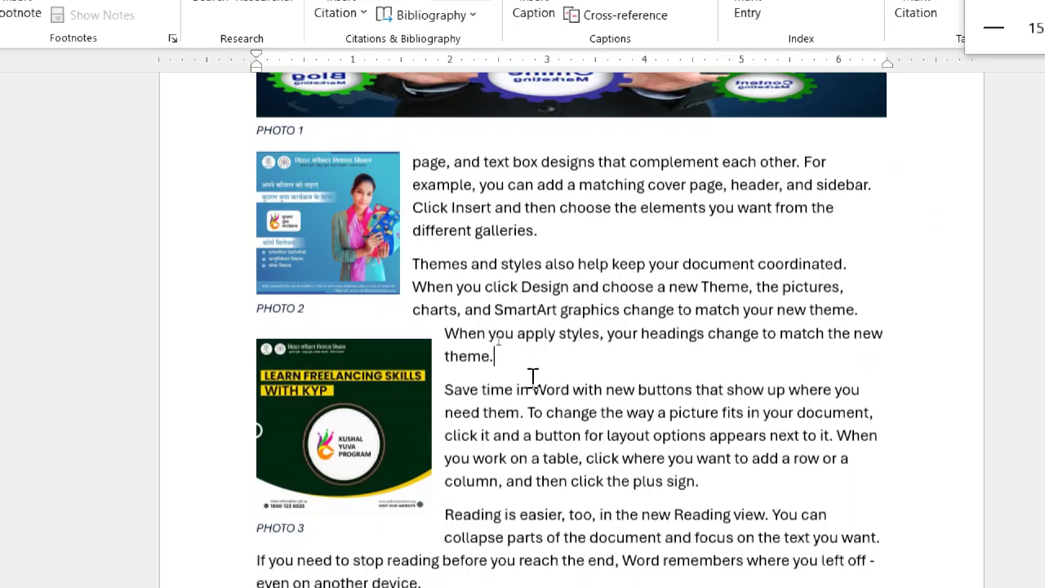
{"action": "scroll", "coordinate": [567, 415], "scroll_direction": "down", "scroll_amount": 5}
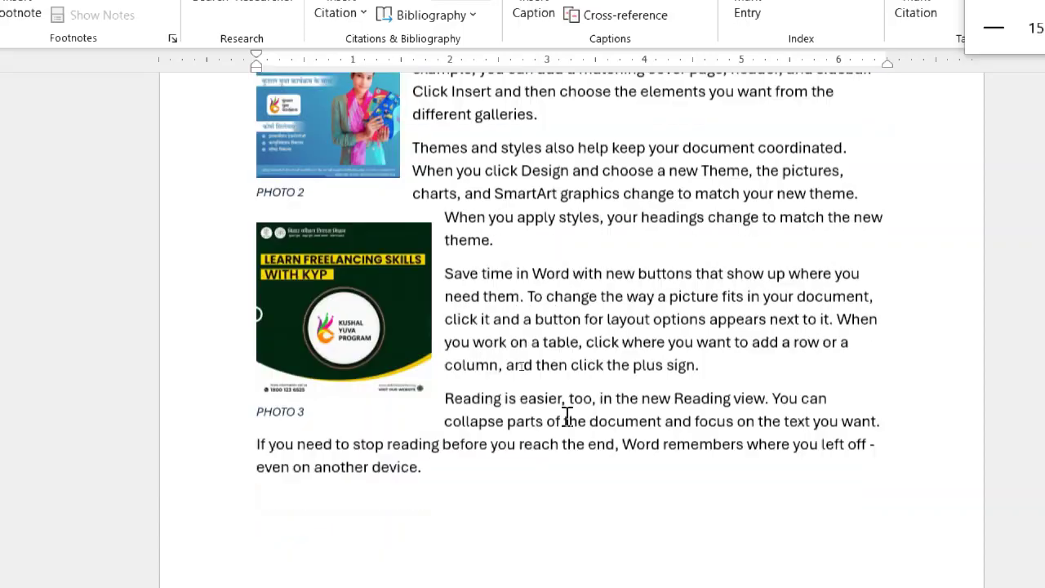
{"action": "scroll", "coordinate": [567, 416], "scroll_direction": "down", "scroll_amount": 5}
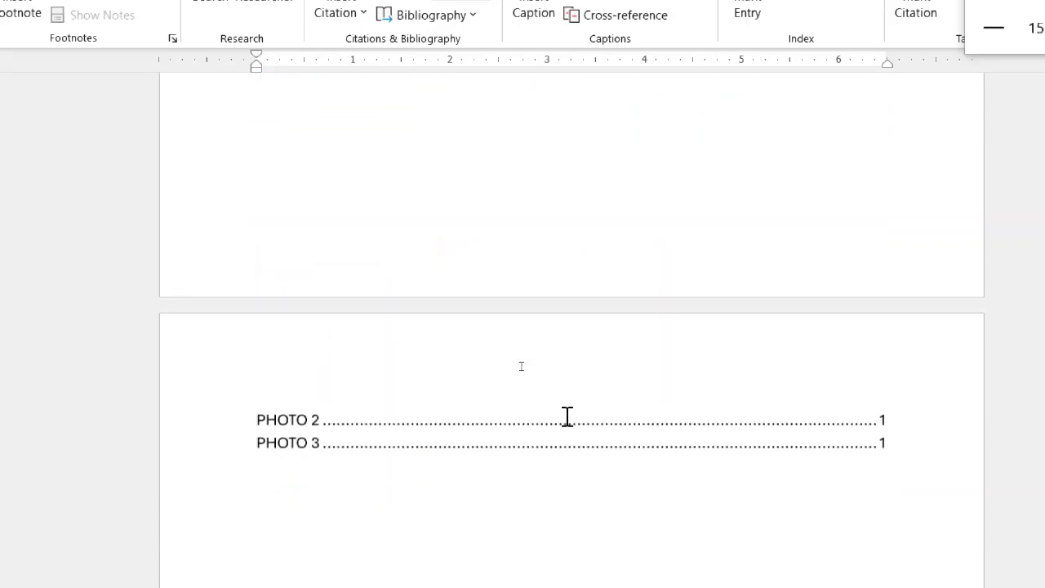
{"action": "left_click", "coordinate": [319, 421], "text": "ctrl"}
{"action": "scroll", "coordinate": [318, 432], "scroll_direction": "up", "scroll_amount": 5}
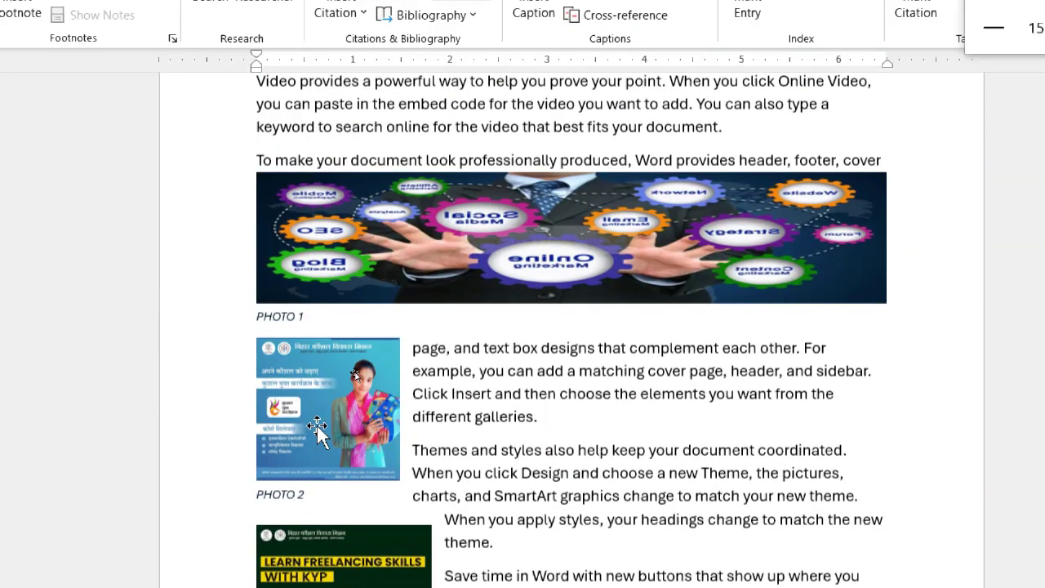
- Replace the existing table of figures with a new one from template, using the PHOTO caption label
{"action": "scroll", "coordinate": [588, 4], "scroll_direction": "up", "scroll_amount": 2}
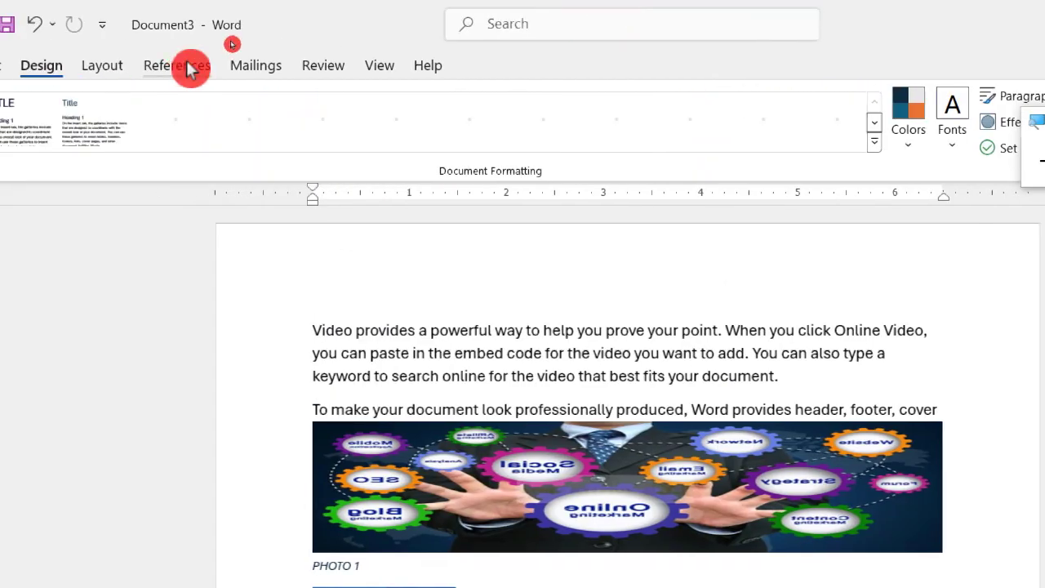
{"action": "left_click", "coordinate": [191, 69]}
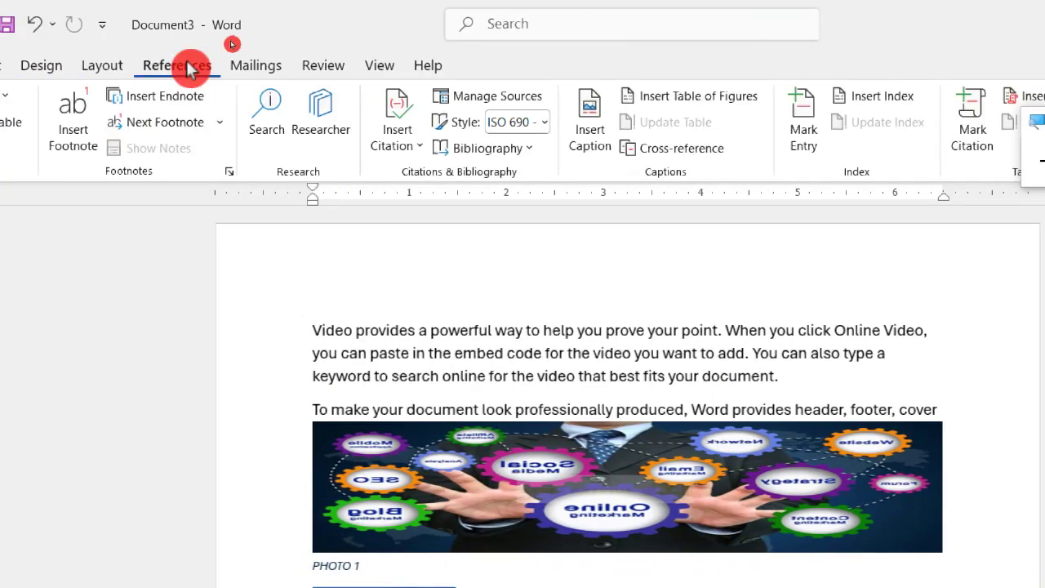
{"action": "left_click", "coordinate": [753, 98]}
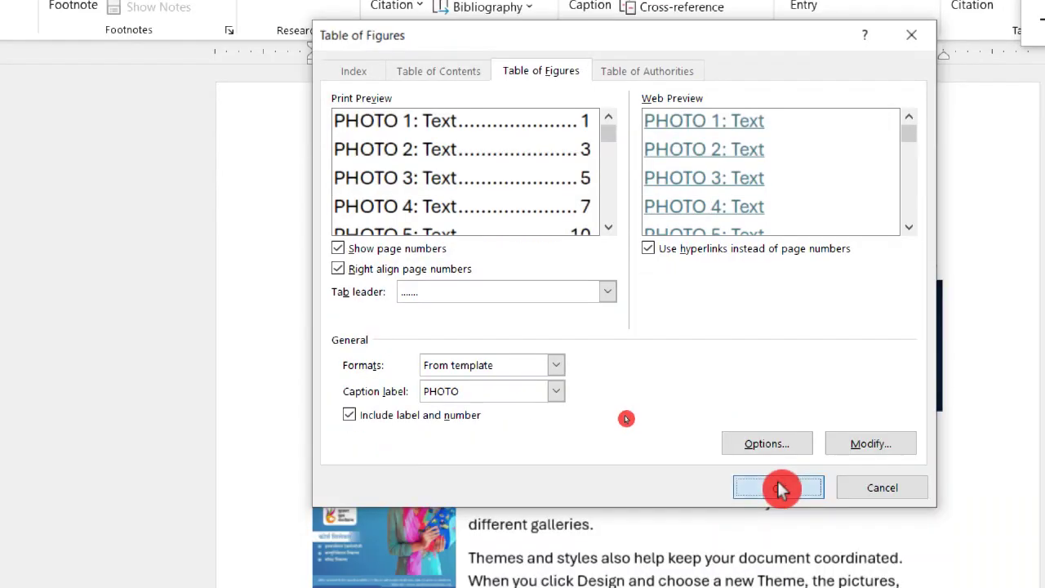
{"action": "left_click", "coordinate": [777, 587]}
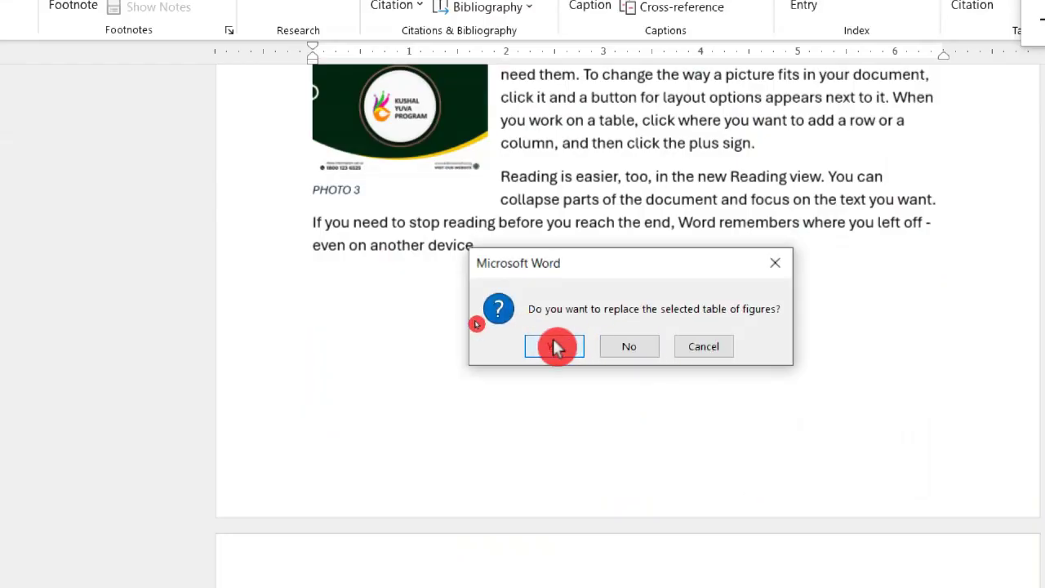
{"action": "left_click", "coordinate": [556, 346]}
{"action": "scroll", "coordinate": [555, 340], "scroll_direction": "down", "scroll_amount": 10}
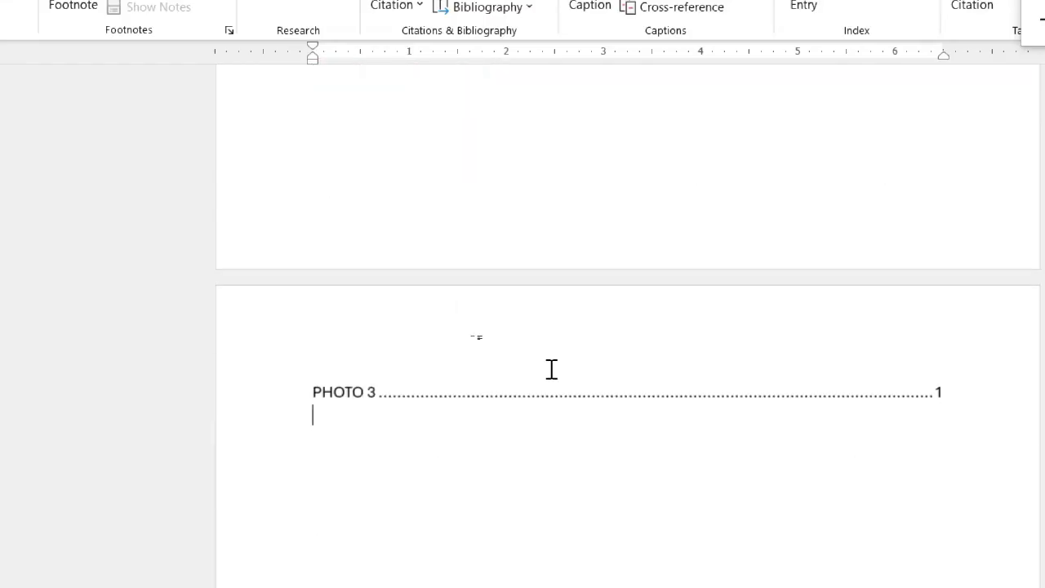
{"action": "scroll", "coordinate": [549, 368], "scroll_direction": "down", "scroll_amount": 2}
{"action": "scroll", "coordinate": [549, 368], "scroll_direction": "up", "scroll_amount": 8}
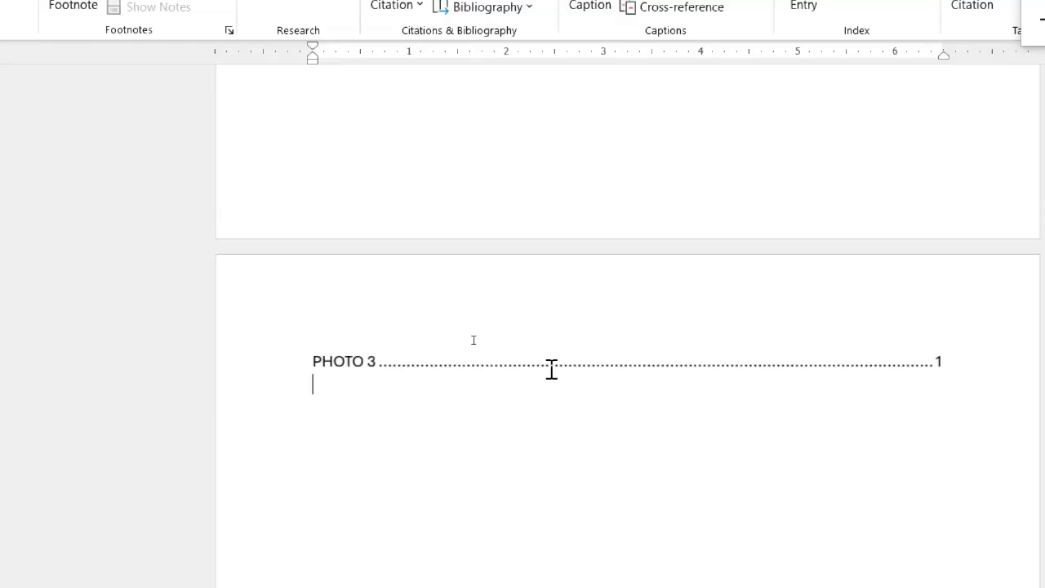
{"action": "scroll", "coordinate": [551, 369], "scroll_direction": "down", "scroll_amount": 2}
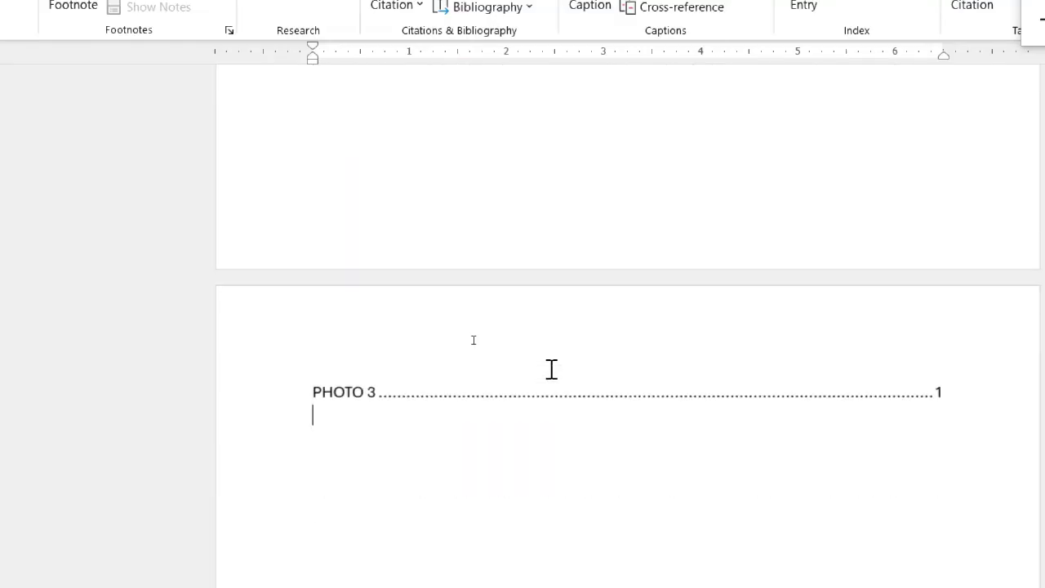
- Undo the table of figures replacement and the stray caption box's deletion
{"action": "key", "text": "ctrl+z"}
{"action": "key", "text": "ctrl+z"}
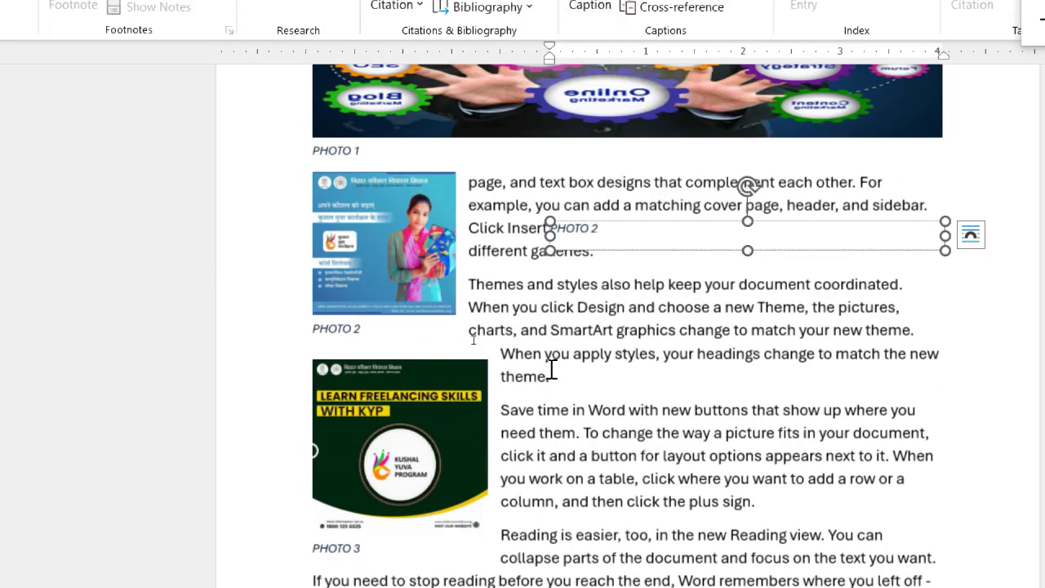
{"action": "key", "text": "ctrl+z"}
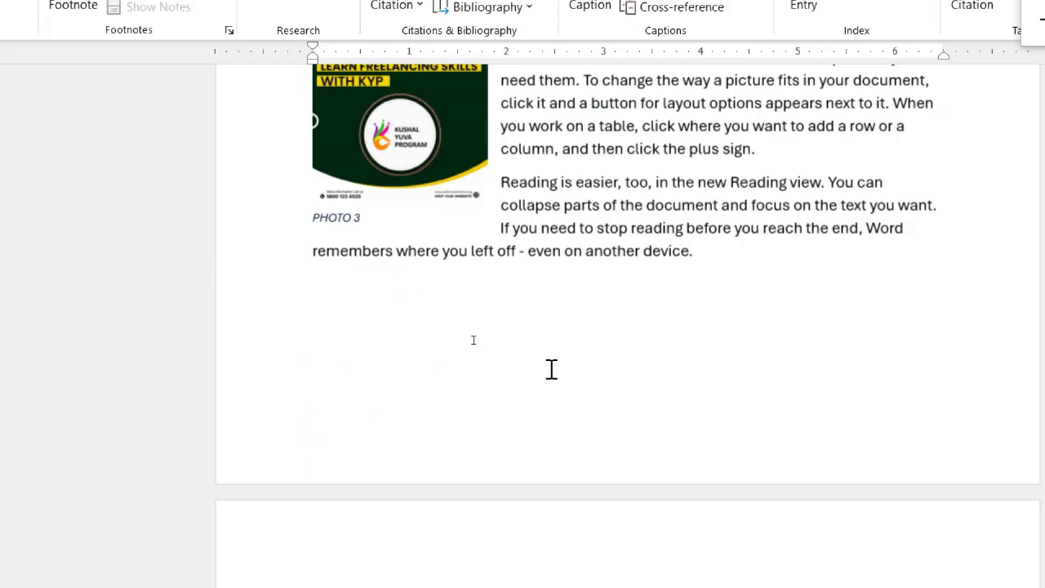
- Delete the whole document content and generate fresh sample paragraphs with the =RAND() function
{"action": "key", "text": "ctrl+a"}
{"action": "key", "text": "Delete"}
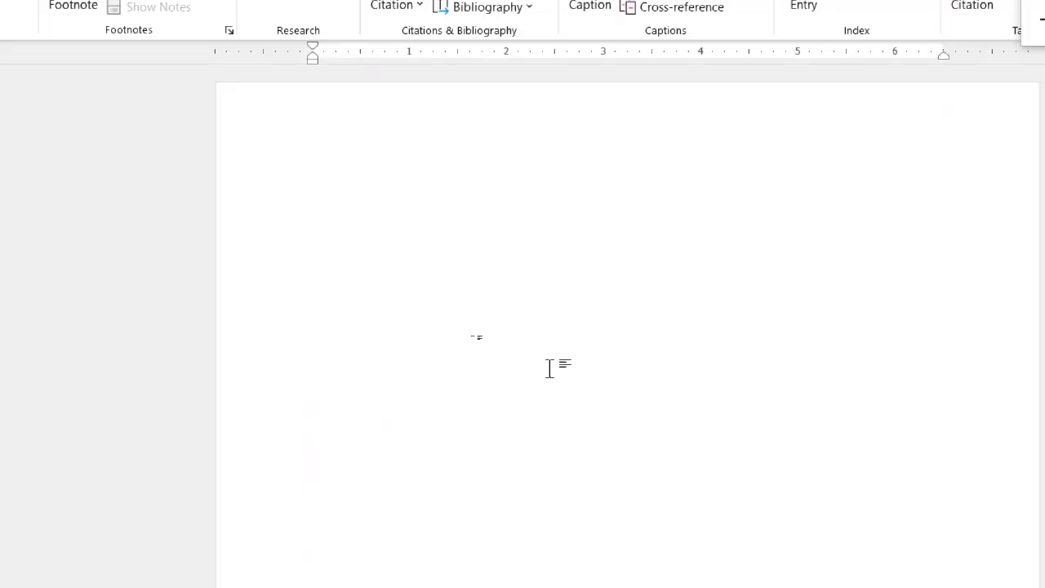
{"action": "type", "text": "=RAN"}
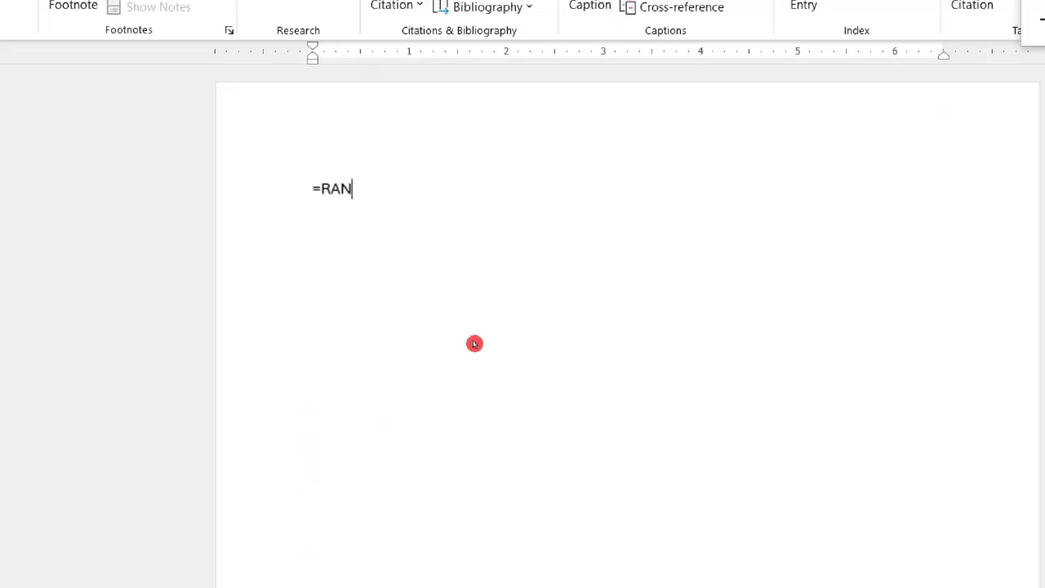
{"action": "type", "text": "D()"}
{"action": "key", "text": "Return"}
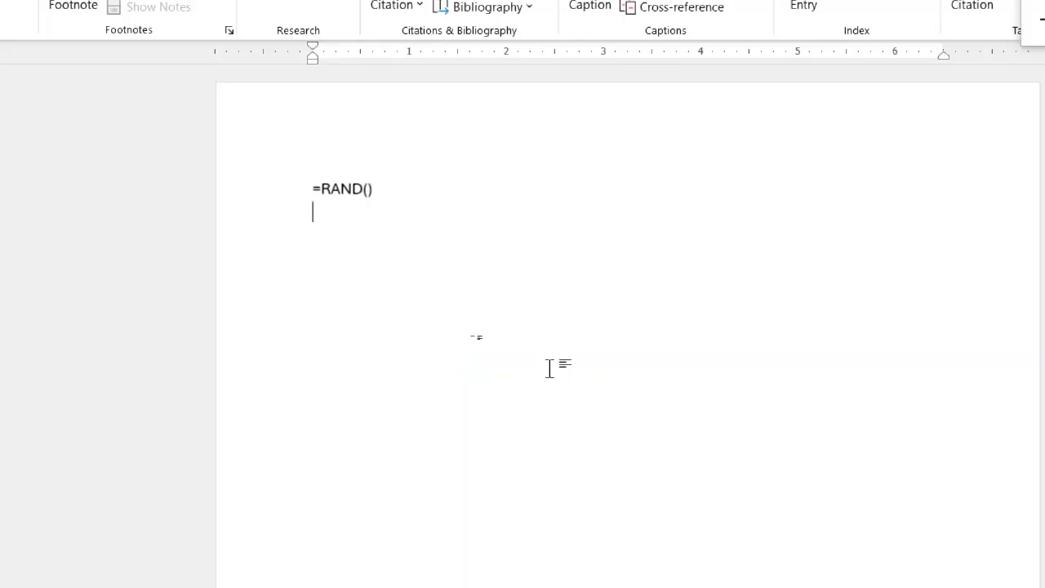
{"action": "left_click", "coordinate": [474, 344]}
{"action": "key", "text": "Return"}
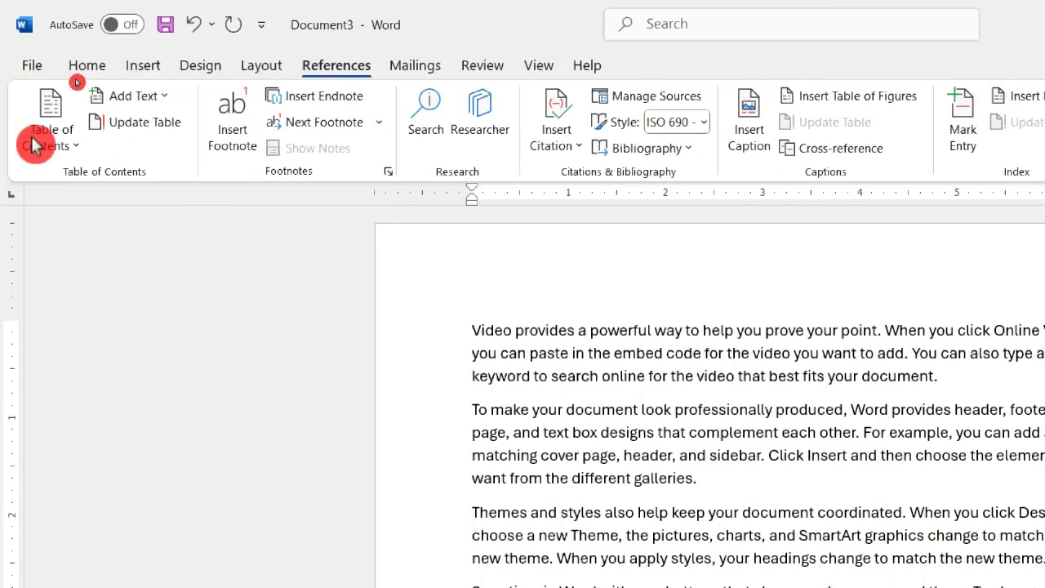
{"action": "left_click", "coordinate": [146, 70]}
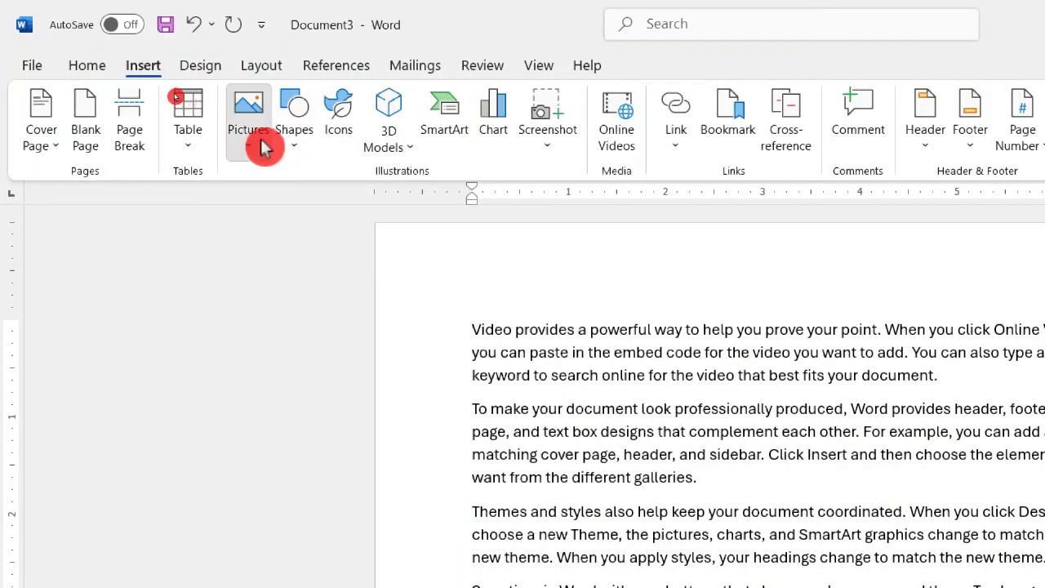
{"action": "left_click", "coordinate": [263, 150]}
{"action": "left_click", "coordinate": [323, 216]}
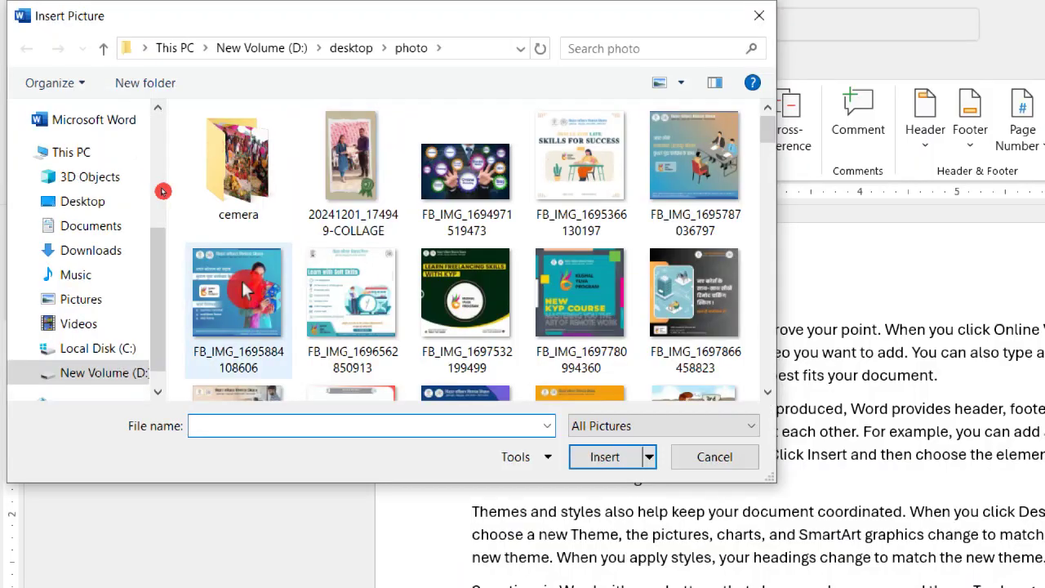
{"action": "double_click", "coordinate": [245, 289]}
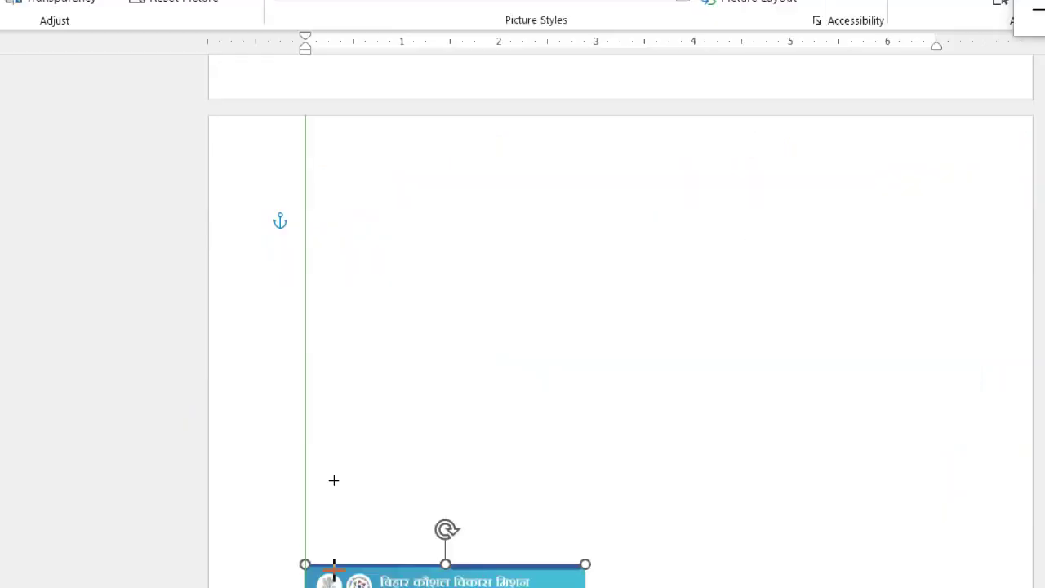
- Shrink the blue poster to about 1 inch wide and move it to the page's left margin beside the second paragraph
{"action": "scroll", "coordinate": [392, 327], "scroll_direction": "up", "scroll_amount": 4}
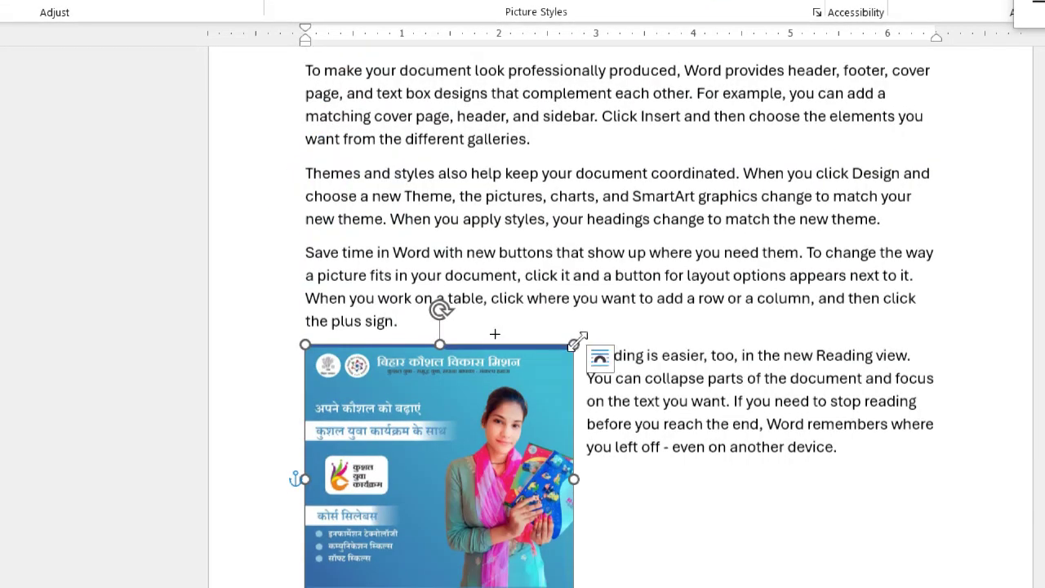
{"action": "left_click_drag", "start_coordinate": [578, 339], "coordinate": [334, 453]}
{"action": "left_click_drag", "start_coordinate": [351, 539], "coordinate": [388, 103]}
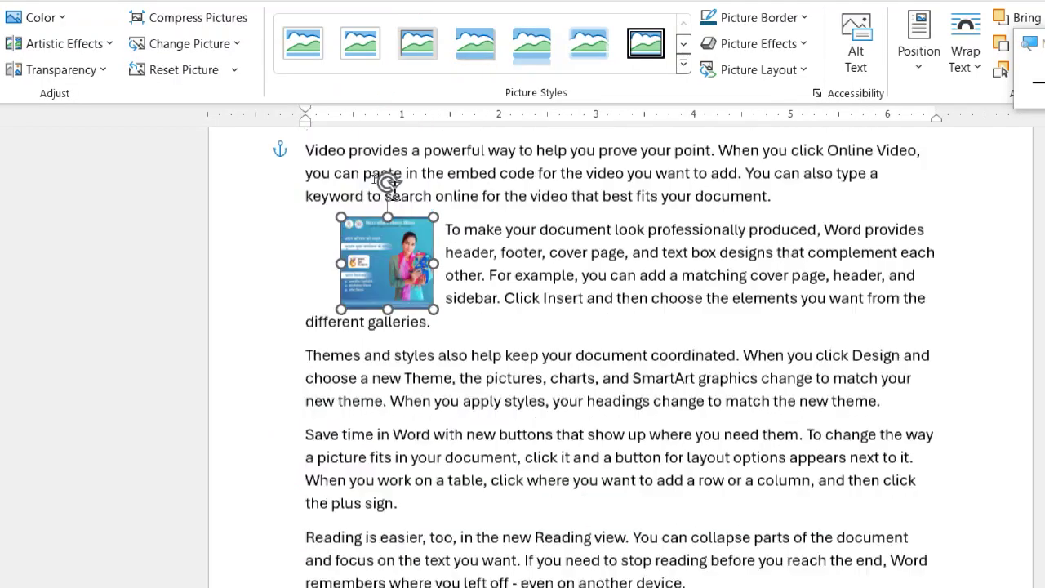
{"action": "scroll", "coordinate": [376, 178], "scroll_direction": "up", "scroll_amount": 3}
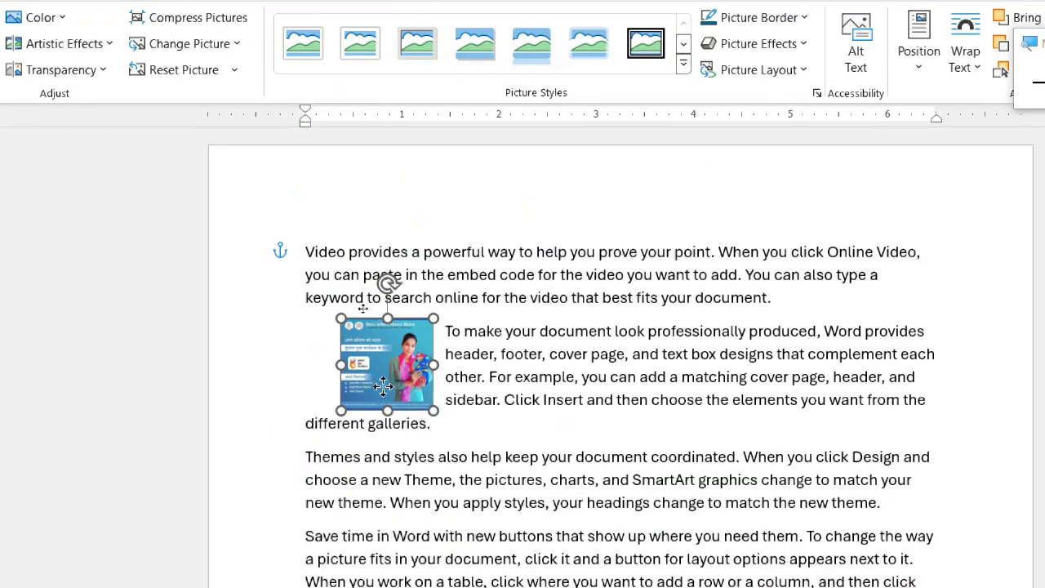
{"action": "left_click_drag", "start_coordinate": [377, 388], "coordinate": [337, 363]}
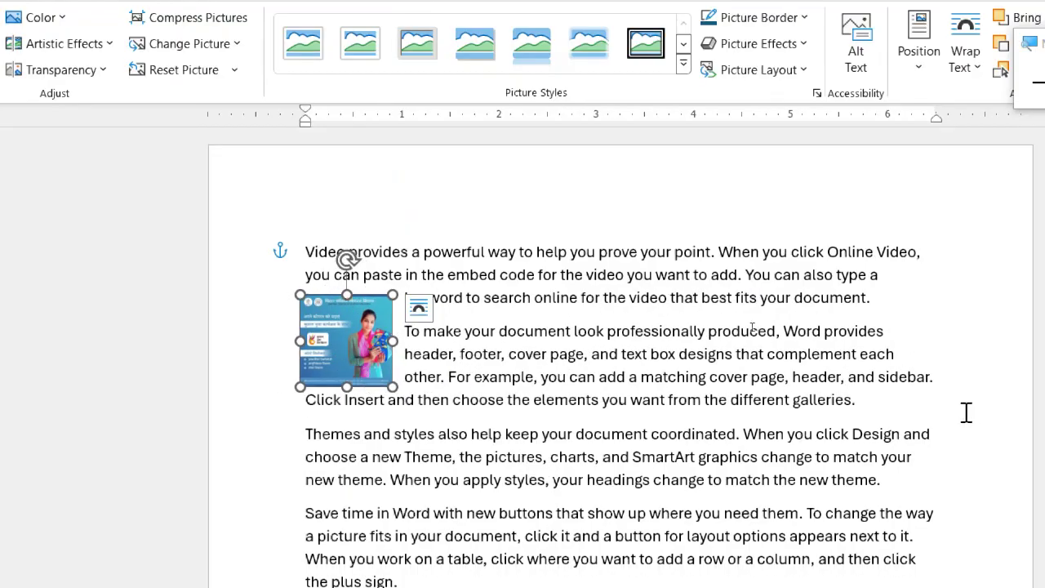
{"action": "left_click", "coordinate": [864, 401]}
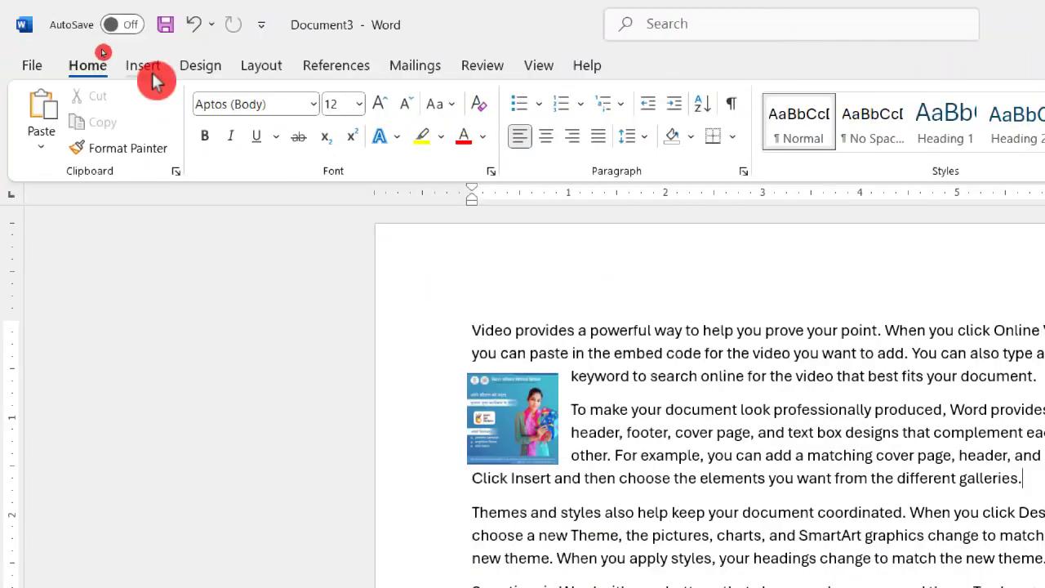
{"action": "left_click", "coordinate": [153, 73]}
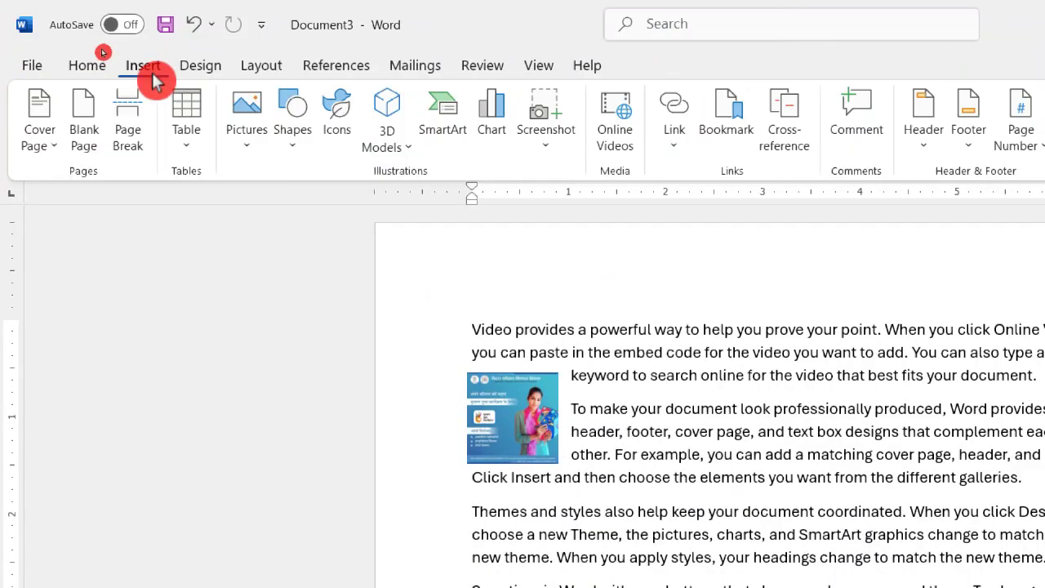
{"action": "left_click", "coordinate": [245, 147]}
{"action": "left_click", "coordinate": [291, 216]}
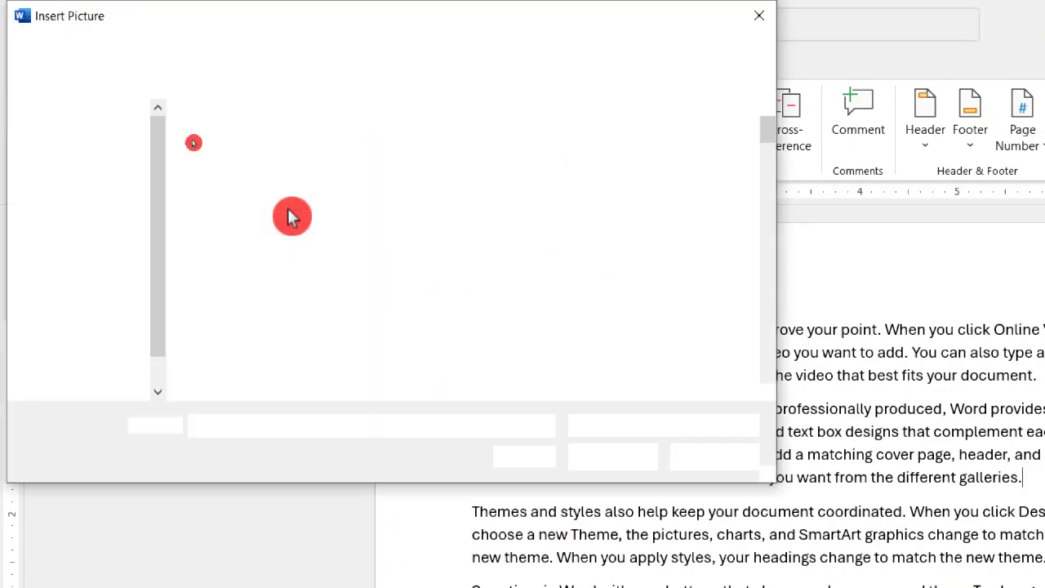
{"action": "left_click", "coordinate": [498, 294]}
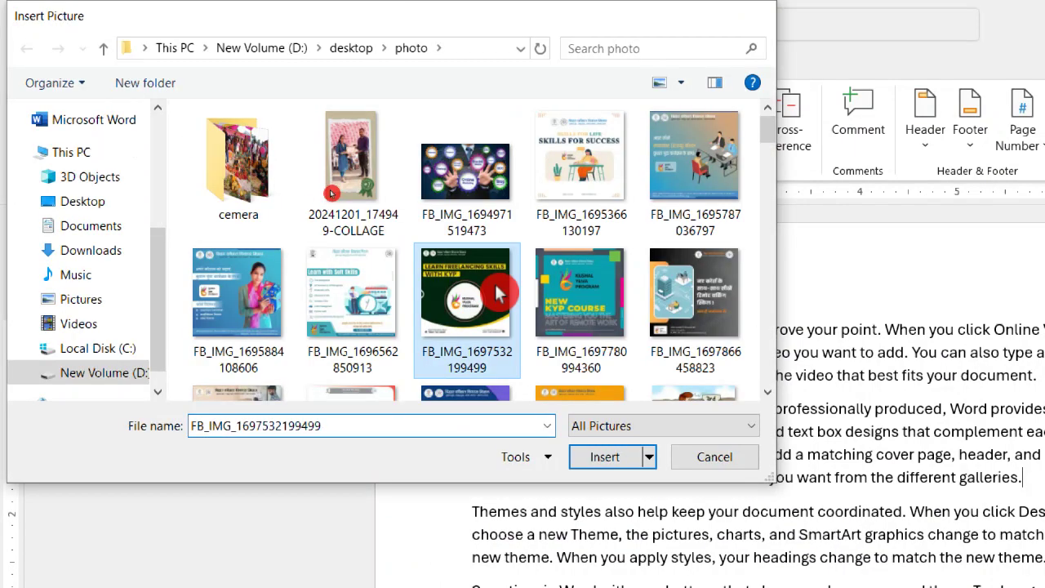
{"action": "double_click", "coordinate": [494, 282]}
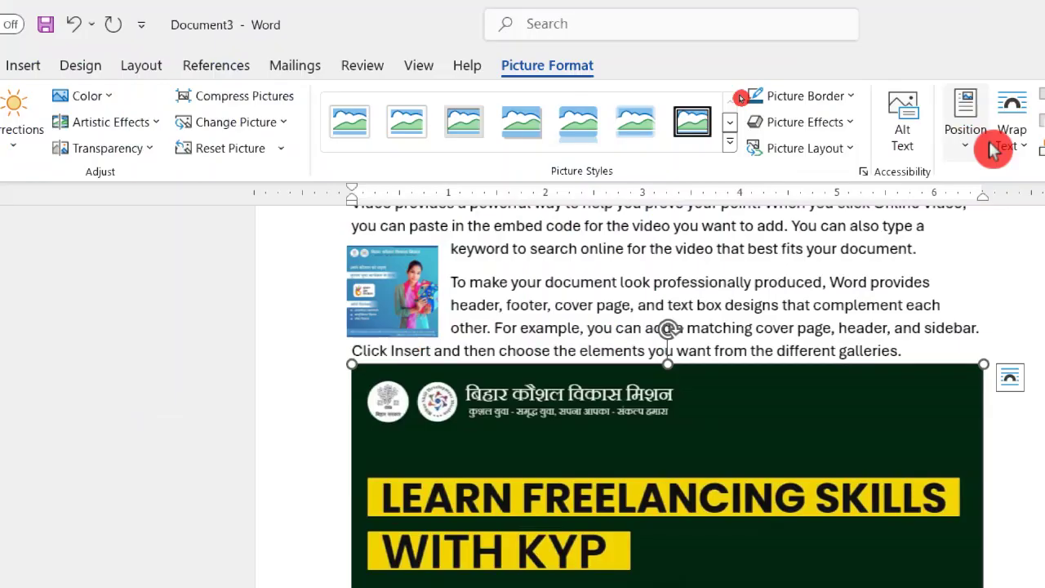
- Resize the green freelancing poster into a flat banner about 5 inches wide and 1.2 inches tall
{"action": "left_click", "coordinate": [980, 144]}
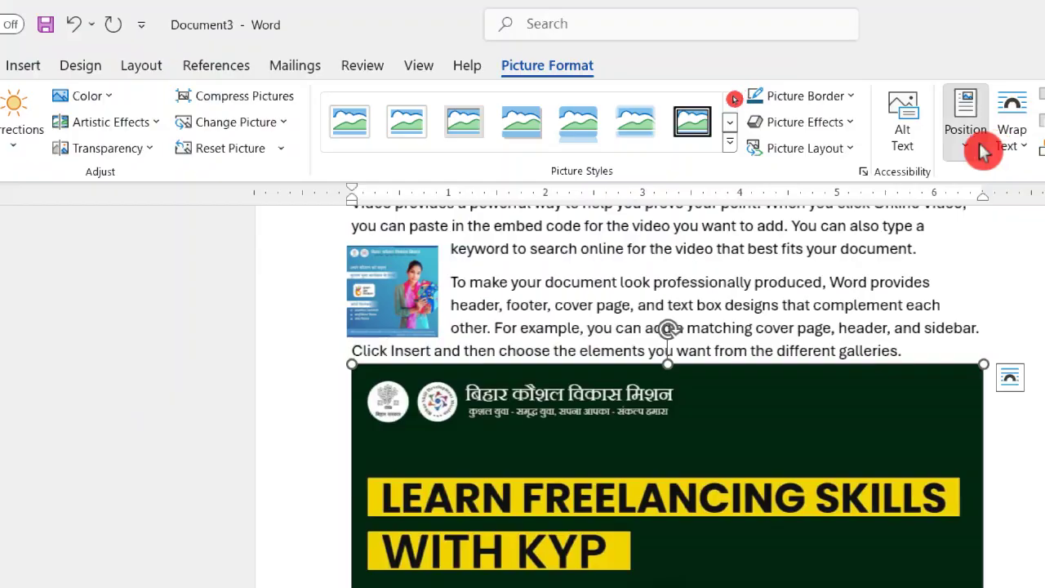
{"action": "left_click", "coordinate": [998, 144]}
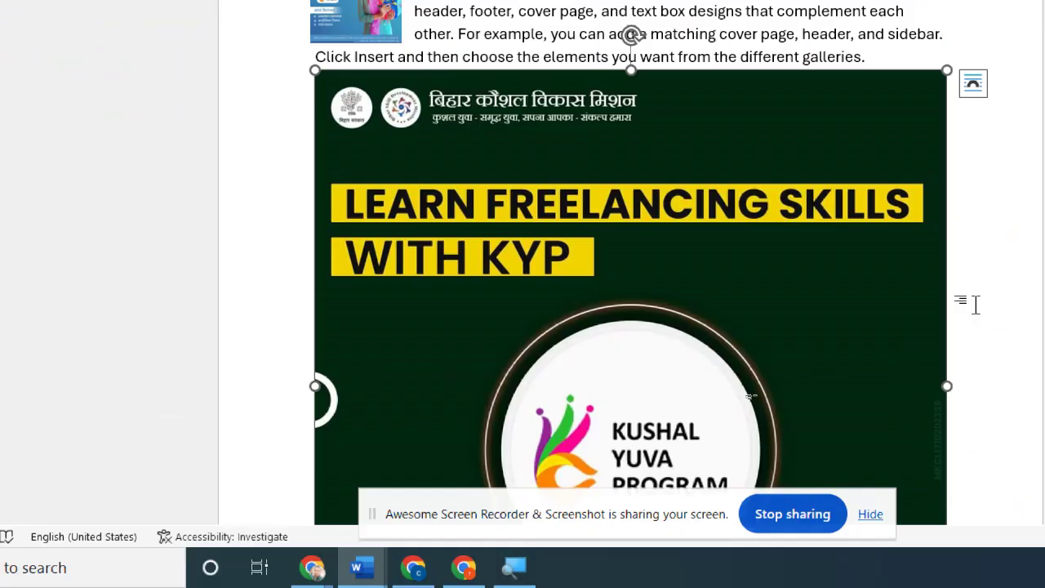
{"action": "left_click_drag", "start_coordinate": [944, 384], "coordinate": [712, 384]}
{"action": "scroll", "coordinate": [660, 441], "scroll_direction": "down", "scroll_amount": 3}
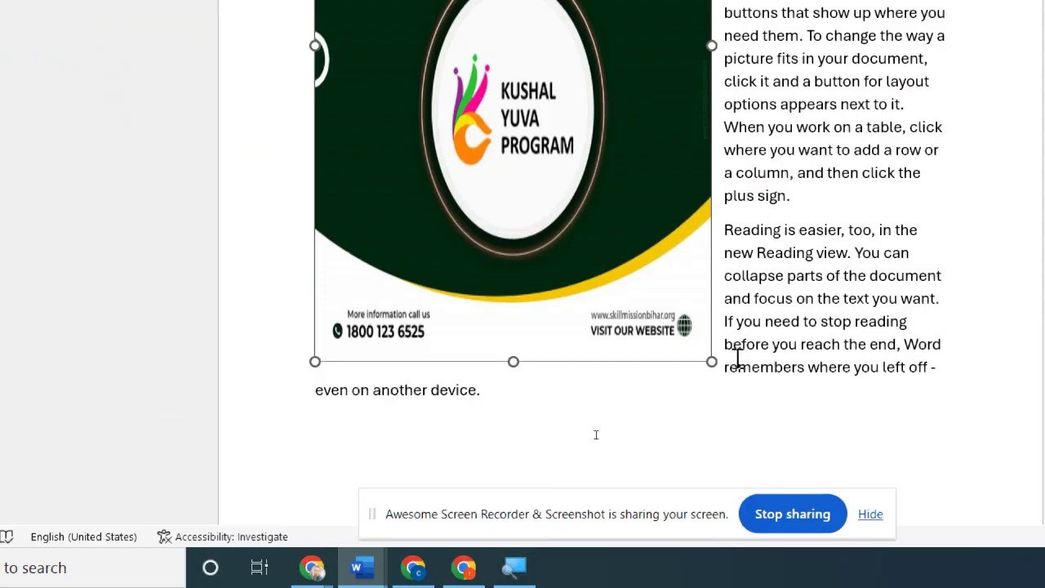
{"action": "left_click_drag", "start_coordinate": [711, 361], "coordinate": [617, 210]}
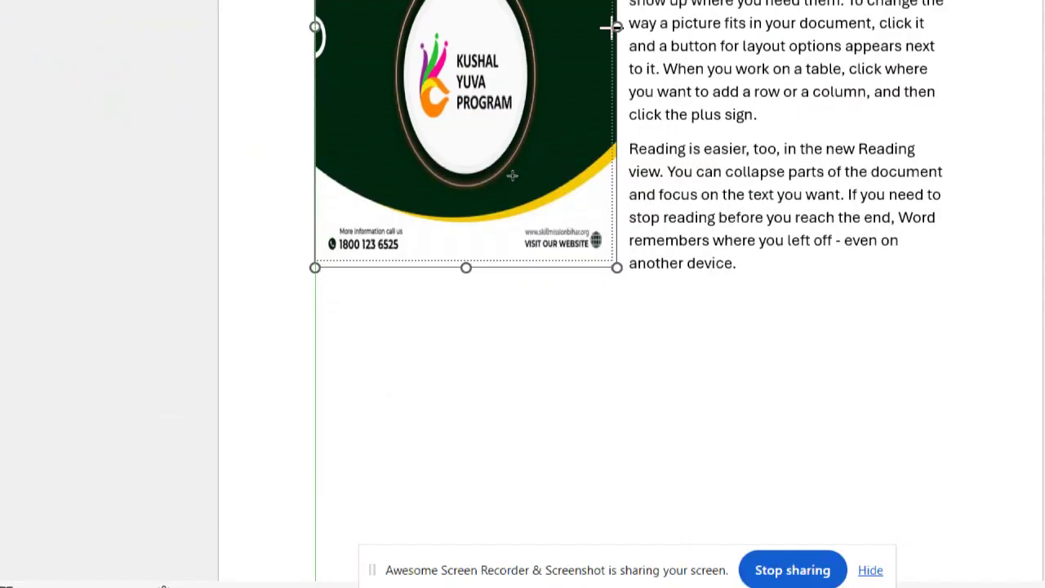
{"action": "left_click_drag", "start_coordinate": [610, 27], "coordinate": [590, 28]}
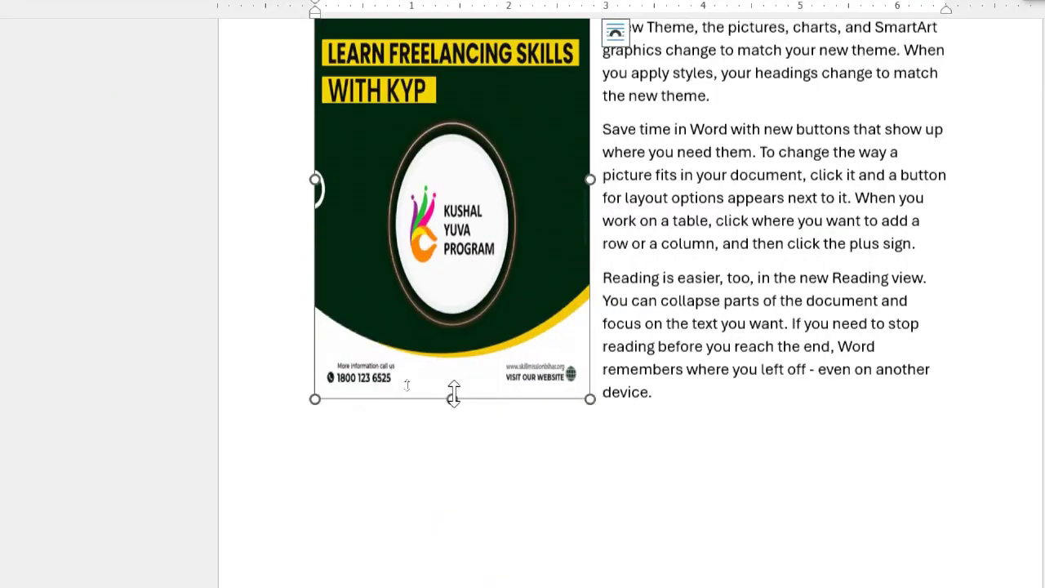
{"action": "left_click_drag", "start_coordinate": [453, 398], "coordinate": [432, 147]}
{"action": "scroll", "coordinate": [600, 365], "scroll_direction": "up", "scroll_amount": 3}
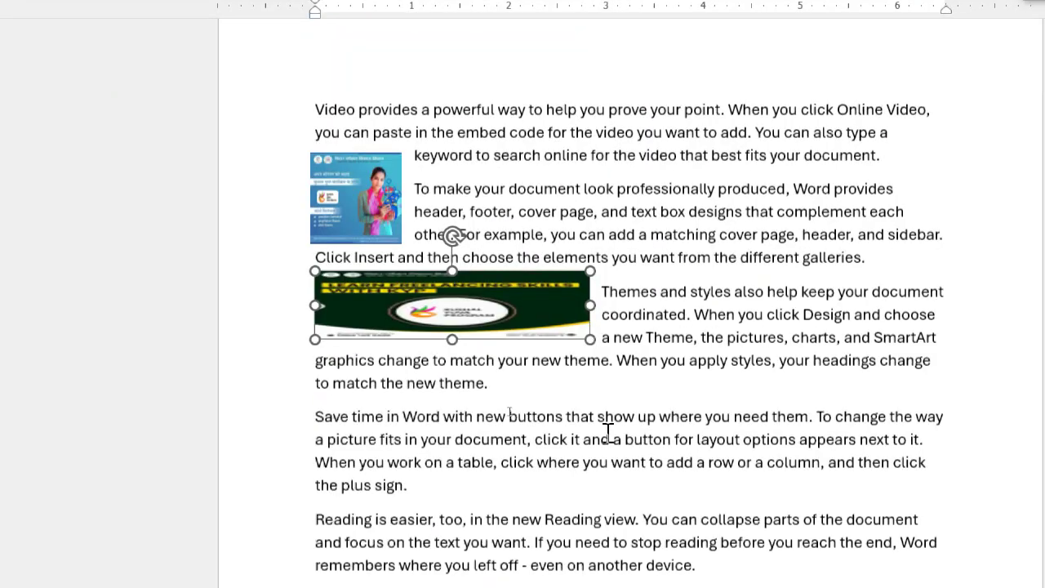
{"action": "left_click_drag", "start_coordinate": [589, 339], "coordinate": [798, 390]}
{"action": "left_click", "coordinate": [980, 309]}
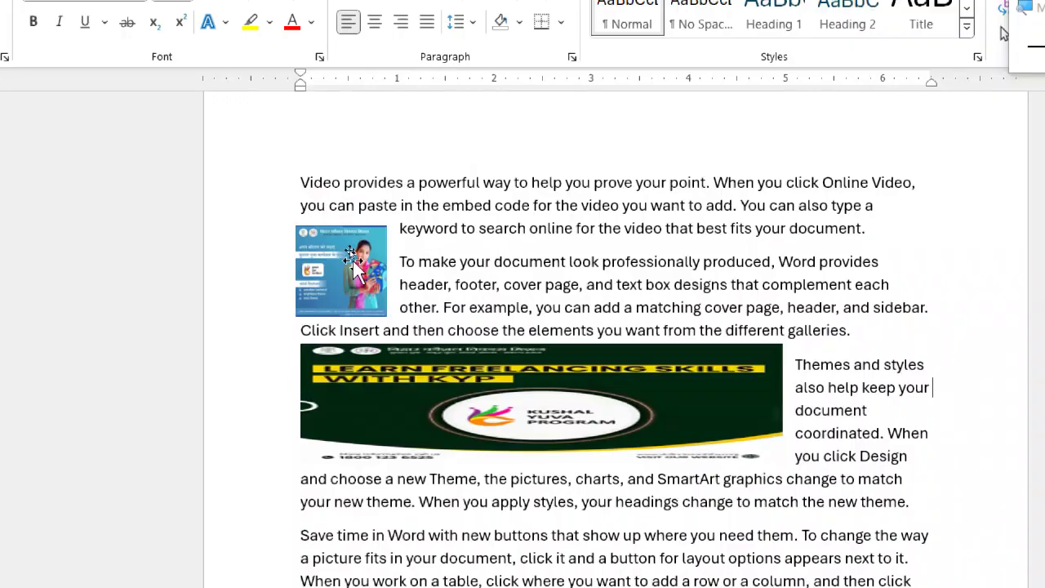
- Add a PHOTO 1 caption below the blue poster, using the PHOTO label
{"action": "left_click", "coordinate": [351, 185]}
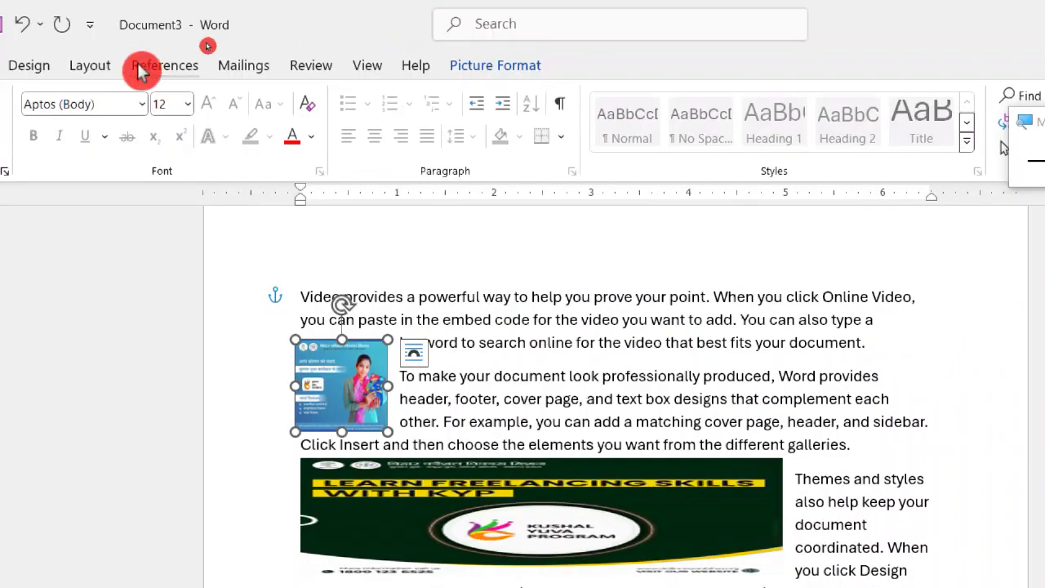
{"action": "left_click", "coordinate": [141, 69]}
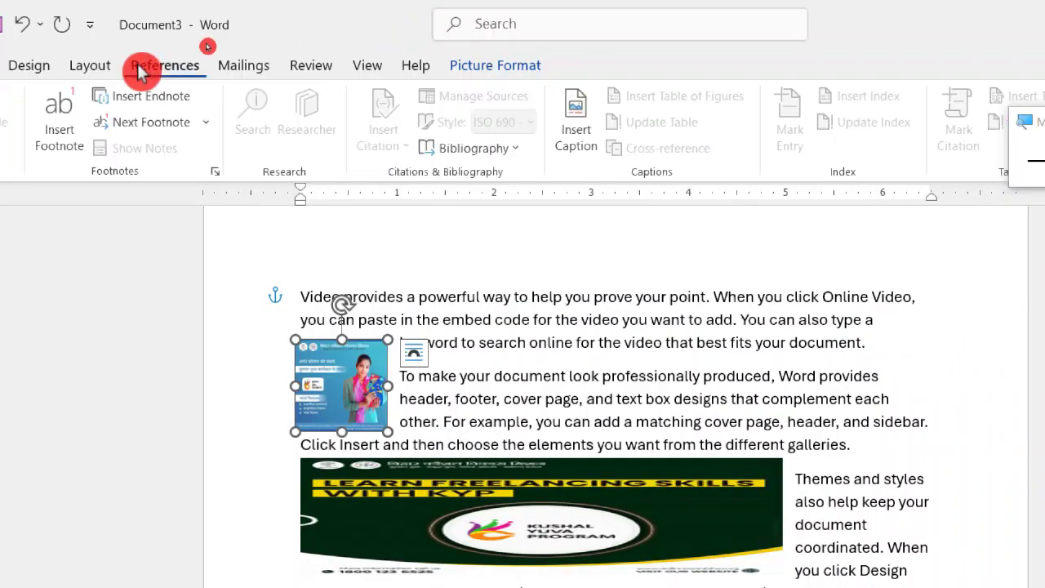
{"action": "left_click", "coordinate": [578, 148]}
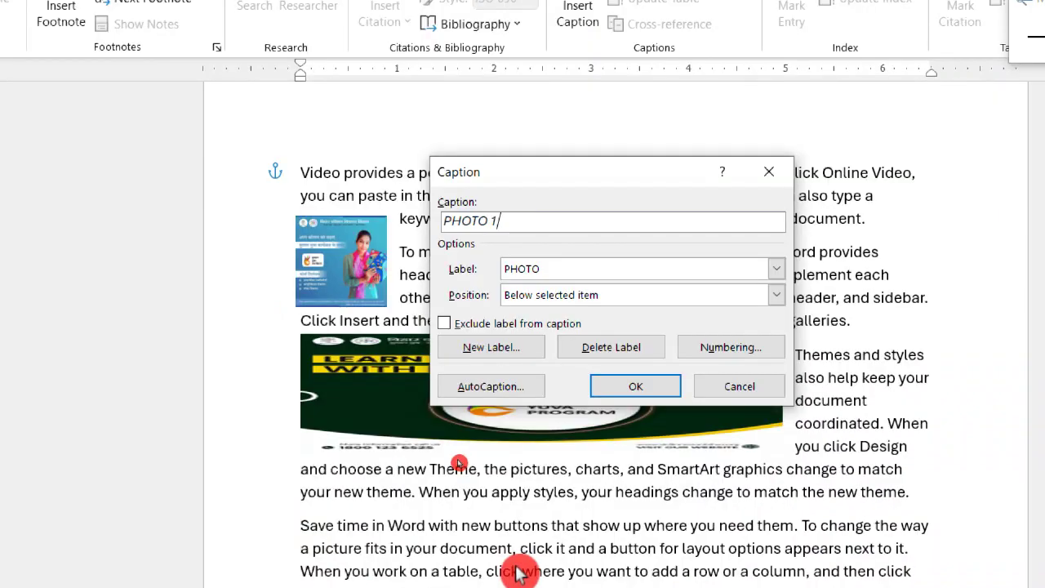
{"action": "left_click", "coordinate": [636, 384]}
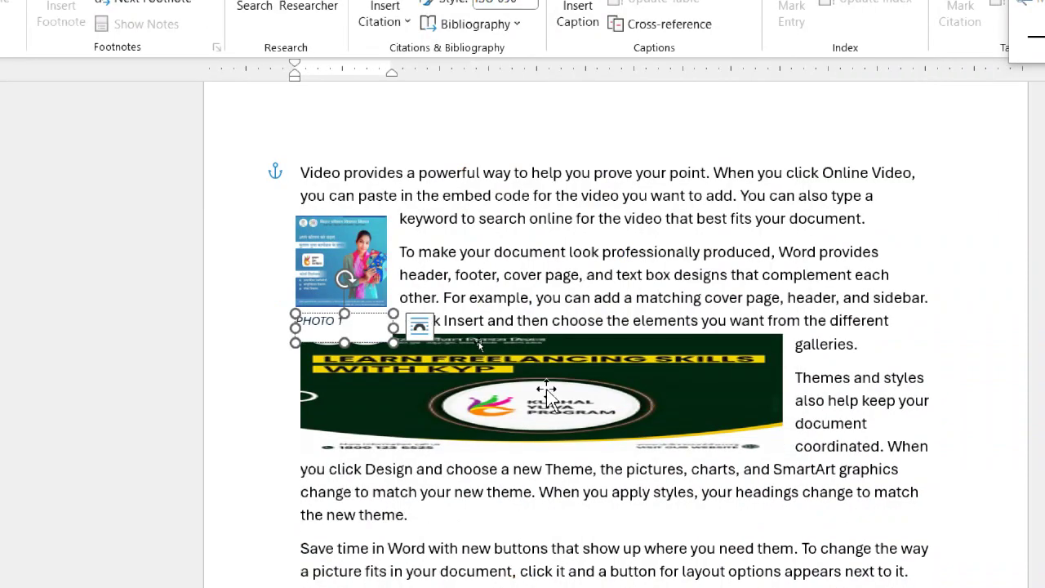
- Add a PHOTO 2 caption below the green banner, using the PHOTO label
{"action": "left_click", "coordinate": [547, 392]}
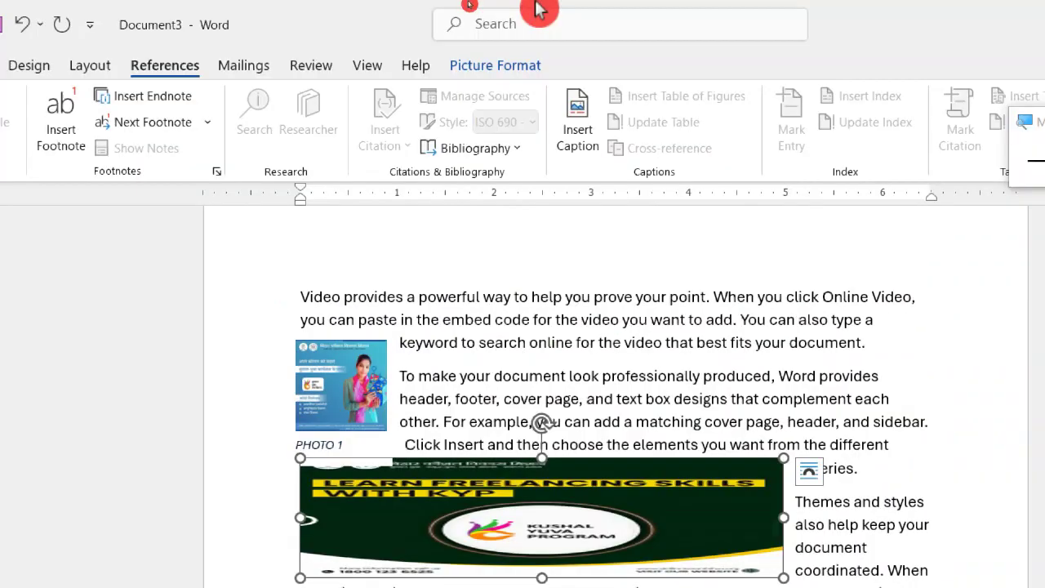
{"action": "left_click", "coordinate": [586, 131]}
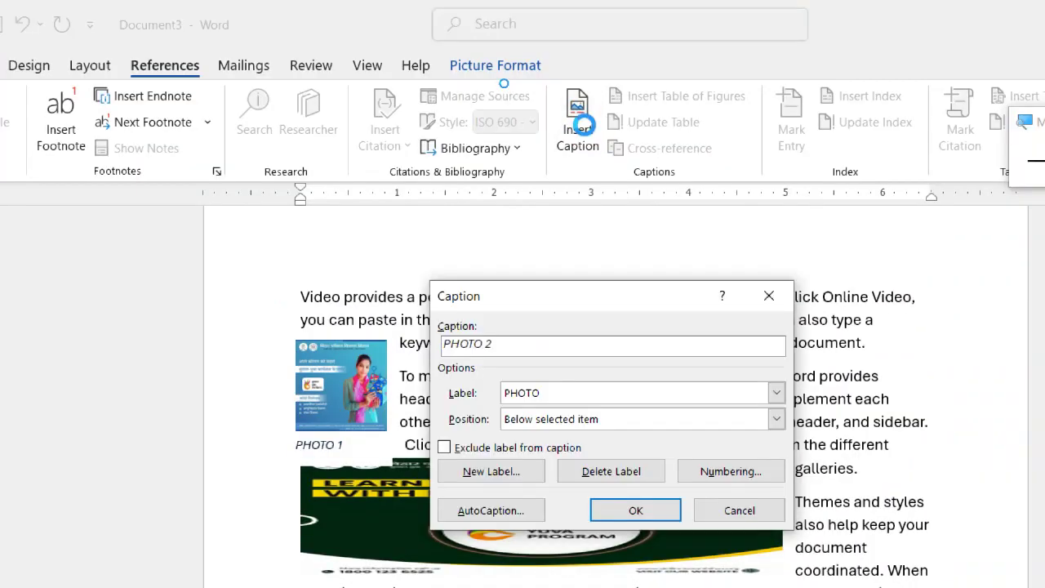
{"action": "left_click", "coordinate": [635, 515]}
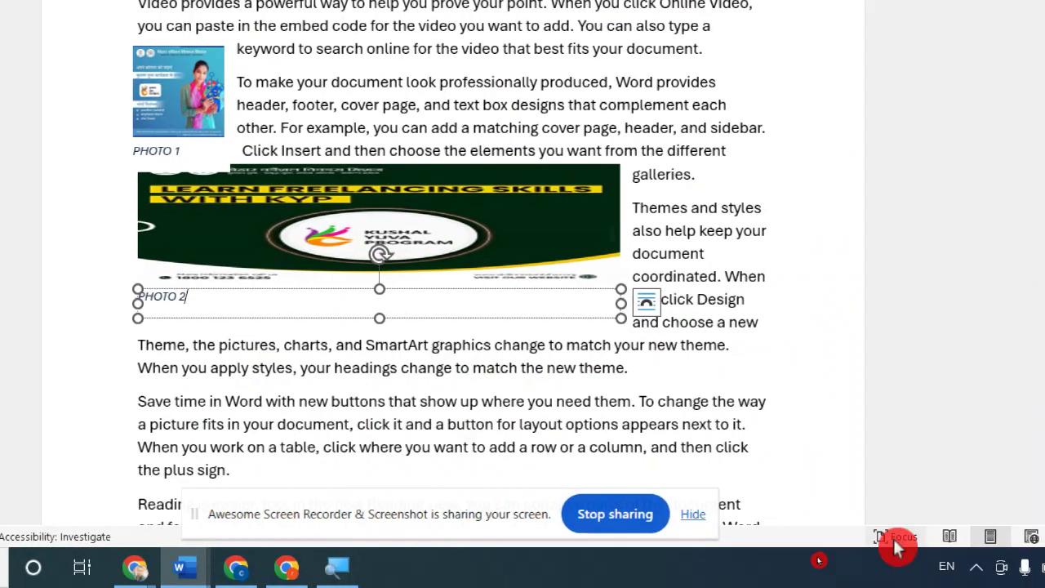
- Review the captioned pictures and remaining text, and place the cursor at the end of the PHOTO 2 caption
{"action": "scroll", "coordinate": [894, 541], "scroll_direction": "down", "scroll_amount": 2}
{"action": "scroll", "coordinate": [874, 450], "scroll_direction": "down", "scroll_amount": 3}
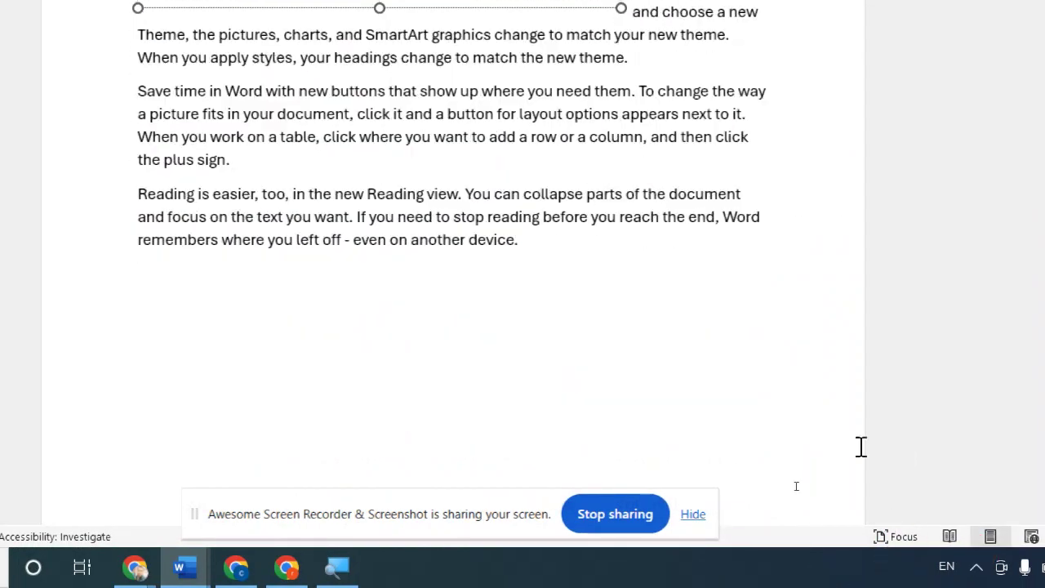
{"action": "scroll", "coordinate": [861, 447], "scroll_direction": "down", "scroll_amount": 2}
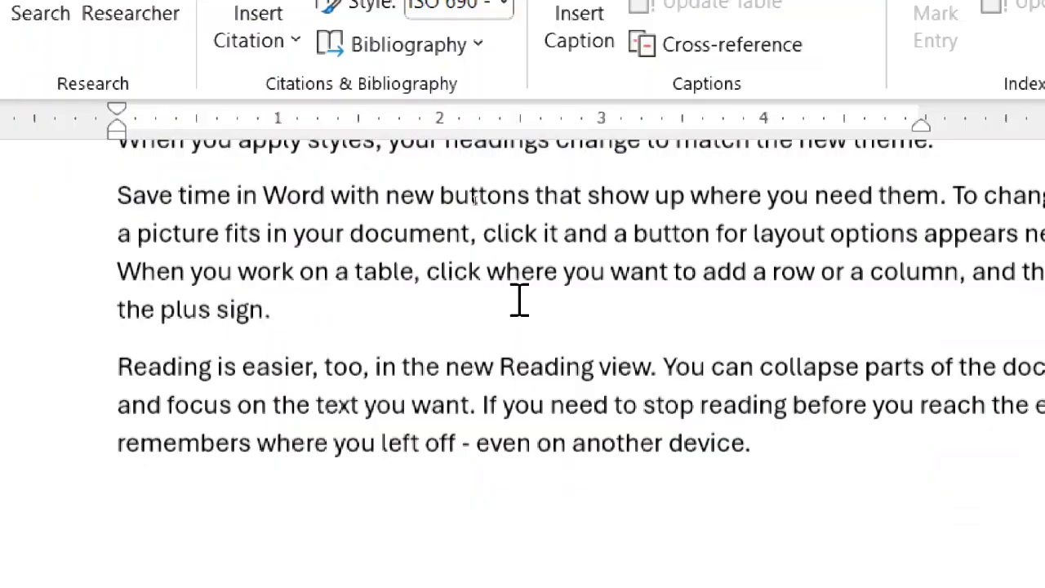
{"action": "scroll", "coordinate": [520, 300], "scroll_direction": "up", "scroll_amount": 4}
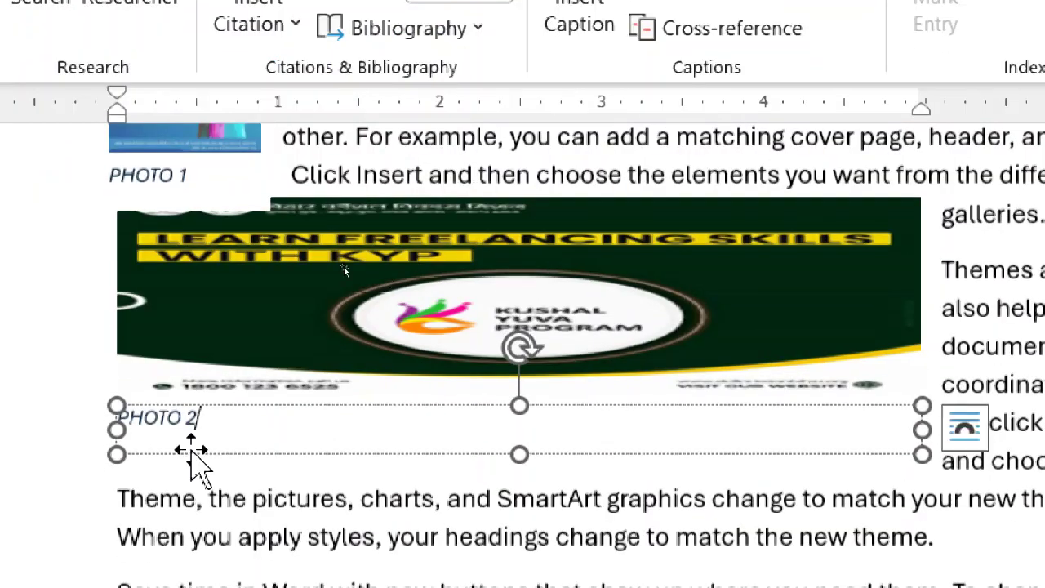
{"action": "scroll", "coordinate": [192, 454], "scroll_direction": "up", "scroll_amount": 2}
{"action": "scroll", "coordinate": [200, 359], "scroll_direction": "down", "scroll_amount": 3}
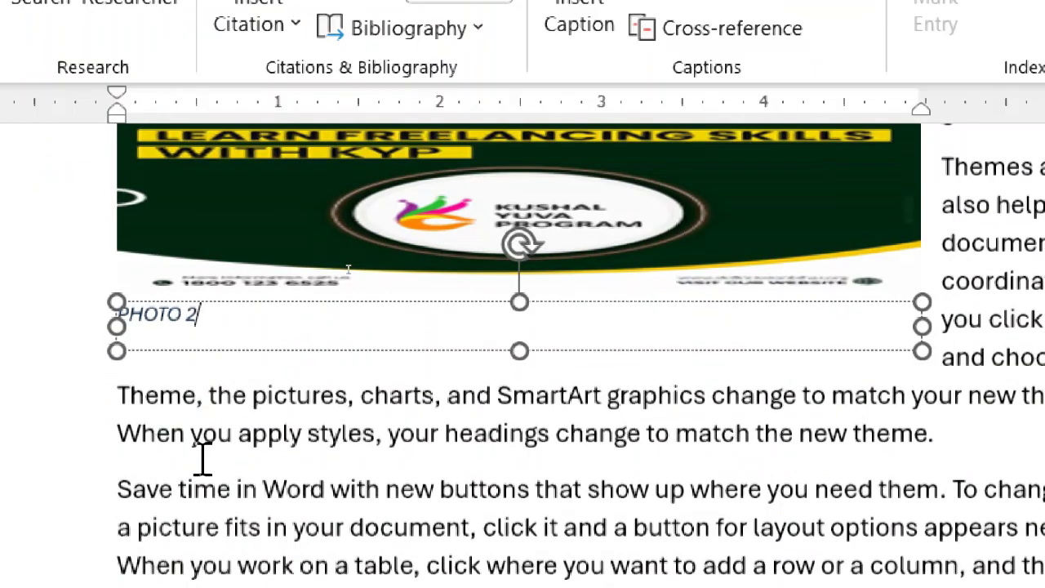
{"action": "left_click", "coordinate": [200, 310]}
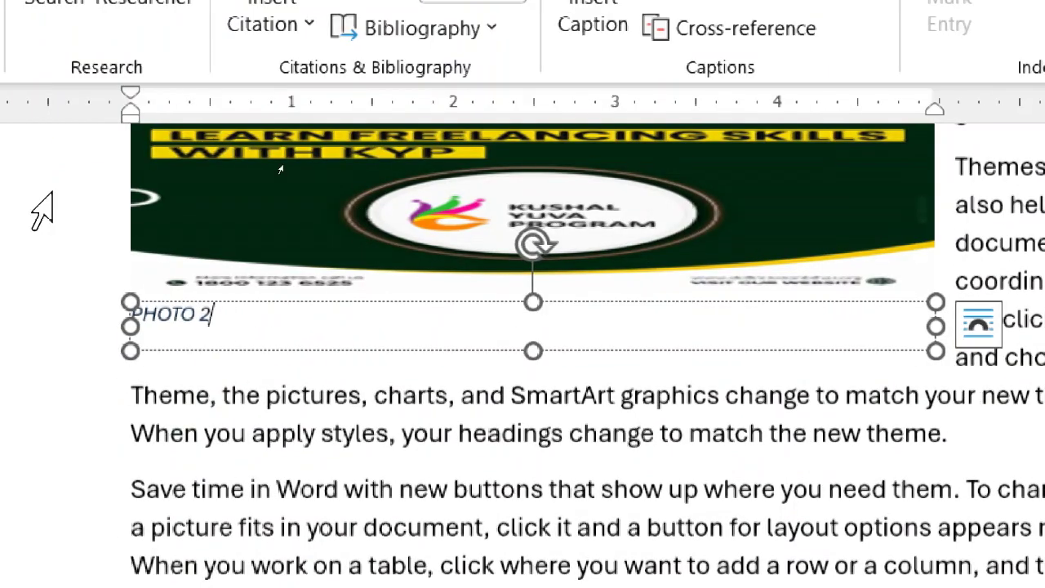
- Insert a table of figures listing the PHOTO captions in the blank area below the sample text
{"action": "left_click", "coordinate": [275, 374]}
{"action": "scroll", "coordinate": [281, 326], "scroll_direction": "up", "scroll_amount": 2}
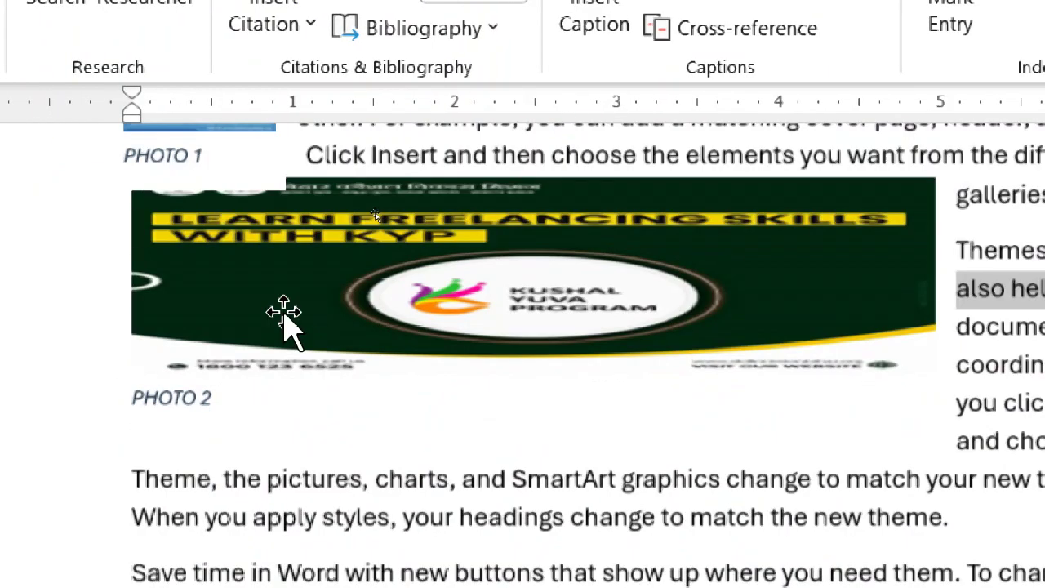
{"action": "scroll", "coordinate": [286, 313], "scroll_direction": "down", "scroll_amount": 6}
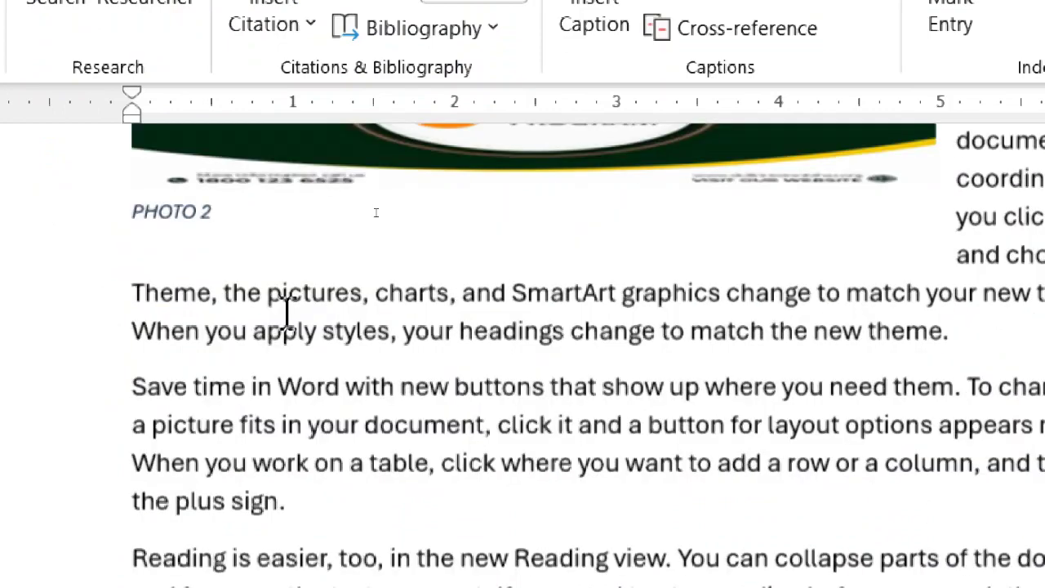
{"action": "left_click", "coordinate": [225, 552]}
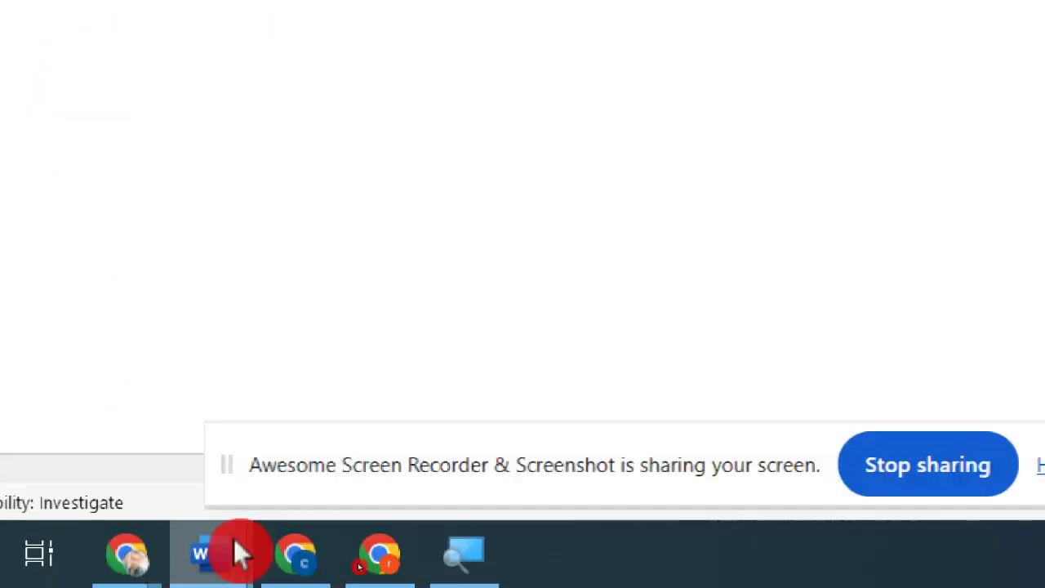
{"action": "left_click", "coordinate": [204, 236]}
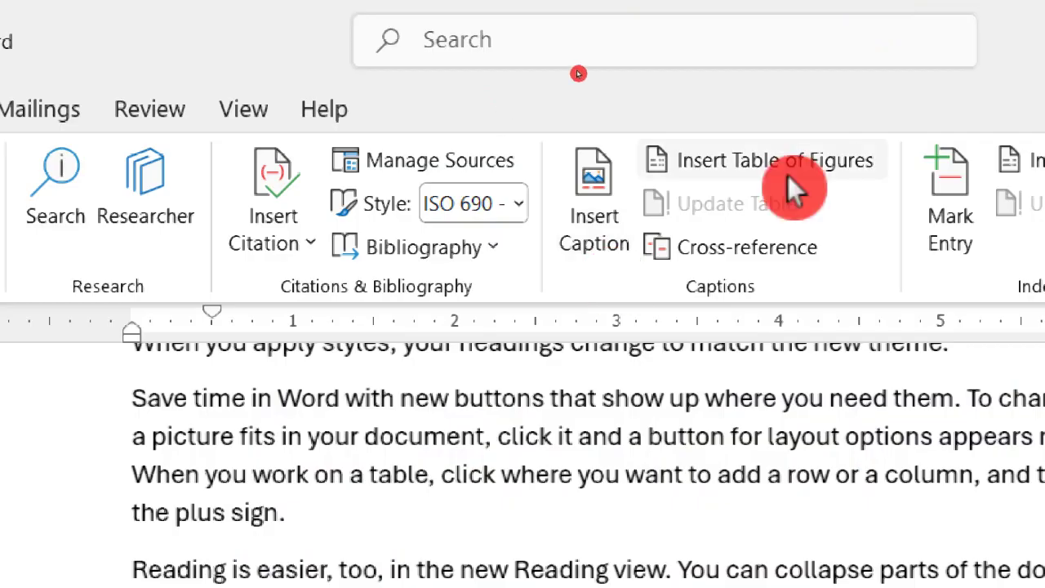
{"action": "left_click", "coordinate": [824, 160]}
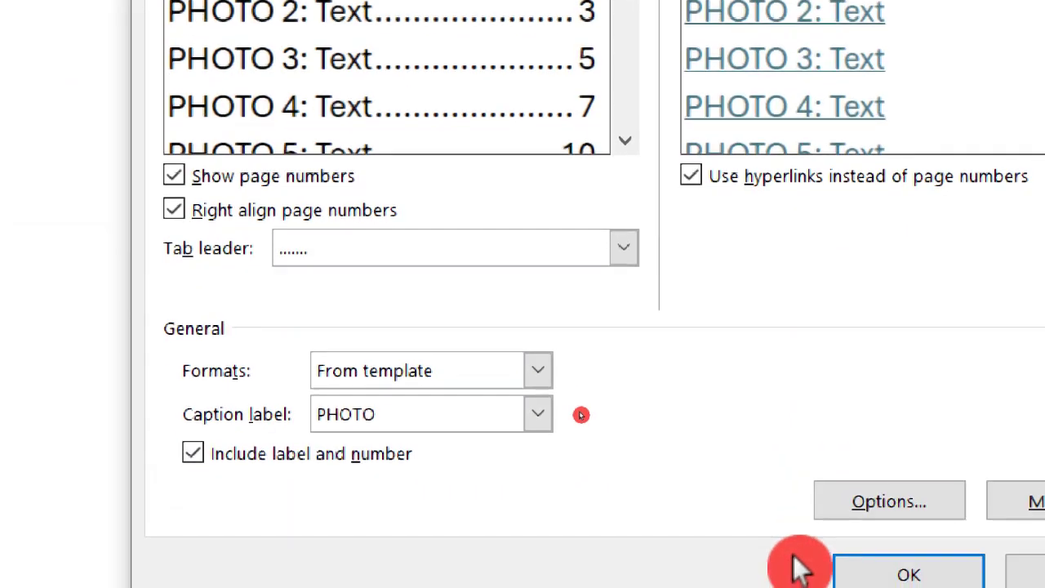
{"action": "left_click", "coordinate": [910, 531]}
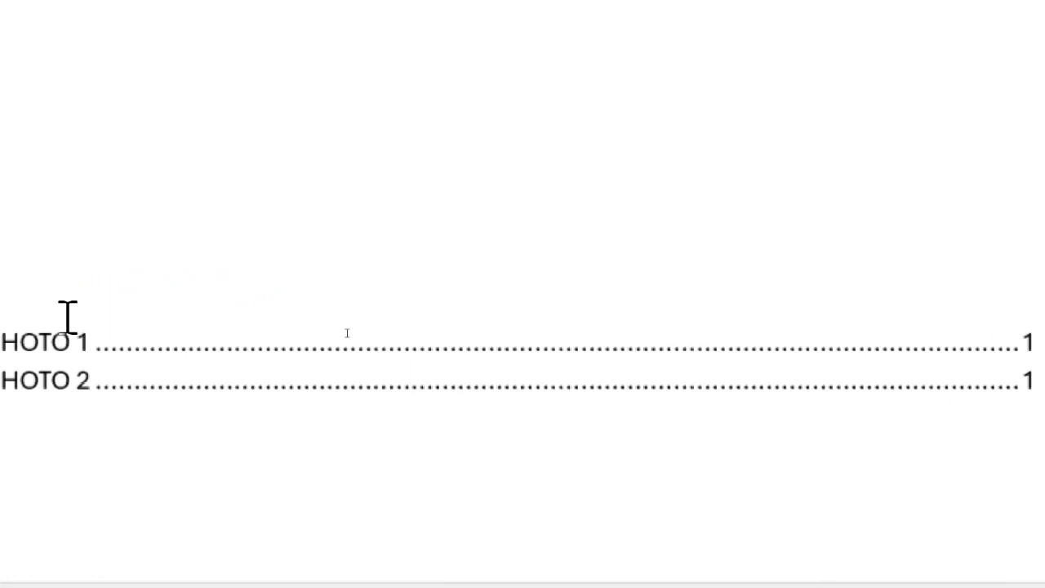
- Insert the Skills for Success picture from the device's photo folder after the paragraph ending "the plus sign."
{"action": "scroll", "coordinate": [259, 454], "scroll_direction": "up", "scroll_amount": 3}
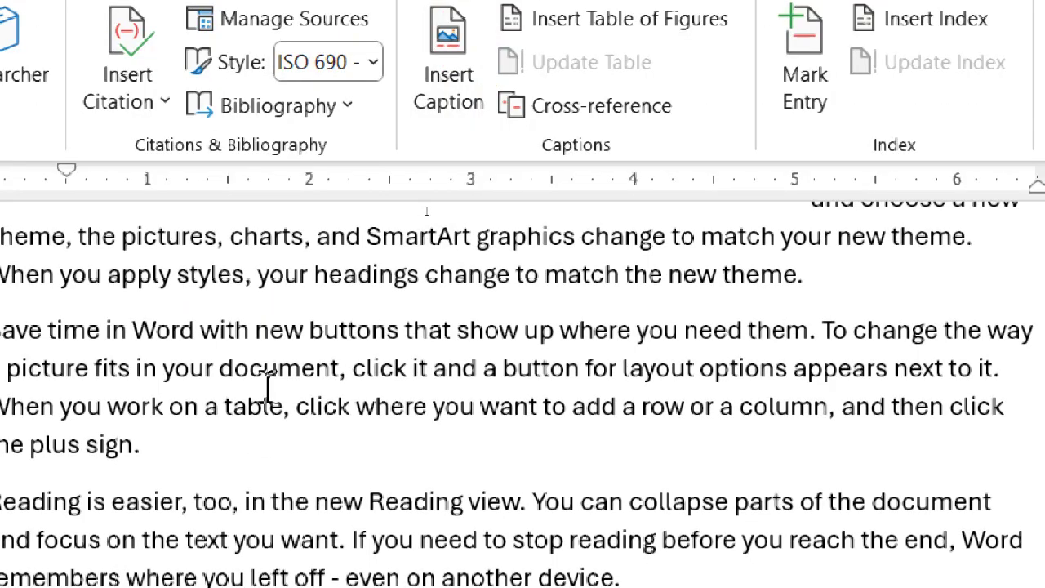
{"action": "left_click", "coordinate": [260, 470]}
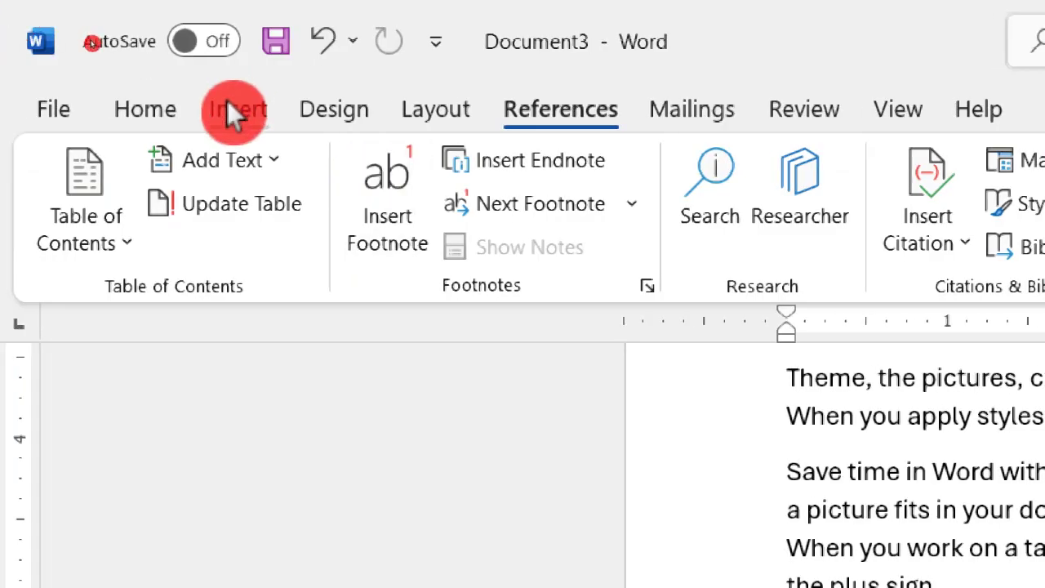
{"action": "left_click", "coordinate": [231, 107]}
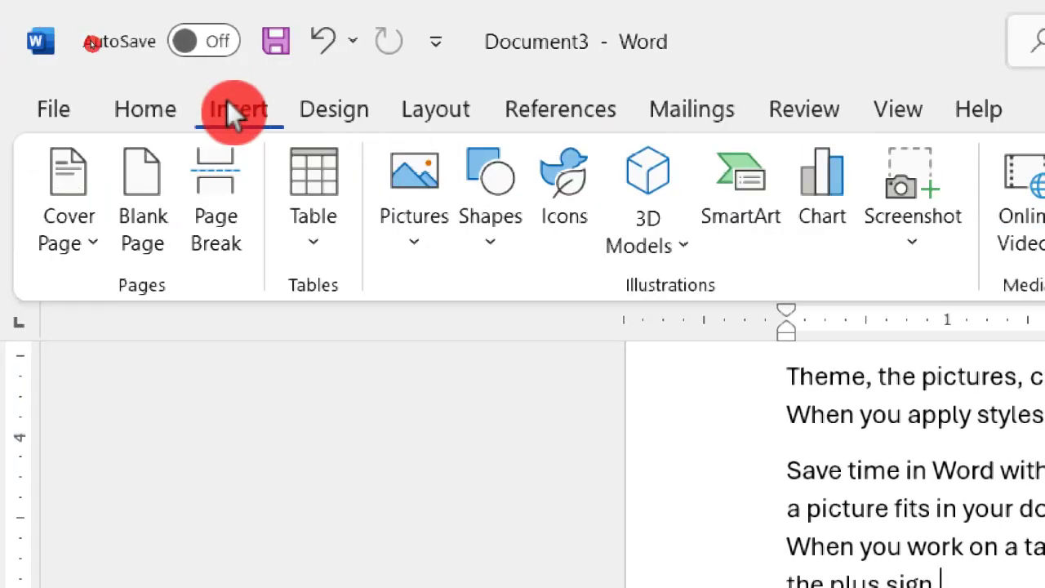
{"action": "left_click", "coordinate": [395, 217]}
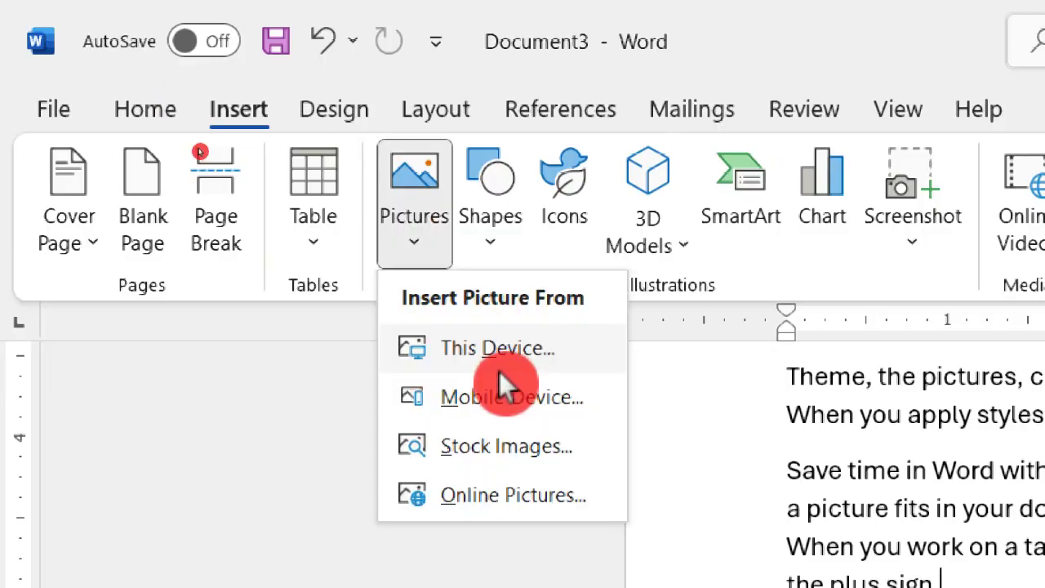
{"action": "left_click", "coordinate": [496, 366]}
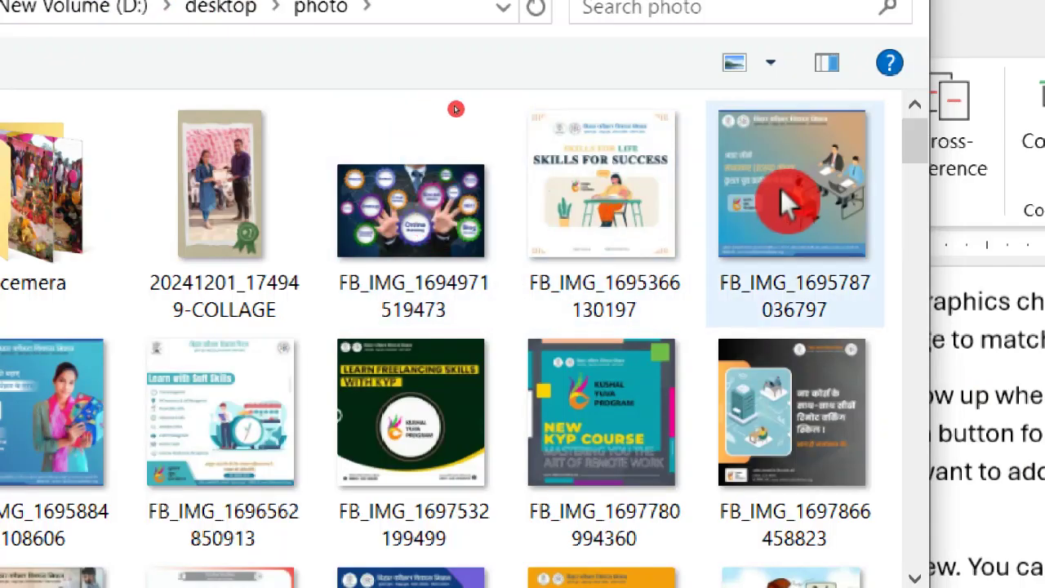
{"action": "double_click", "coordinate": [584, 180]}
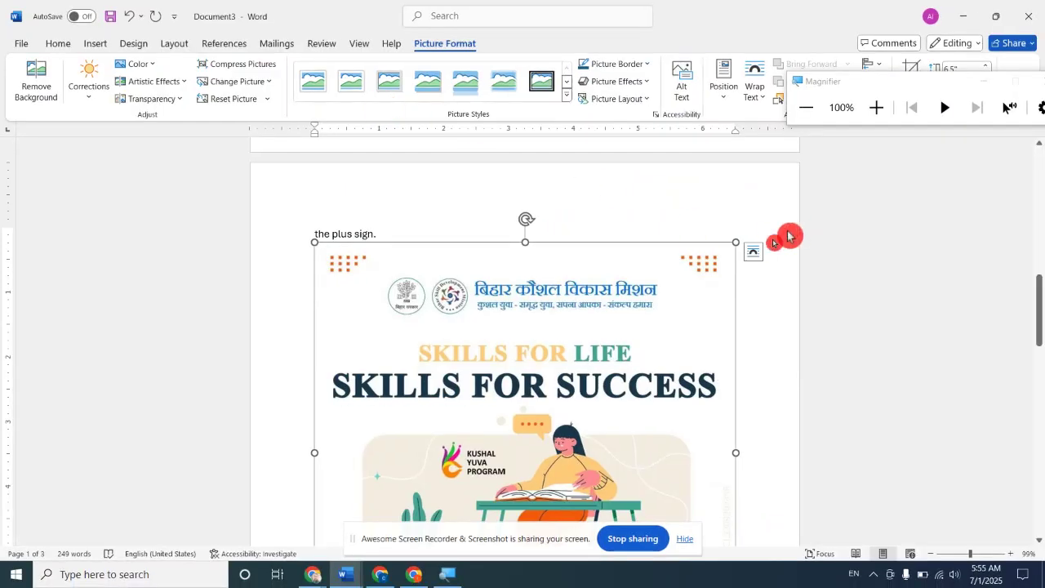
- Shrink the Skills for Success picture proportionally to about 1.92 inches high
{"action": "scroll", "coordinate": [727, 465], "scroll_direction": "down", "scroll_amount": 3}
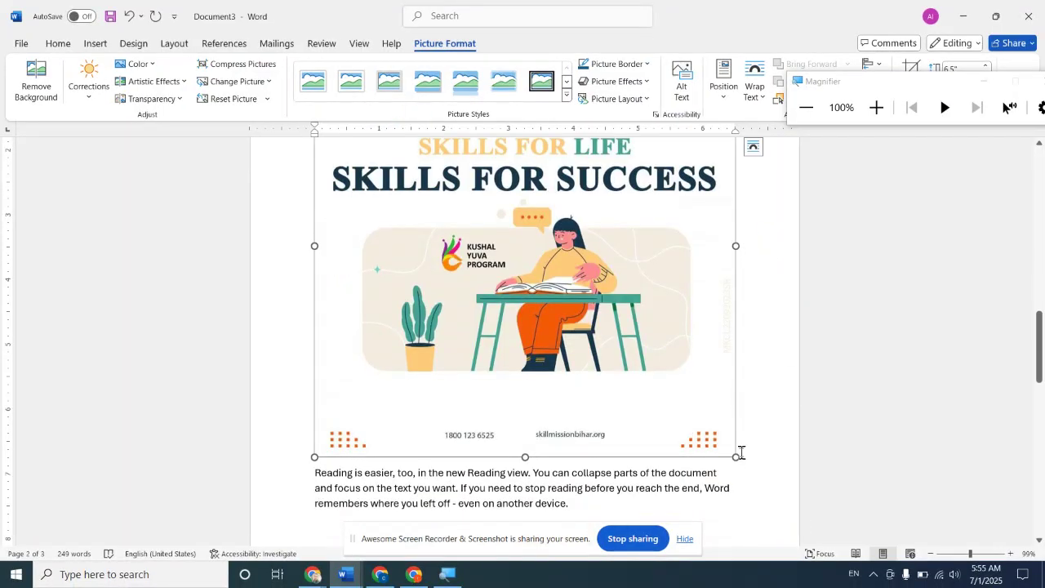
{"action": "left_click_drag", "start_coordinate": [738, 456], "coordinate": [441, 163]}
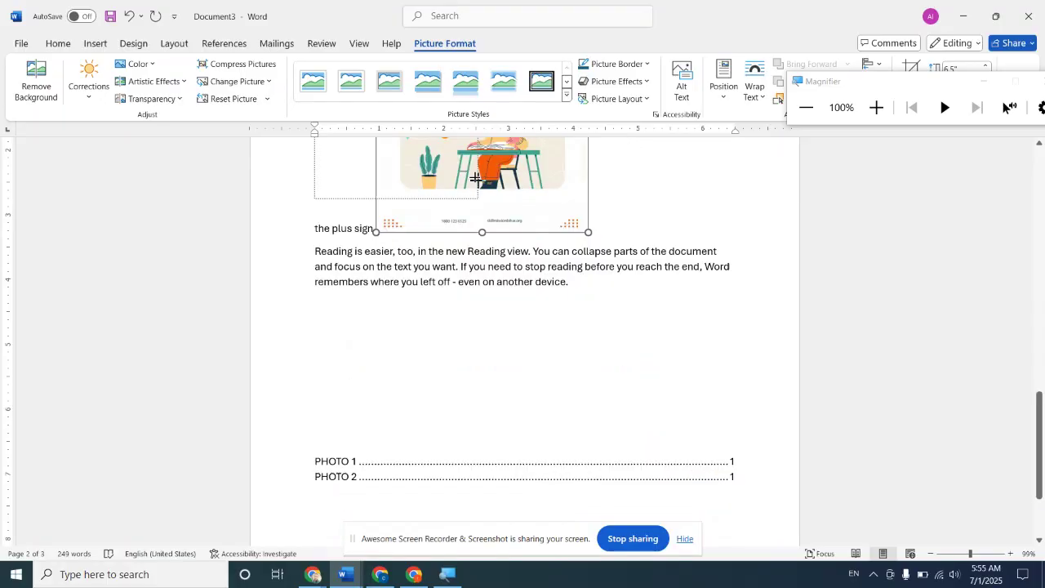
{"action": "scroll", "coordinate": [580, 316], "scroll_direction": "up", "scroll_amount": 3}
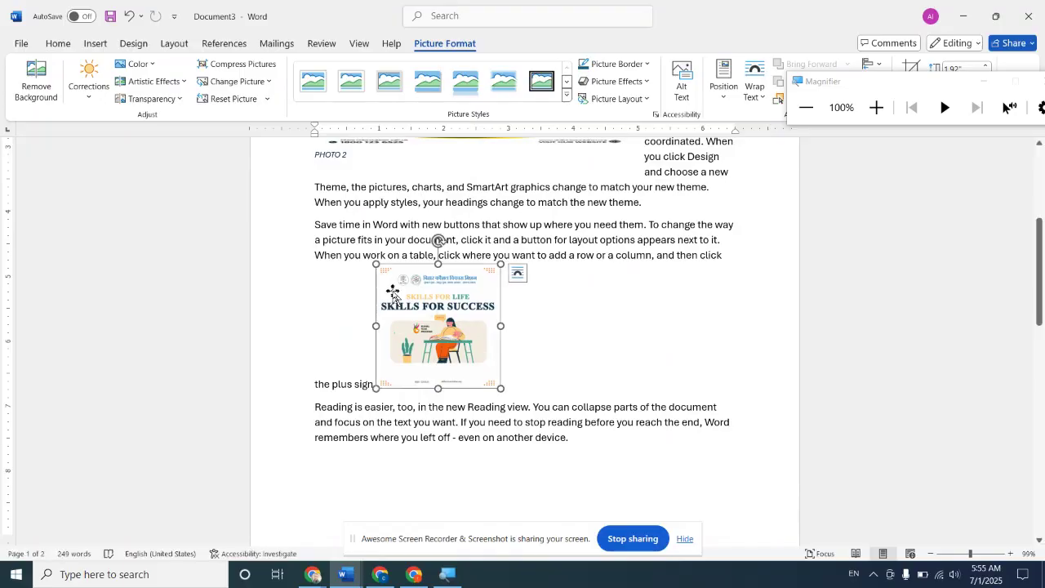
- Apply Square text wrapping to the Skills for Success picture and set it as the default layout
{"action": "left_click", "coordinate": [747, 90]}
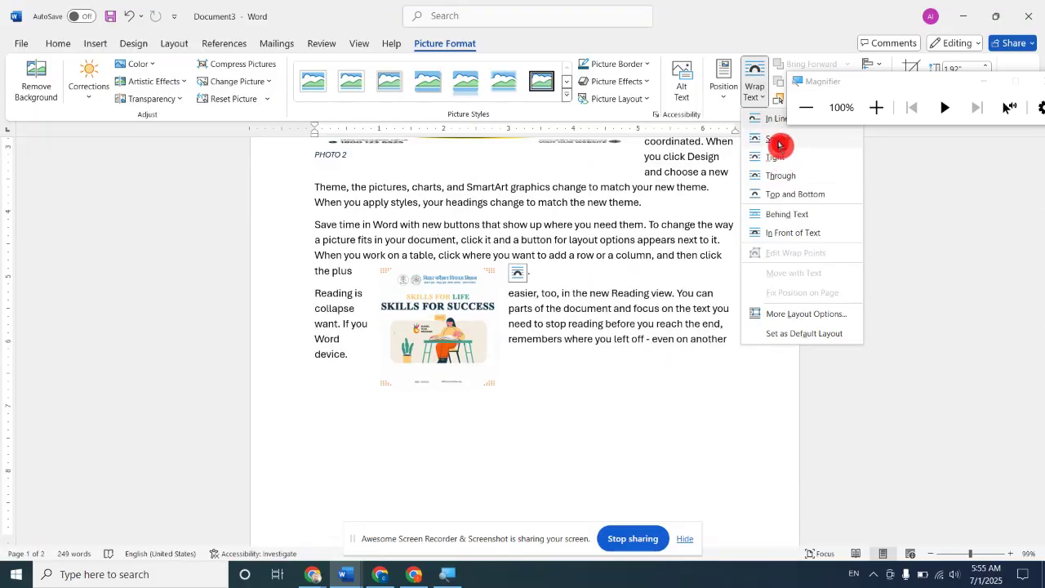
{"action": "left_click", "coordinate": [779, 144]}
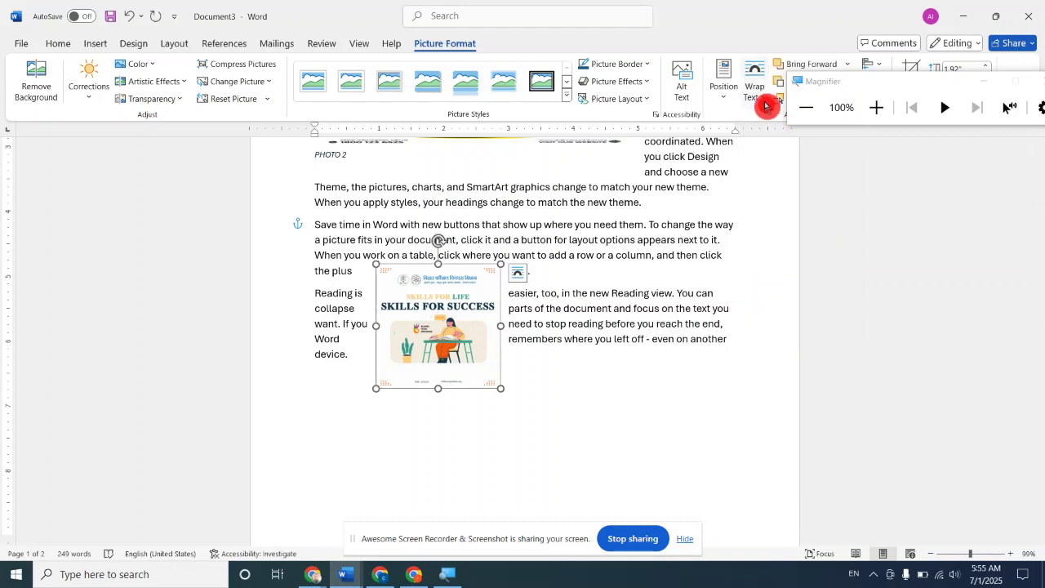
{"action": "left_click", "coordinate": [763, 102]}
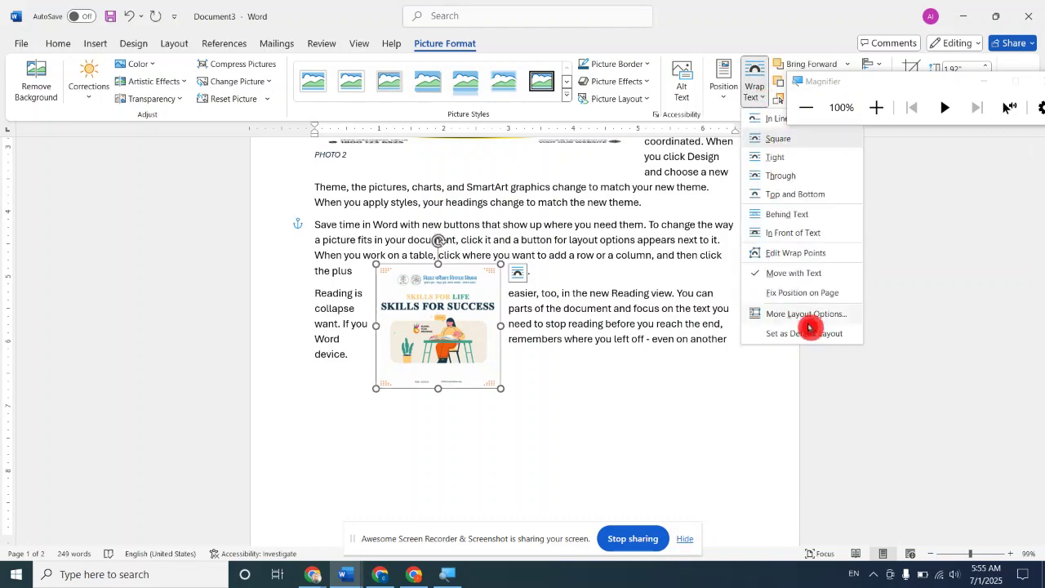
{"action": "left_click", "coordinate": [830, 341]}
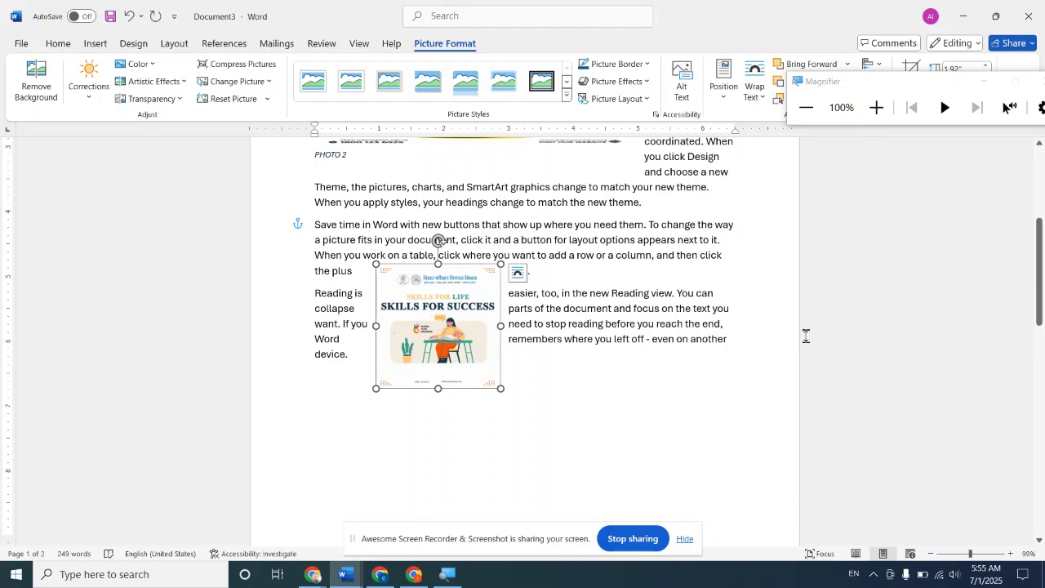
- Move the Skills for Success picture to the left margin below the PHOTO 2 caption and shrink it to about 1.34 inches high
{"action": "left_click_drag", "start_coordinate": [463, 291], "coordinate": [403, 204]}
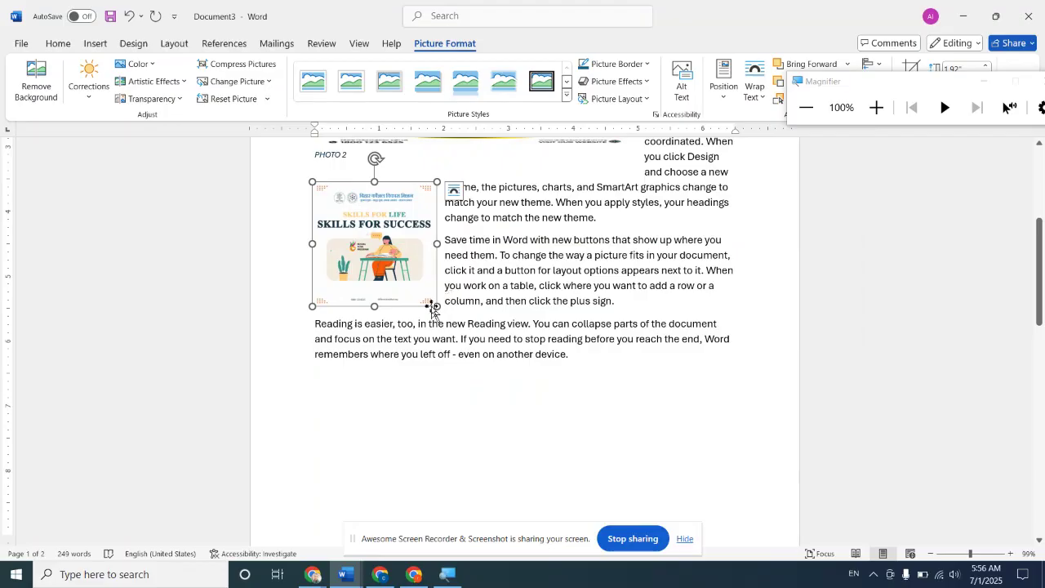
{"action": "left_click_drag", "start_coordinate": [434, 296], "coordinate": [400, 268]}
{"action": "scroll", "coordinate": [400, 217], "scroll_direction": "up", "scroll_amount": 3}
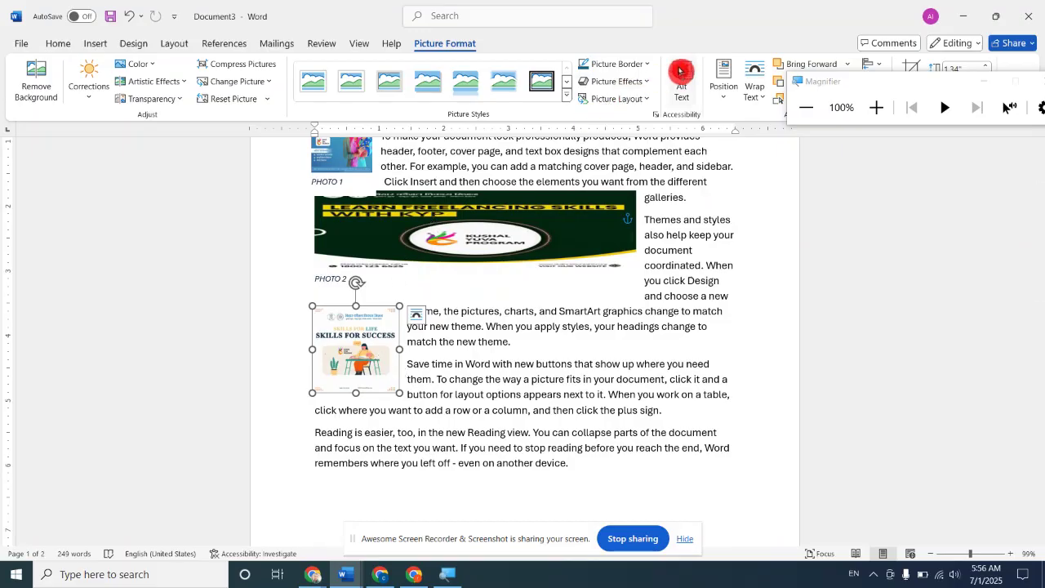
- Add a PHOTO 3 caption below the Skills for Success picture, using the PHOTO label
{"action": "left_click", "coordinate": [223, 41]}
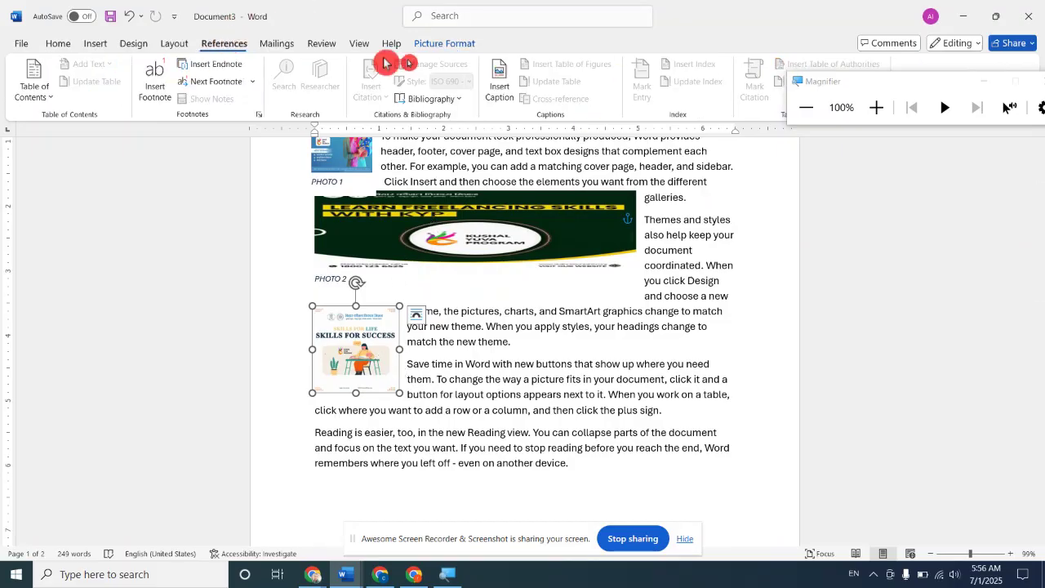
{"action": "left_click", "coordinate": [503, 92]}
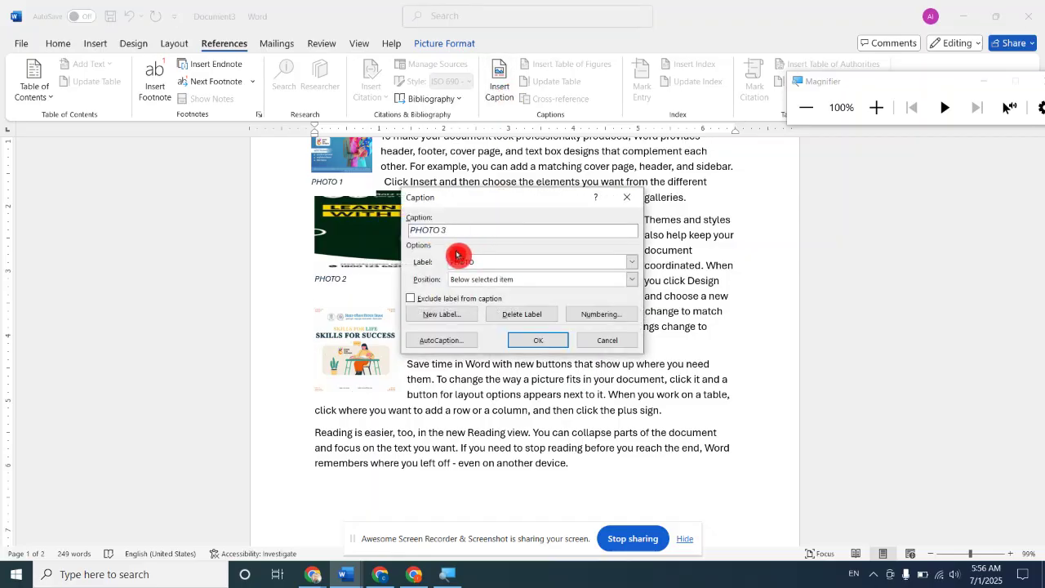
{"action": "left_click", "coordinate": [538, 341]}
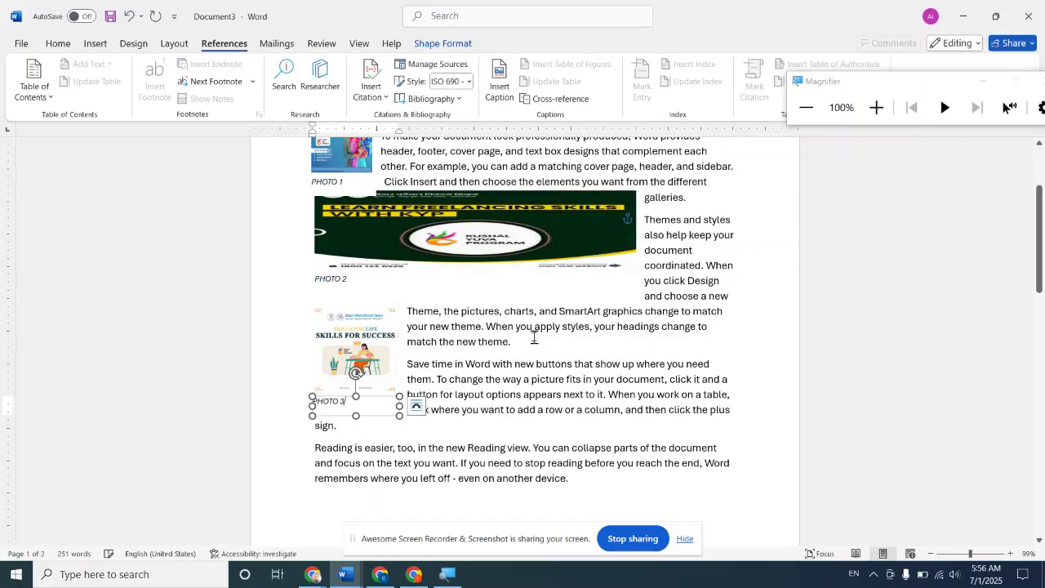
{"action": "left_click", "coordinate": [733, 504]}
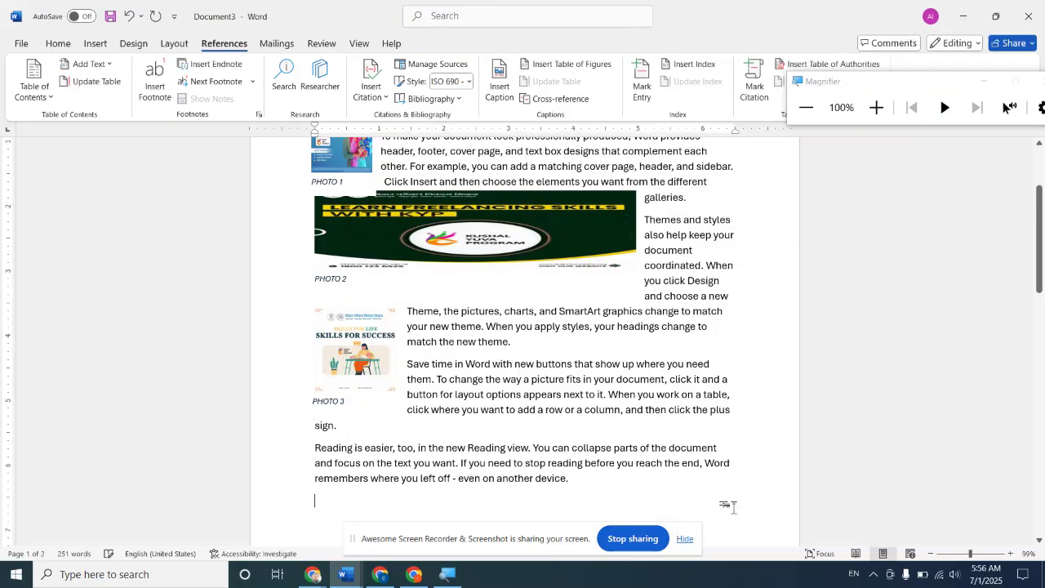
- Update the entire table of figures on page 2 to include all the PHOTO captions
{"action": "left_click", "coordinate": [982, 555]}
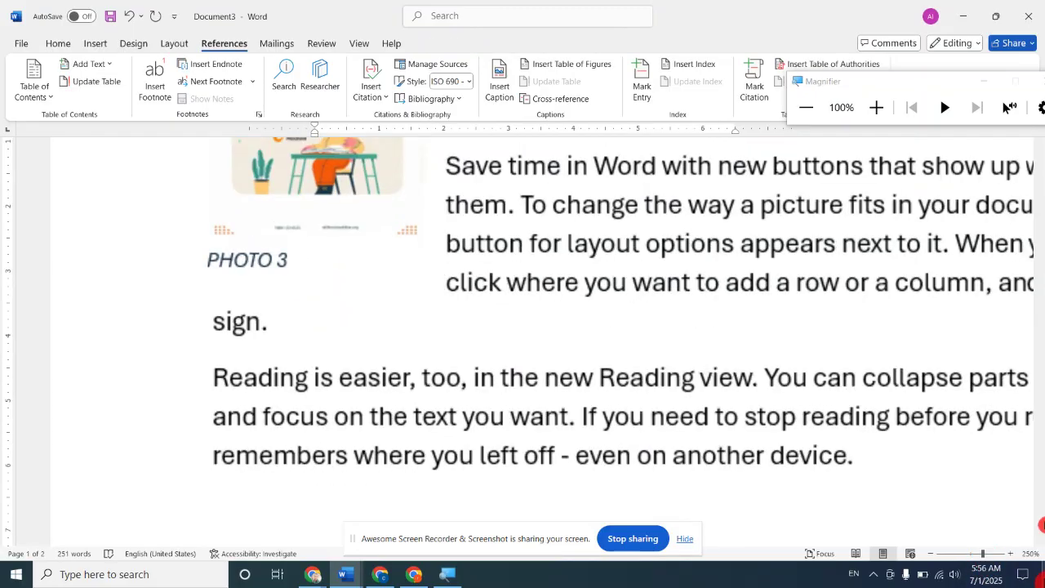
{"action": "scroll", "coordinate": [674, 308], "scroll_direction": "down", "scroll_amount": 10}
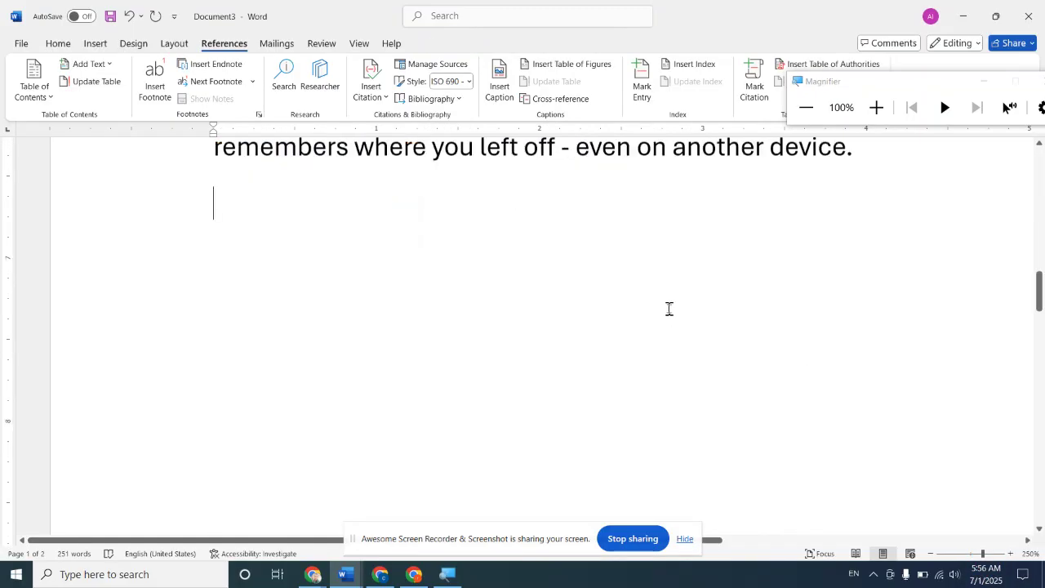
{"action": "scroll", "coordinate": [669, 309], "scroll_direction": "up", "scroll_amount": 5}
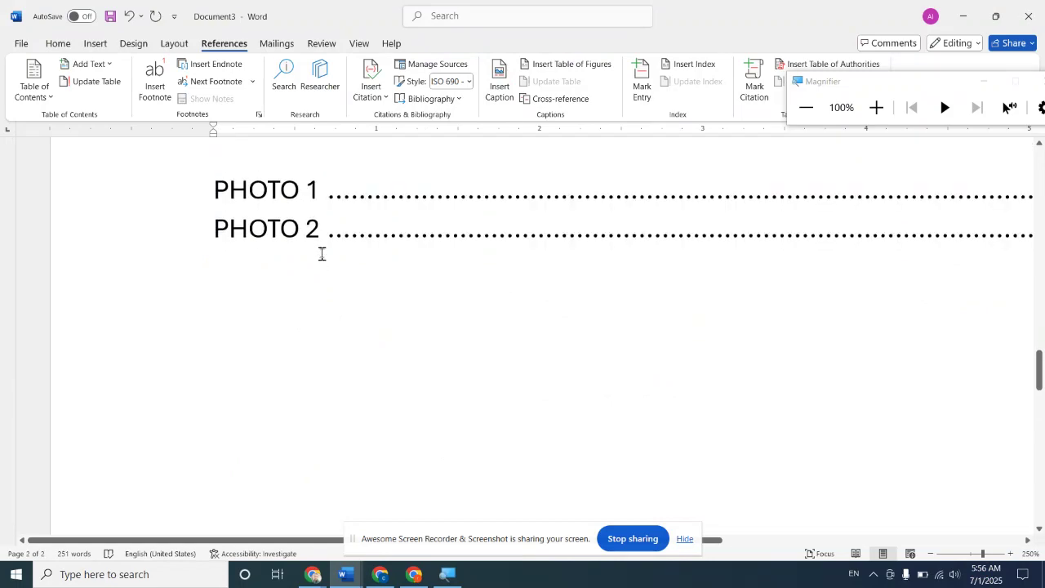
{"action": "scroll", "coordinate": [324, 250], "scroll_direction": "up", "scroll_amount": 3}
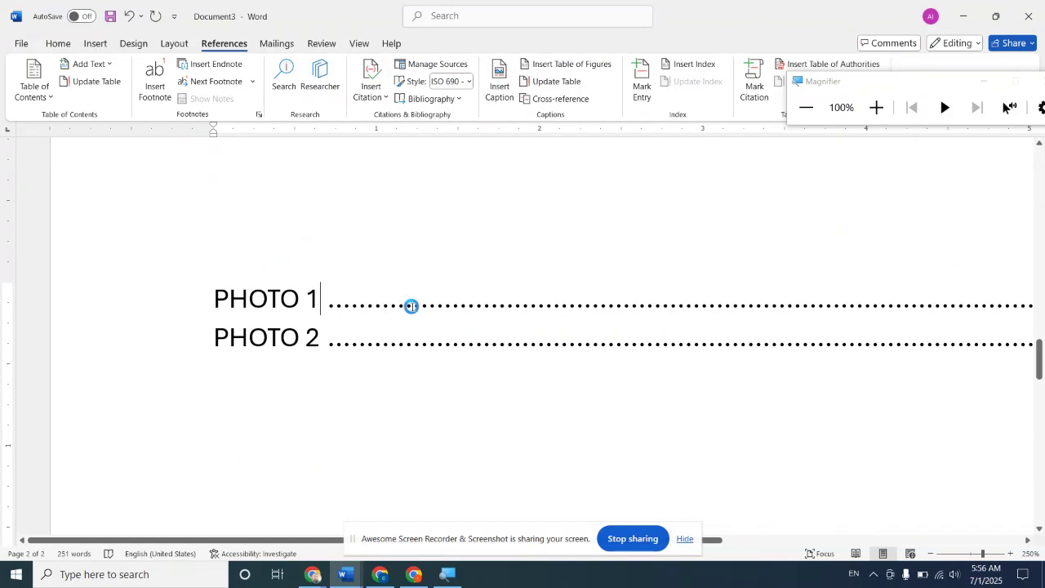
{"action": "double_click", "coordinate": [409, 305]}
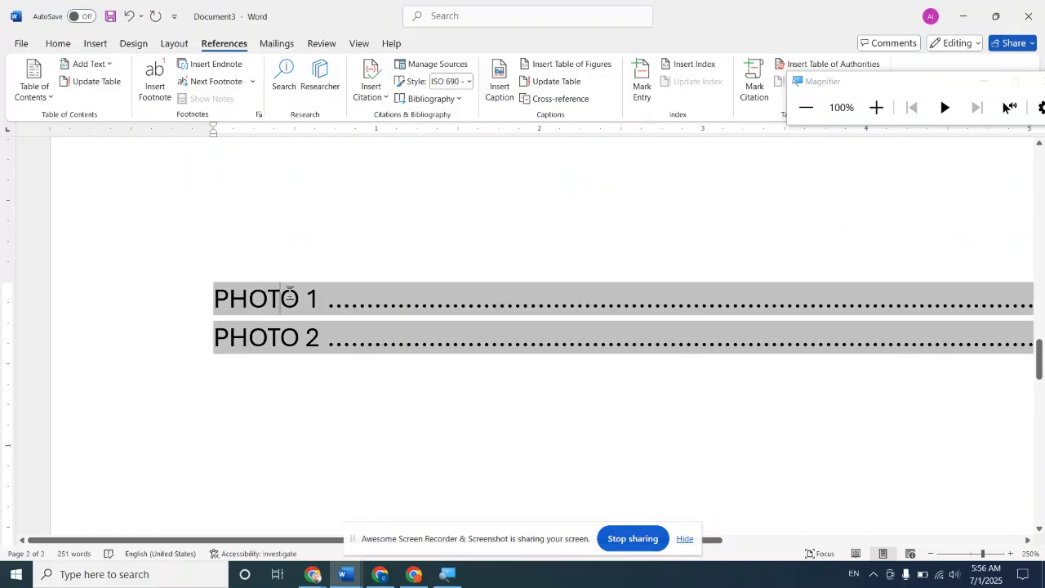
{"action": "double_click", "coordinate": [290, 297]}
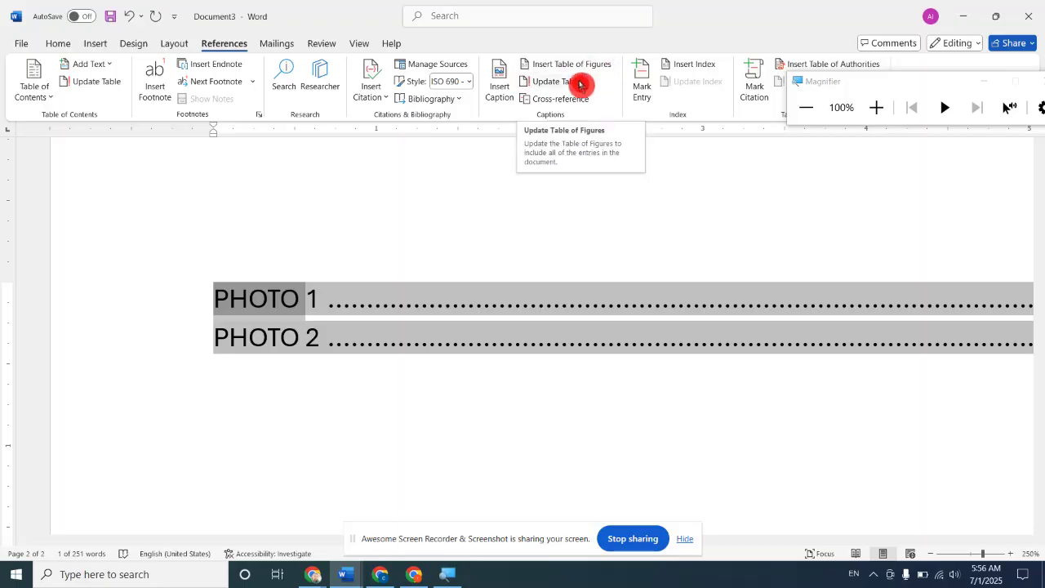
{"action": "left_click", "coordinate": [888, 110]}
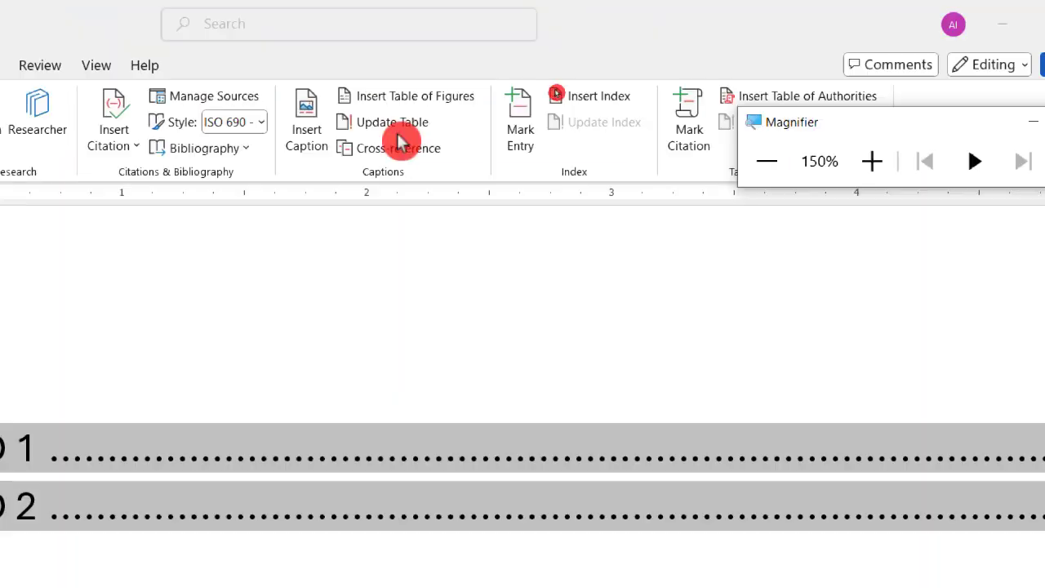
{"action": "left_click", "coordinate": [409, 133]}
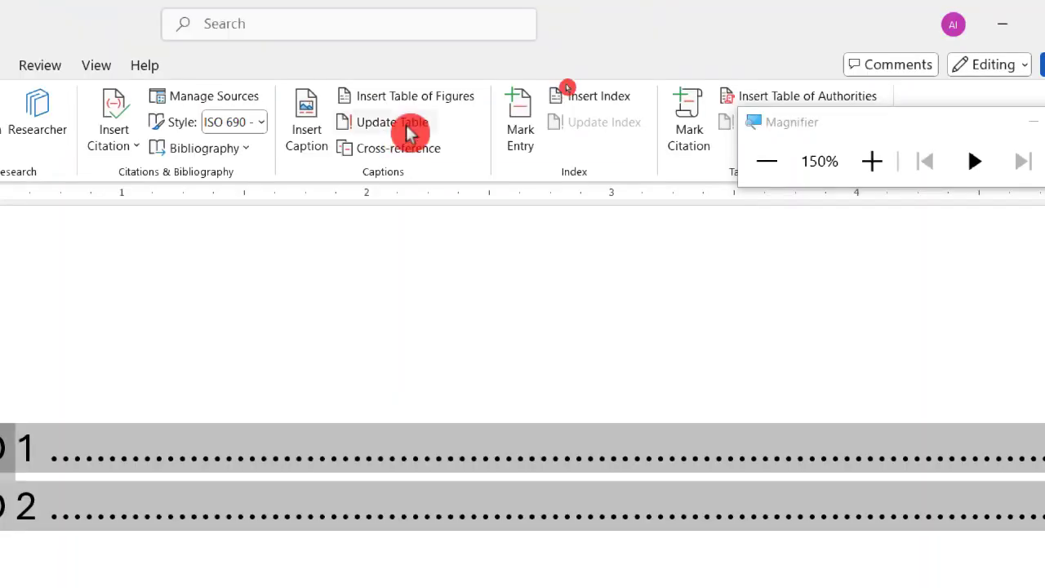
{"action": "left_click", "coordinate": [408, 134]}
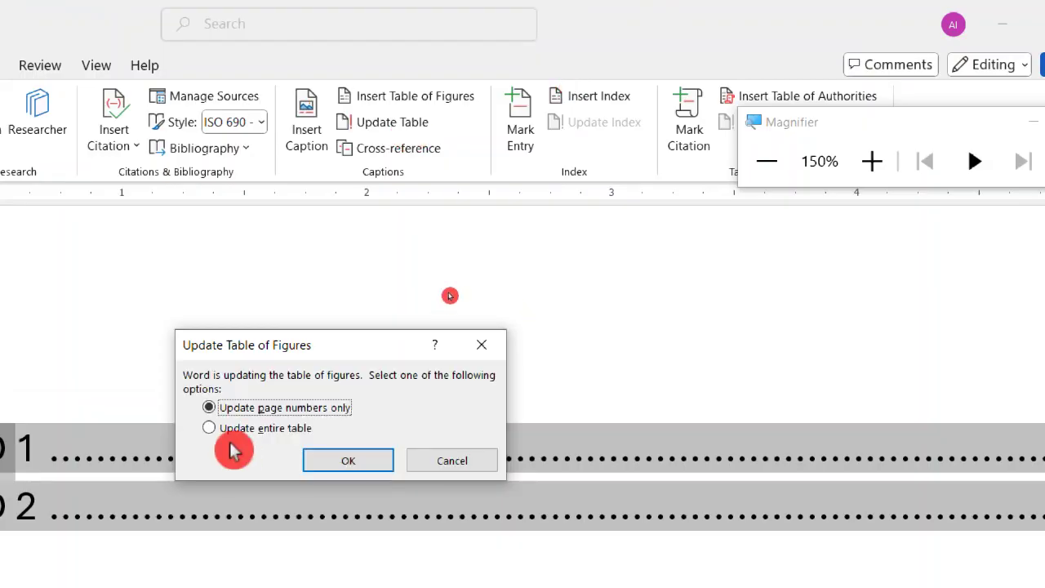
{"action": "left_click", "coordinate": [214, 428]}
{"action": "left_click", "coordinate": [347, 464]}
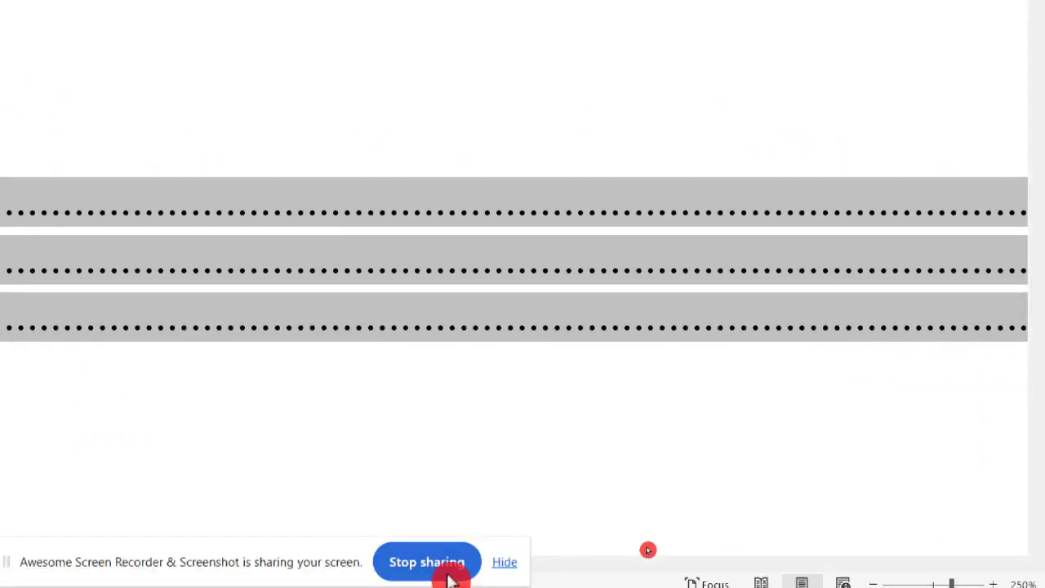
- Review the updated table of figures on page 2 and the captioned pictures on page 1, with the document zoom at 103%
{"action": "key", "text": "super+minus"}
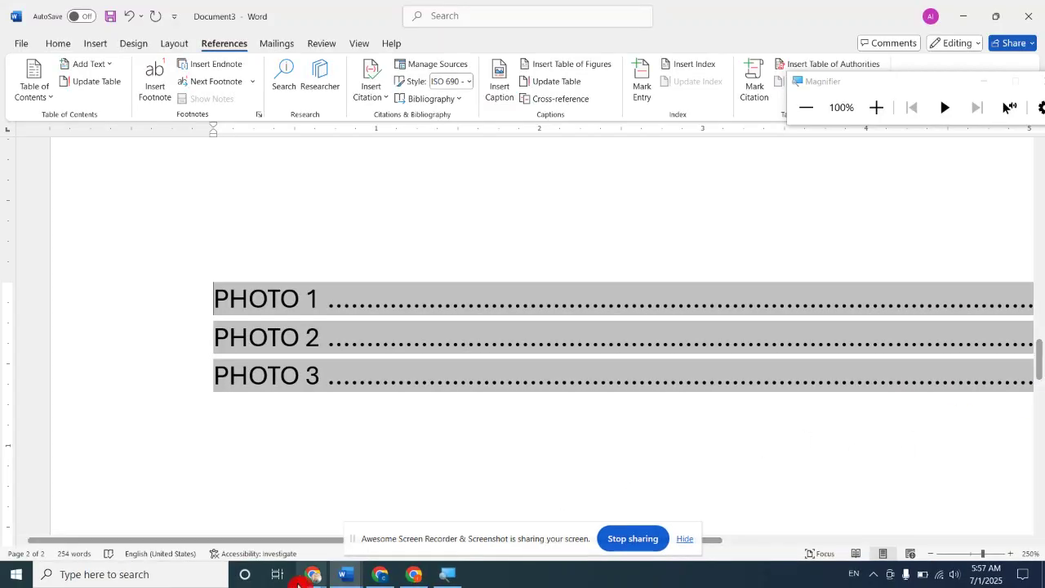
{"action": "left_click_drag", "start_coordinate": [304, 539], "coordinate": [786, 499]}
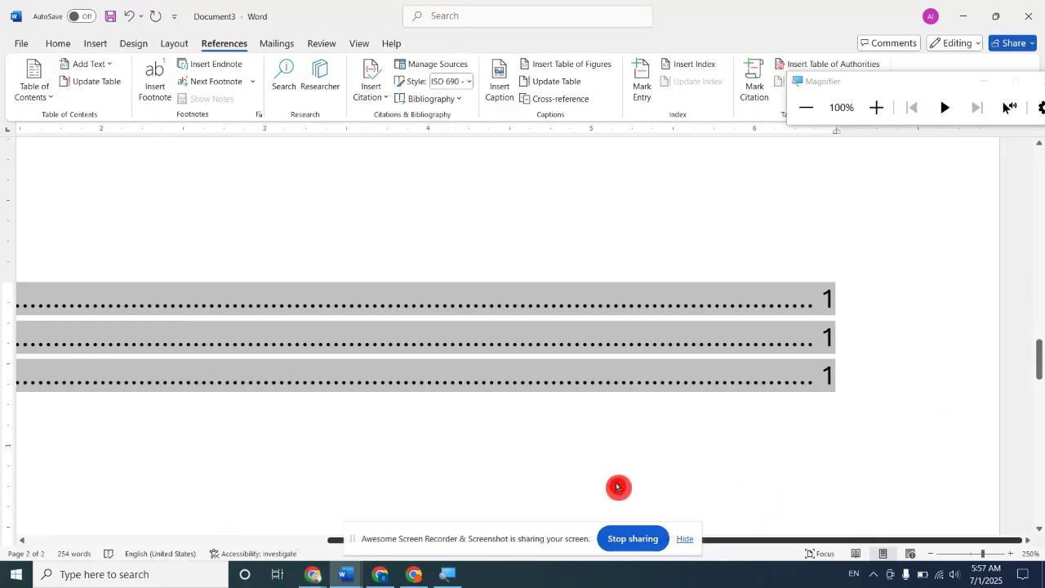
{"action": "left_click_drag", "start_coordinate": [598, 487], "coordinate": [317, 483]}
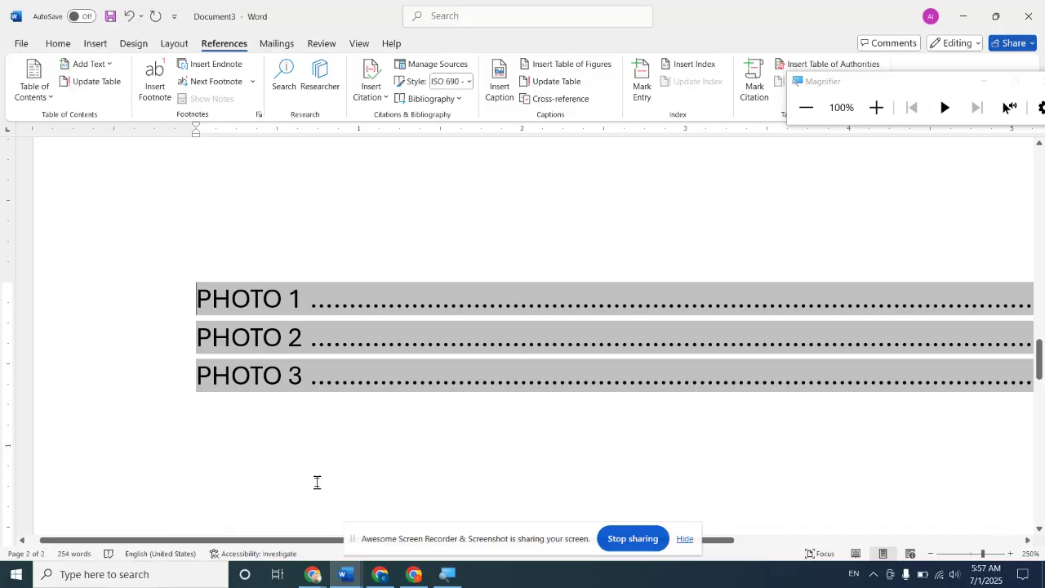
{"action": "left_click_drag", "start_coordinate": [983, 555], "coordinate": [973, 559]}
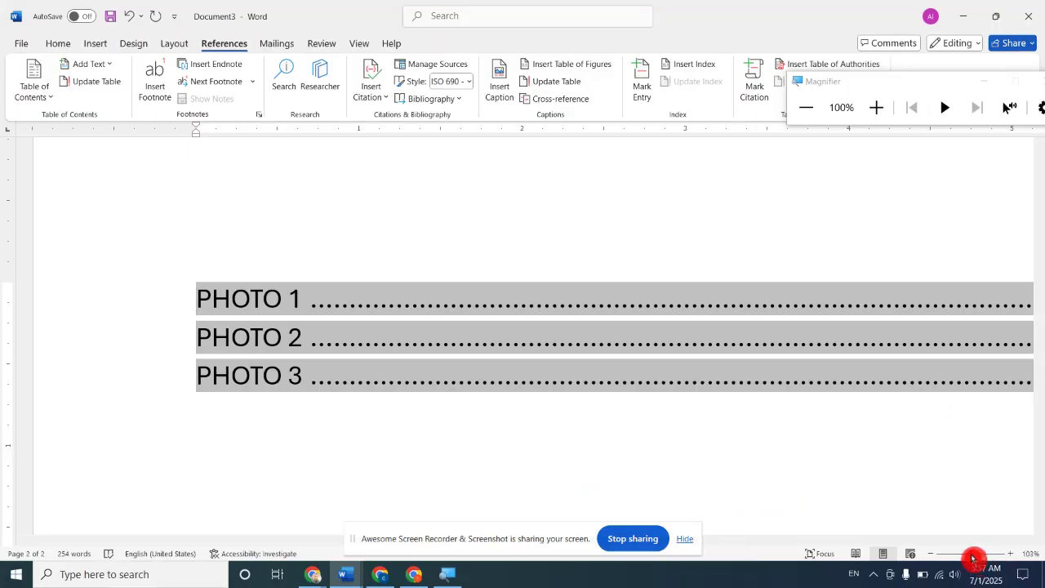
{"action": "scroll", "coordinate": [738, 397], "scroll_direction": "up", "scroll_amount": 1}
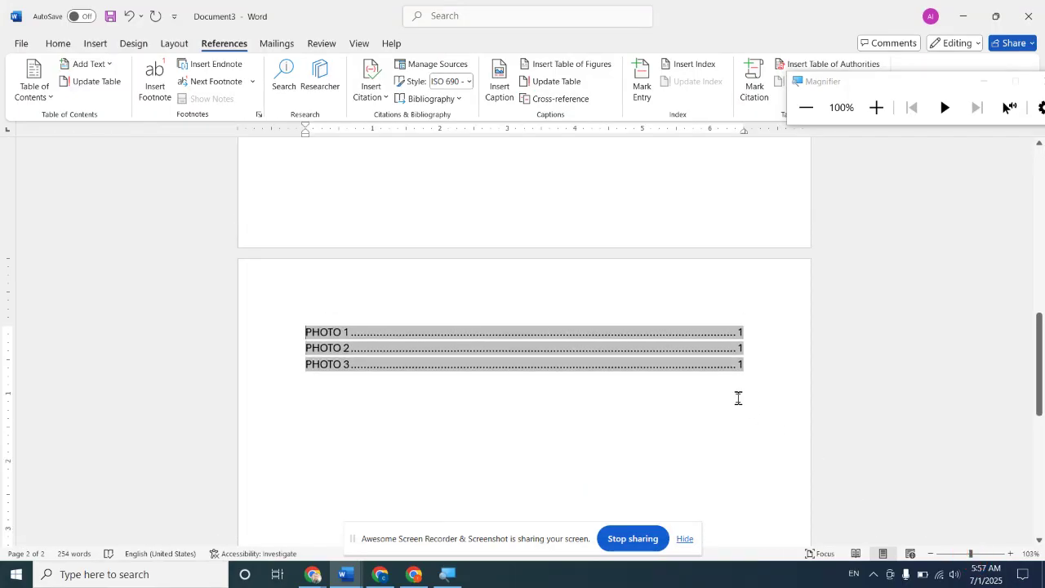
{"action": "left_click", "coordinate": [737, 398]}
{"action": "scroll", "coordinate": [737, 398], "scroll_direction": "up", "scroll_amount": 7}
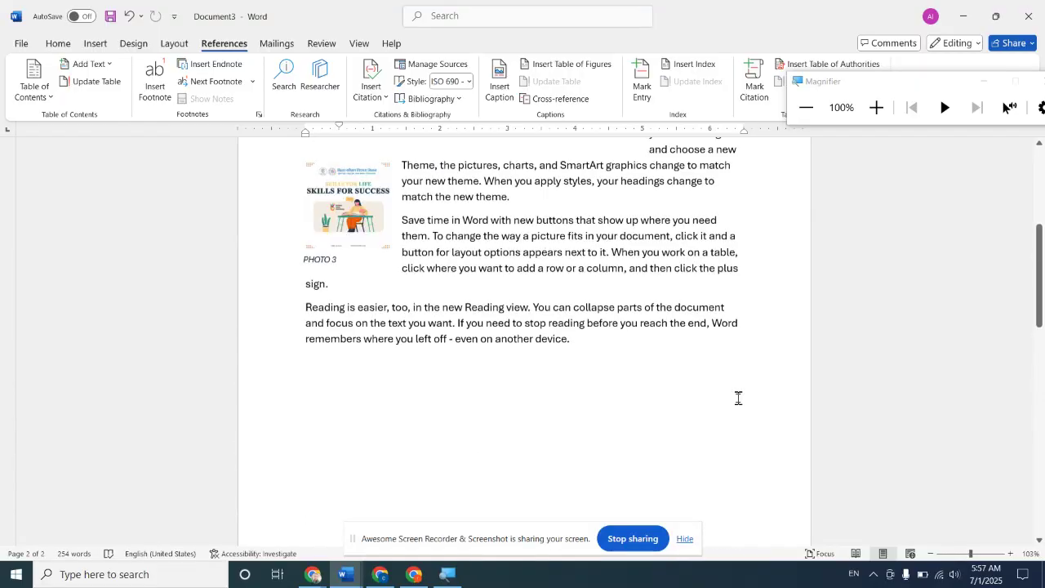
{"action": "scroll", "coordinate": [737, 397], "scroll_direction": "up", "scroll_amount": 6}
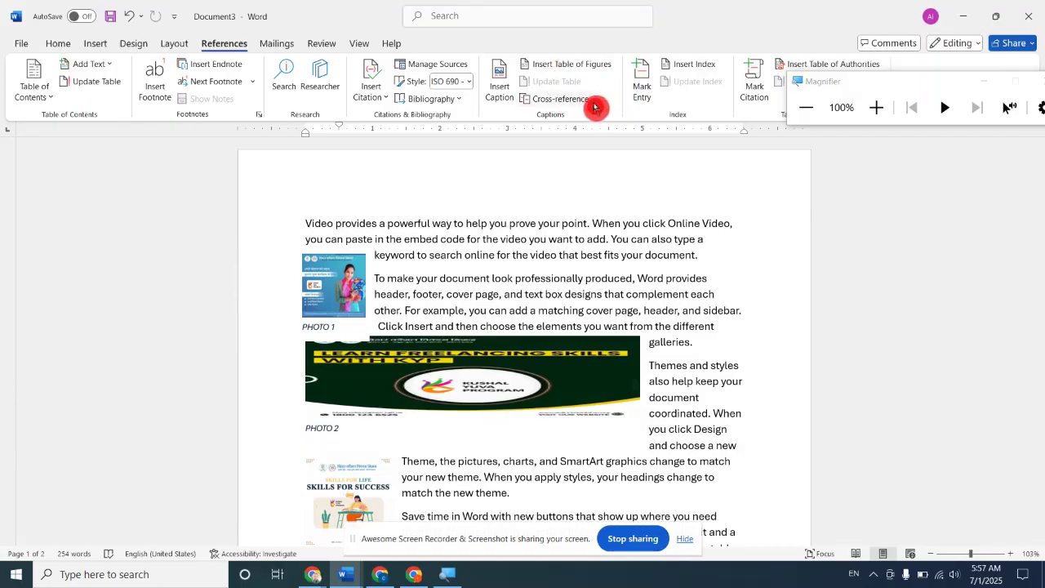
- Examine the Cross-reference dialog's options and close it without inserting a reference
{"action": "left_click", "coordinate": [564, 99]}
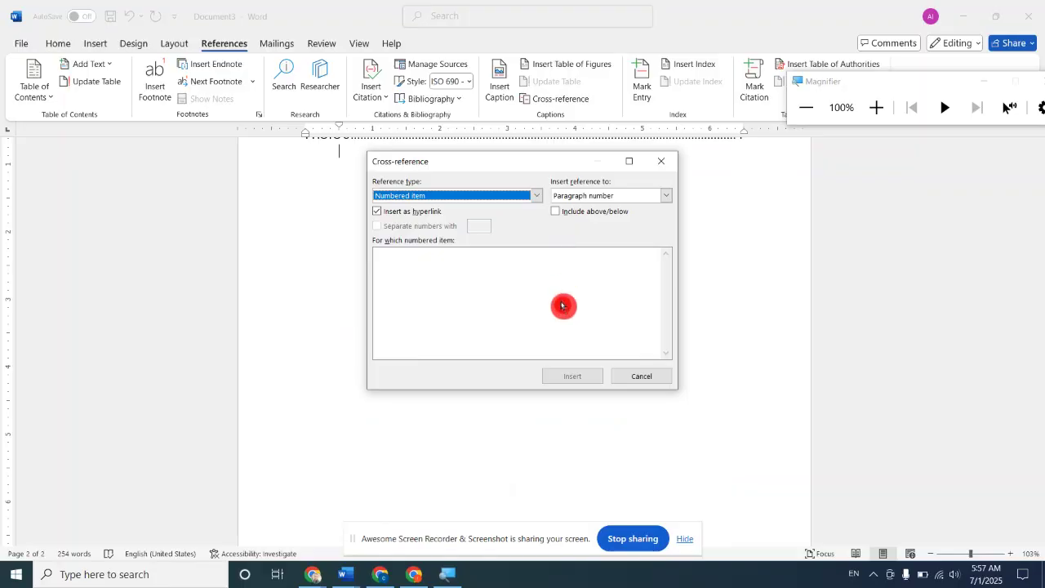
{"action": "left_click", "coordinate": [585, 375]}
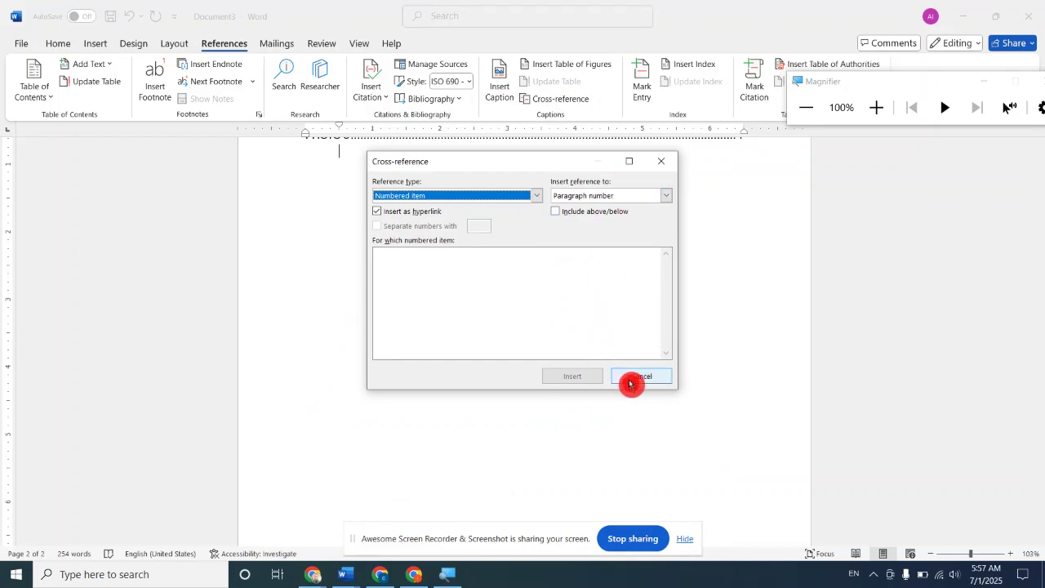
{"action": "left_click", "coordinate": [663, 375]}
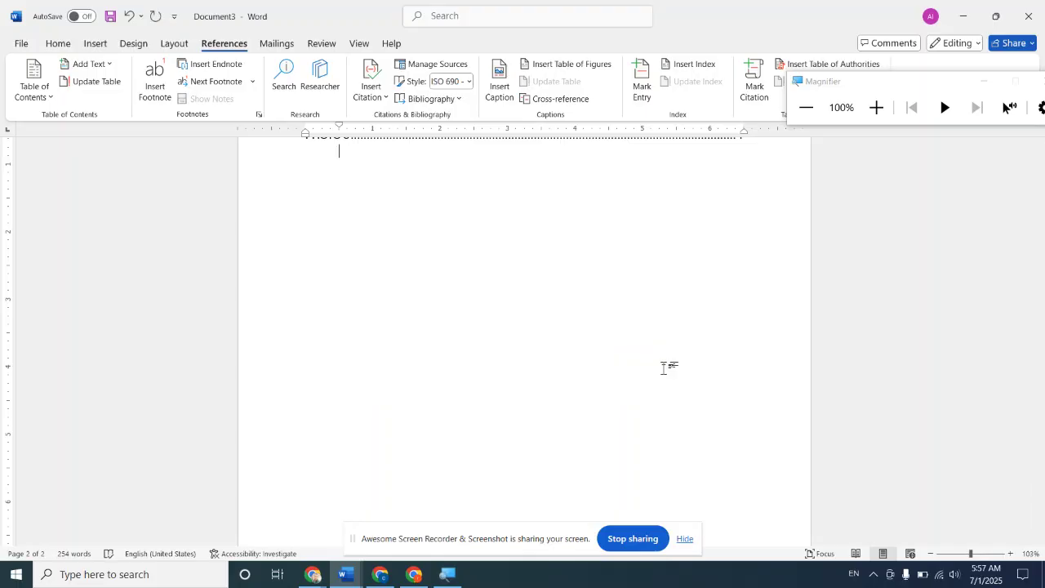
- Create a new blank document and fill it with sample paragraphs using =RAND()
{"action": "key", "text": "super+plus"}
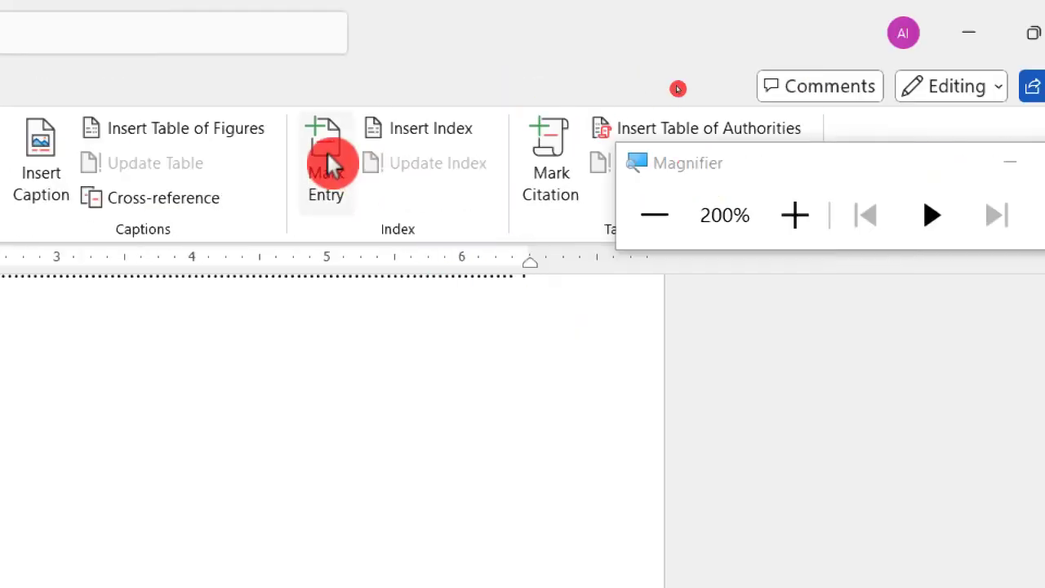
{"action": "left_click_drag", "start_coordinate": [917, 173], "coordinate": [915, 368]}
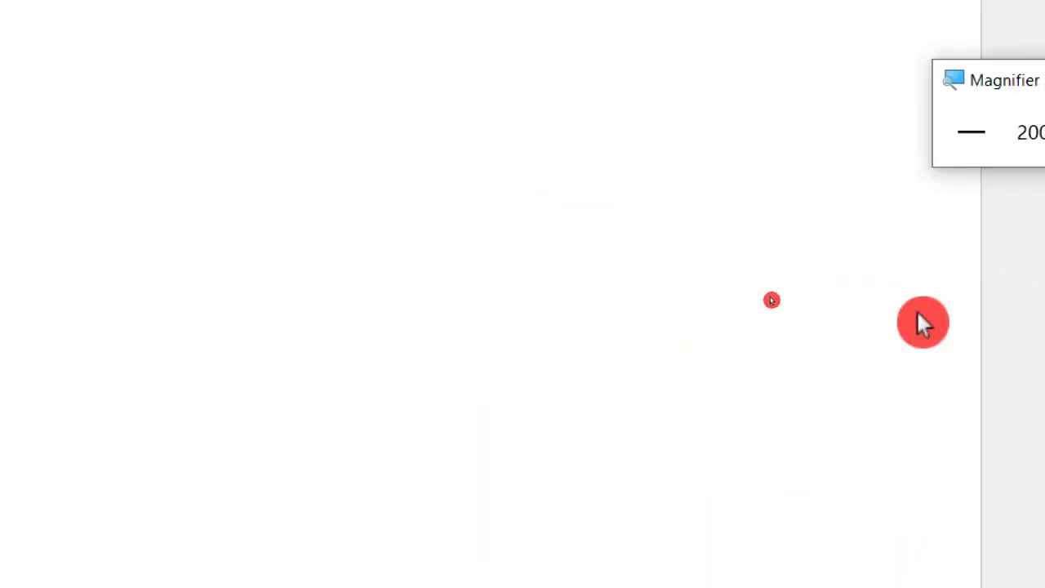
{"action": "scroll", "coordinate": [612, 169], "scroll_direction": "up", "scroll_amount": 3}
{"action": "scroll", "coordinate": [612, 168], "scroll_direction": "up", "scroll_amount": 5}
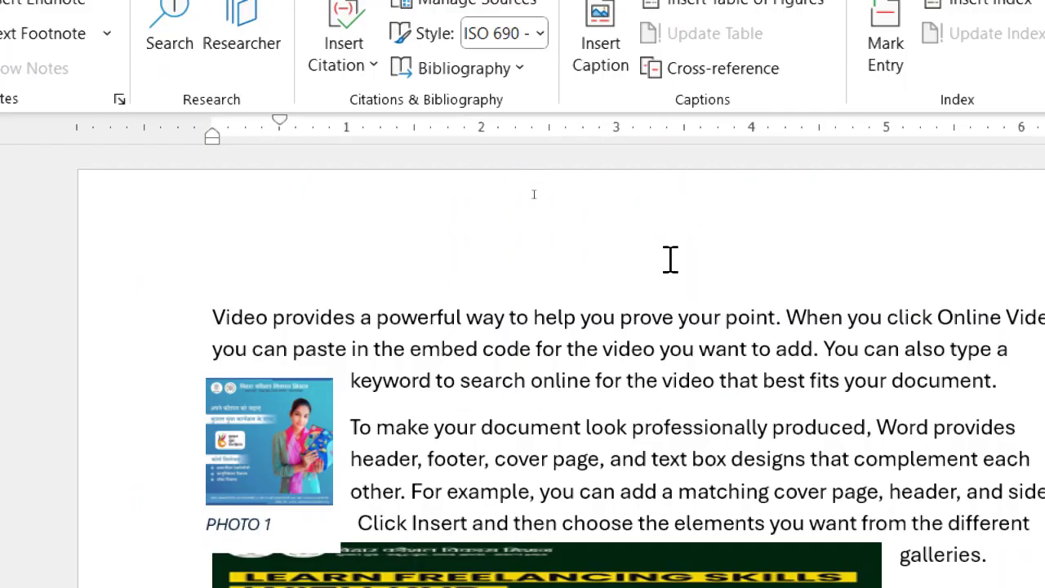
{"action": "left_click", "coordinate": [670, 259]}
{"action": "key", "text": "ctrl+n"}
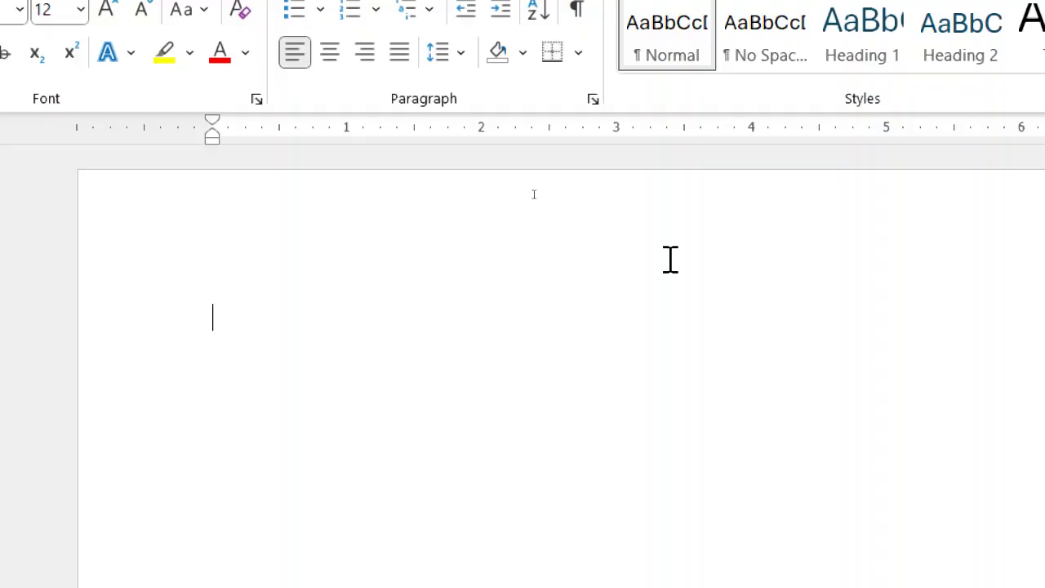
{"action": "left_click", "coordinate": [535, 198]}
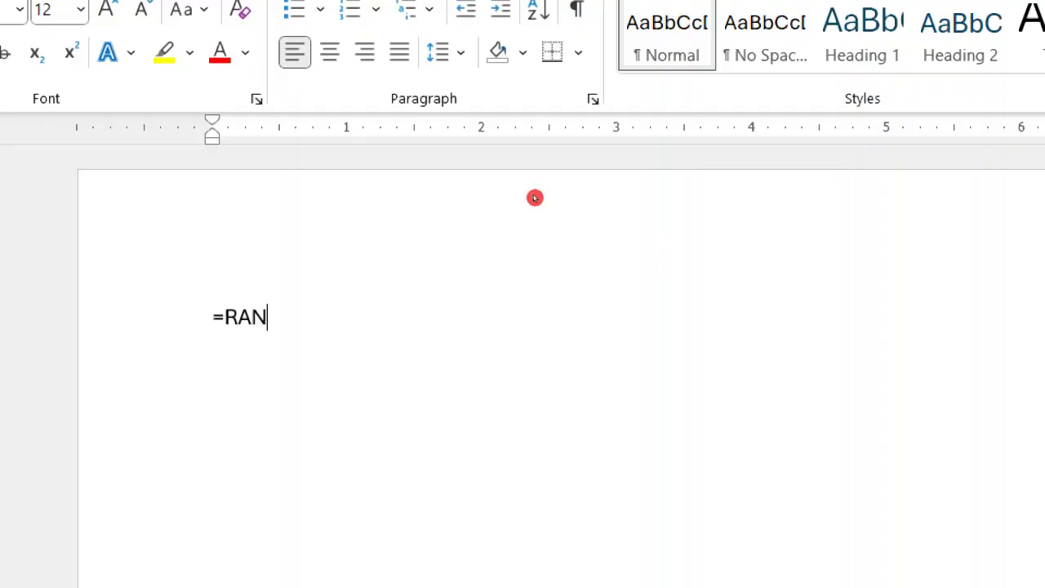
{"action": "type", "text": "=RAND()"}
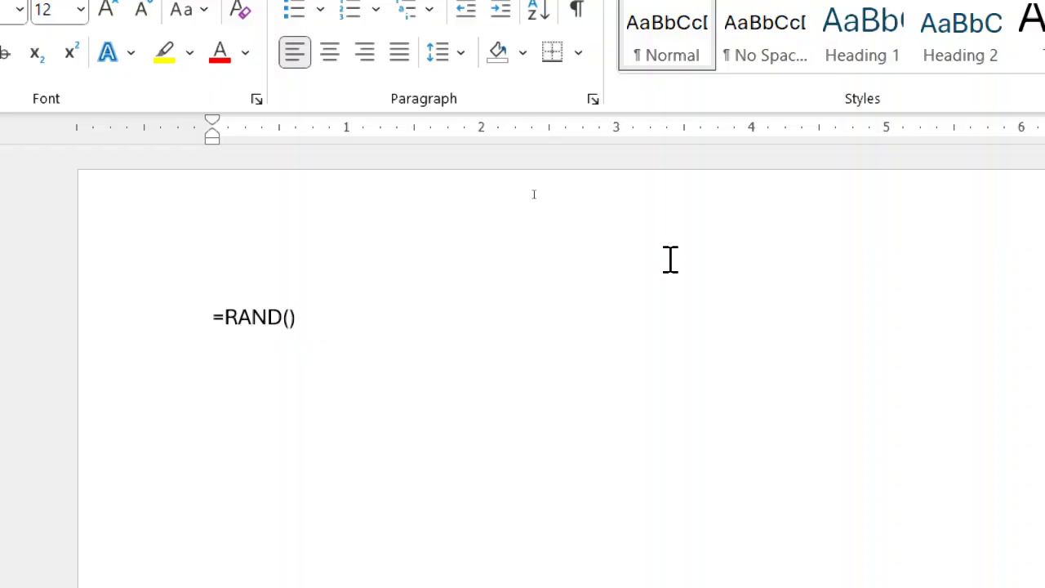
{"action": "key", "text": "Return"}
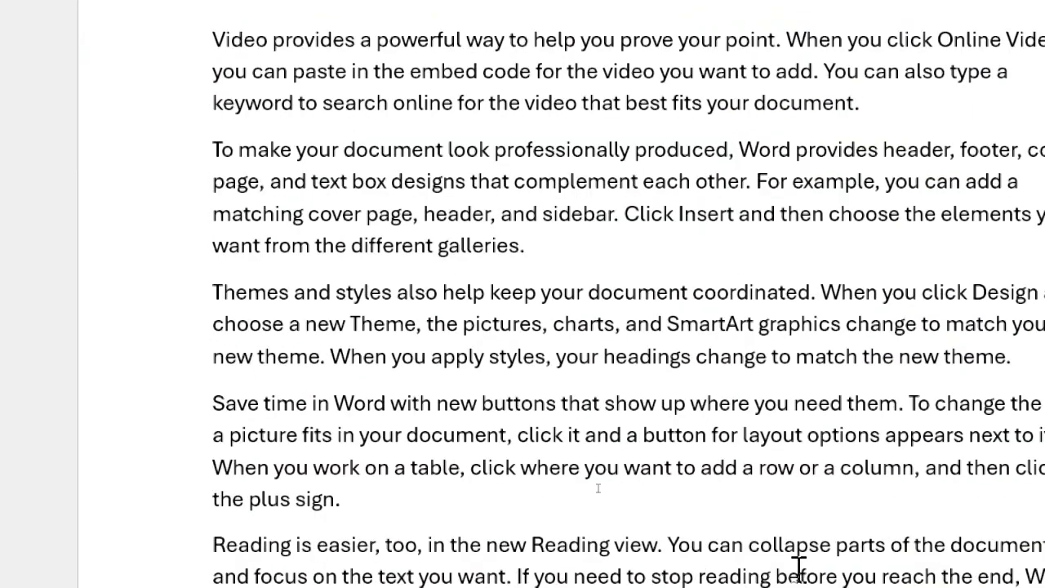
- Reduce the document zoom to about 72% so that all the sample paragraphs fit in view
{"action": "scroll", "coordinate": [721, 237], "scroll_direction": "down", "scroll_amount": 2}
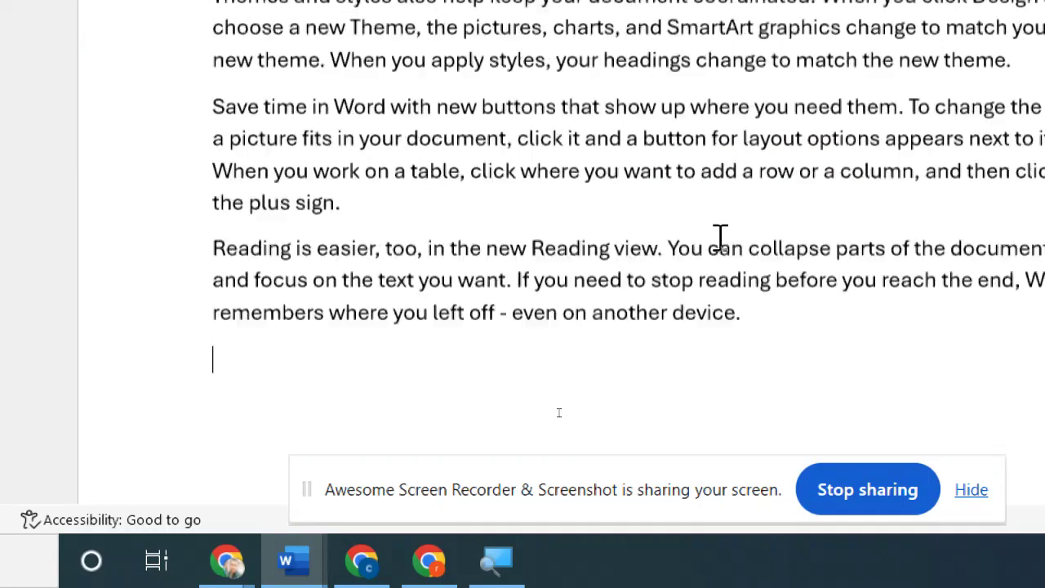
{"action": "scroll", "coordinate": [721, 237], "scroll_direction": "up", "scroll_amount": 2}
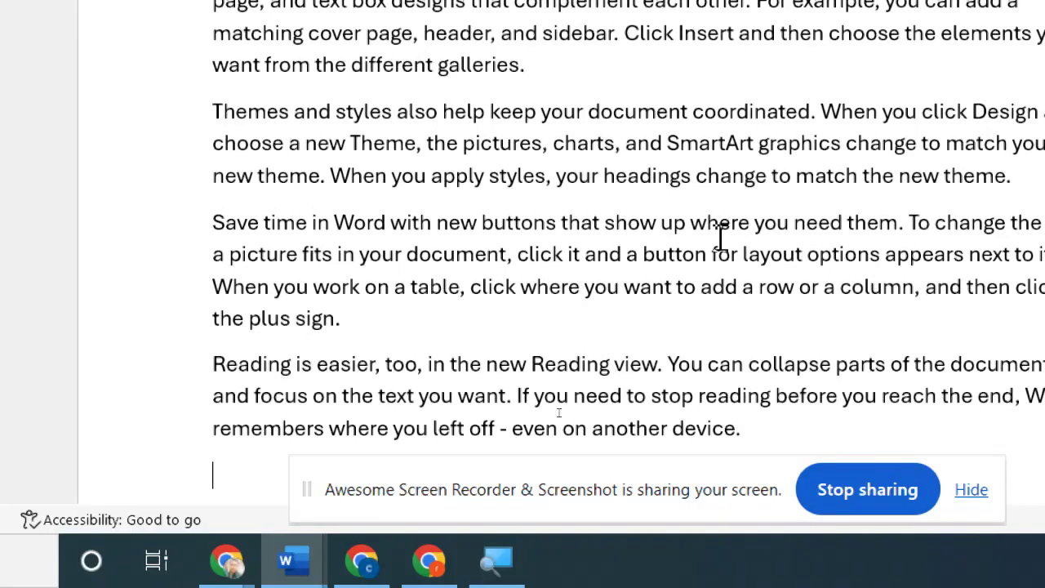
{"action": "left_click", "coordinate": [559, 416]}
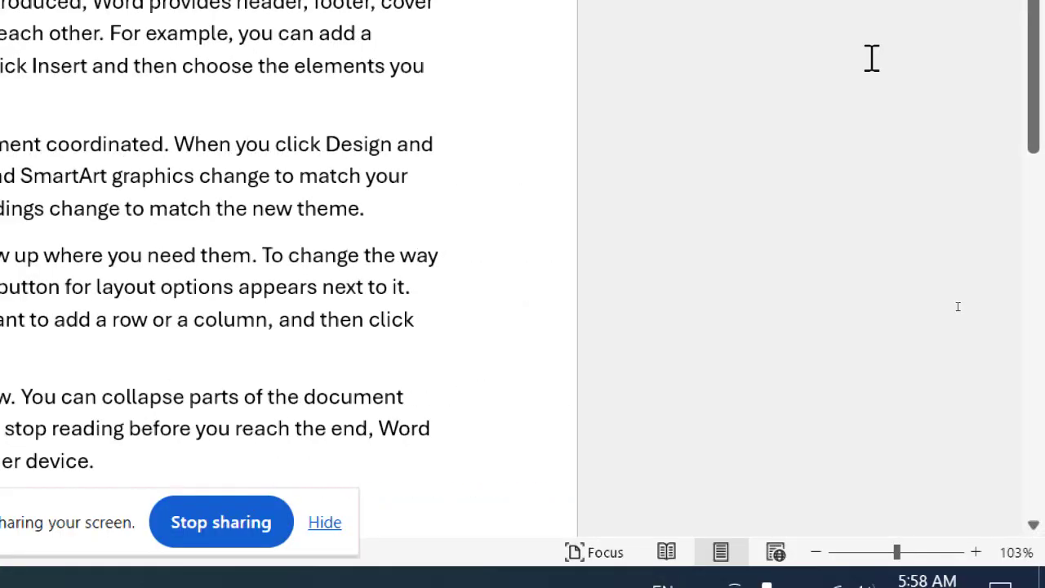
{"action": "left_click", "coordinate": [878, 552]}
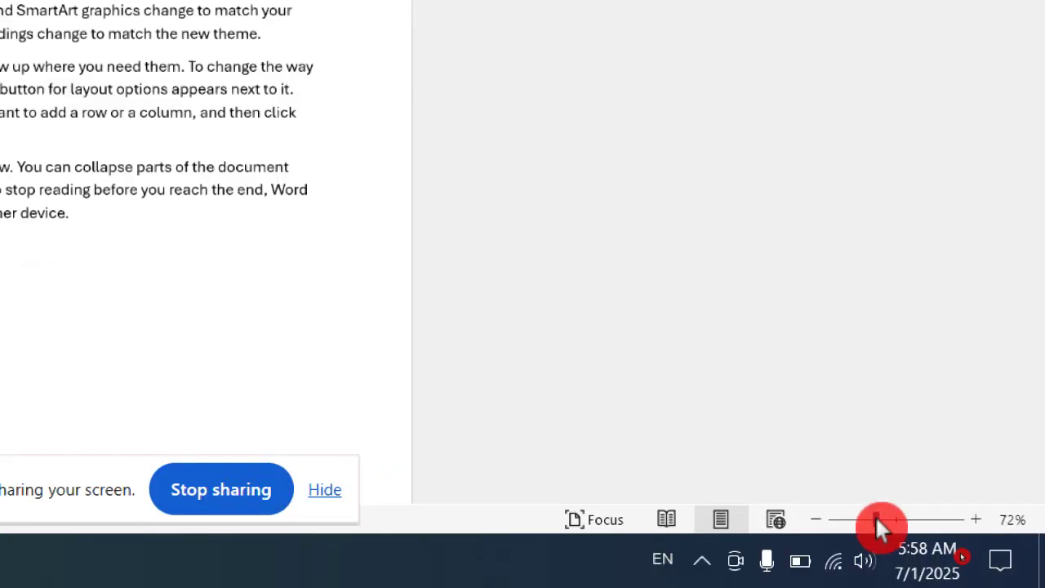
{"action": "left_click_drag", "start_coordinate": [876, 517], "coordinate": [874, 517]}
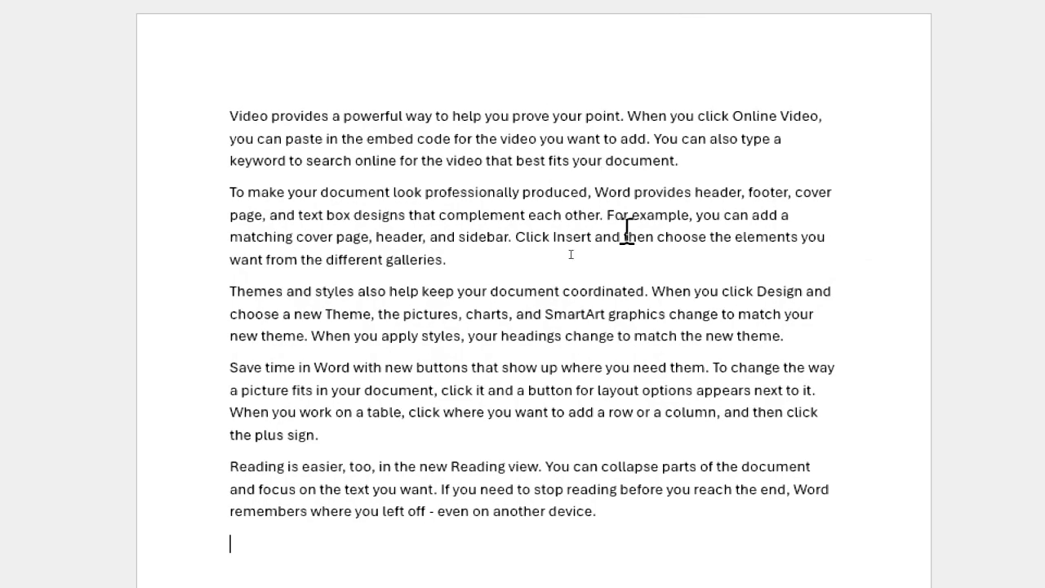
{"action": "left_click", "coordinate": [451, 261]}
{"action": "left_click_drag", "start_coordinate": [248, 259], "coordinate": [298, 270]}
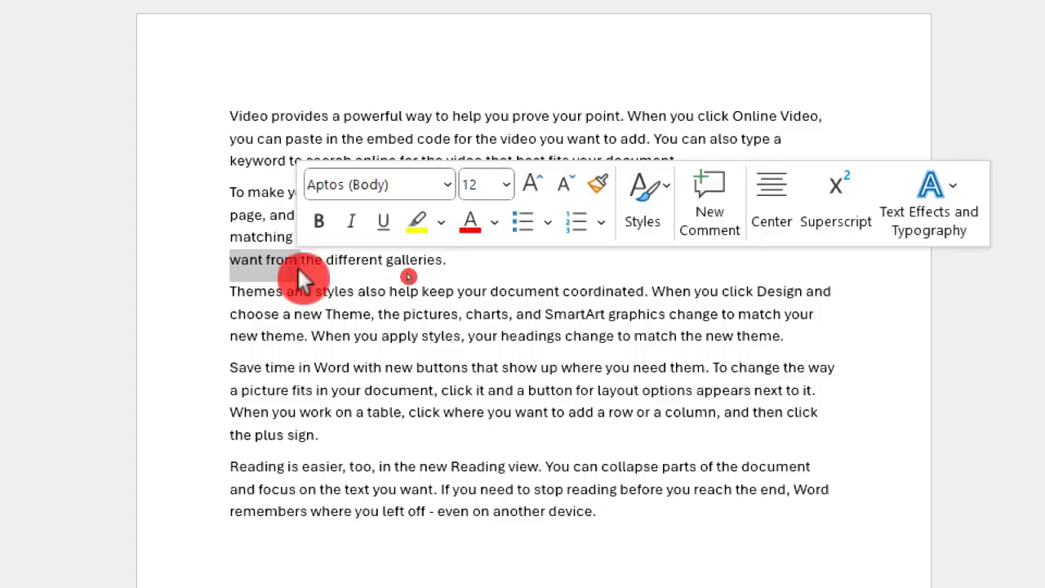
{"action": "left_click", "coordinate": [515, 273]}
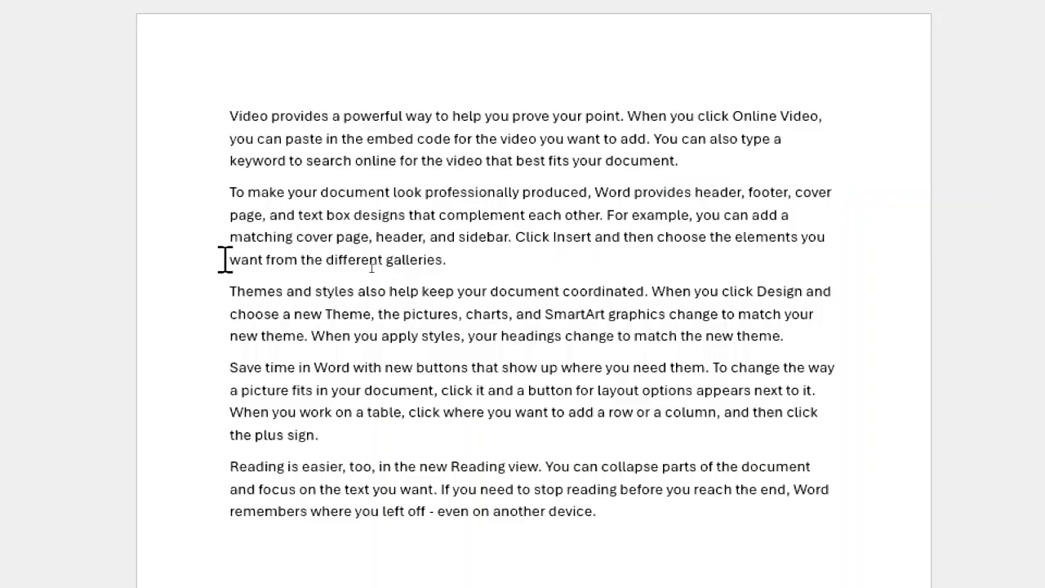
- Mark the word "matching" in the second paragraph as a main index entry for the current page and close the dialog
{"action": "left_click_drag", "start_coordinate": [231, 255], "coordinate": [289, 230]}
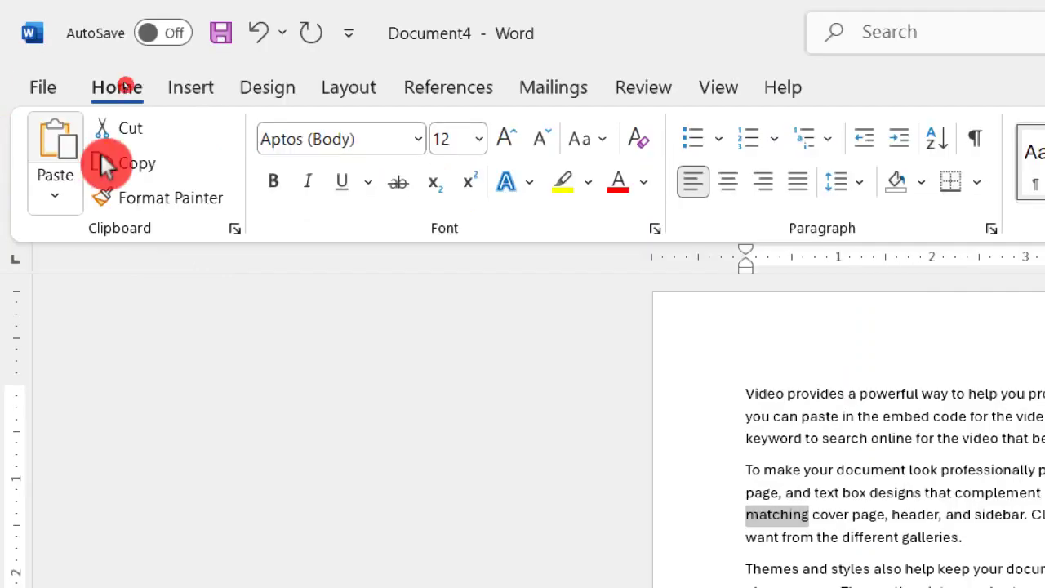
{"action": "left_click", "coordinate": [469, 94]}
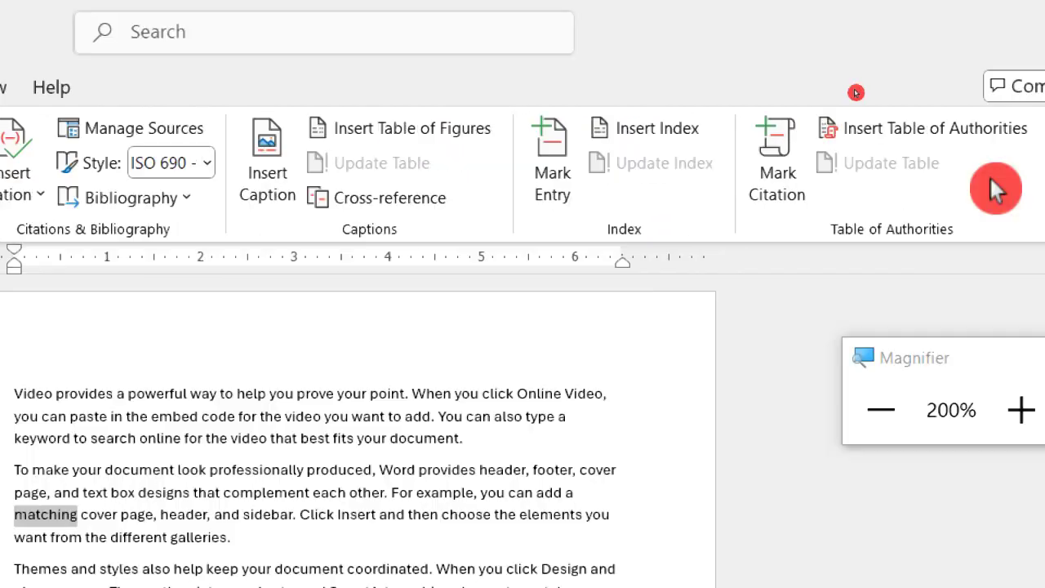
{"action": "left_click", "coordinate": [546, 159]}
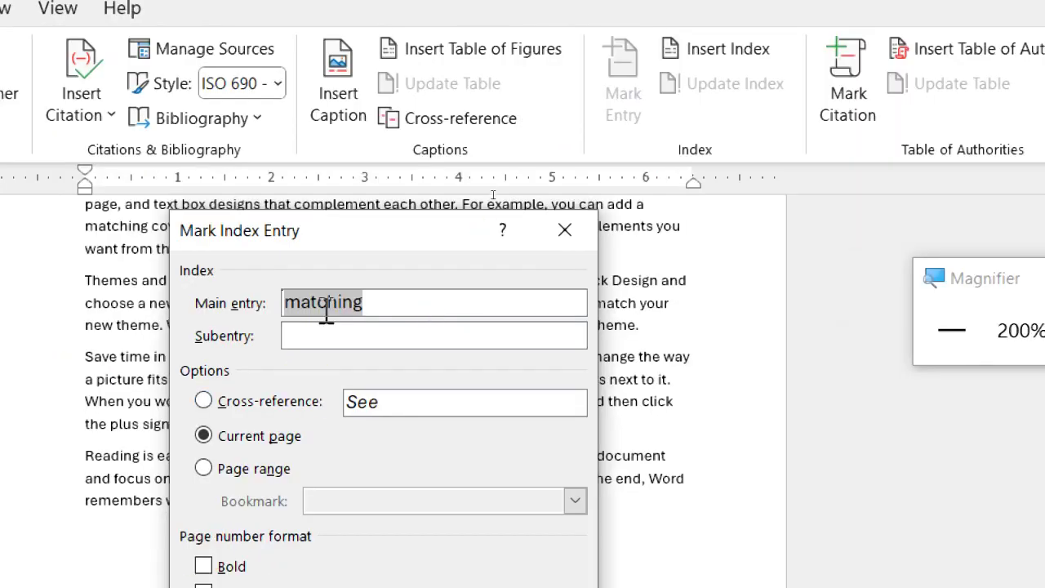
{"action": "left_click", "coordinate": [398, 362]}
{"action": "left_click", "coordinate": [347, 337]}
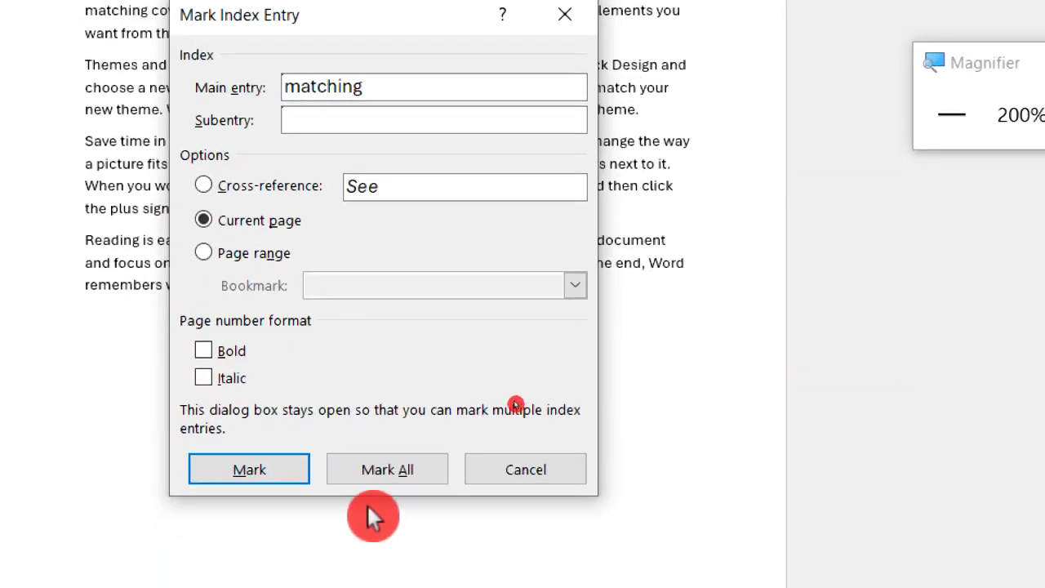
{"action": "left_click", "coordinate": [267, 469]}
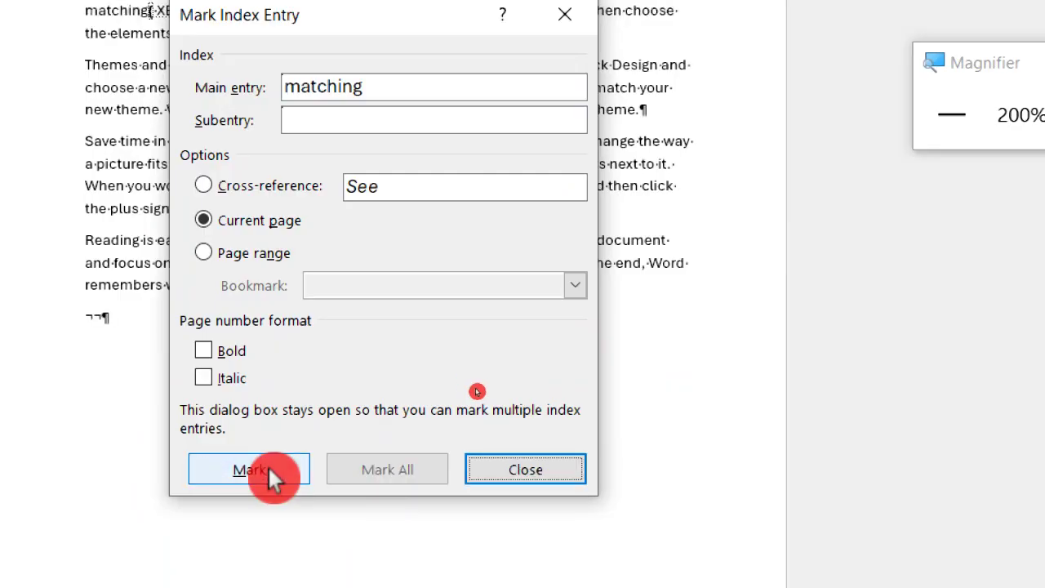
{"action": "left_click", "coordinate": [550, 473]}
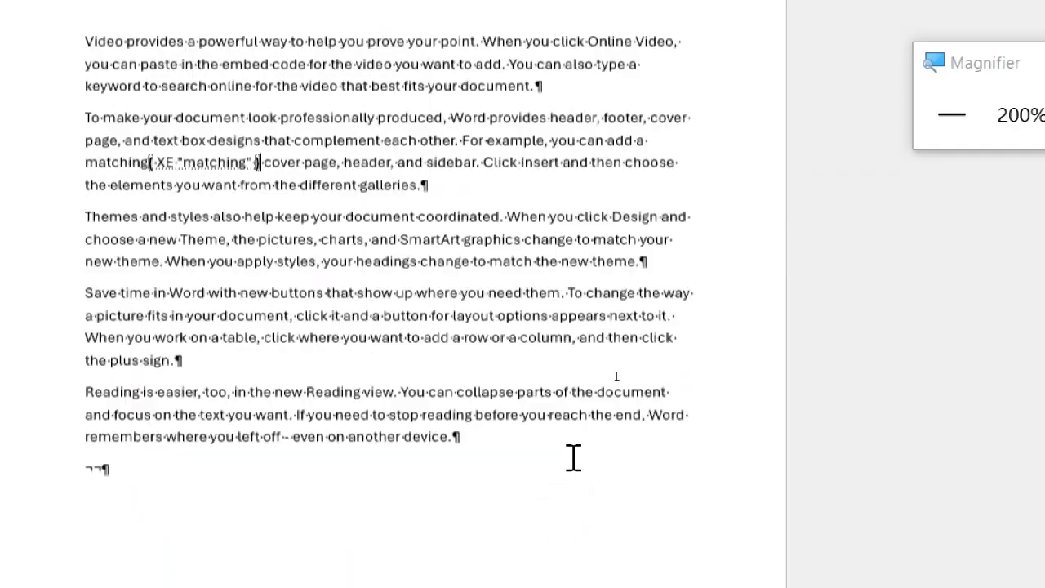
- Mark the word "Themes" at the start of the third paragraph as a main index entry and close the dialog
{"action": "scroll", "coordinate": [571, 458], "scroll_direction": "up", "scroll_amount": 2}
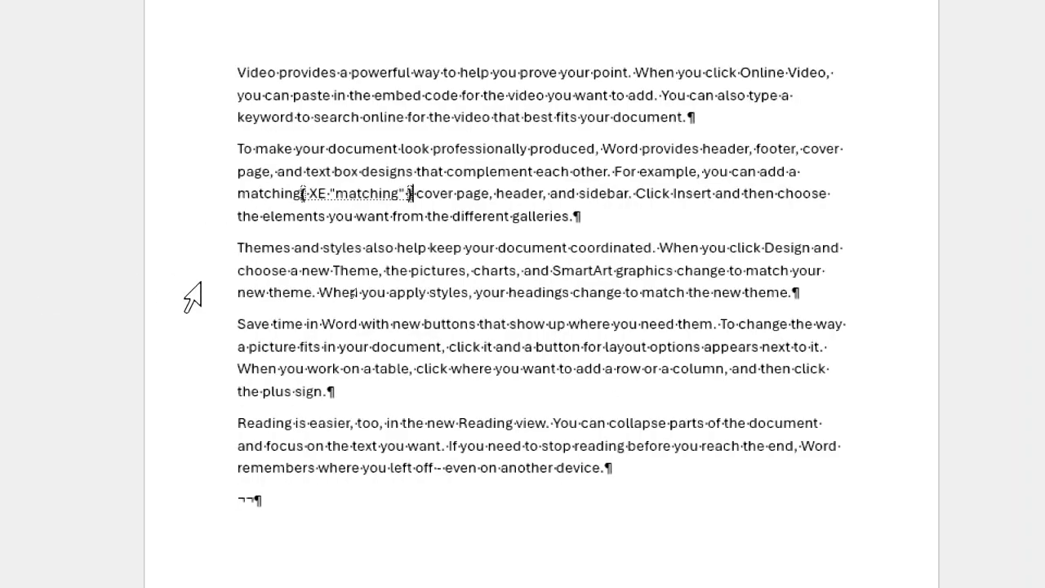
{"action": "left_click_drag", "start_coordinate": [237, 245], "coordinate": [288, 246]}
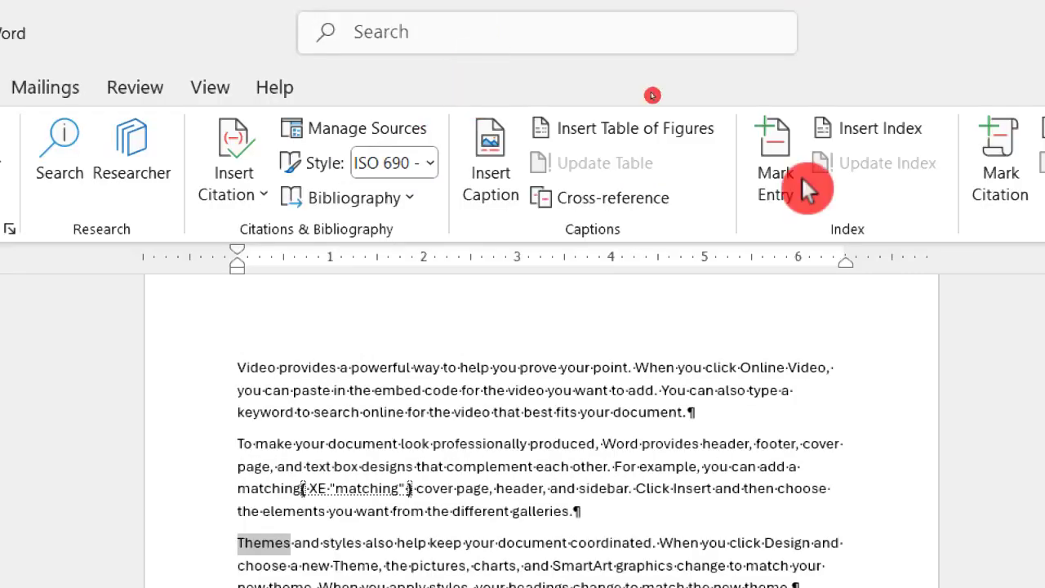
{"action": "left_click", "coordinate": [786, 192]}
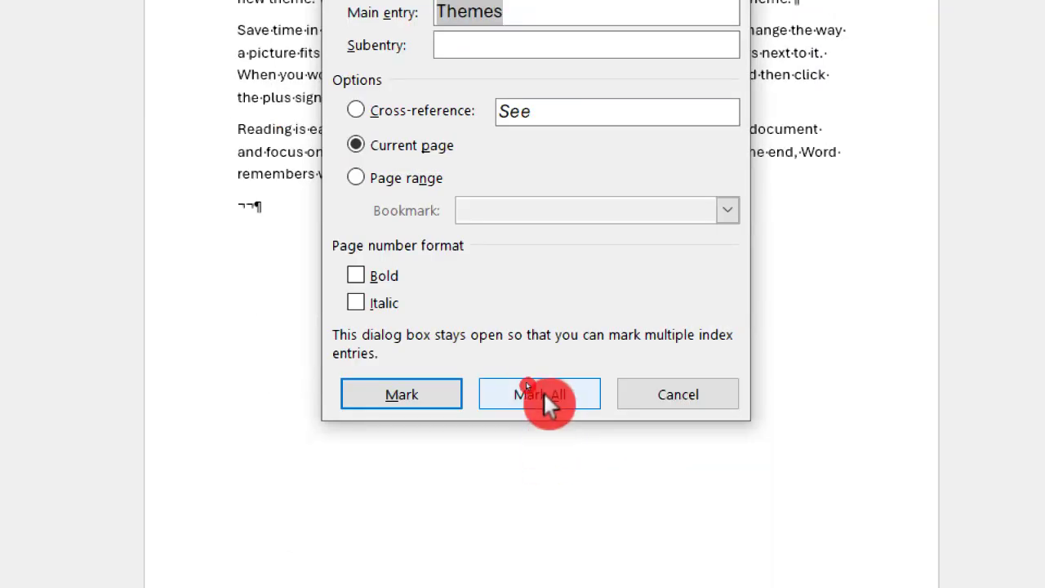
{"action": "left_click", "coordinate": [407, 388]}
{"action": "left_click", "coordinate": [668, 391]}
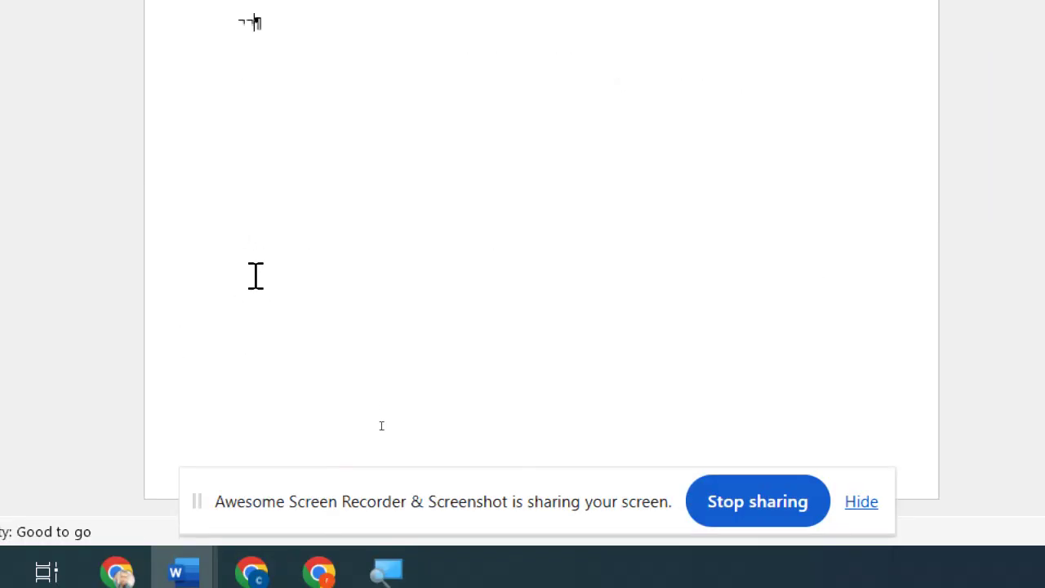
- Add several blank lines below the last sample paragraph
{"action": "key", "text": "Return"}
{"action": "key", "text": "Return"}
{"action": "key", "text": "Return"}
{"action": "key", "text": "Return"}
{"action": "key", "text": "Return"}
{"action": "key", "text": "Return"}
{"action": "key", "text": "Return"}
{"action": "key", "text": "Return"}
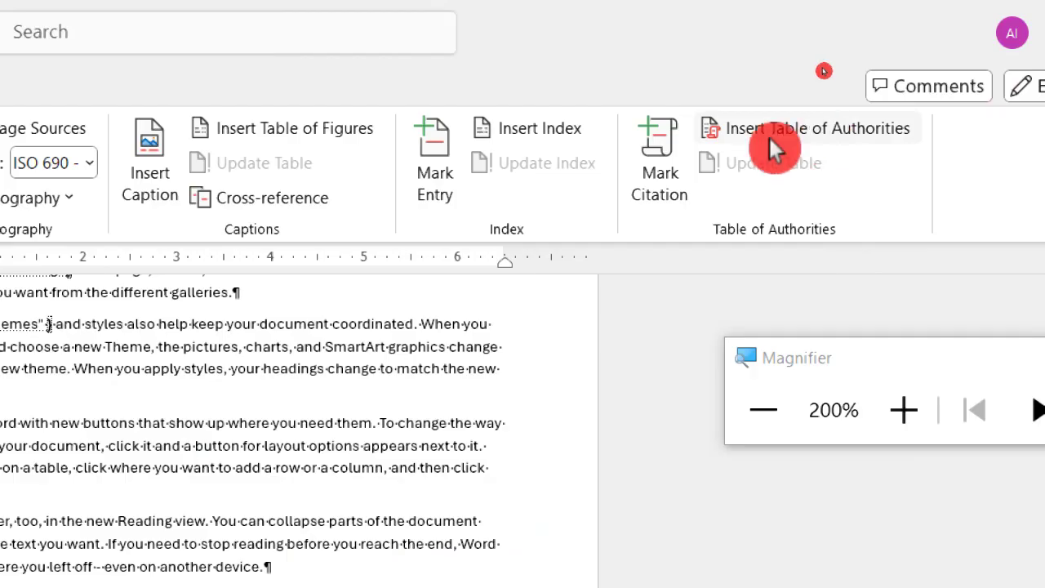
- Insert an index in the From template format below the blank lines and hide the formatting marks
{"action": "left_click", "coordinate": [547, 129]}
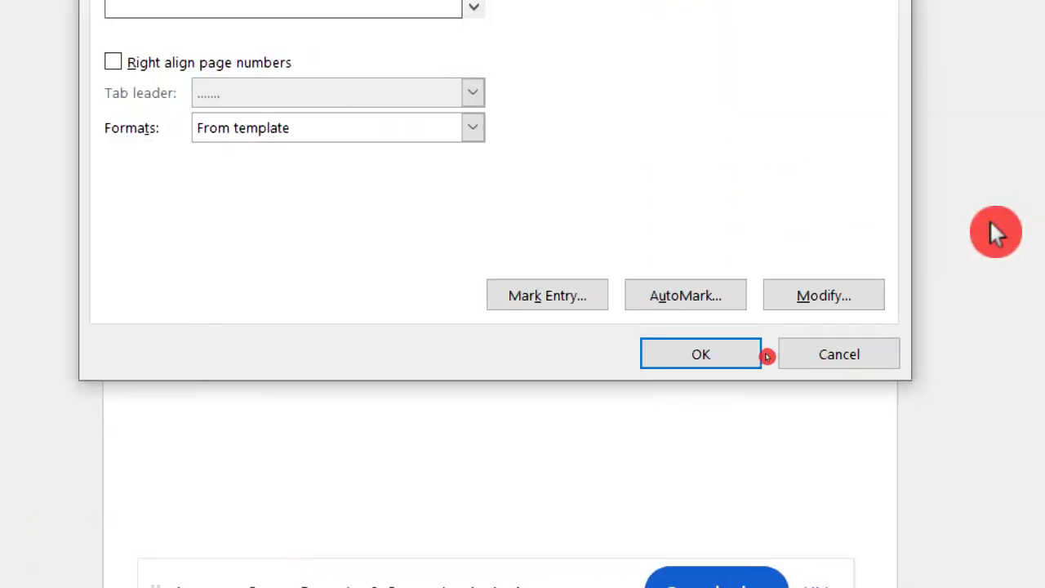
{"action": "left_click", "coordinate": [710, 353]}
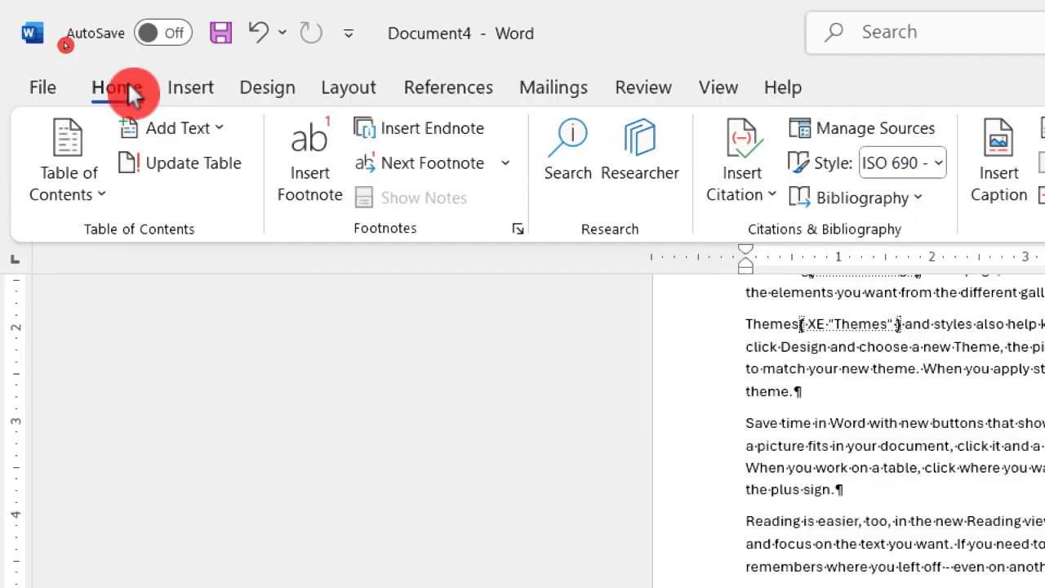
{"action": "left_click", "coordinate": [128, 81]}
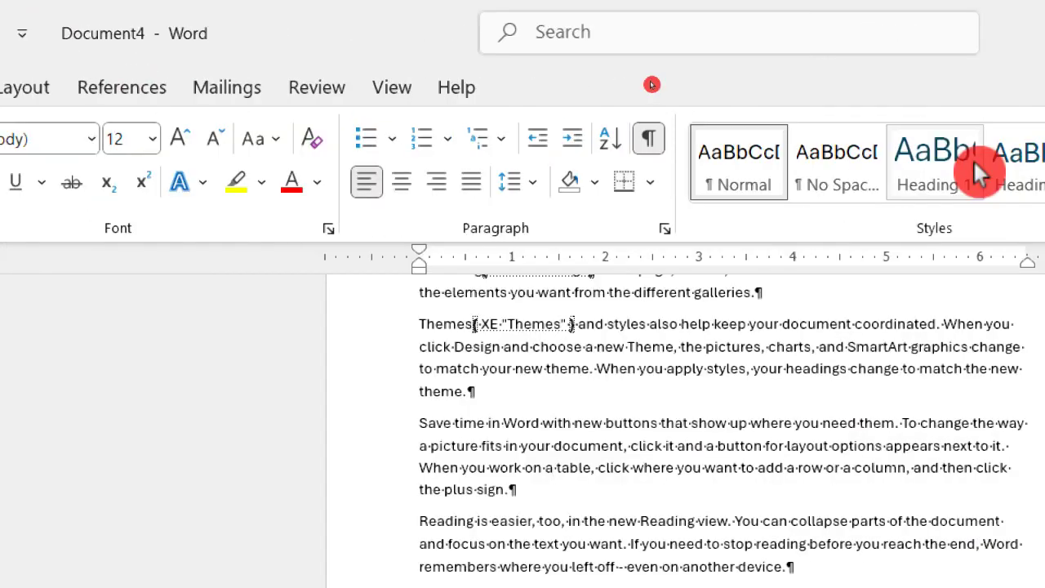
{"action": "left_click", "coordinate": [646, 140]}
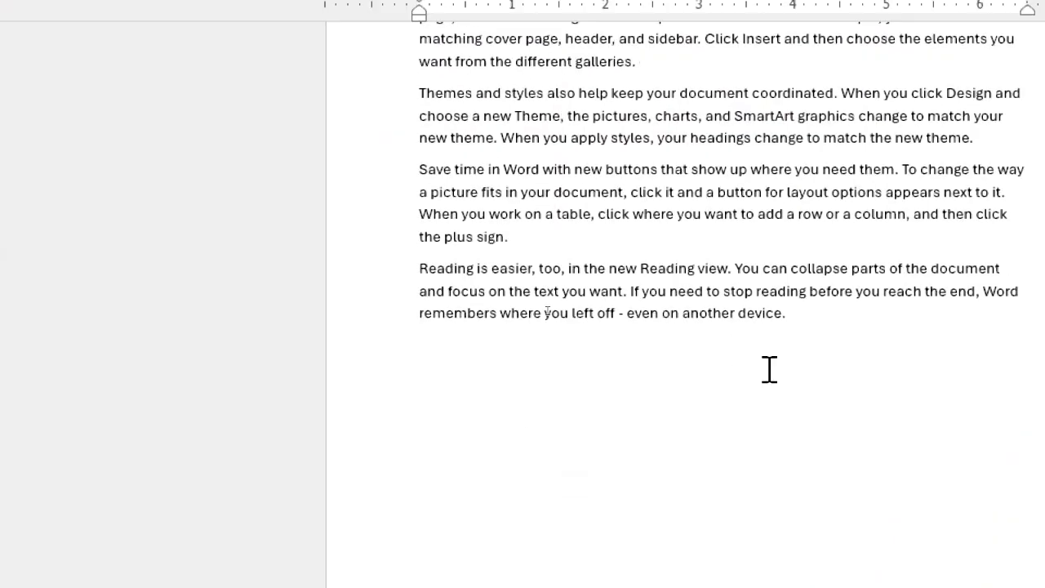
{"action": "scroll", "coordinate": [769, 369], "scroll_direction": "up", "scroll_amount": 4}
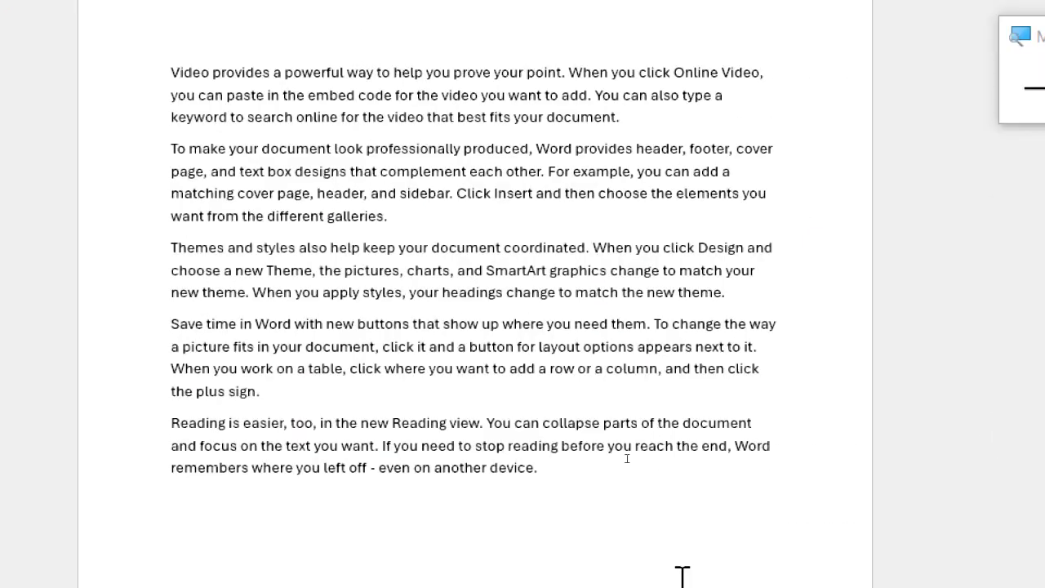
{"action": "scroll", "coordinate": [432, 250], "scroll_direction": "down", "scroll_amount": 3}
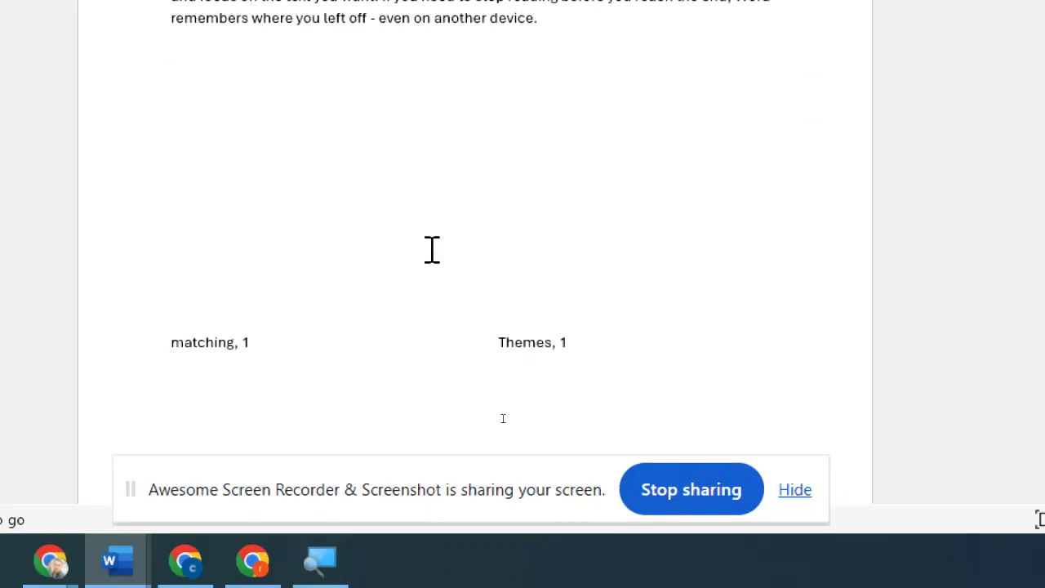
{"action": "scroll", "coordinate": [431, 250], "scroll_direction": "down", "scroll_amount": 2}
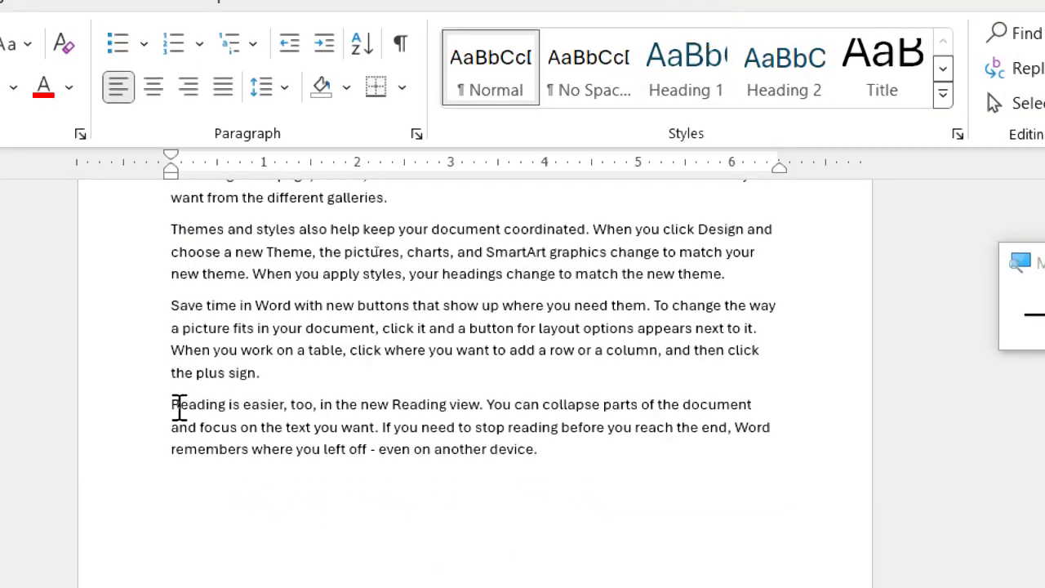
- Mark the word "Reading" at the start of the last paragraph as a main index entry for the current page and close the dialog
{"action": "left_click_drag", "start_coordinate": [172, 404], "coordinate": [227, 406]}
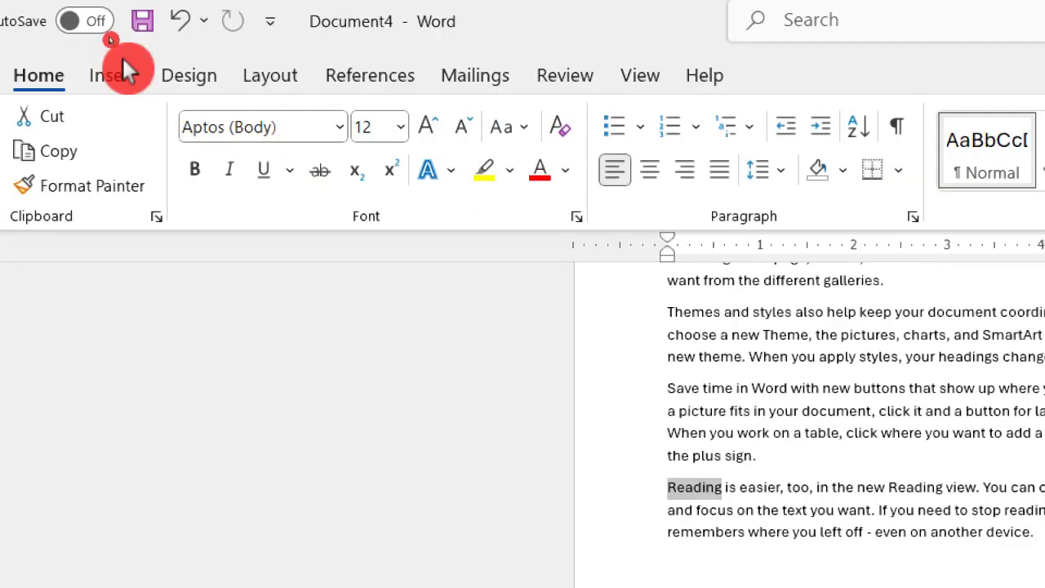
{"action": "left_click", "coordinate": [390, 75]}
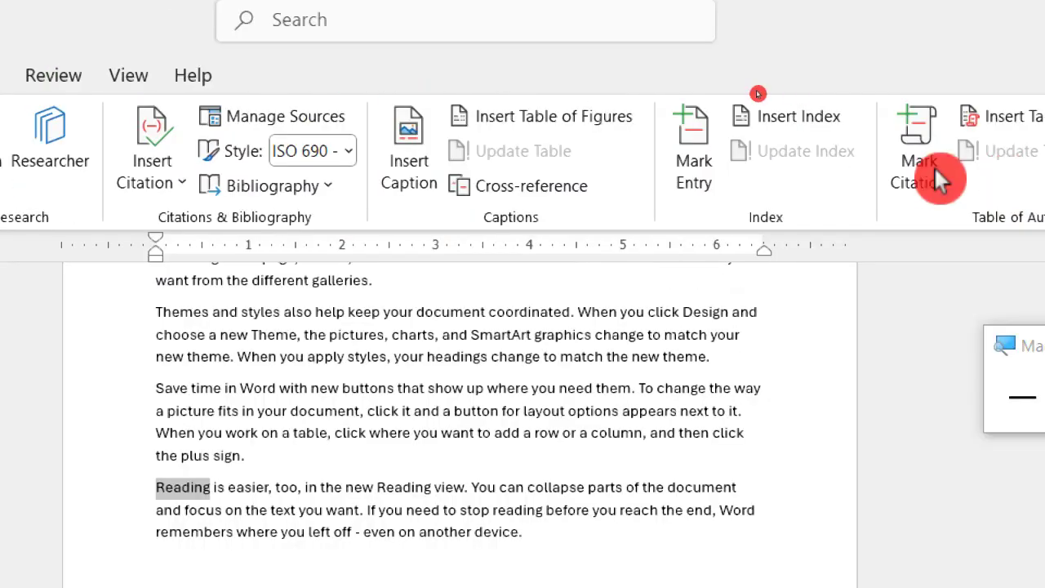
{"action": "left_click", "coordinate": [710, 157]}
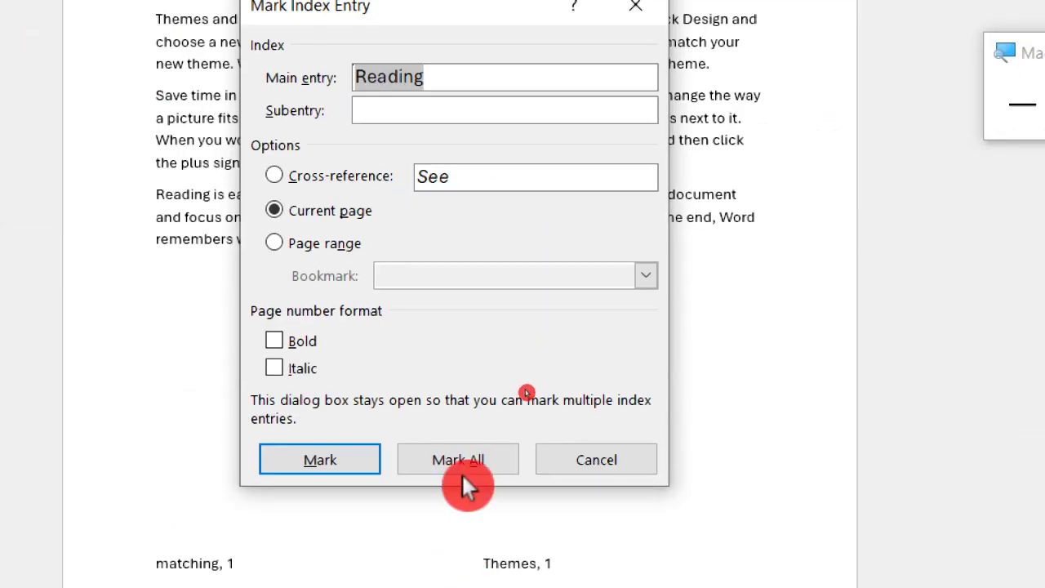
{"action": "left_click", "coordinate": [320, 456]}
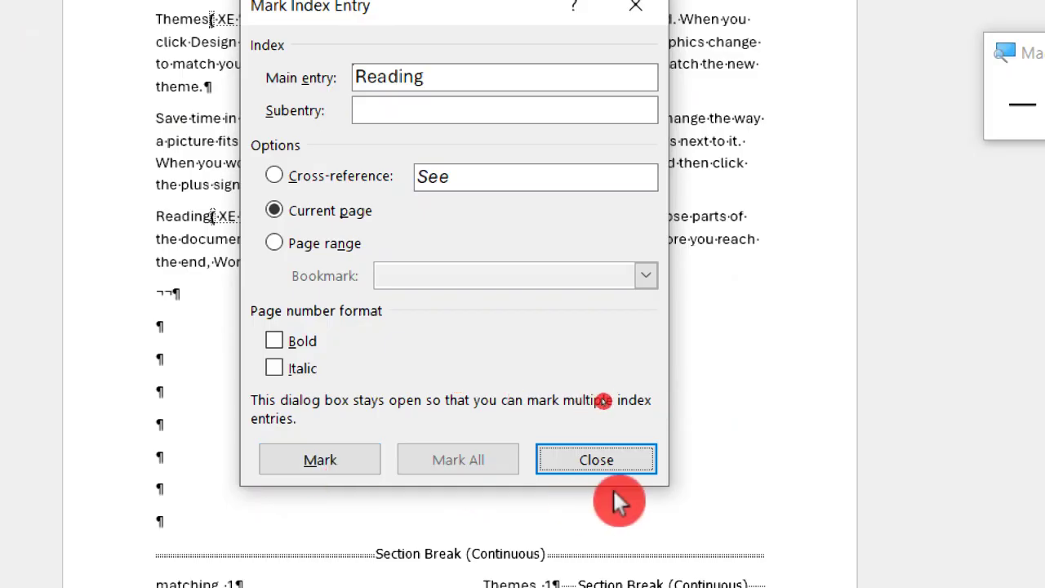
{"action": "left_click", "coordinate": [607, 454]}
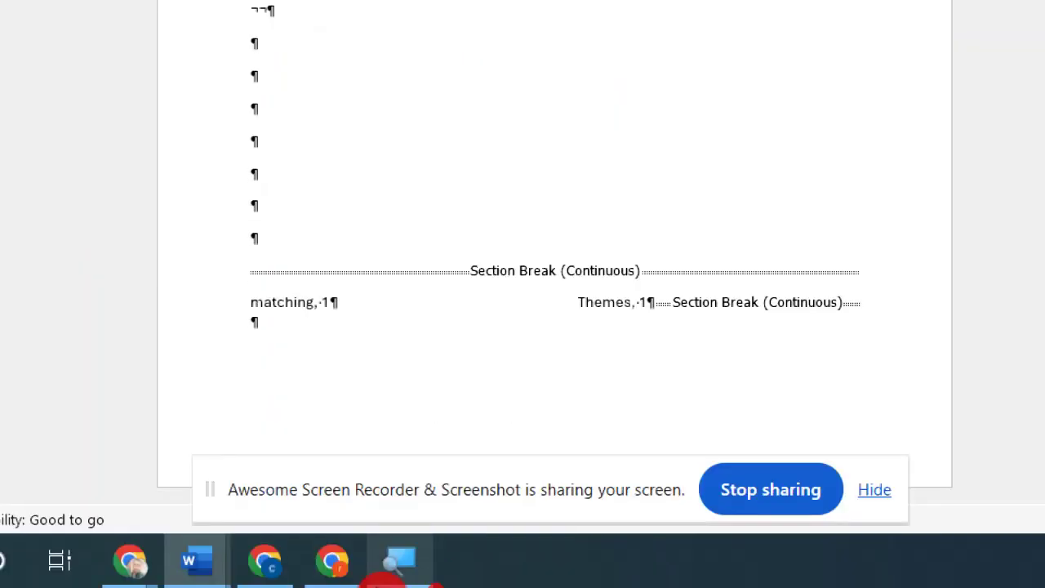
- Update the index below the paragraphs to include the newly marked "Reading" entry
{"action": "left_click", "coordinate": [396, 292]}
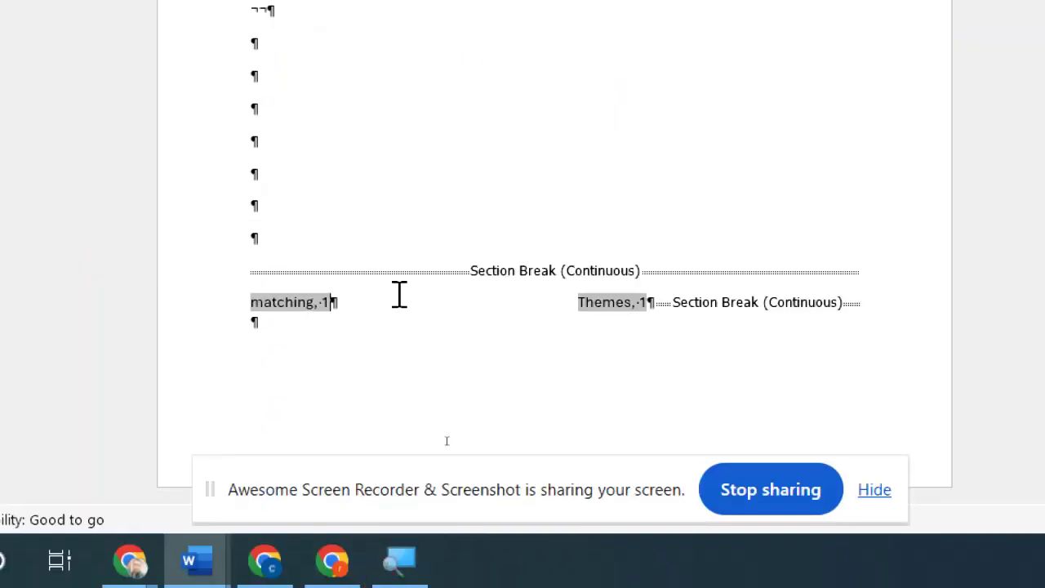
{"action": "double_click", "coordinate": [565, 272]}
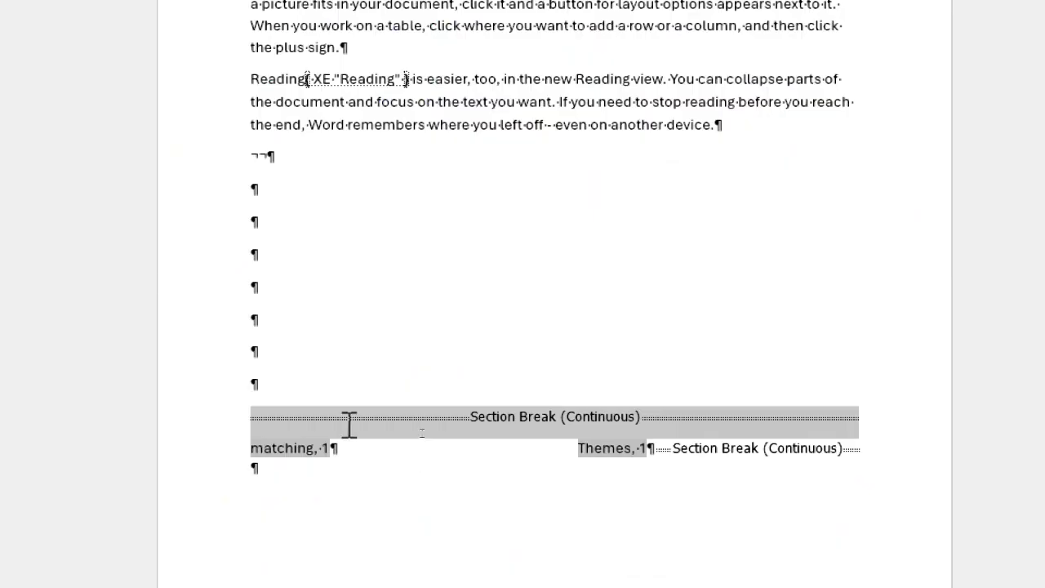
{"action": "left_click", "coordinate": [348, 422]}
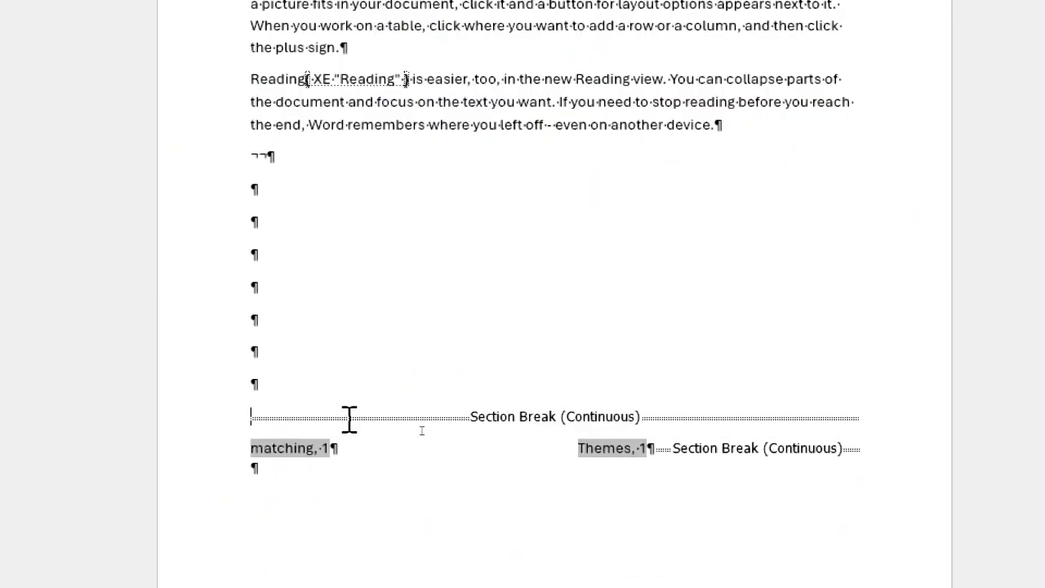
{"action": "left_click", "coordinate": [349, 419]}
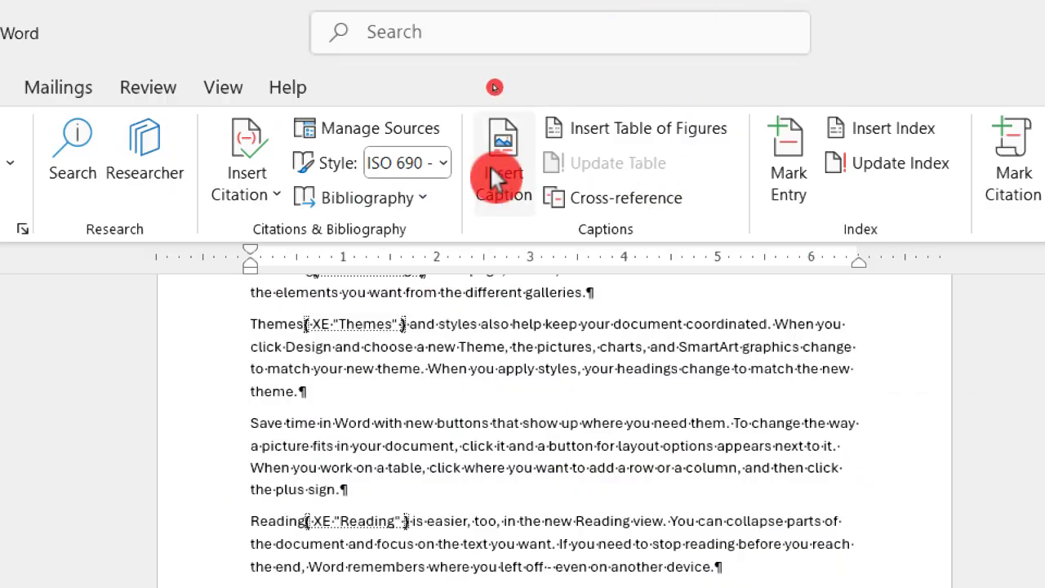
{"action": "left_click", "coordinate": [656, 123]}
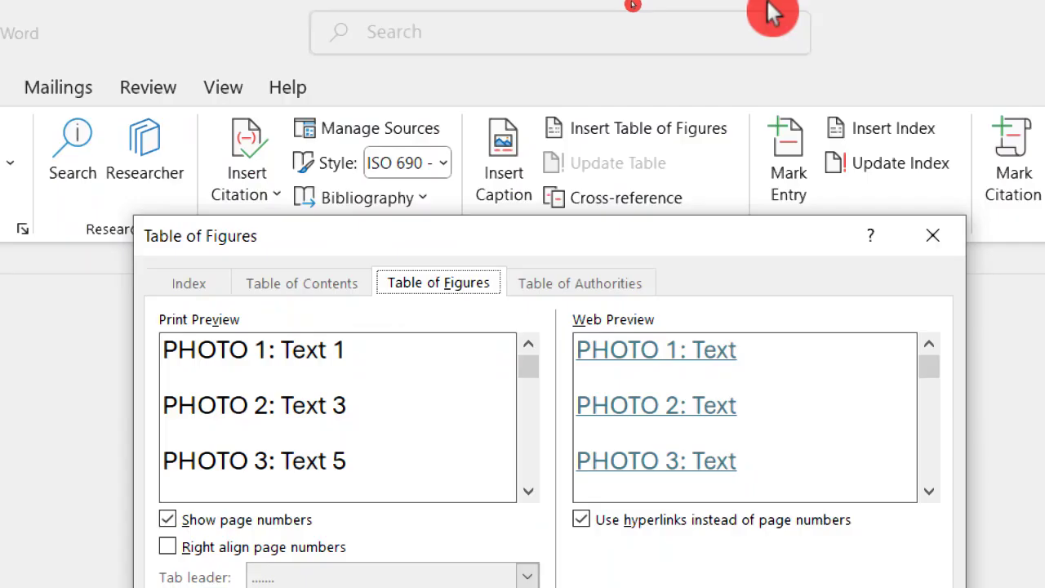
{"action": "left_click", "coordinate": [945, 229]}
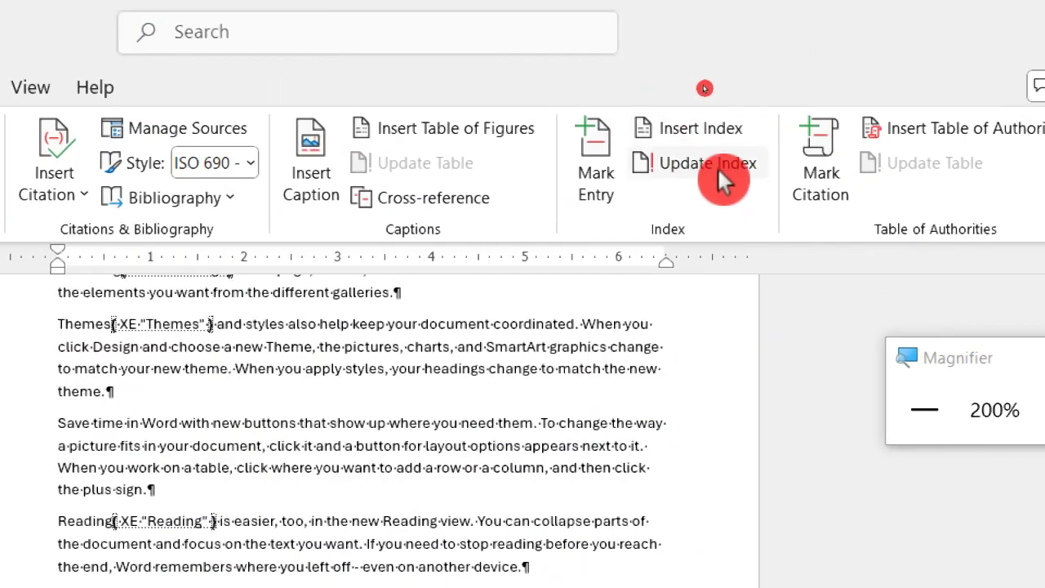
{"action": "left_click", "coordinate": [660, 172]}
- Mark the word "Word" in the last line of the final paragraph as a main index entry and close the dialog
{"action": "left_click", "coordinate": [184, 377]}
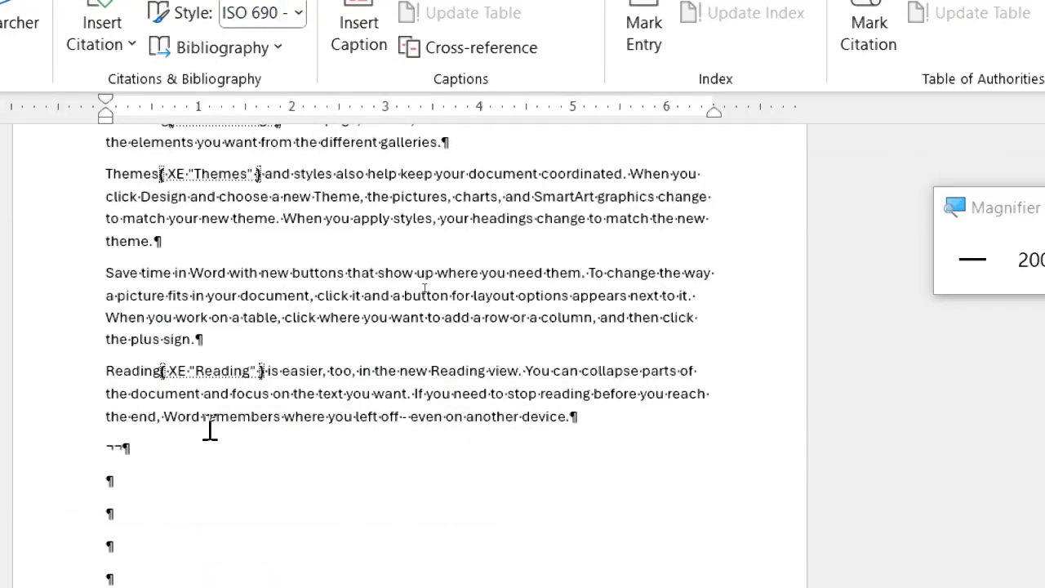
{"action": "left_click_drag", "start_coordinate": [170, 415], "coordinate": [201, 424]}
{"action": "left_click", "coordinate": [658, 181]}
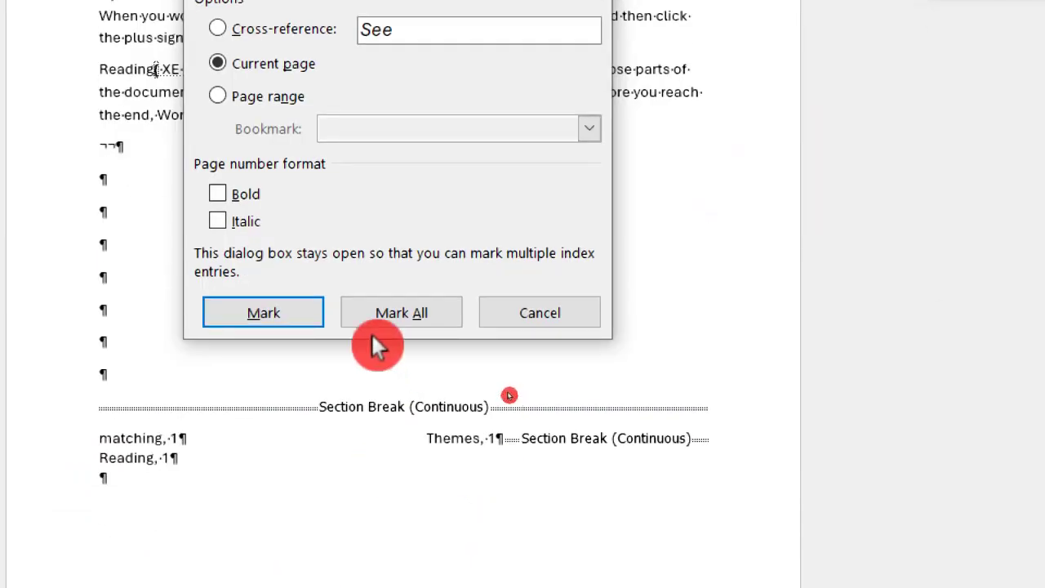
{"action": "left_click", "coordinate": [270, 313]}
{"action": "left_click", "coordinate": [527, 313]}
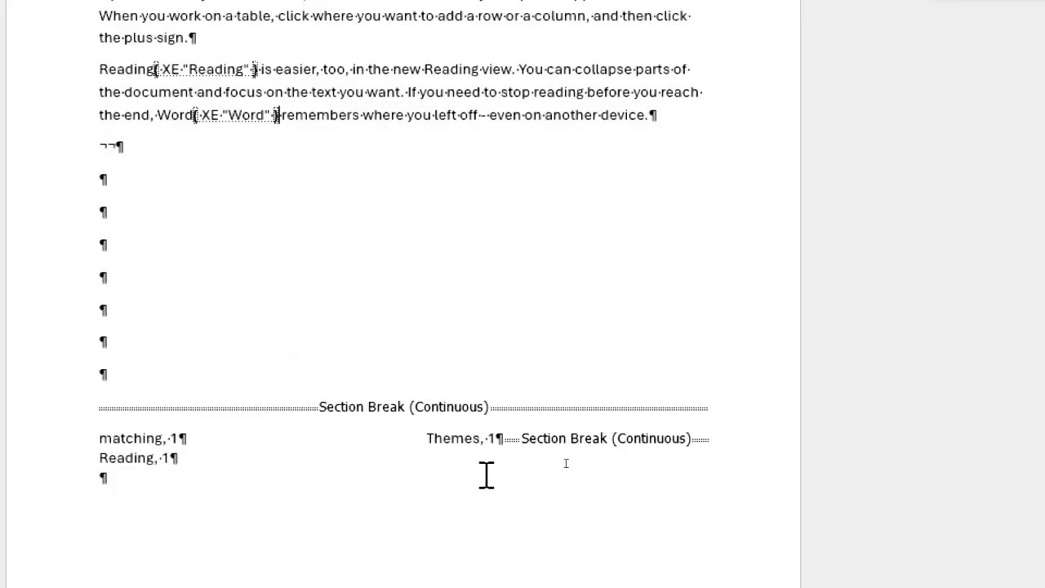
- Update the existing index again so that it includes the "Word" entry
{"action": "double_click", "coordinate": [403, 444]}
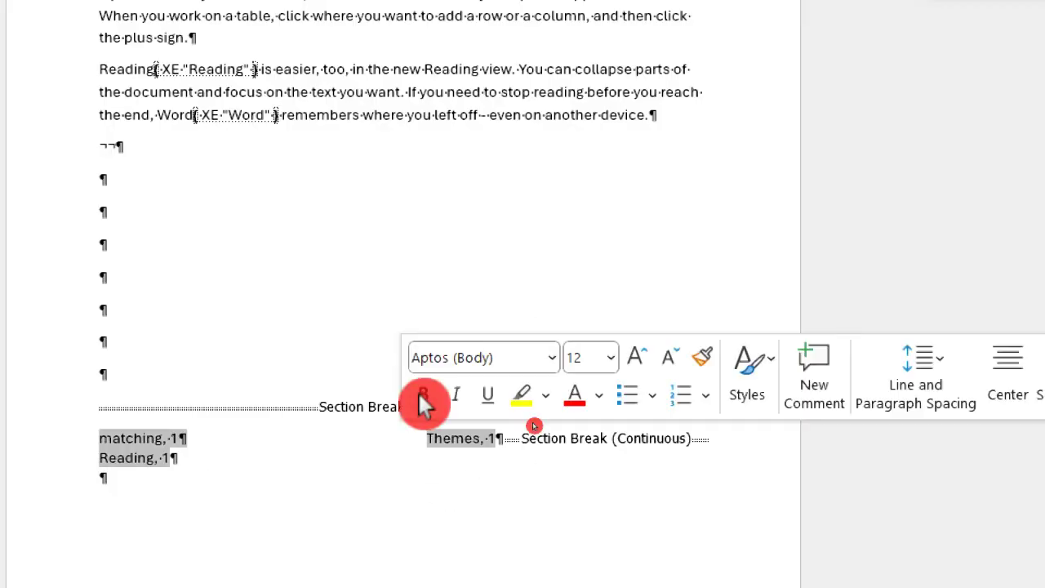
{"action": "left_click", "coordinate": [348, 406]}
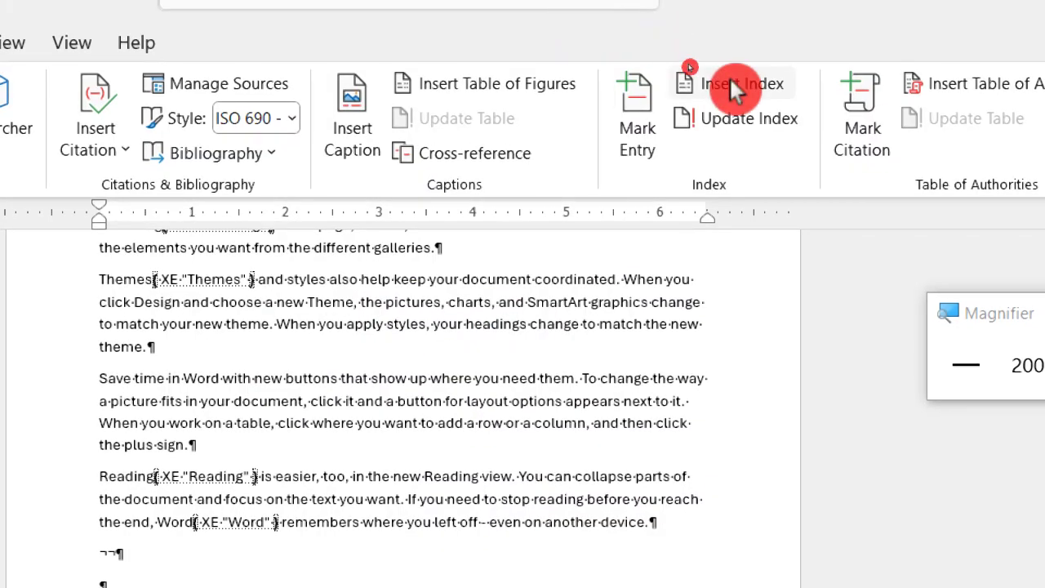
{"action": "left_click", "coordinate": [778, 119]}
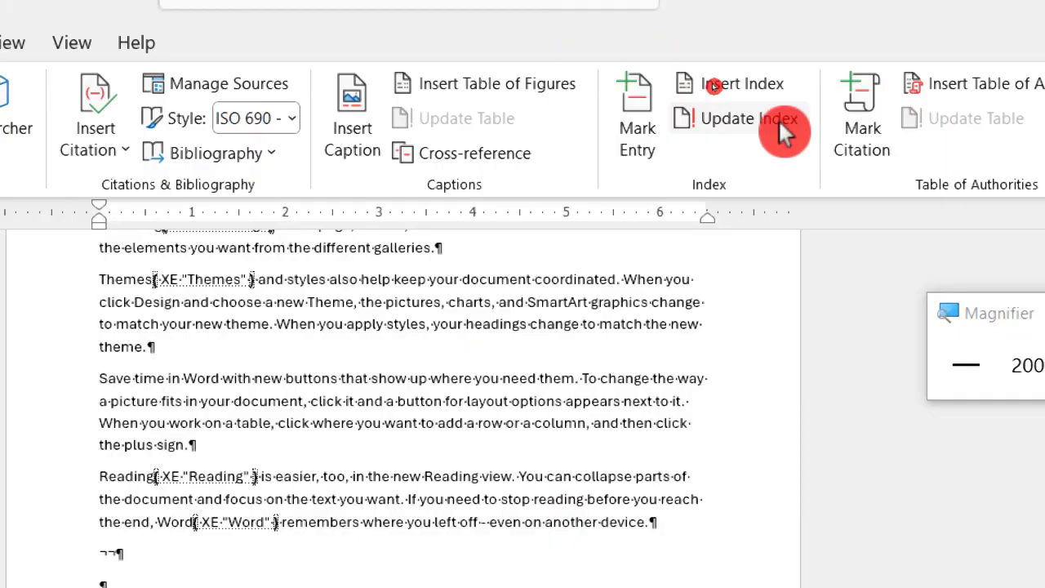
{"action": "left_click", "coordinate": [750, 118]}
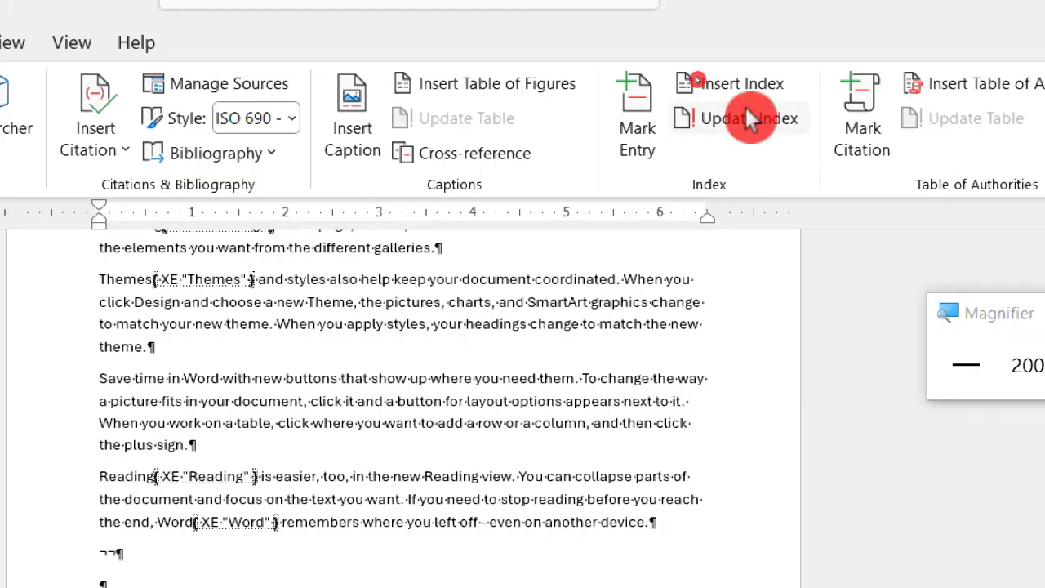
{"action": "left_click", "coordinate": [745, 115]}
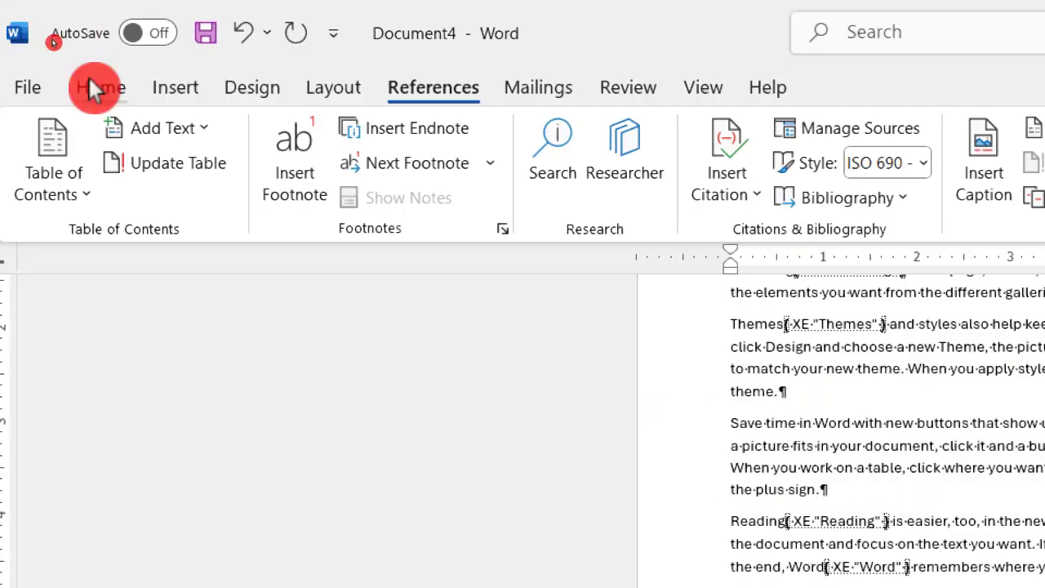
- Hide the formatting marks and place the cursor below the index
{"action": "left_click", "coordinate": [96, 86]}
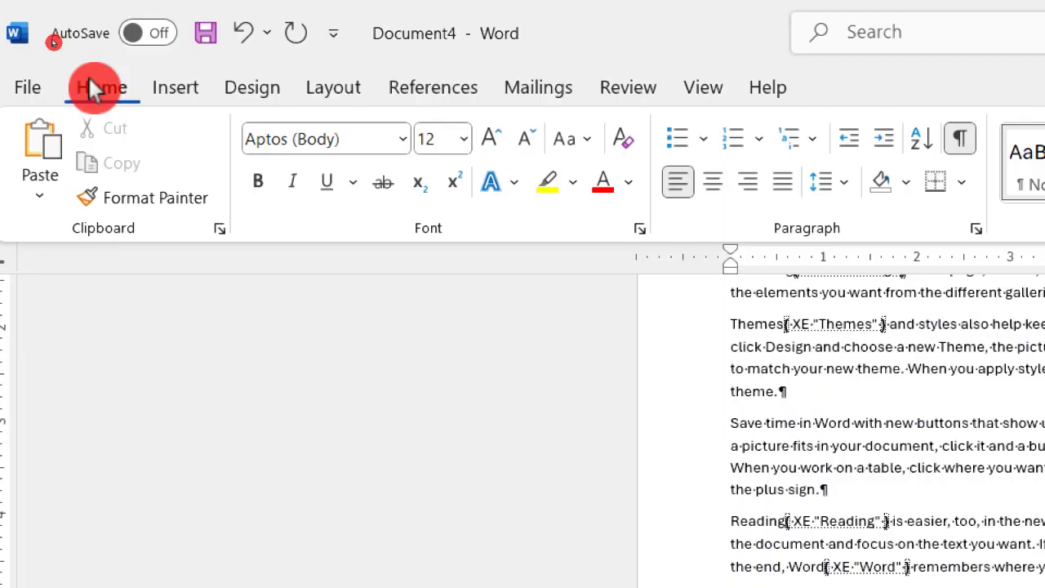
{"action": "left_click", "coordinate": [961, 139]}
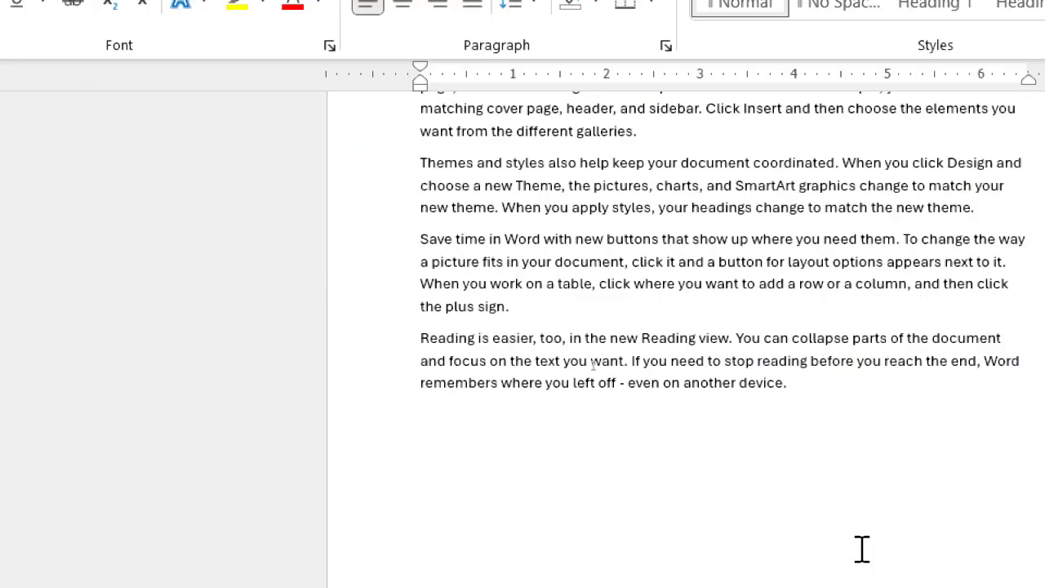
{"action": "left_click", "coordinate": [947, 587]}
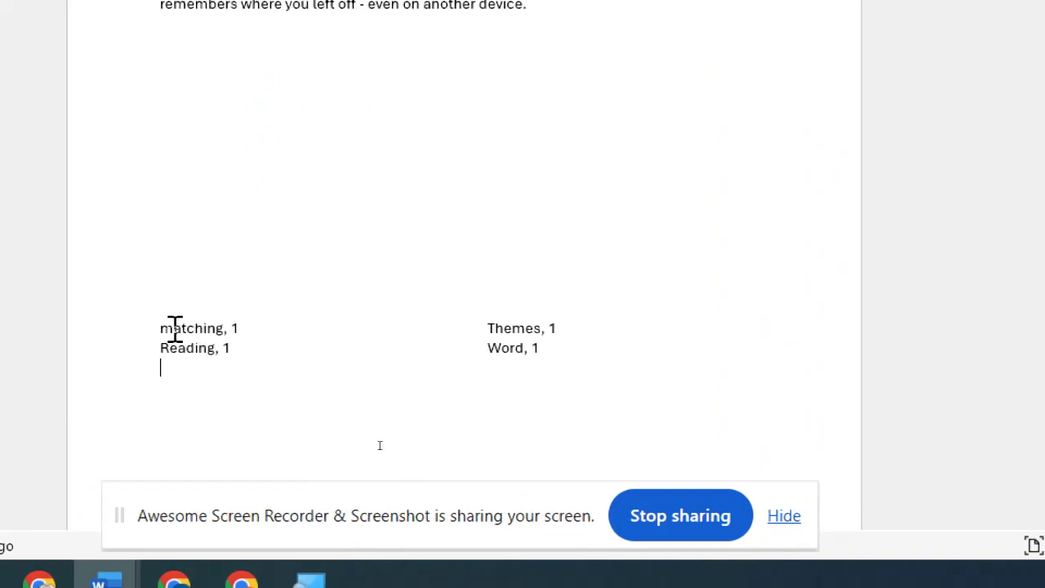
- Color only the word "Reading" in the index red and try bold on it
{"action": "left_click_drag", "start_coordinate": [163, 327], "coordinate": [177, 355]}
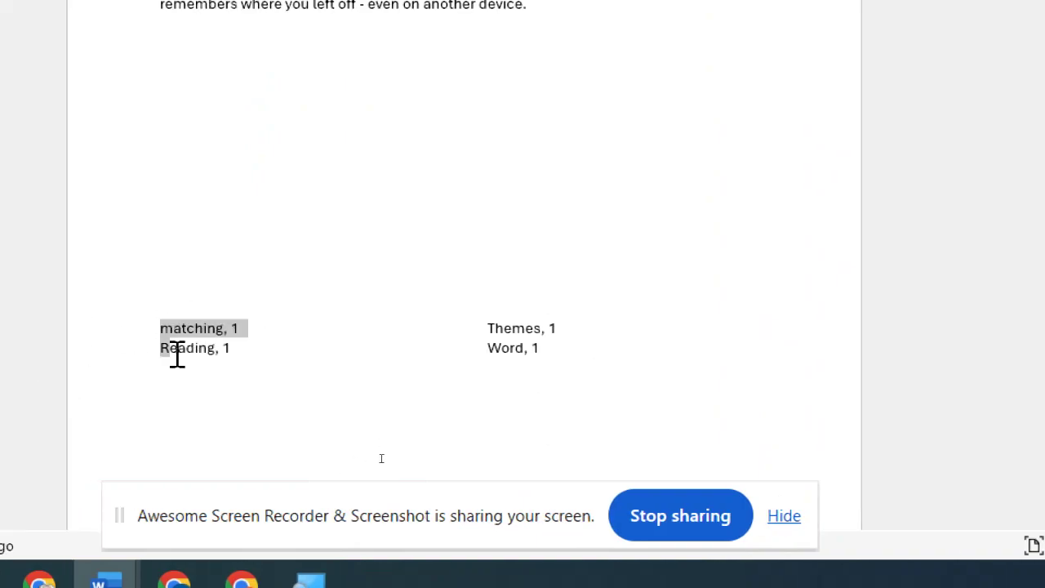
{"action": "double_click", "coordinate": [177, 347]}
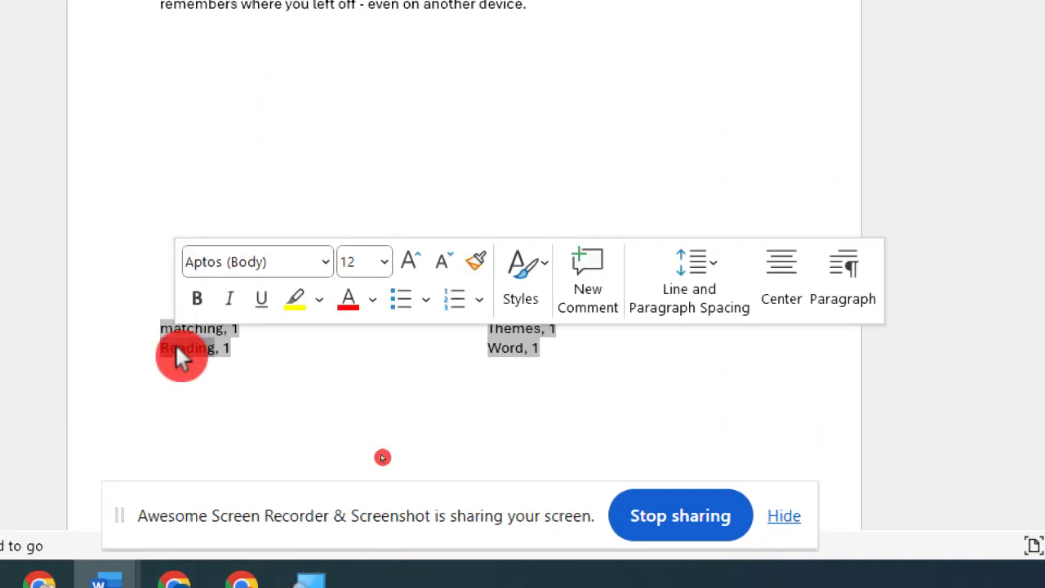
{"action": "left_click", "coordinate": [348, 299]}
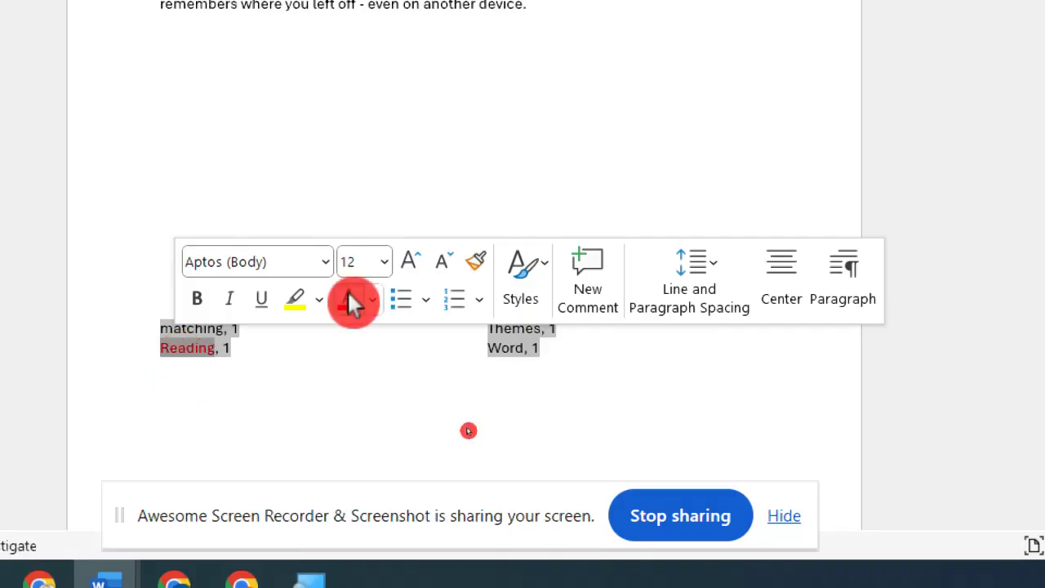
{"action": "left_click", "coordinate": [196, 300]}
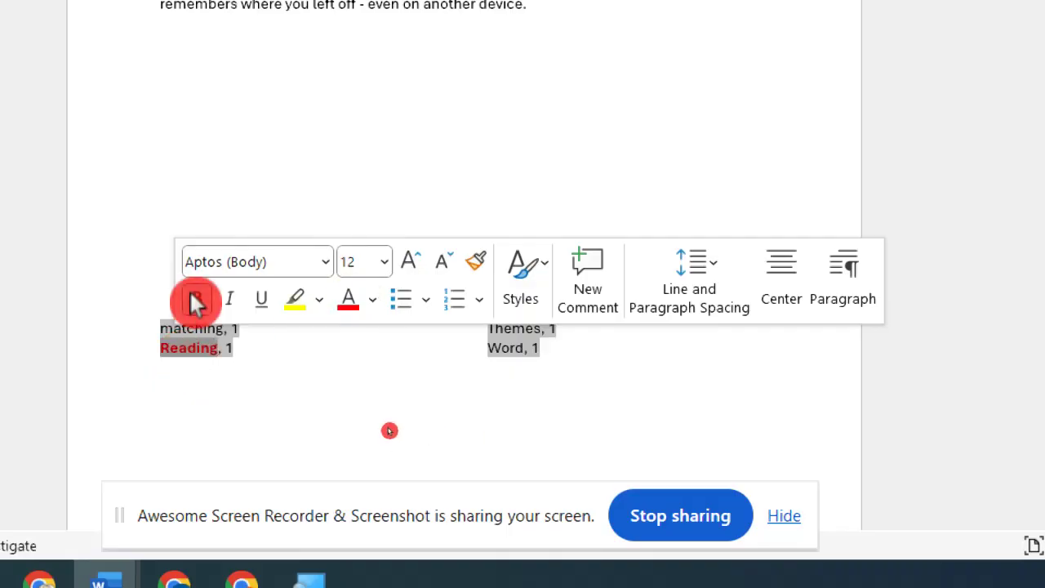
{"action": "left_click", "coordinate": [196, 299]}
{"action": "left_click", "coordinate": [328, 388]}
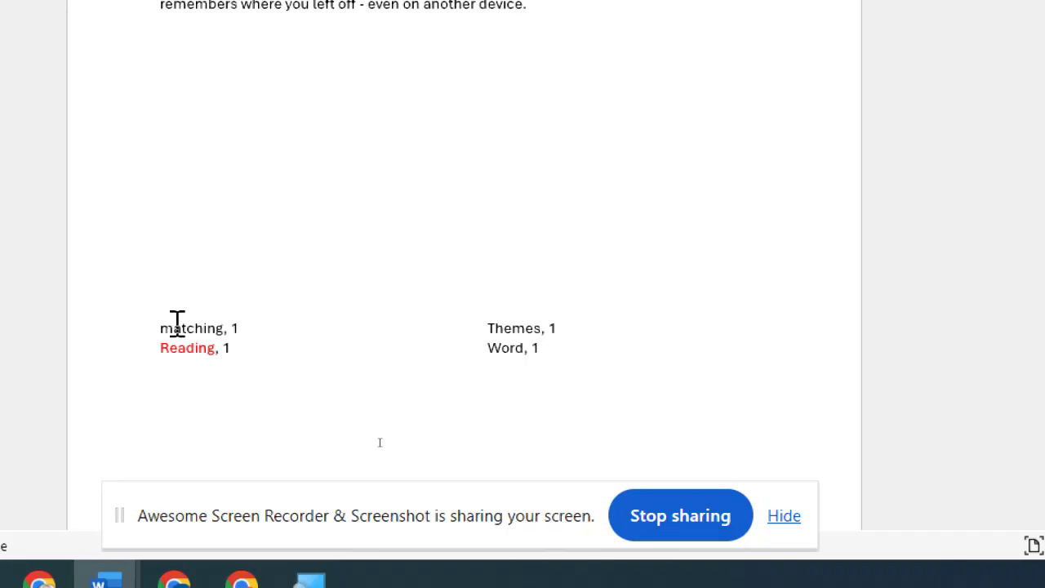
- Color all the index entries red, enlarge their font size and deselect them
{"action": "left_click", "coordinate": [198, 364]}
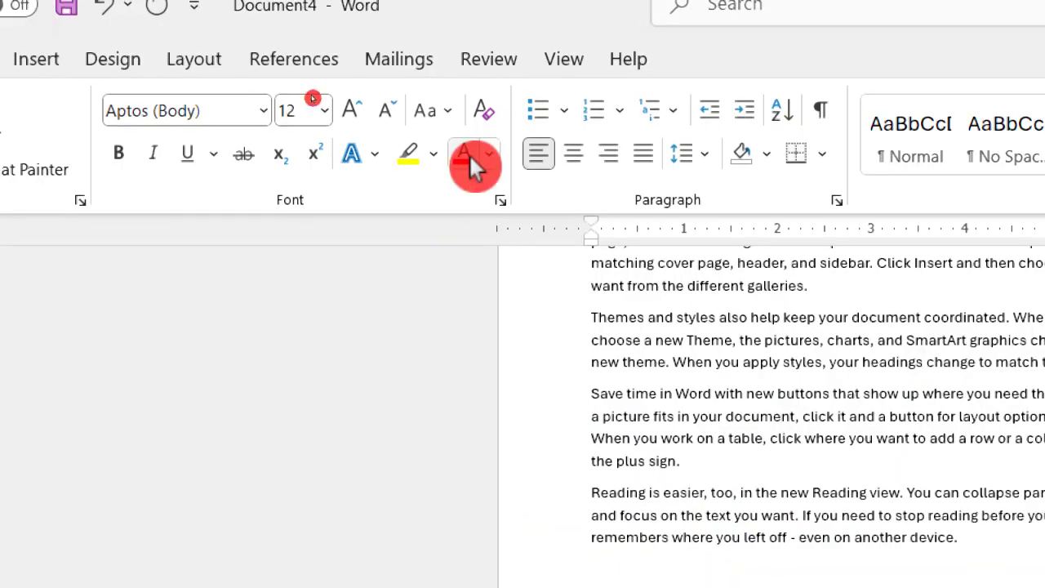
{"action": "left_click", "coordinate": [357, 105]}
{"action": "left_click", "coordinate": [356, 104]}
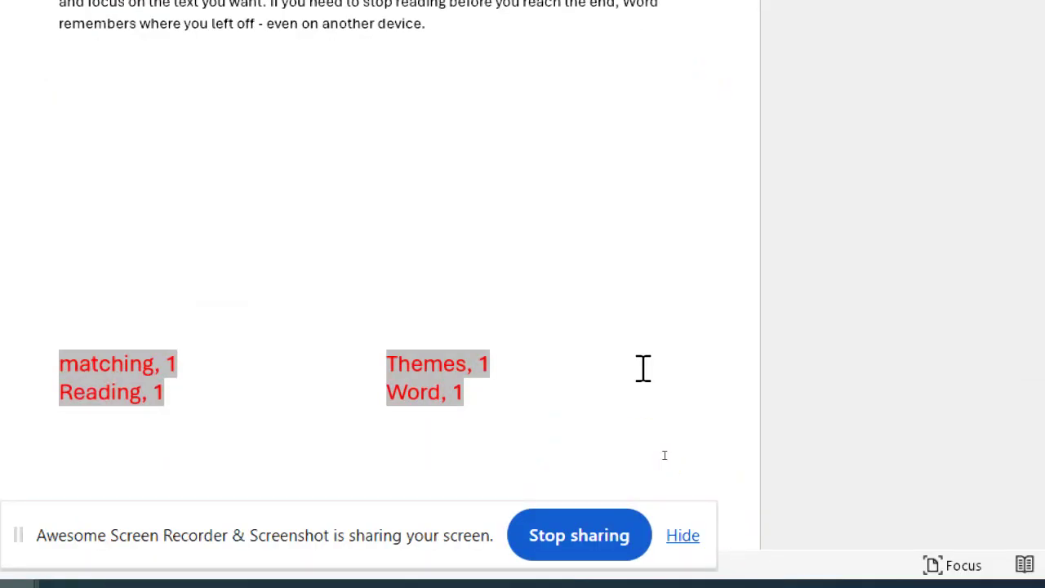
{"action": "left_click", "coordinate": [506, 137]}
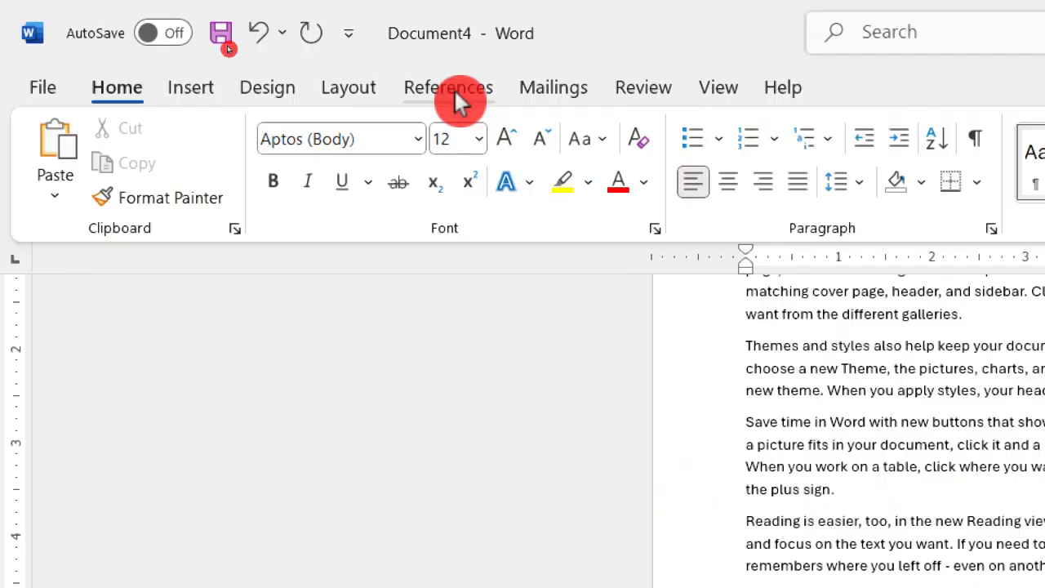
{"action": "left_click", "coordinate": [455, 93]}
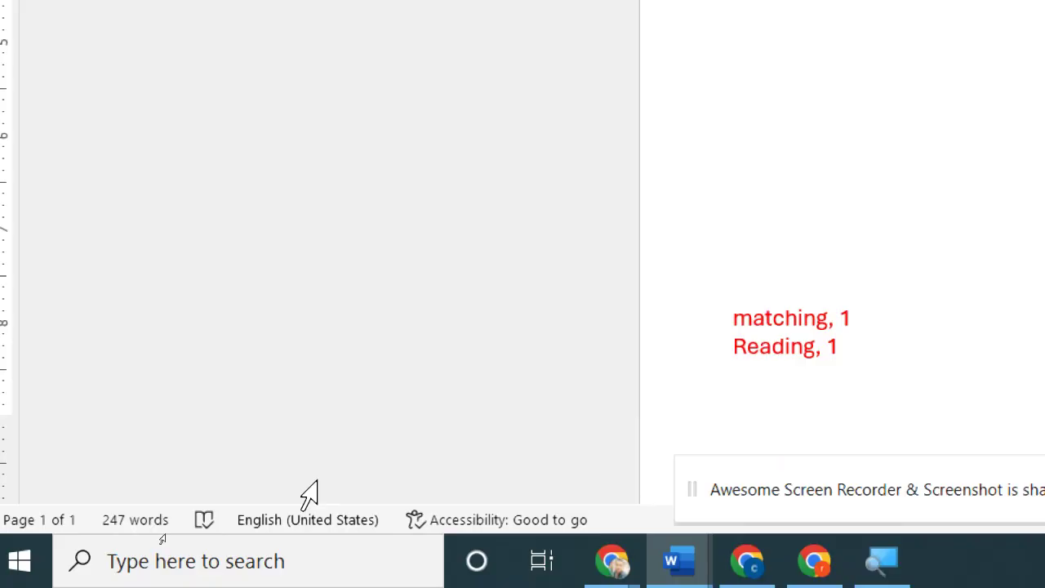
{"action": "key", "text": "super+minus"}
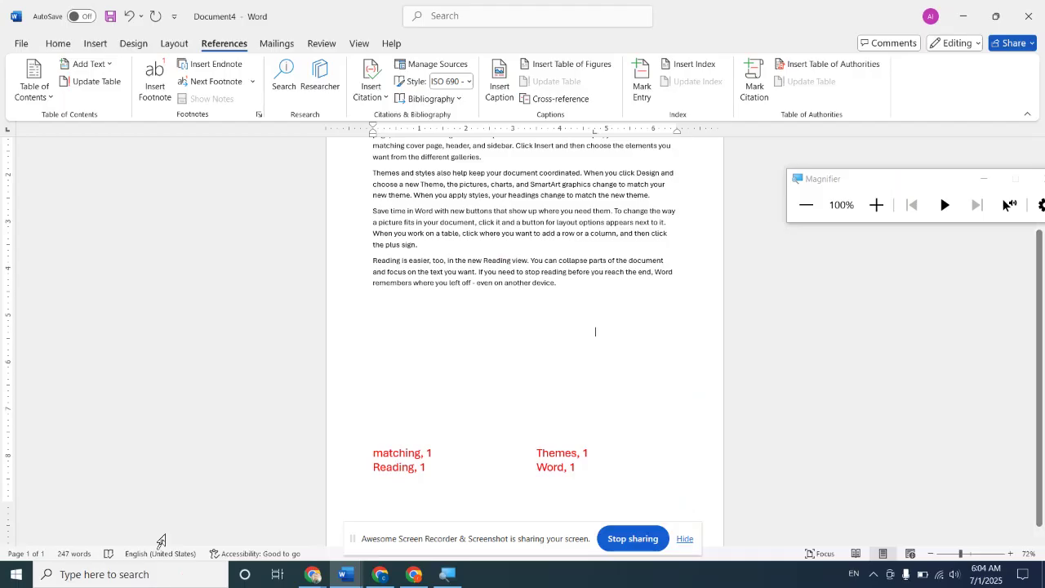
{"action": "left_click", "coordinate": [645, 546]}
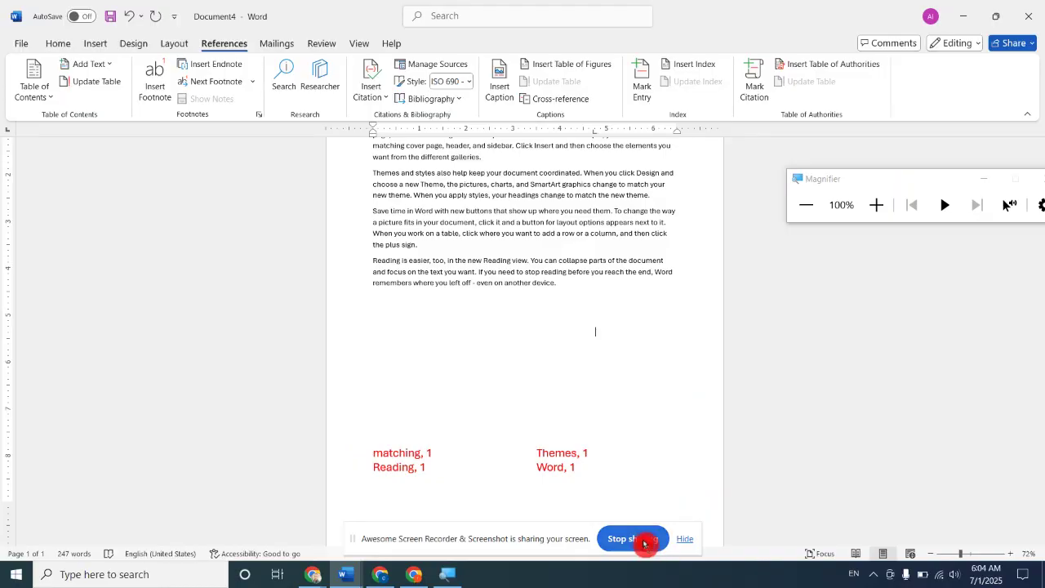